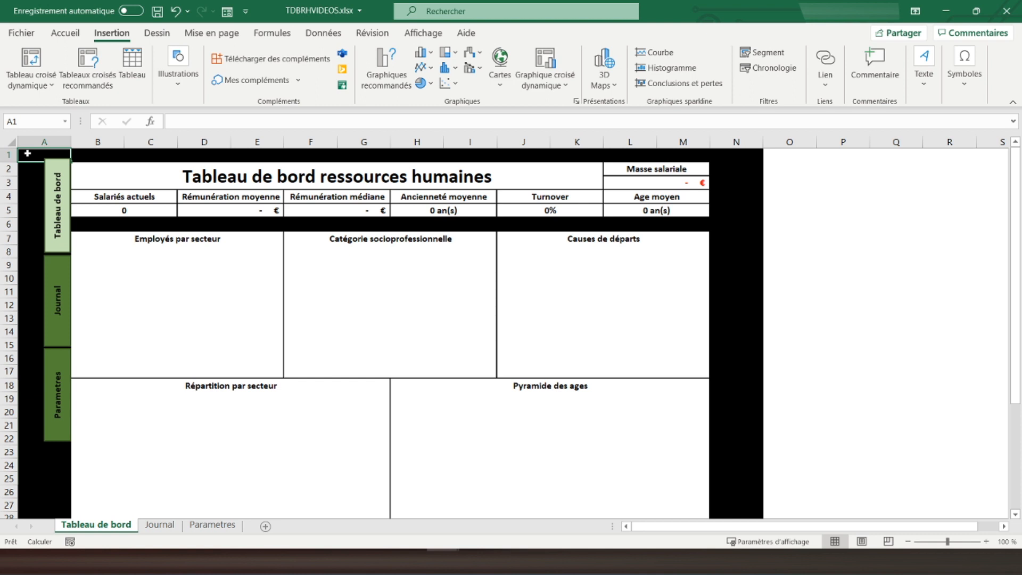
# Step: Link cell C9 to the first sector in Parametres!F2 and fill the reference down to C14
pyautogui.click(122, 262)
pyautogui.click(137, 263)
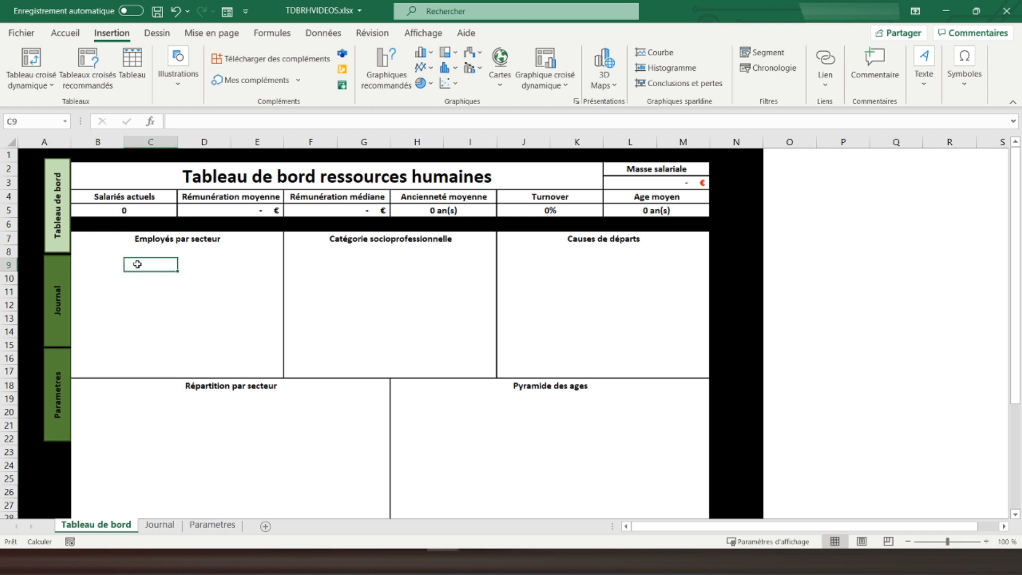
pyautogui.write('=')
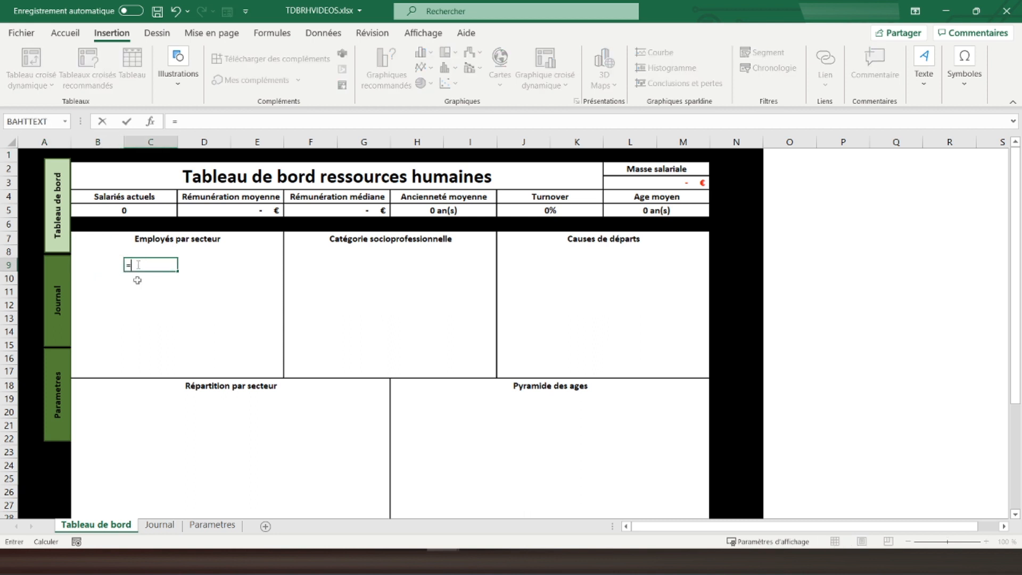
pyautogui.click(208, 526)
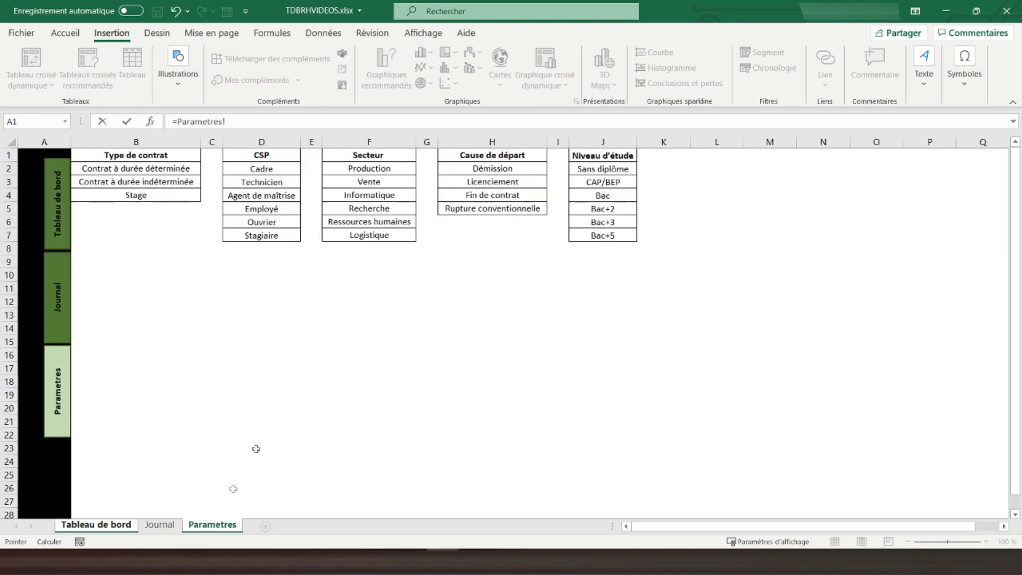
pyautogui.click(365, 170)
pyautogui.press('Return')
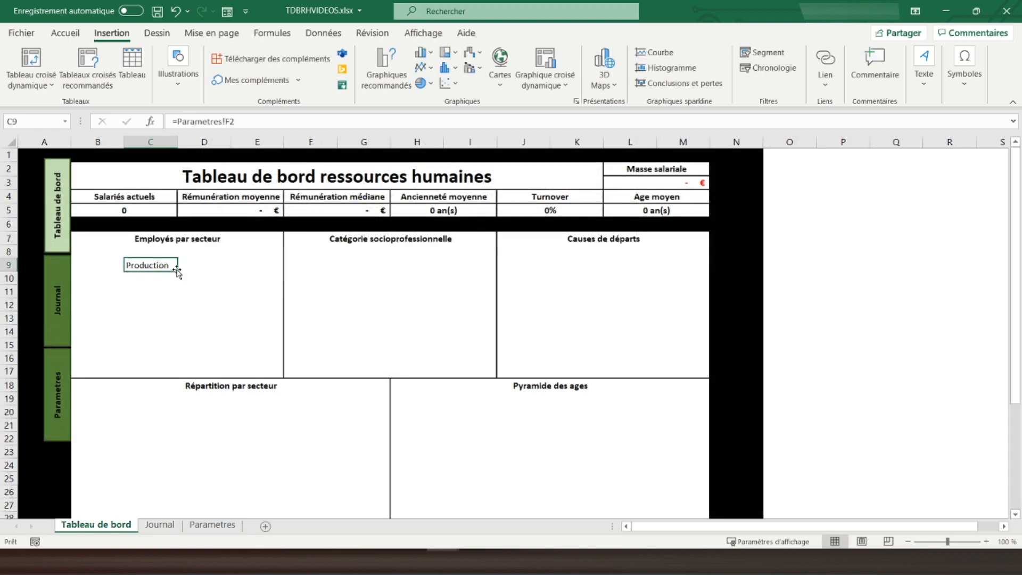
pyautogui.moveTo(177, 270); pyautogui.dragTo(165, 336)
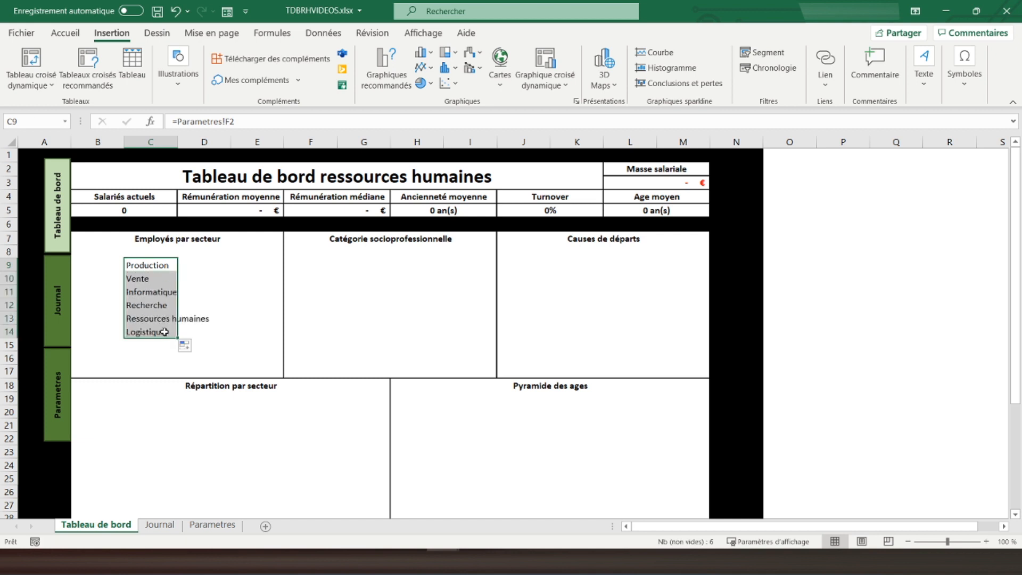
# Step: Enter in D9 an NB.SI formula counting the Journal sector range I2:I200 with the sector in C9 as the criterion
pyautogui.click(195, 264)
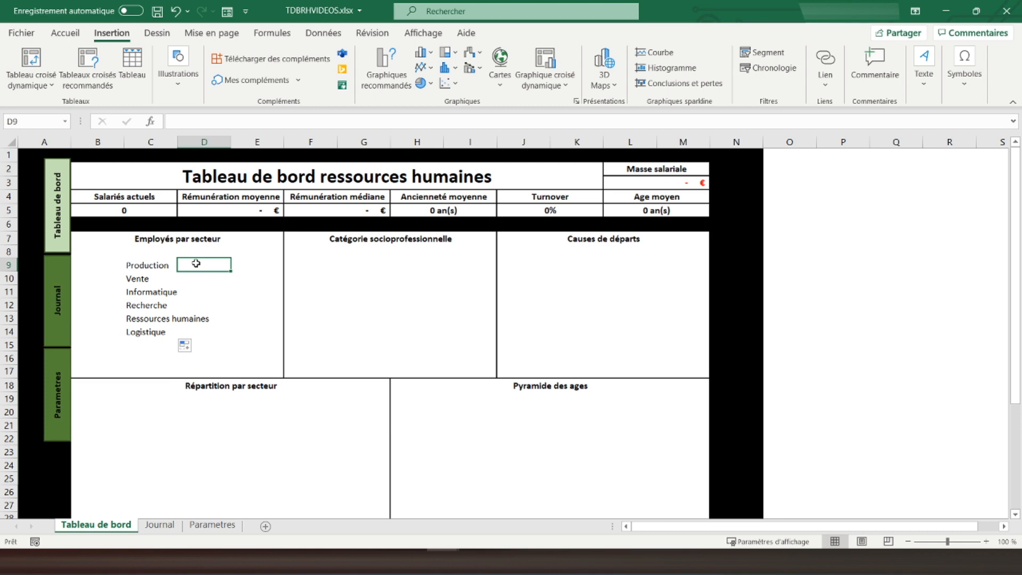
pyautogui.write('=n')
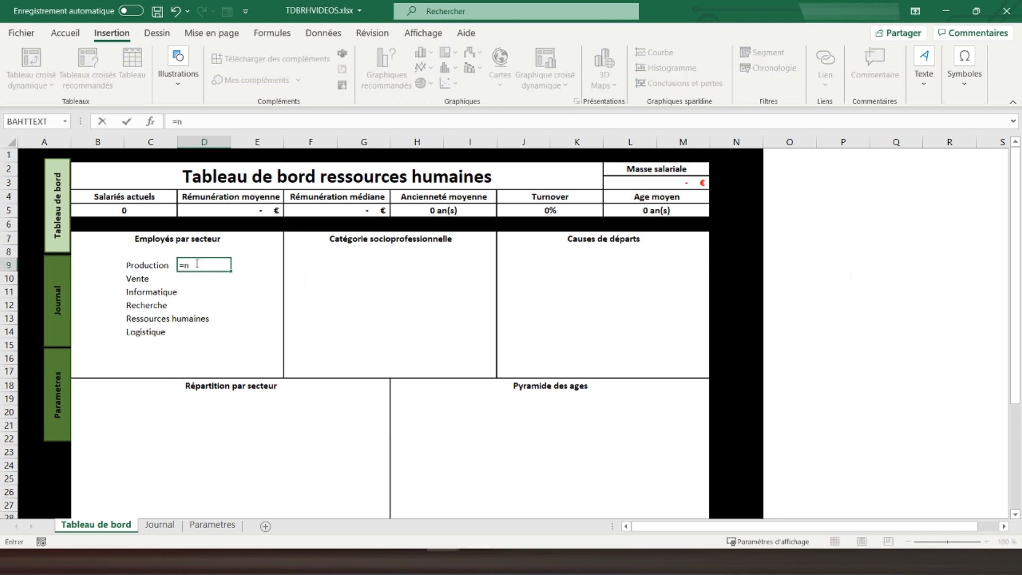
pyautogui.write('b')
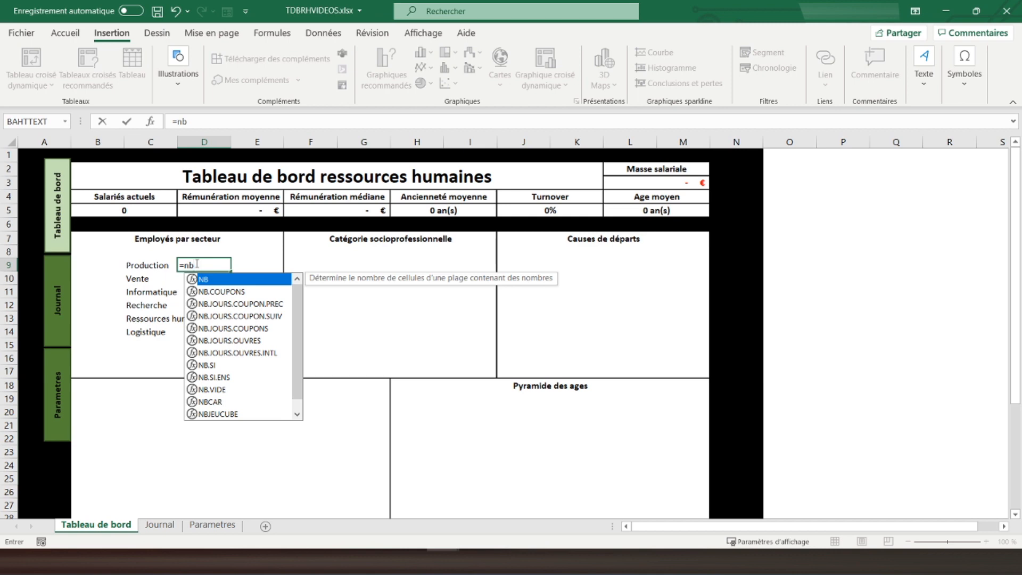
pyautogui.write('.si(')
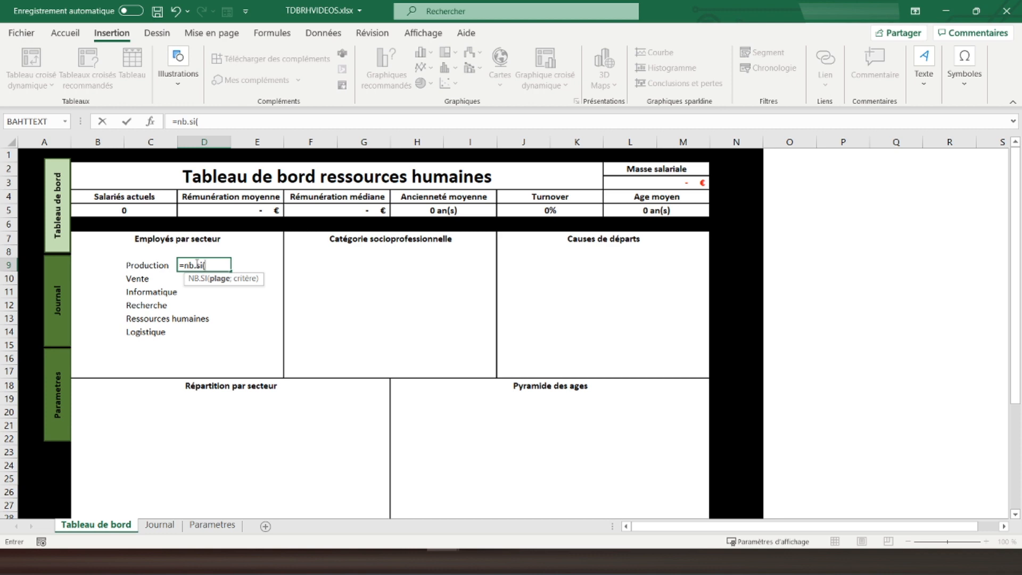
pyautogui.click(159, 525)
pyautogui.scroll(13, 593, 297)
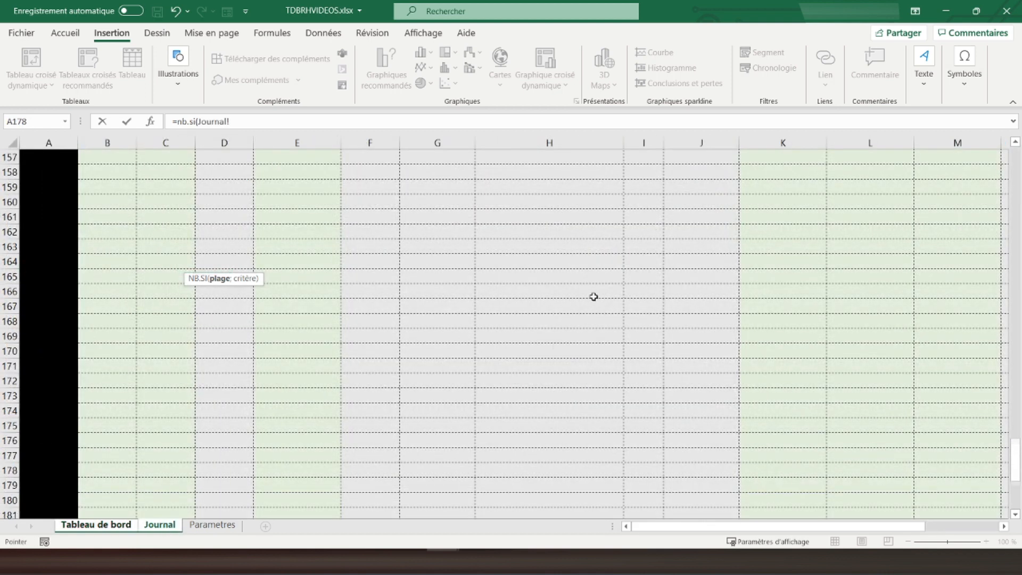
pyautogui.scroll(5, 981, 383)
pyautogui.moveTo(1015, 388); pyautogui.dragTo(1015, 162)
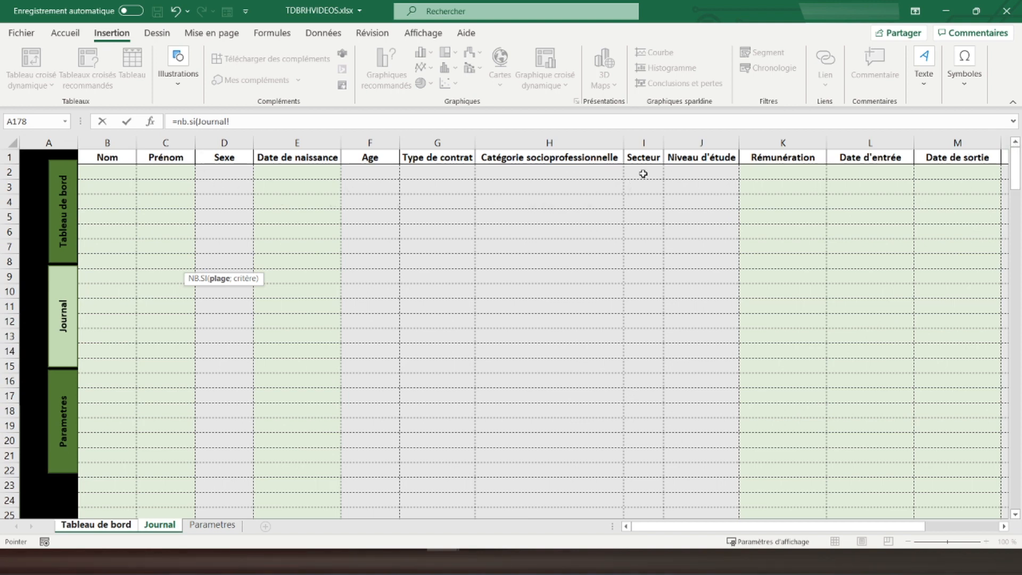
pyautogui.moveTo(643, 173); pyautogui.dragTo(642, 481)
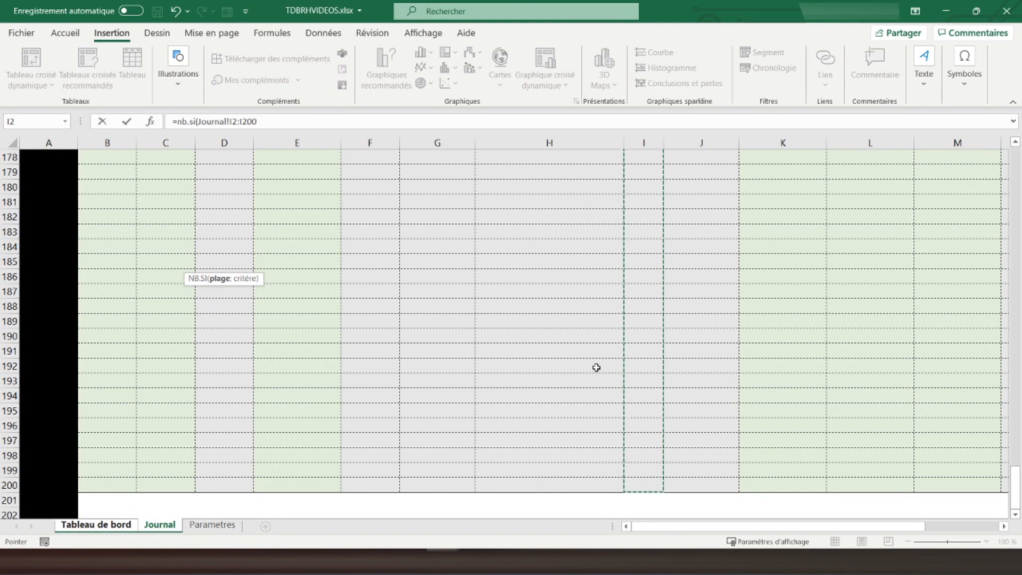
pyautogui.write(';')
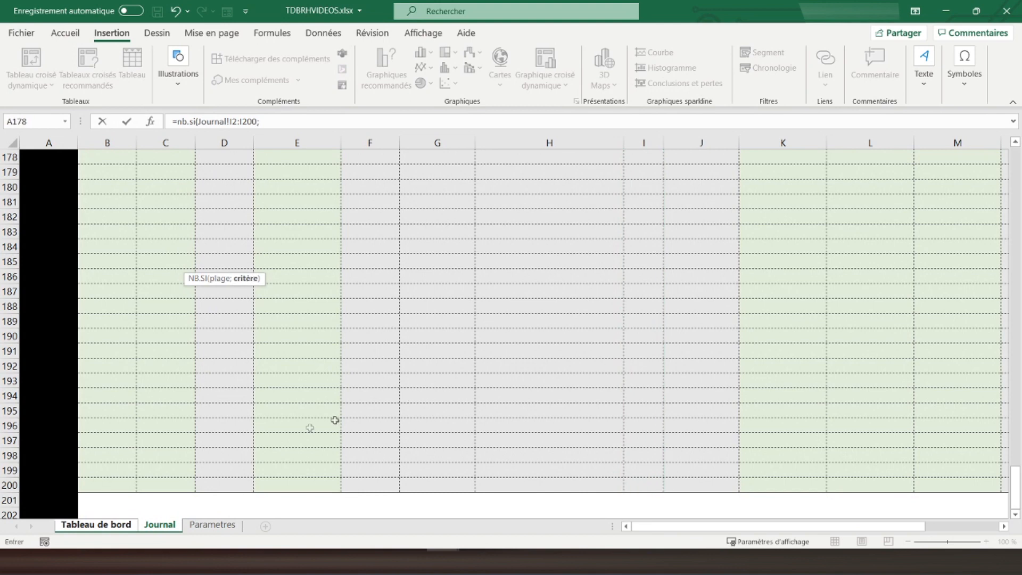
pyautogui.click(108, 526)
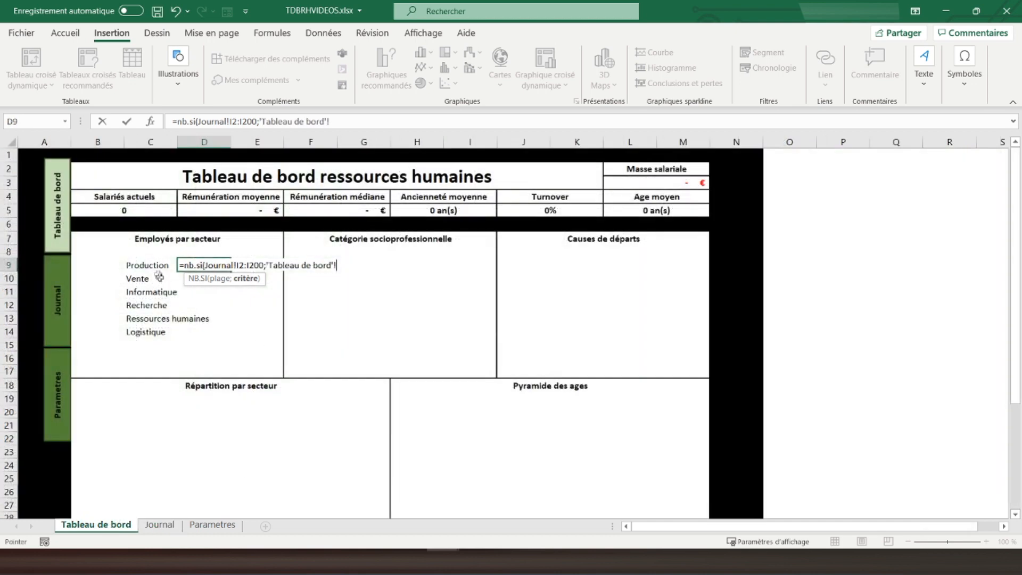
pyautogui.click(142, 266)
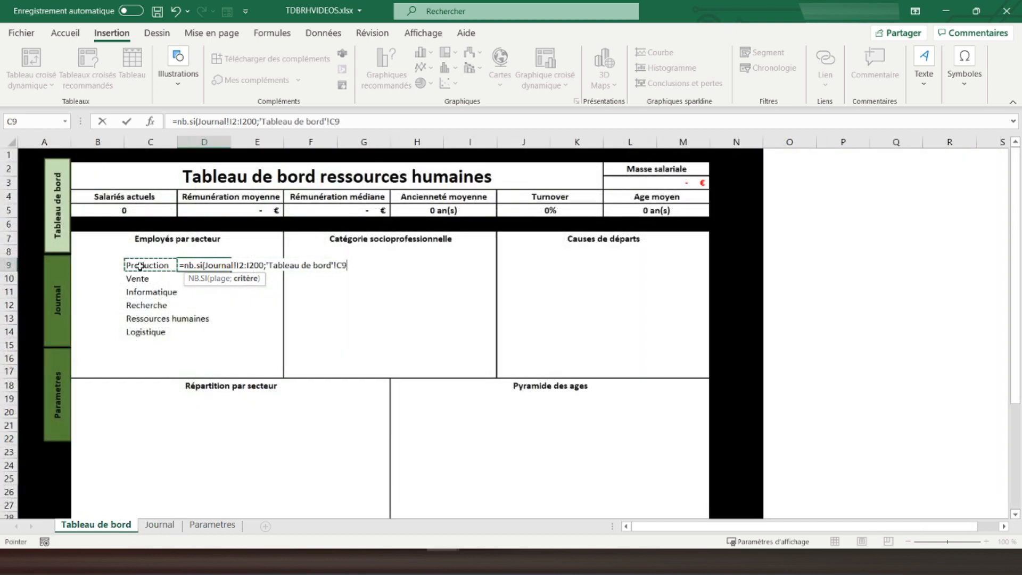
pyautogui.write(')')
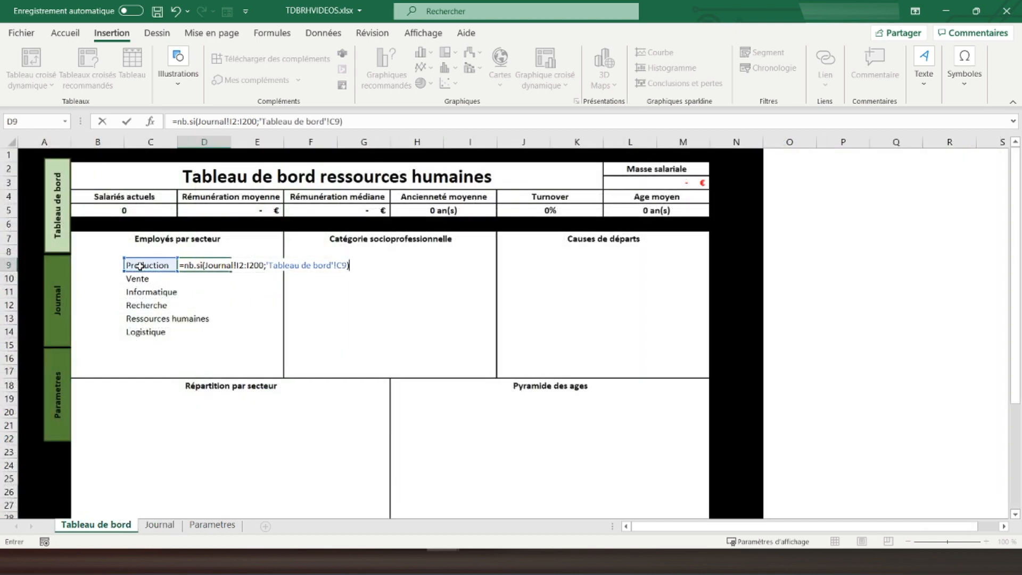
pyautogui.press('Return')
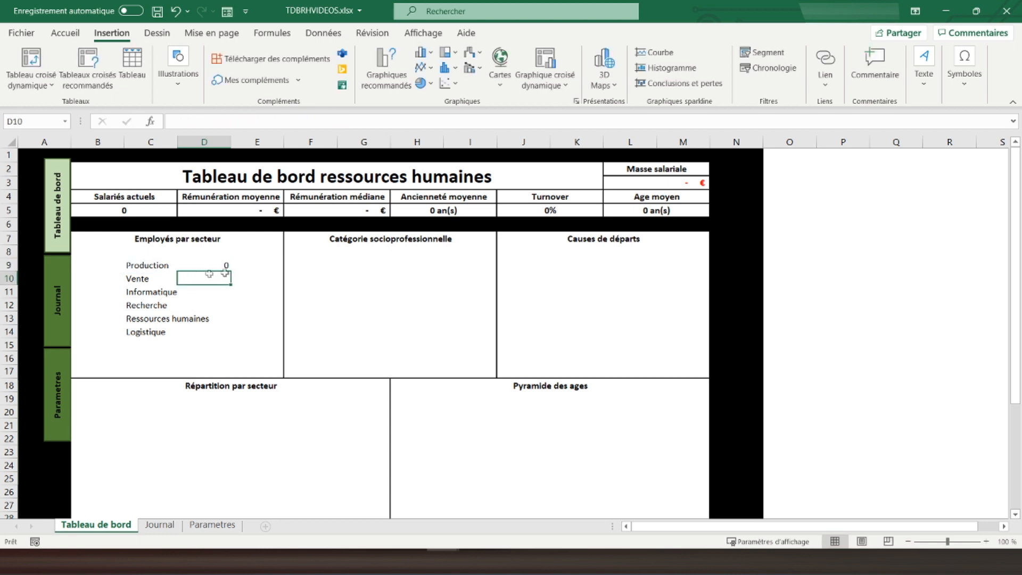
# Step: Make the D9 formula's range absolute as Journal!$I$2:$I$200 and fill the formula down to D14
pyautogui.click(224, 263)
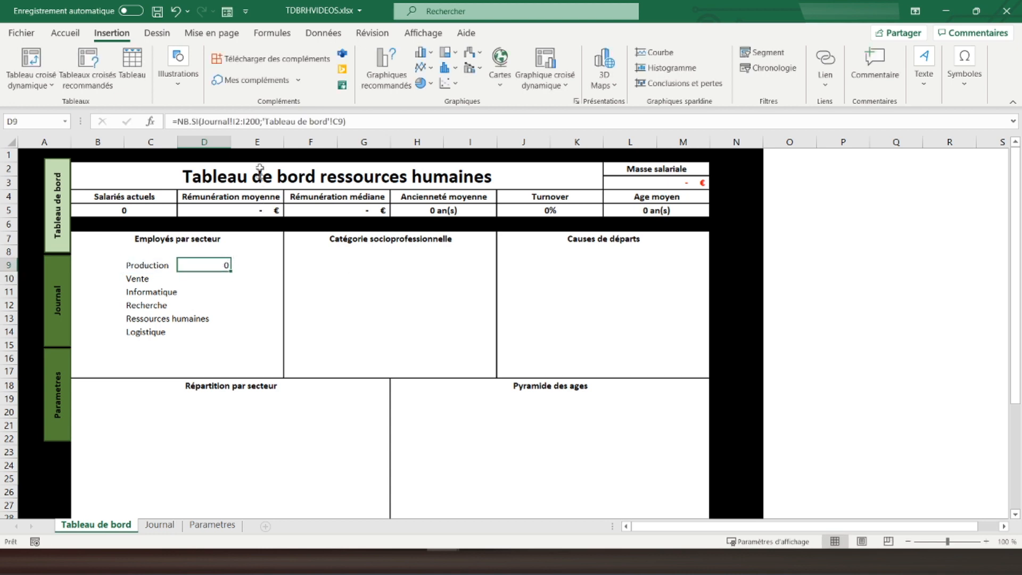
pyautogui.click(236, 121)
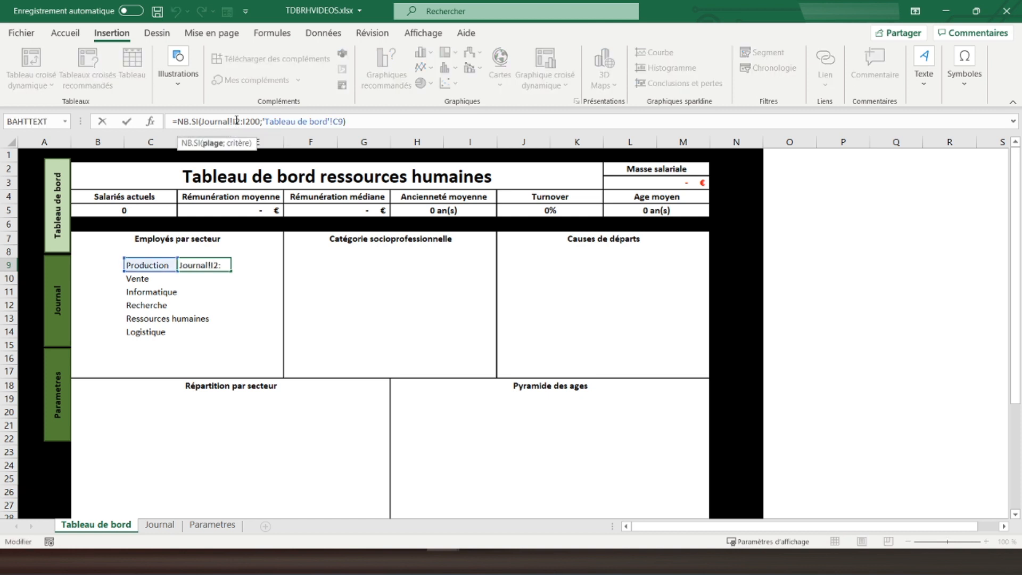
pyautogui.press('F4')
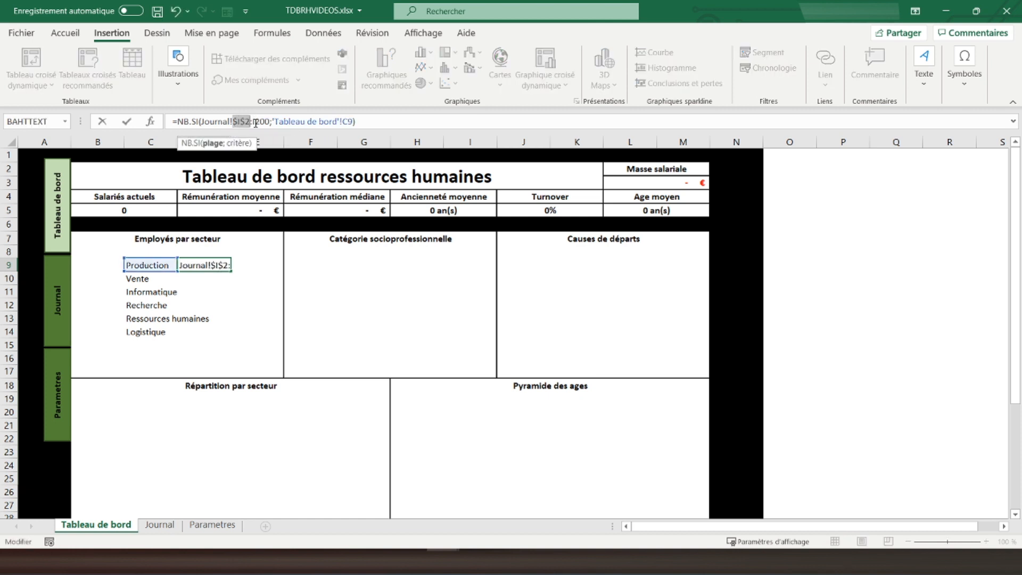
pyautogui.click(256, 122)
pyautogui.press('F4')
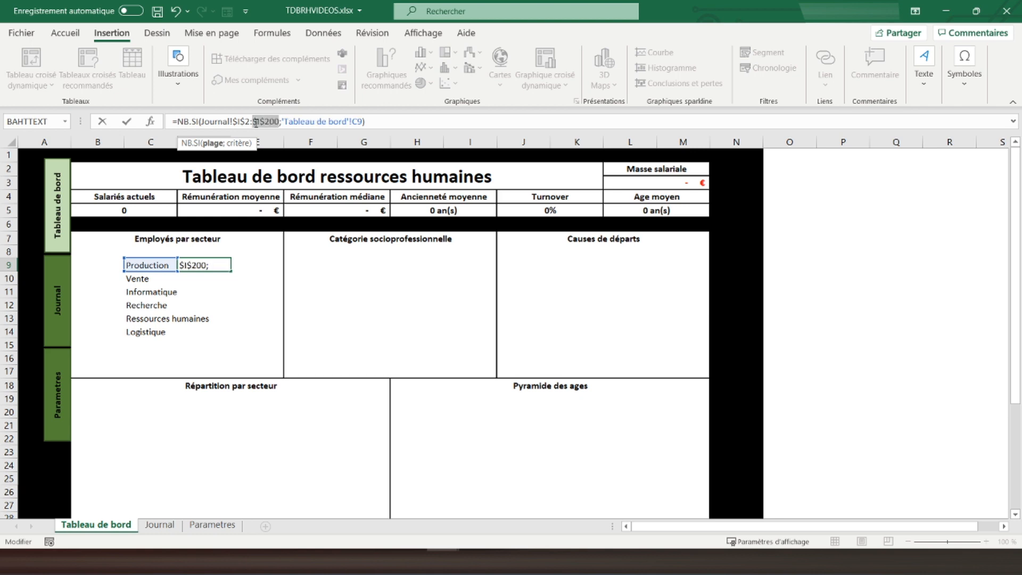
pyautogui.press('Return')
pyautogui.click(202, 263)
pyautogui.moveTo(230, 271); pyautogui.dragTo(226, 336)
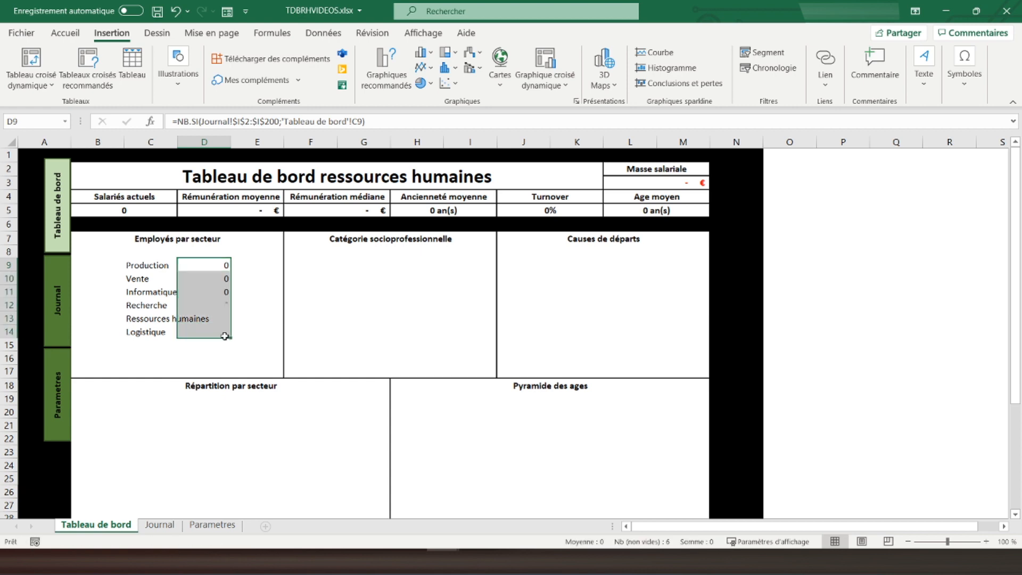
# Step: Insert a 2D clustered bar chart from the sector names and counts in C9:D14
pyautogui.click(197, 266)
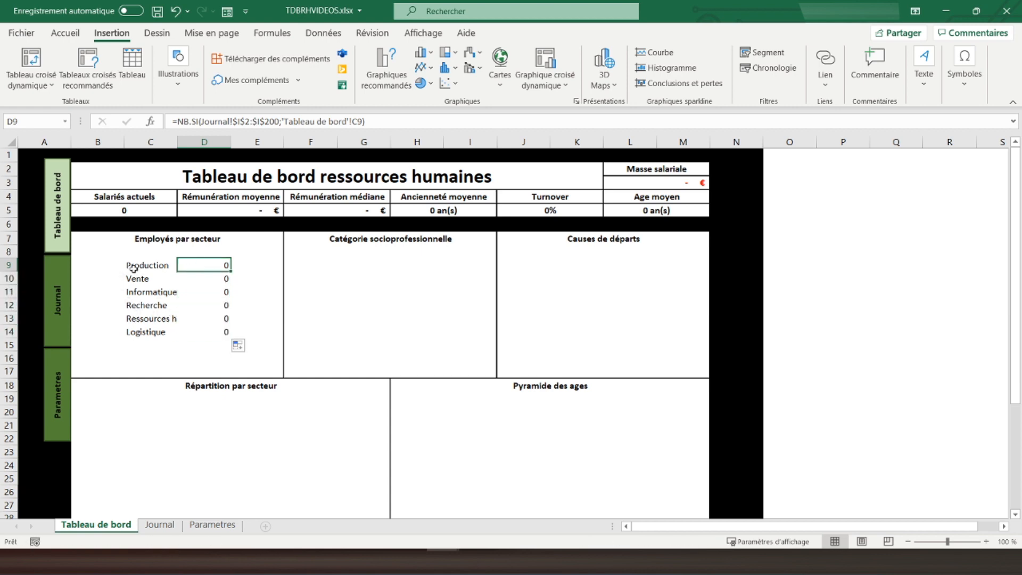
pyautogui.moveTo(134, 266); pyautogui.dragTo(198, 329)
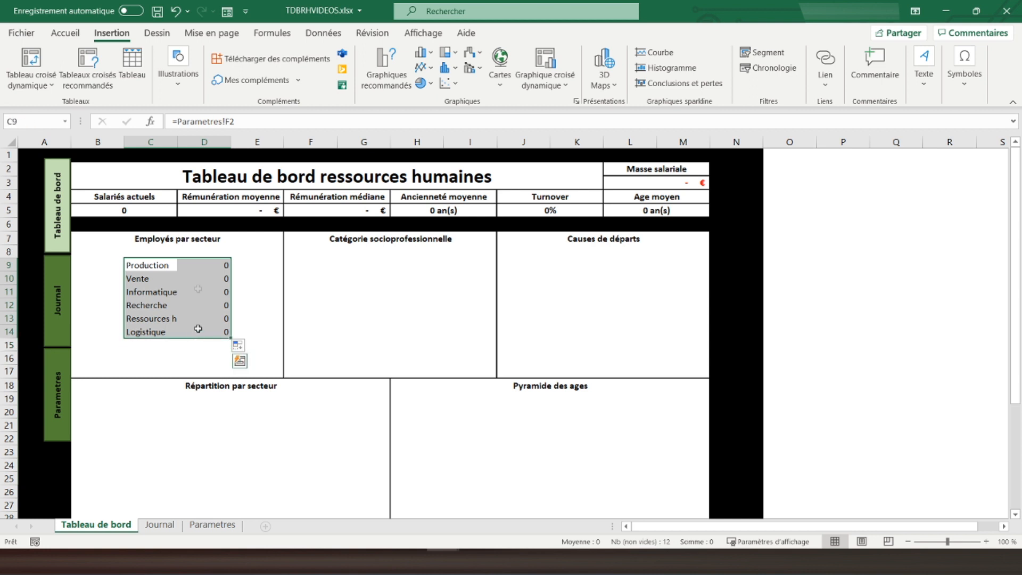
pyautogui.click(426, 59)
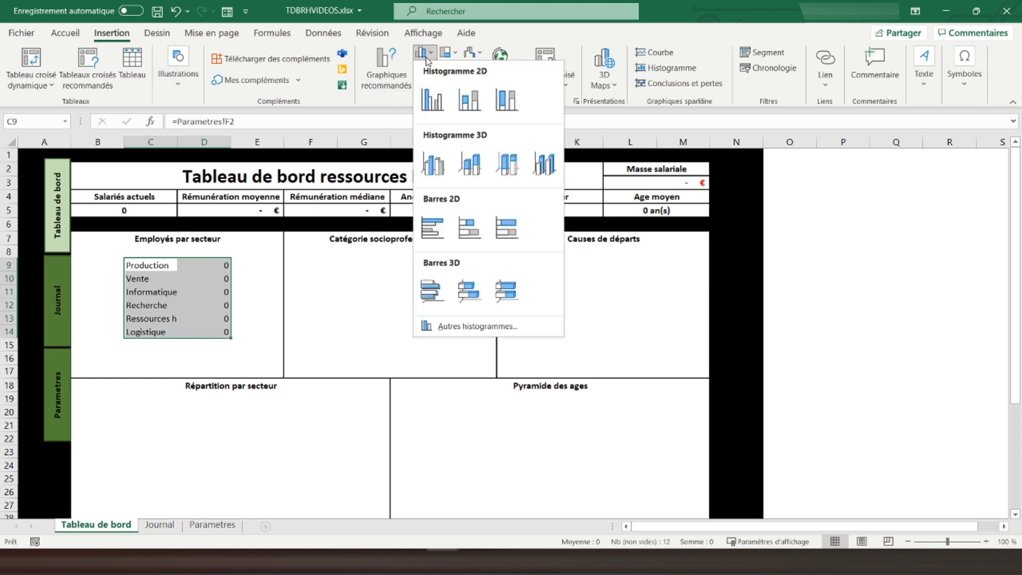
pyautogui.click(433, 227)
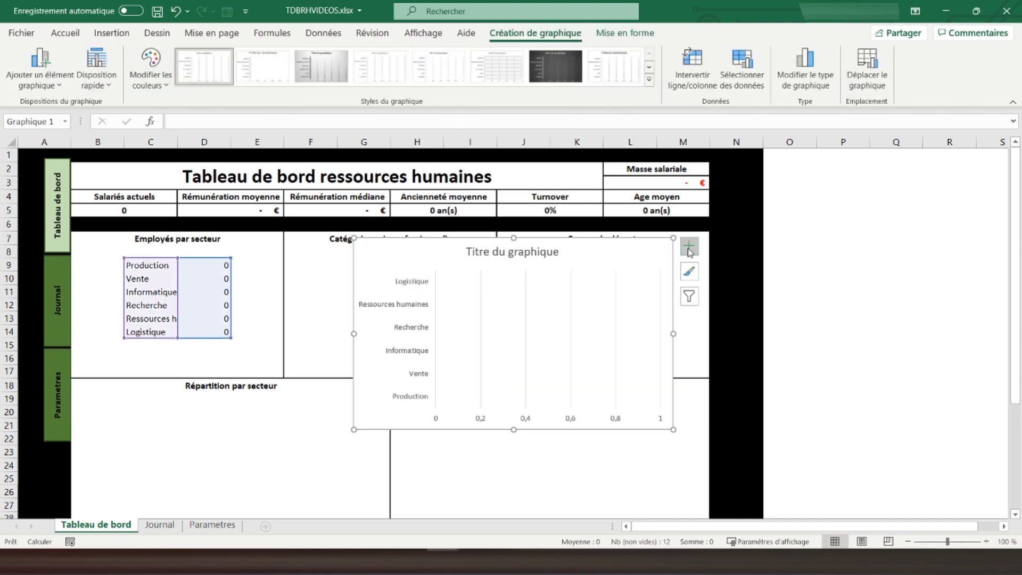
# Step: Remove the bar chart's title and set its chart area to no outline
pyautogui.click(688, 246)
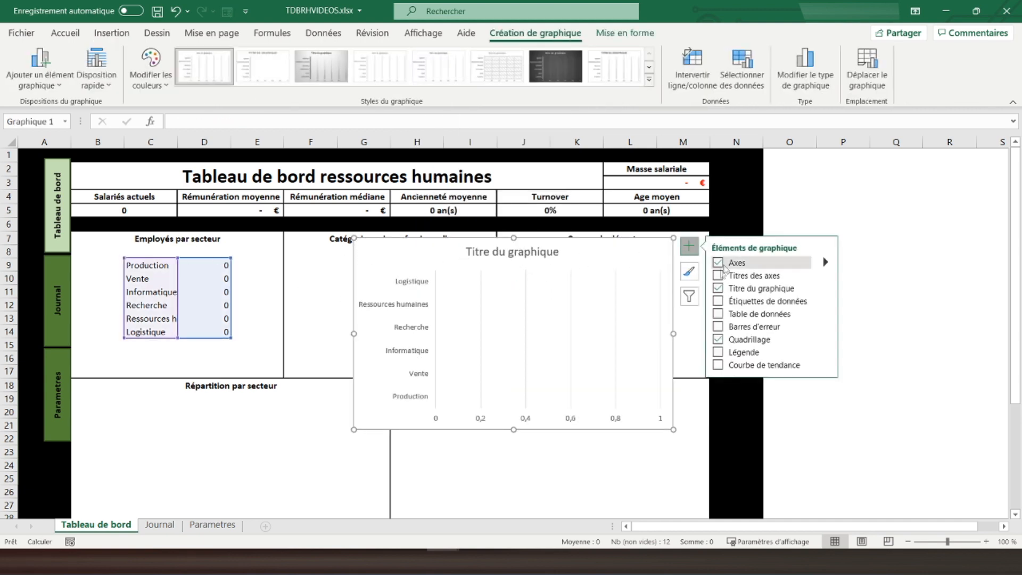
pyautogui.click(718, 288)
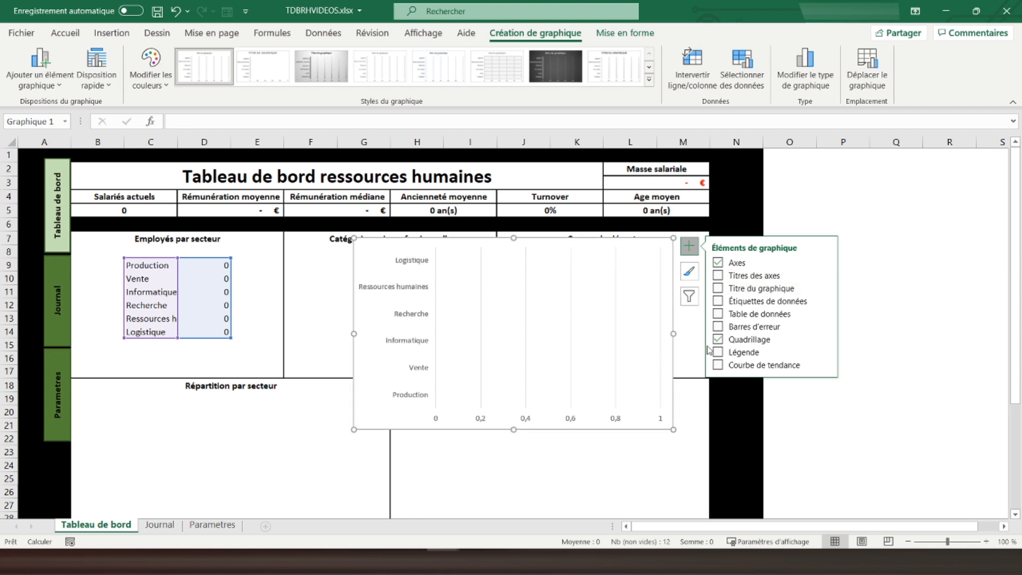
pyautogui.rightClick(665, 256)
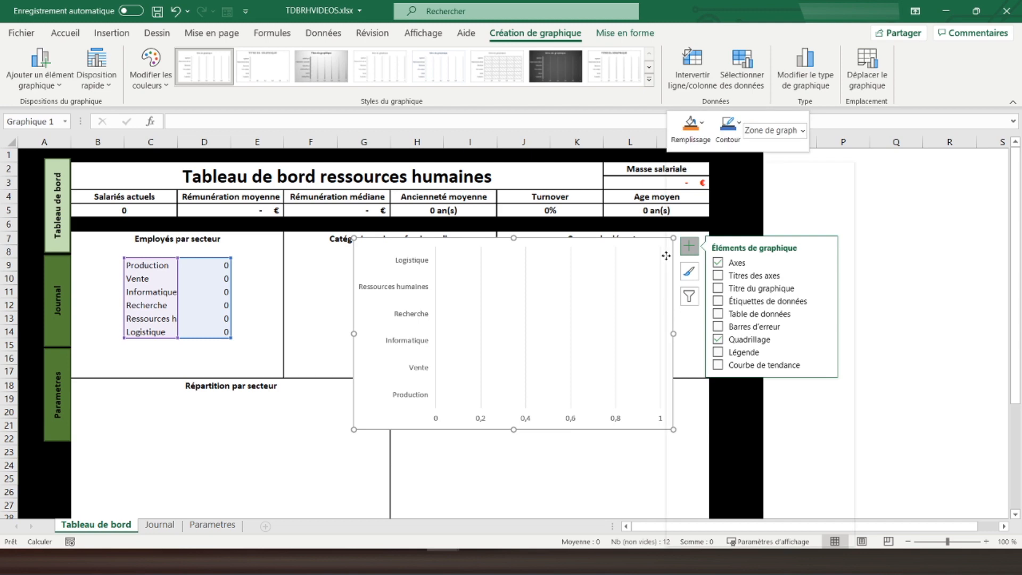
pyautogui.click(729, 146)
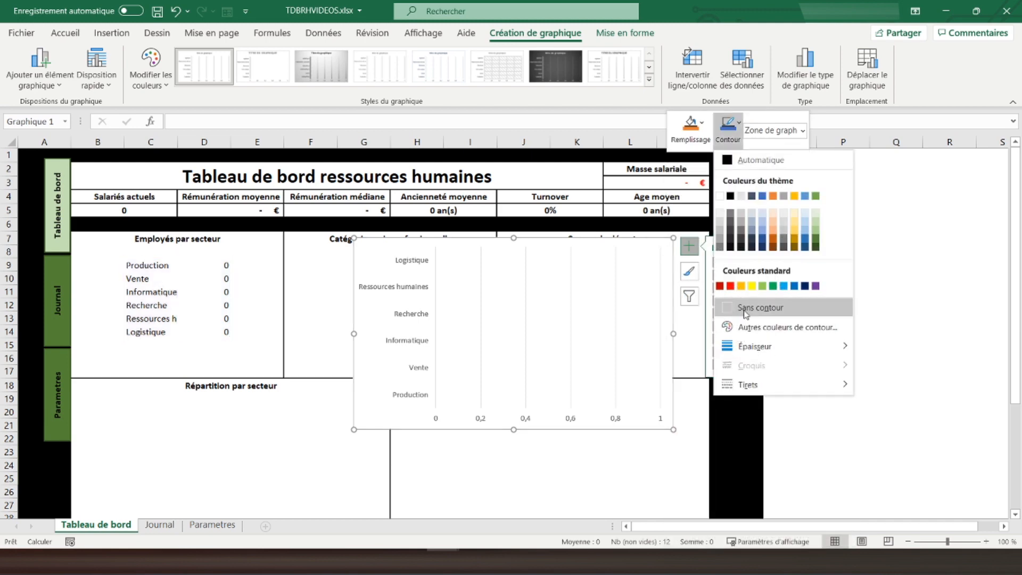
pyautogui.click(745, 307)
# Step: Move the bar chart under the Employés par secteur heading and resize it to fill that block, covering the source data
pyautogui.moveTo(594, 244); pyautogui.dragTo(320, 247)
pyautogui.moveTo(403, 435); pyautogui.dragTo(281, 375)
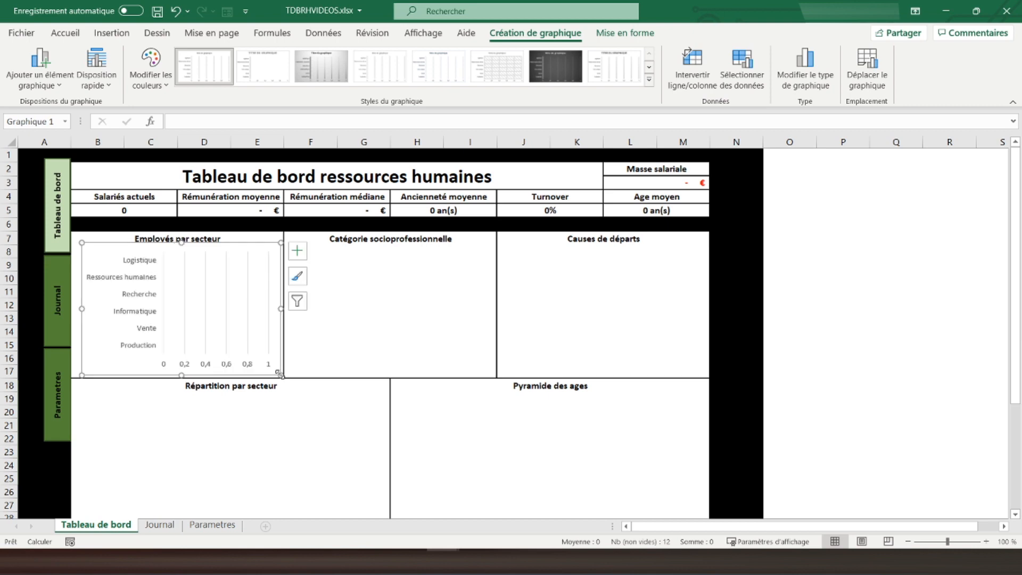
pyautogui.moveTo(82, 309); pyautogui.dragTo(71, 313)
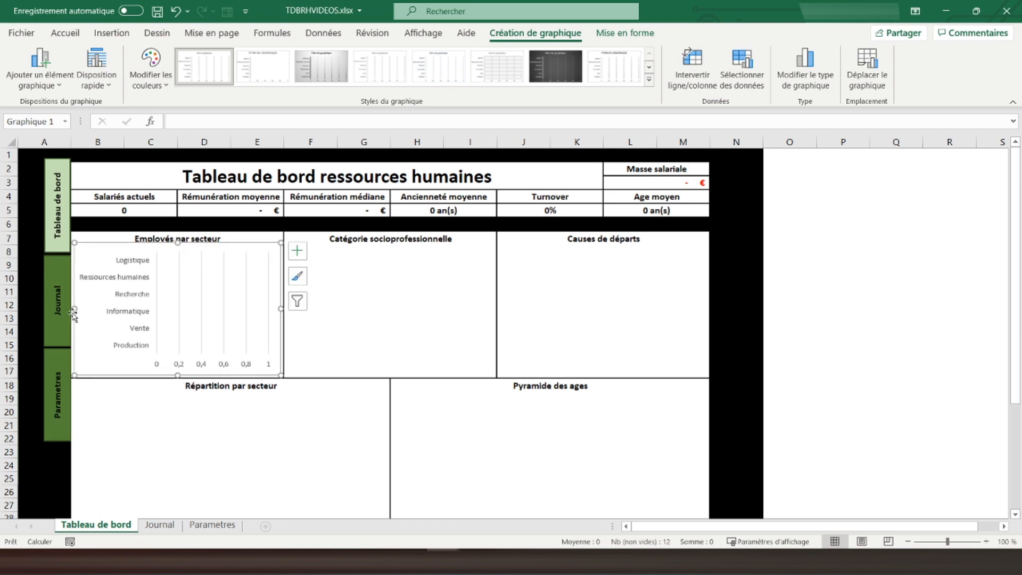
pyautogui.click(395, 308)
pyautogui.click(168, 253)
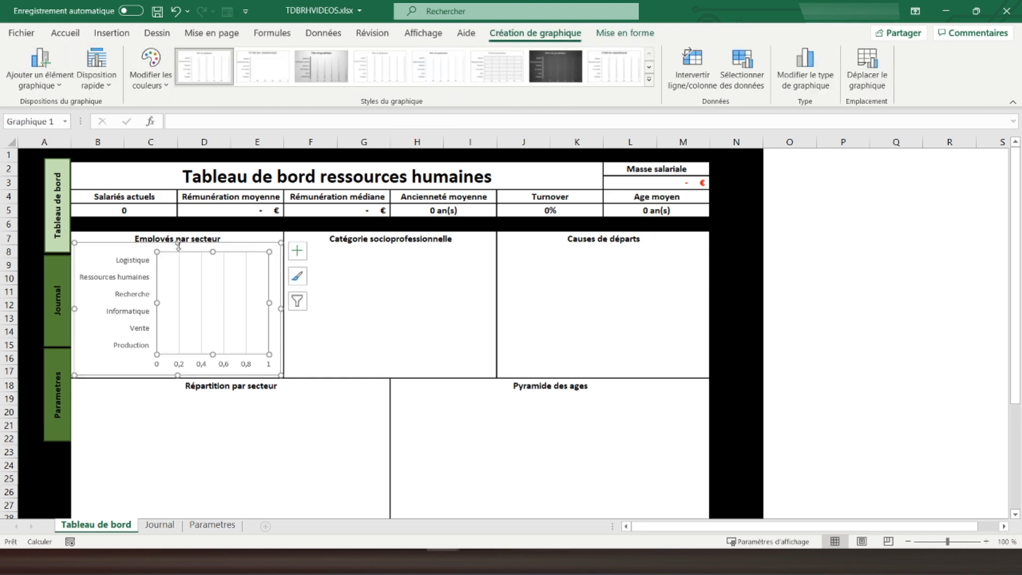
pyautogui.moveTo(182, 248); pyautogui.dragTo(181, 251)
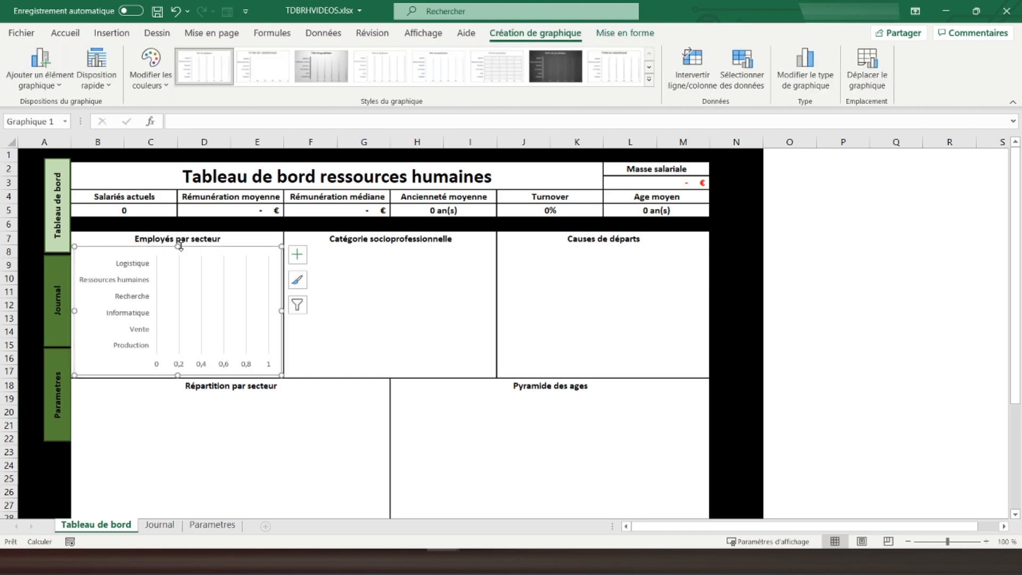
pyautogui.click(406, 255)
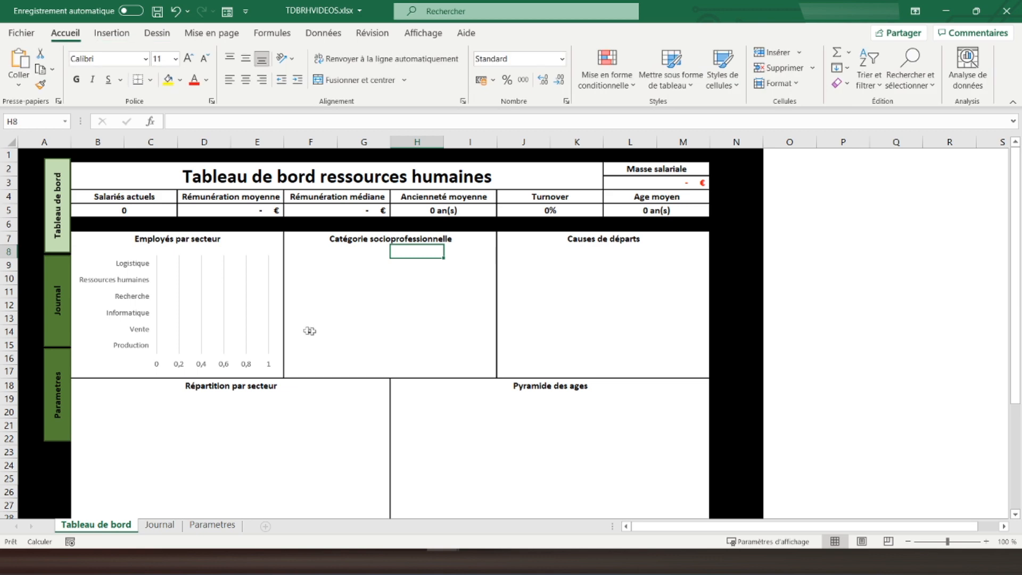
# Step: Nudge the Employés par secteur bar chart slightly downward inside its block
pyautogui.click(133, 269)
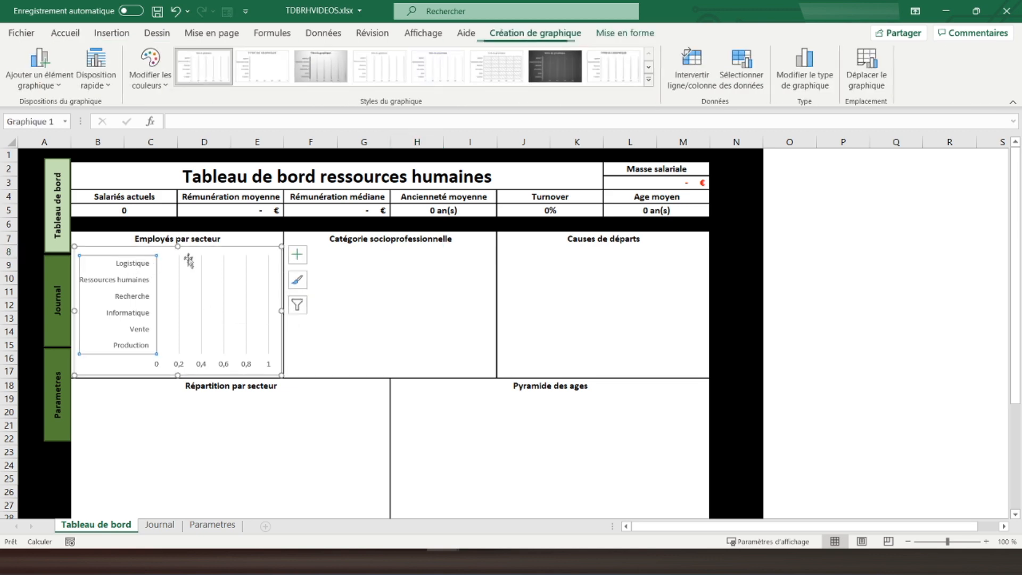
pyautogui.click(152, 251)
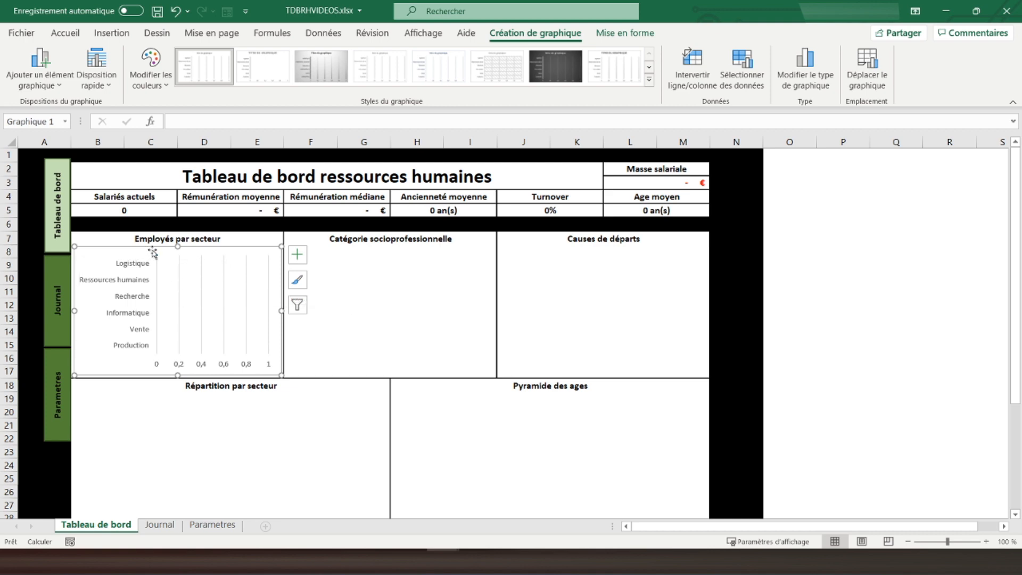
# Step: Link G9 to the first CSP entry with =Parametres!D2 and fill the formula down to G14
pyautogui.click(351, 264)
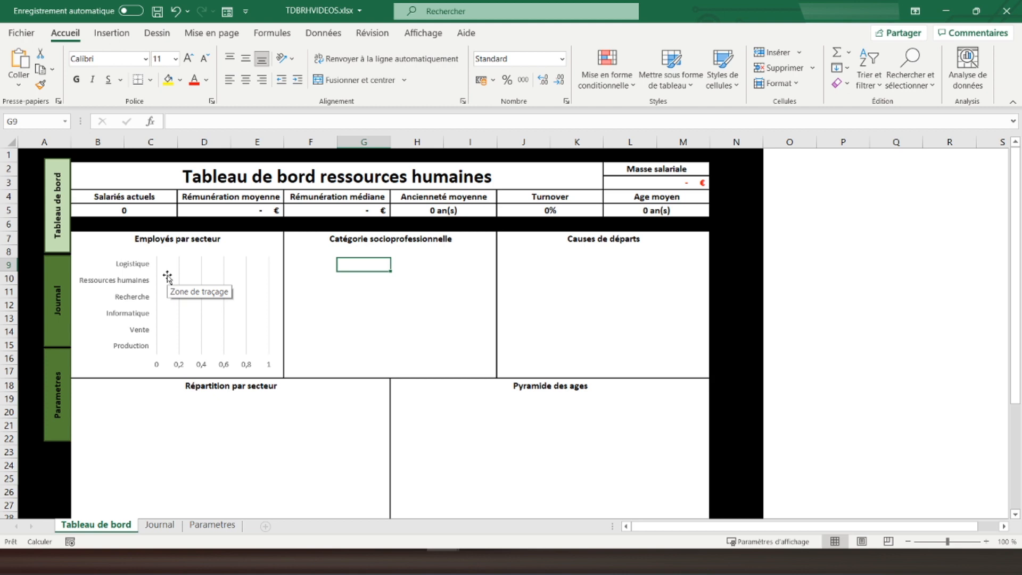
pyautogui.write('=')
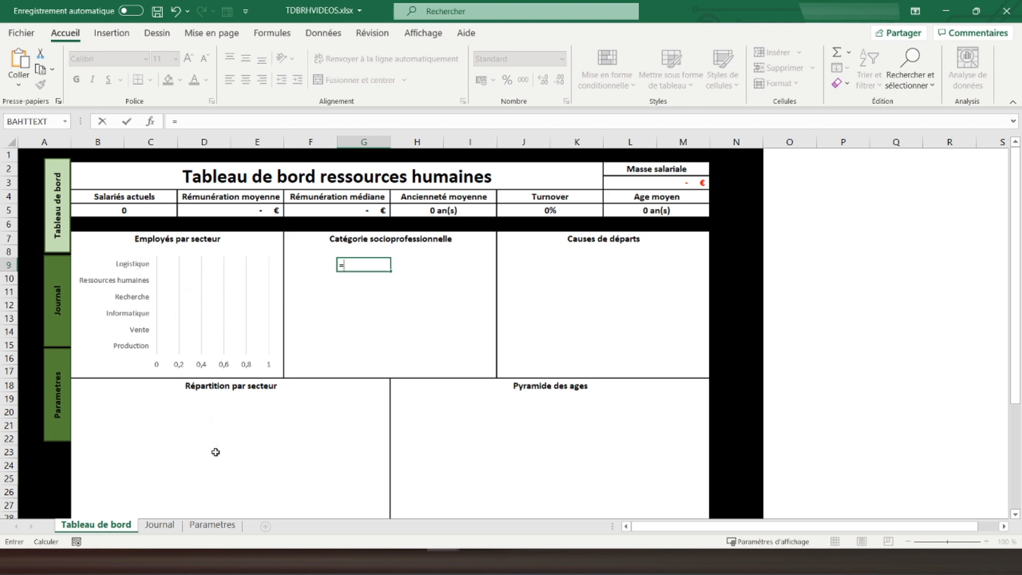
pyautogui.click(204, 527)
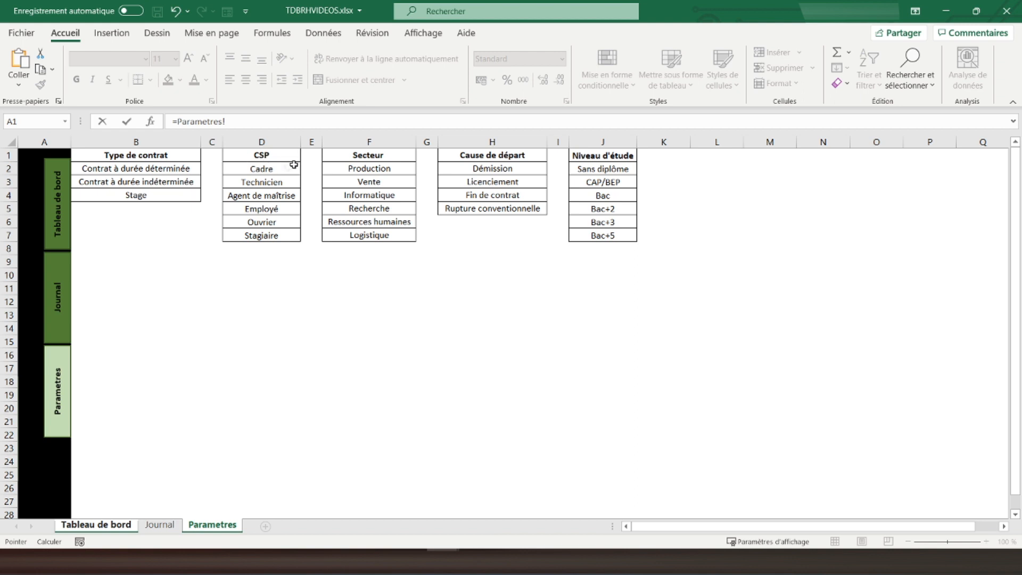
pyautogui.moveTo(252, 171)
pyautogui.mouseDown()
pyautogui.moveTo(254, 208)
pyautogui.moveTo(252, 170)
pyautogui.mouseUp()
pyautogui.press('Return')
pyautogui.click(363, 266)
pyautogui.moveTo(391, 271); pyautogui.dragTo(381, 338)
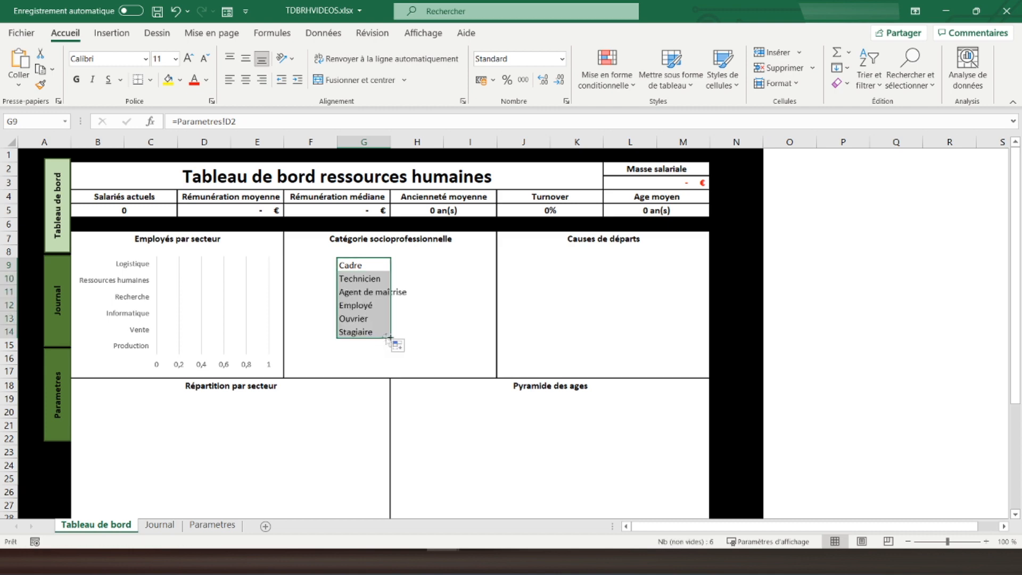
pyautogui.click(220, 526)
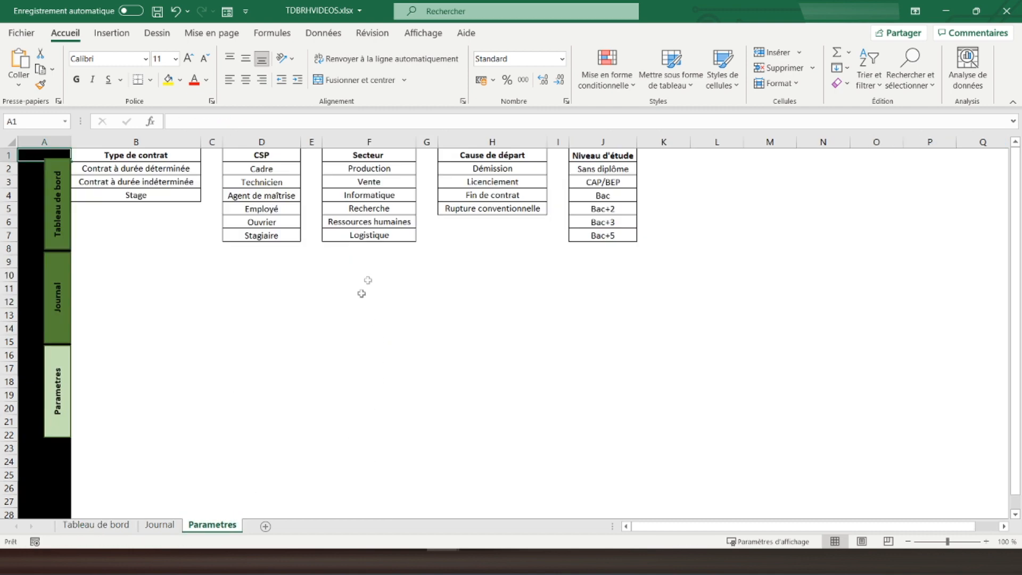
pyautogui.click(96, 525)
# Step: Count the Cadre employees in H9 with =NB.SI(Journal!H2:H200;'Tableau de bord'!G9)
pyautogui.click(403, 260)
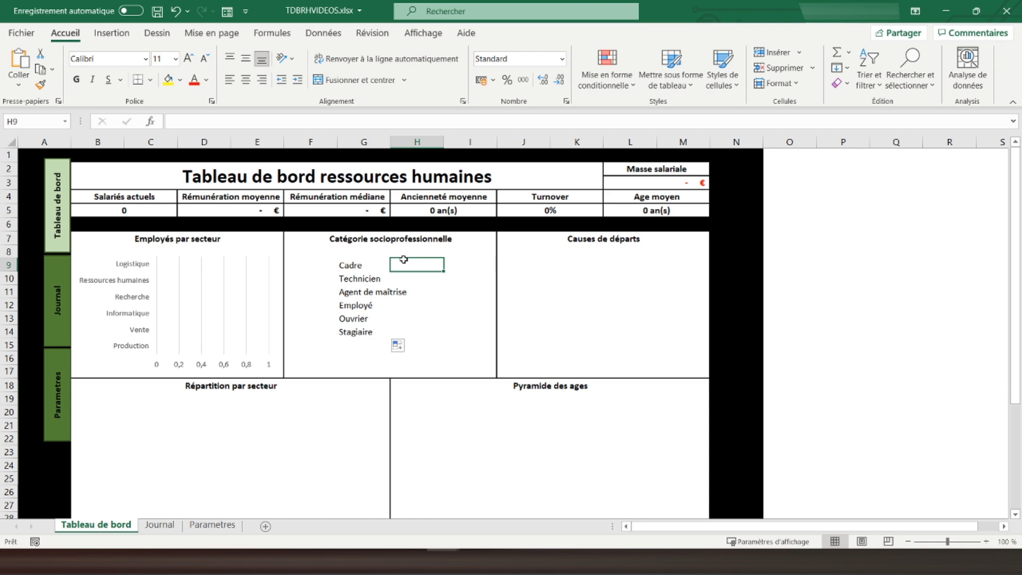
pyautogui.write('=nb')
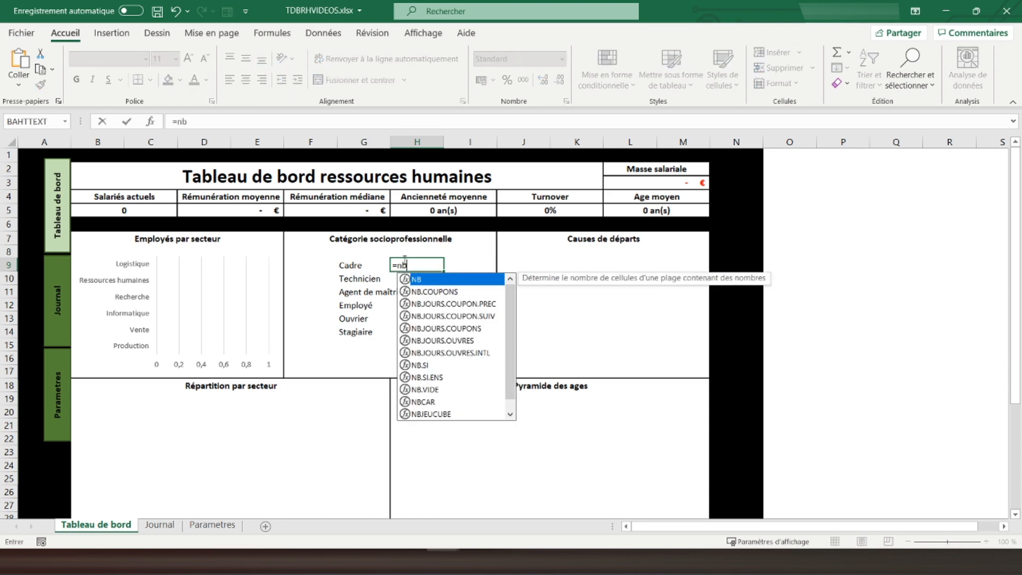
pyautogui.write('.si(')
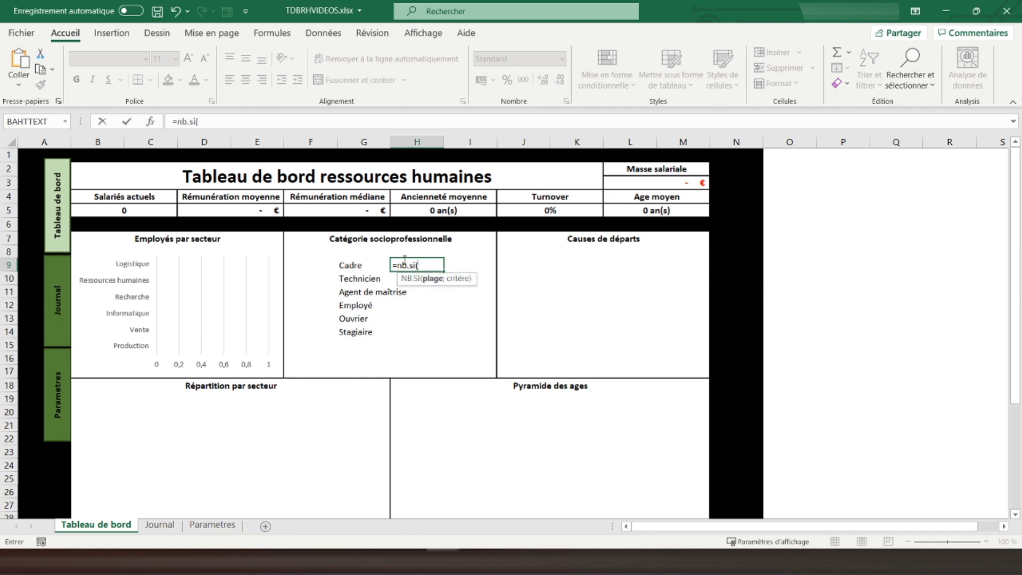
pyautogui.click(160, 525)
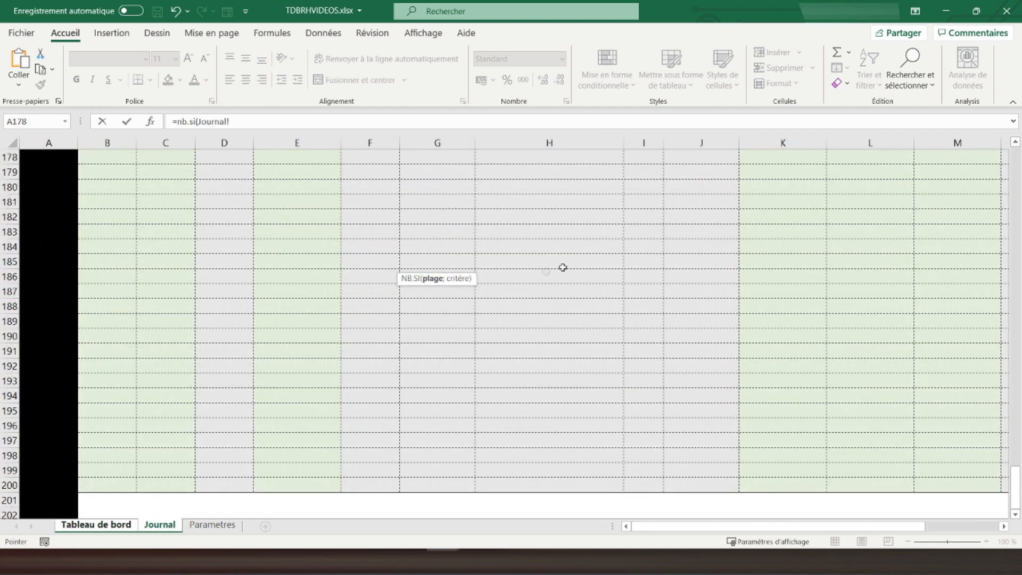
pyautogui.scroll(20, 562, 267)
pyautogui.scroll(17, 566, 266)
pyautogui.moveTo(529, 168); pyautogui.dragTo(539, 484)
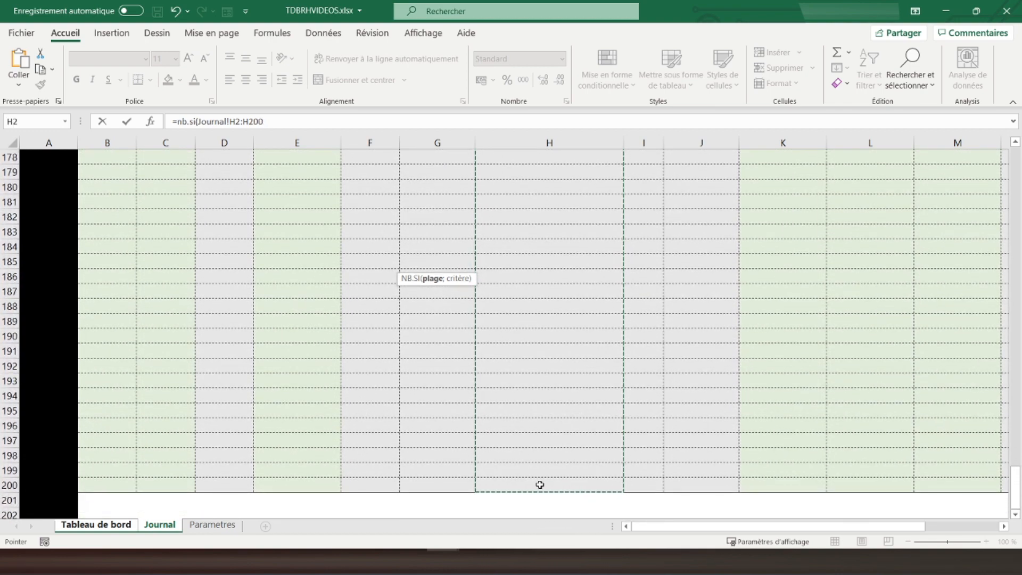
pyautogui.write(';')
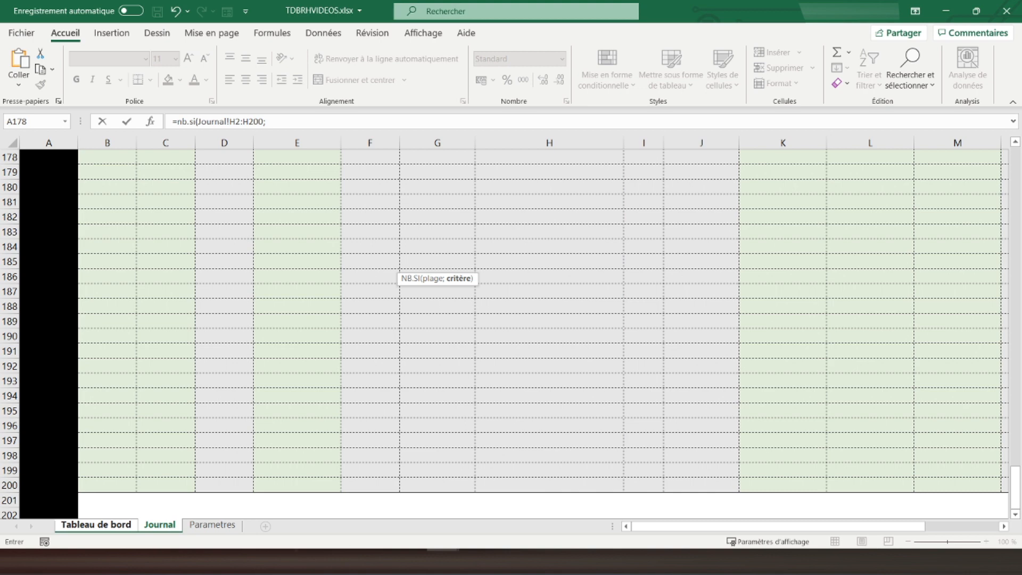
pyautogui.click(95, 524)
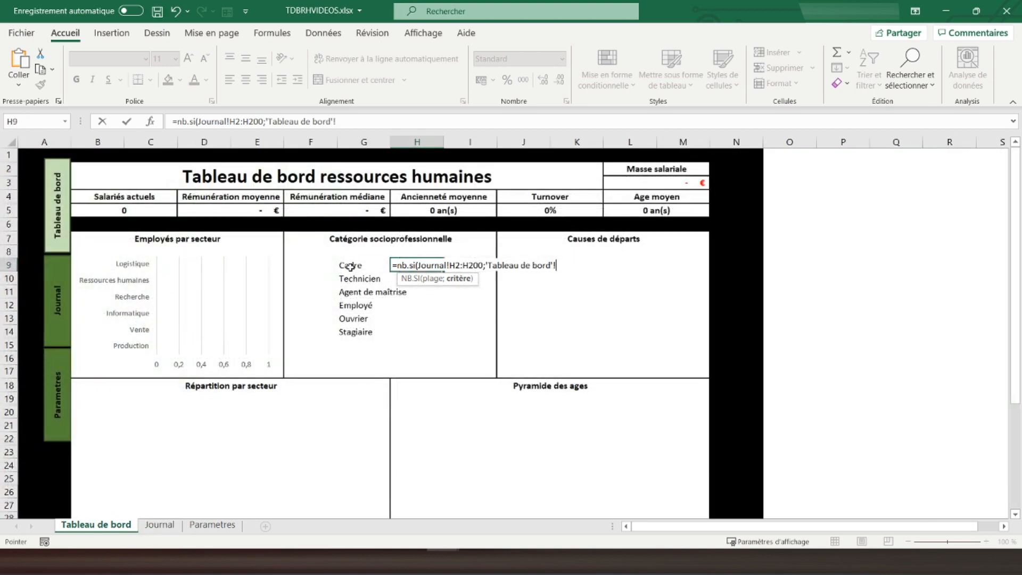
pyautogui.click(350, 266)
pyautogui.write(')')
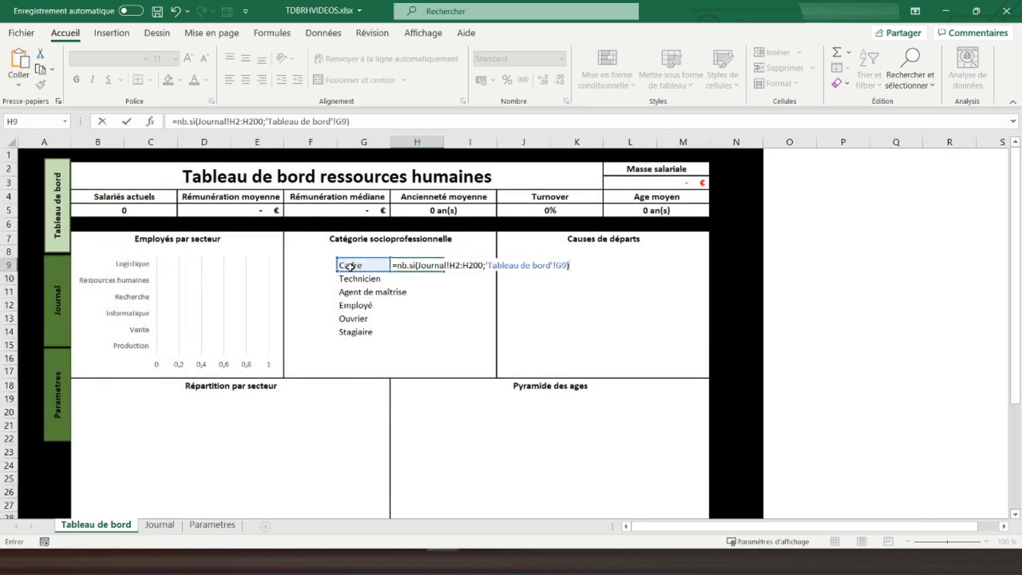
pyautogui.press('Return')
# Step: Make the H9 formula's range absolute as Journal!$H$2:$H$200 and fill the formula down to H14
pyautogui.click(416, 266)
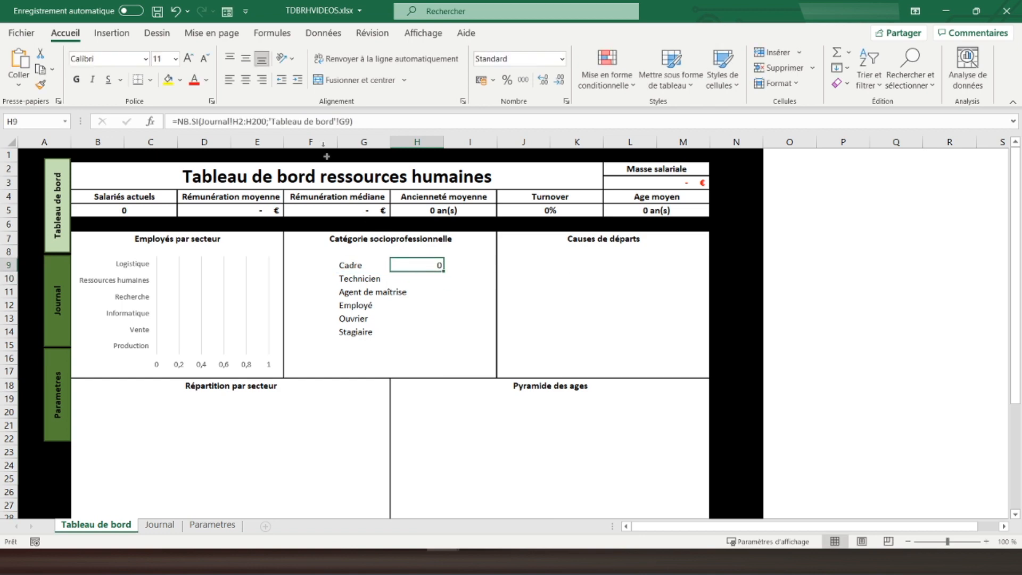
pyautogui.click(239, 118)
pyautogui.press('F4')
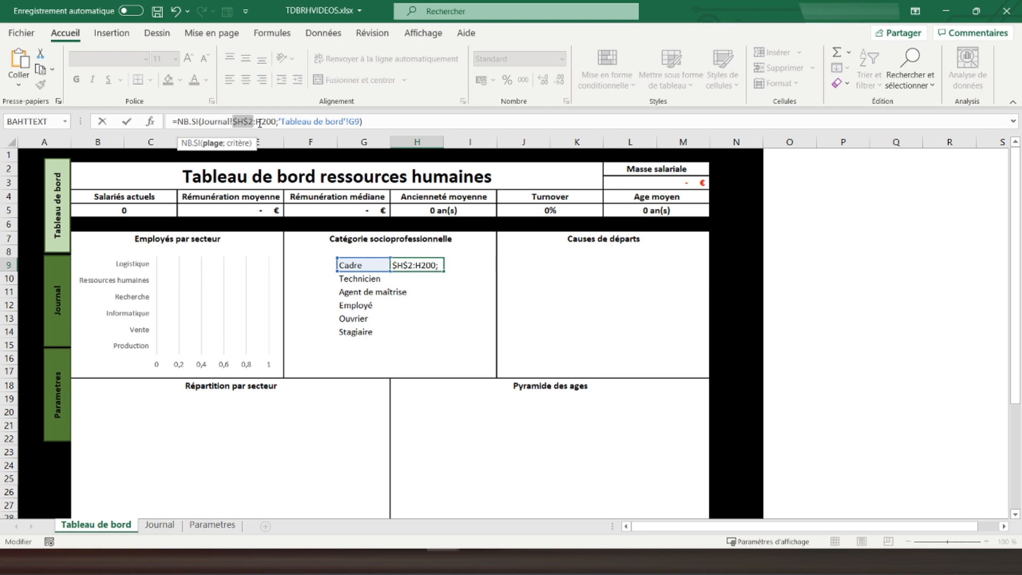
pyautogui.click(260, 122)
pyautogui.press('F4')
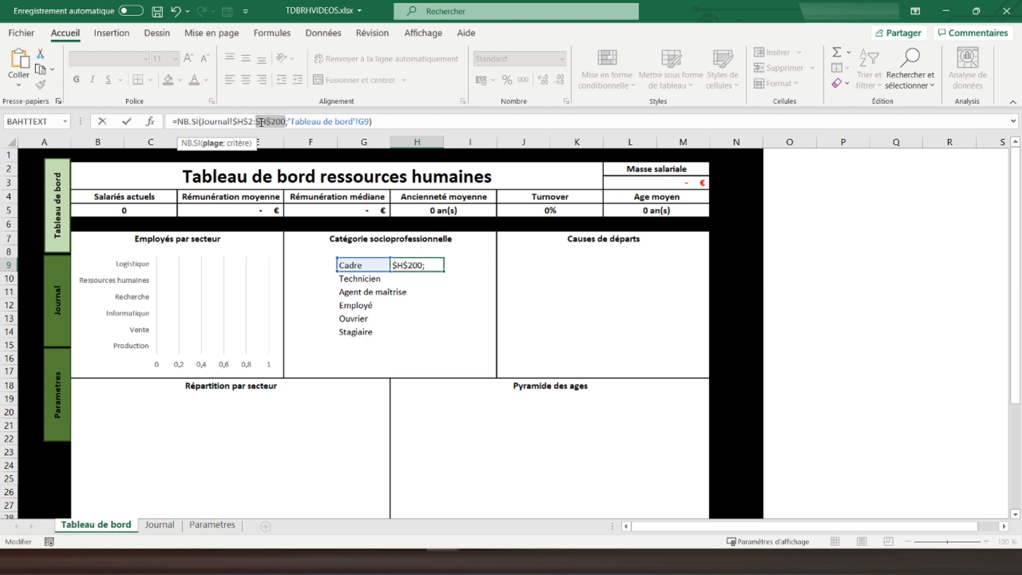
pyautogui.press('Return')
pyautogui.click(417, 264)
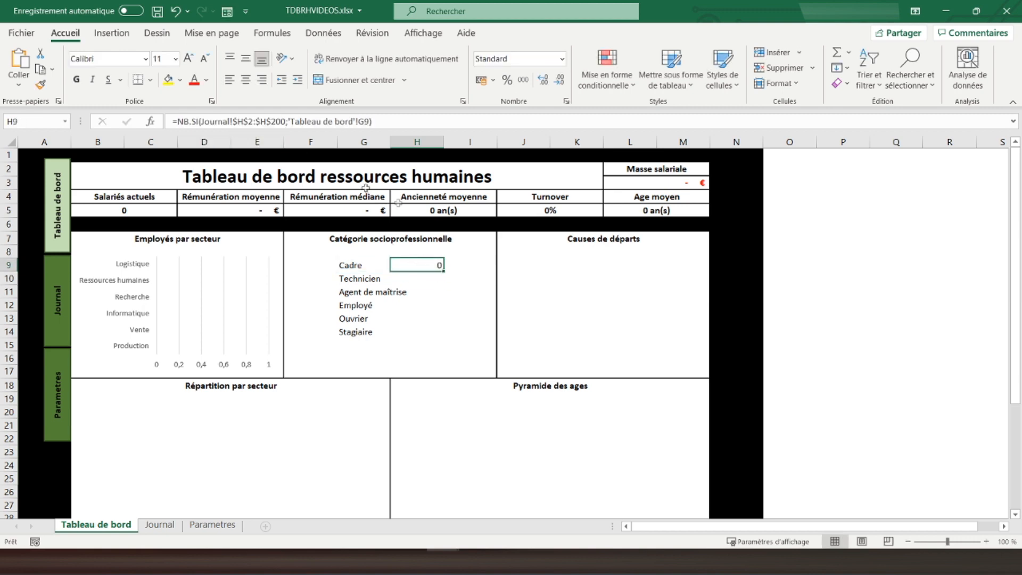
pyautogui.moveTo(441, 272); pyautogui.dragTo(435, 336)
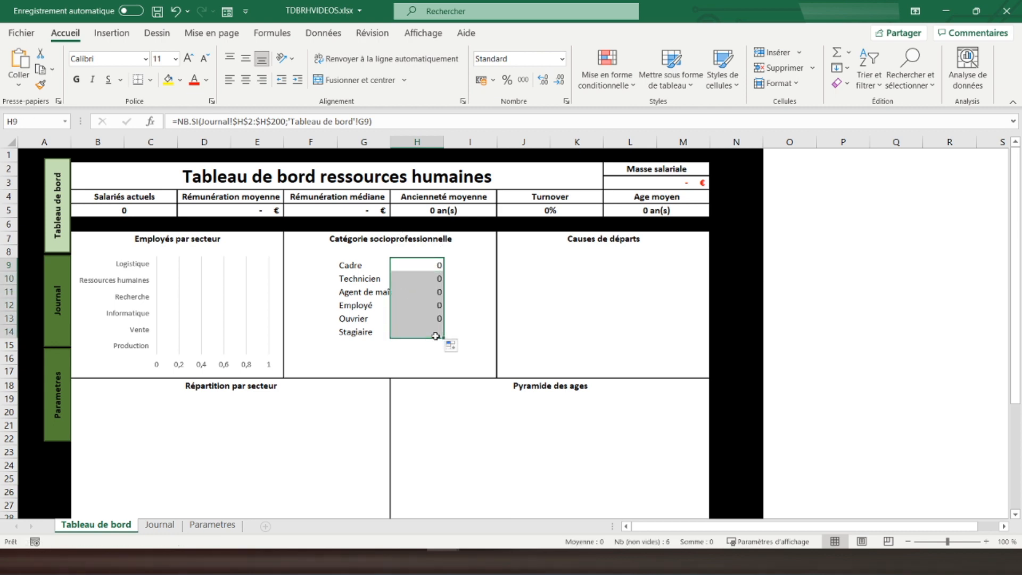
# Step: Insert a 2D clustered bar chart from the category names and counts in G9:H14
pyautogui.click(411, 280)
pyautogui.click(411, 299)
pyautogui.click(409, 322)
pyautogui.click(372, 291)
pyautogui.moveTo(348, 264); pyautogui.dragTo(422, 334)
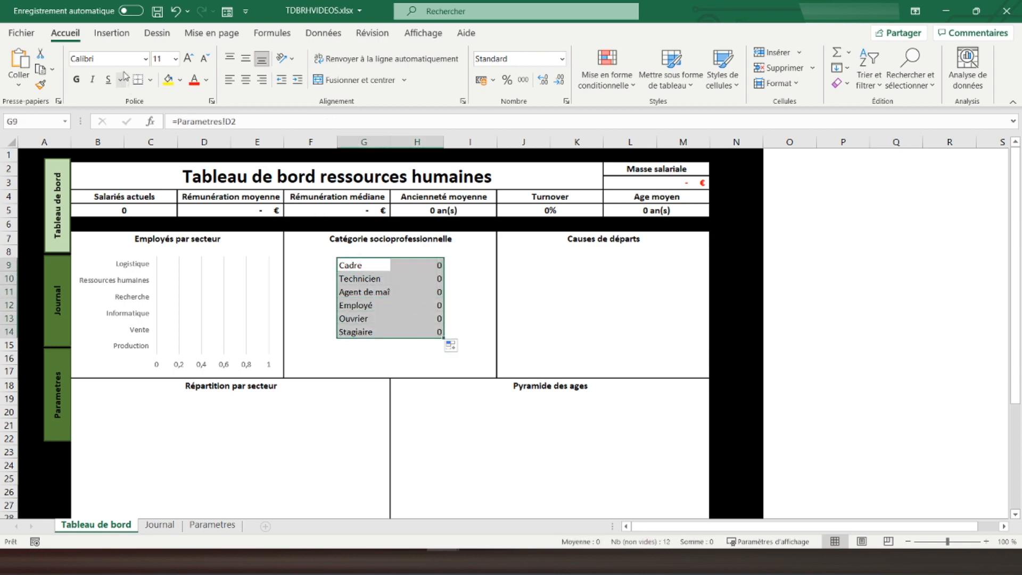
pyautogui.click(112, 33)
pyautogui.click(423, 53)
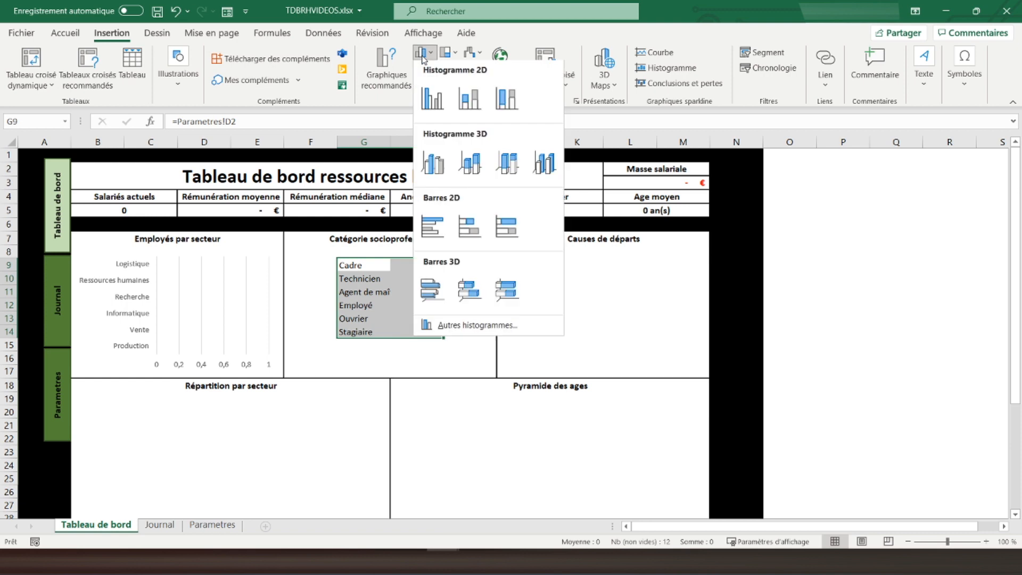
pyautogui.click(431, 228)
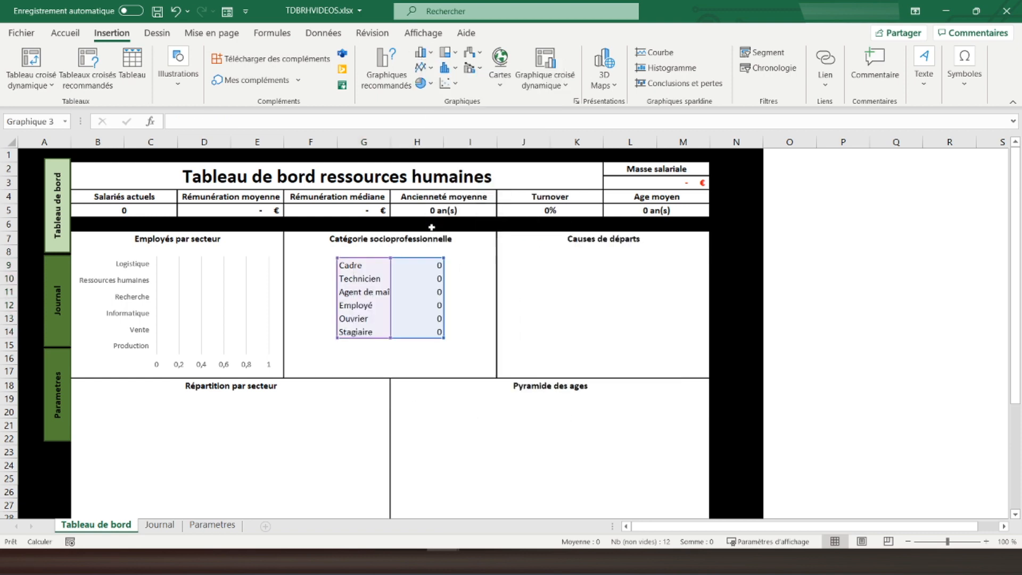
# Step: Remove the new category chart's title and set its chart area to no outline
pyautogui.click(689, 245)
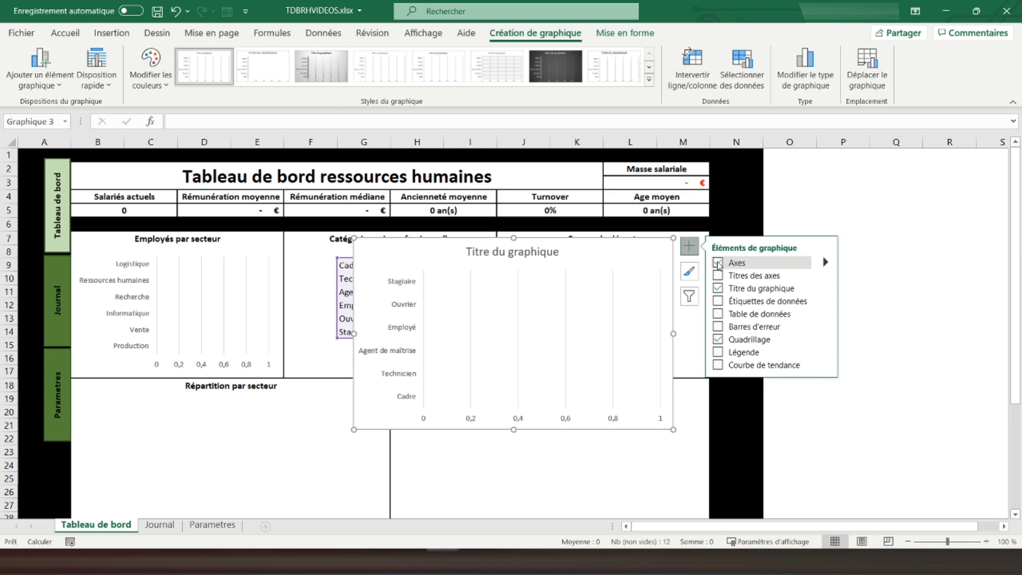
pyautogui.click(721, 289)
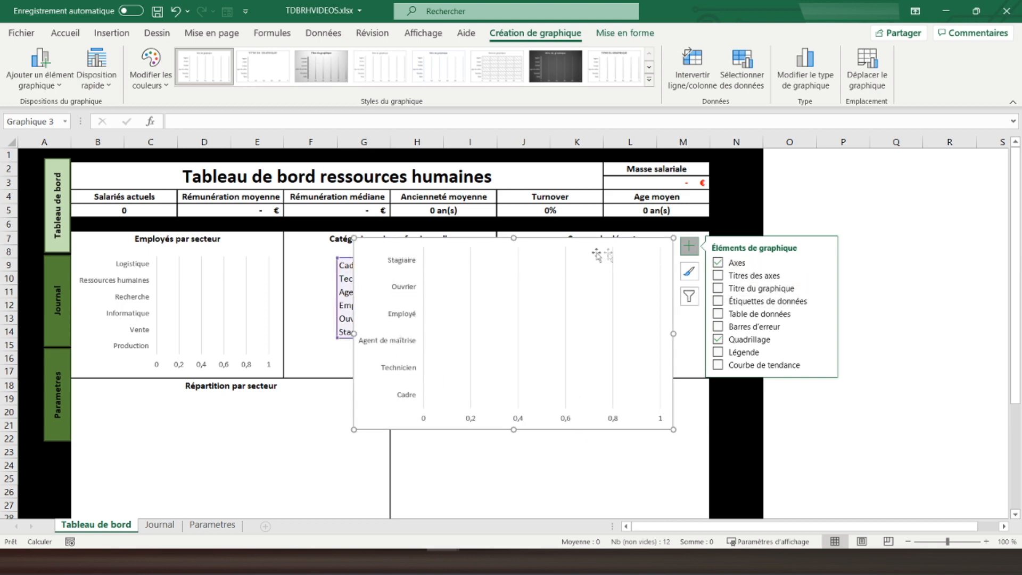
pyautogui.rightClick(669, 254)
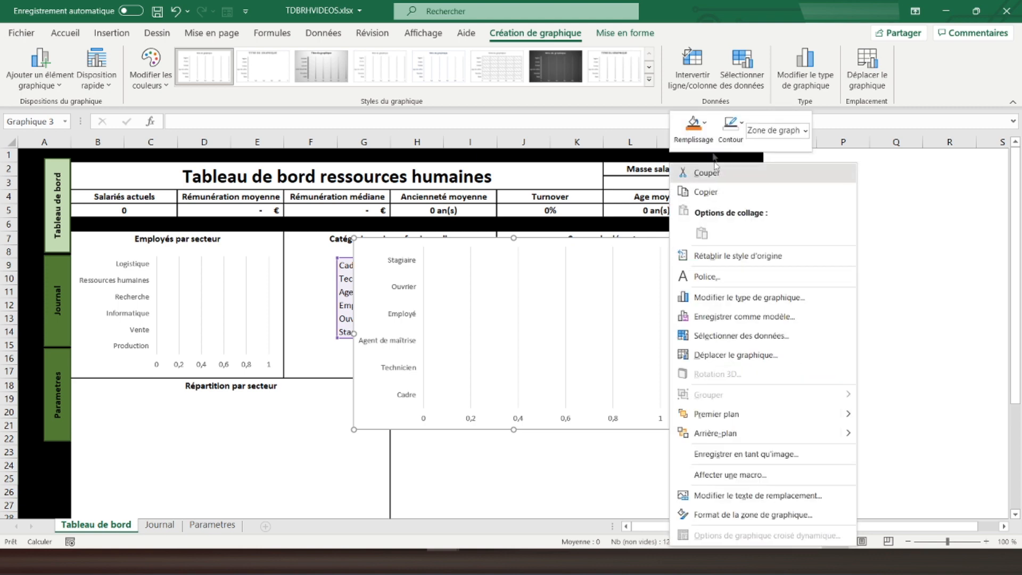
pyautogui.click(730, 126)
pyautogui.click(747, 308)
# Step: Move the category chart under the Catégorie socioprofessionnelle heading and resize it to fill that block, covering the source data
pyautogui.moveTo(409, 245); pyautogui.dragTo(344, 254)
pyautogui.moveTo(606, 440); pyautogui.dragTo(496, 377)
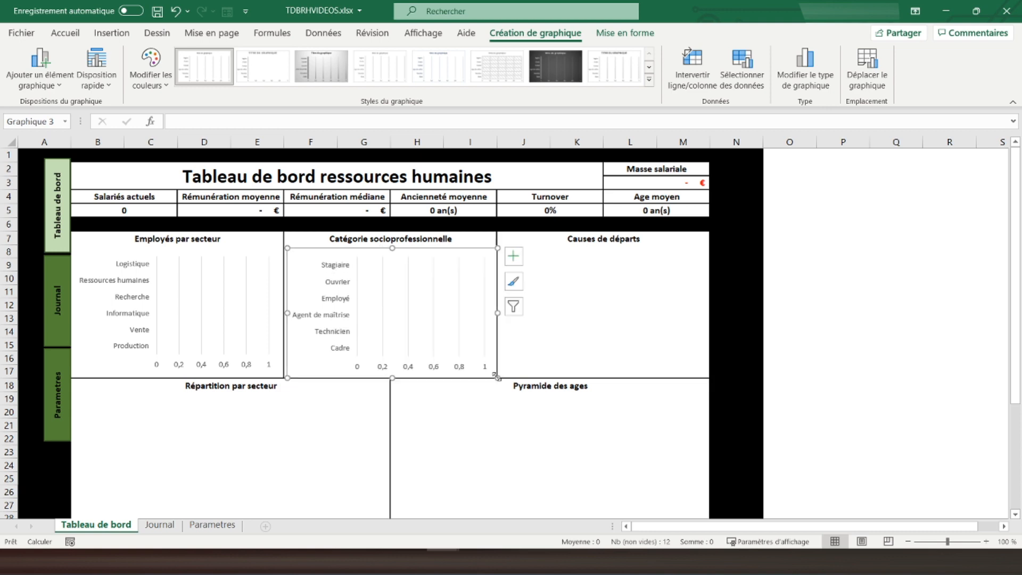
pyautogui.click(605, 327)
pyautogui.click(312, 264)
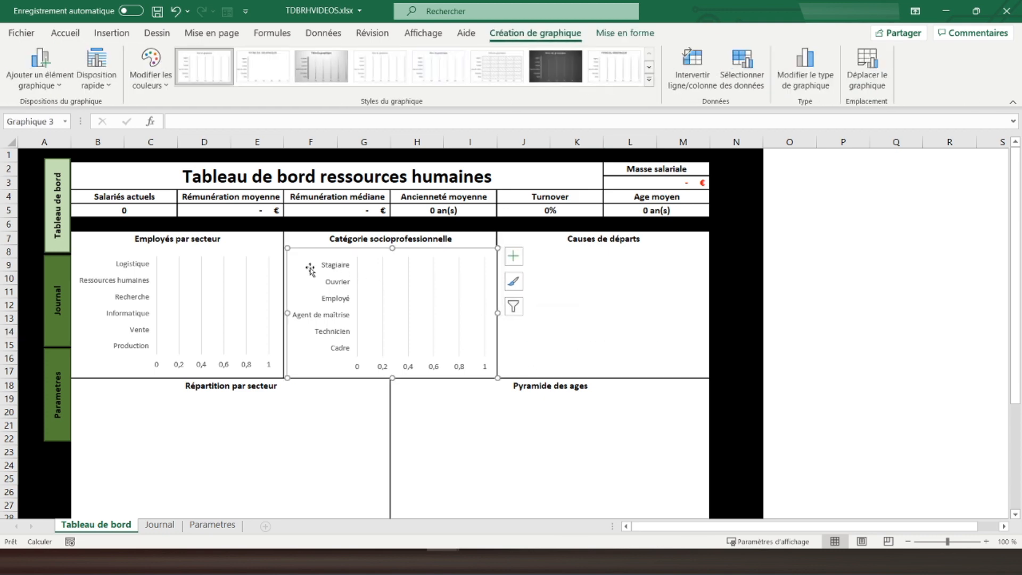
pyautogui.moveTo(311, 270); pyautogui.dragTo(309, 269)
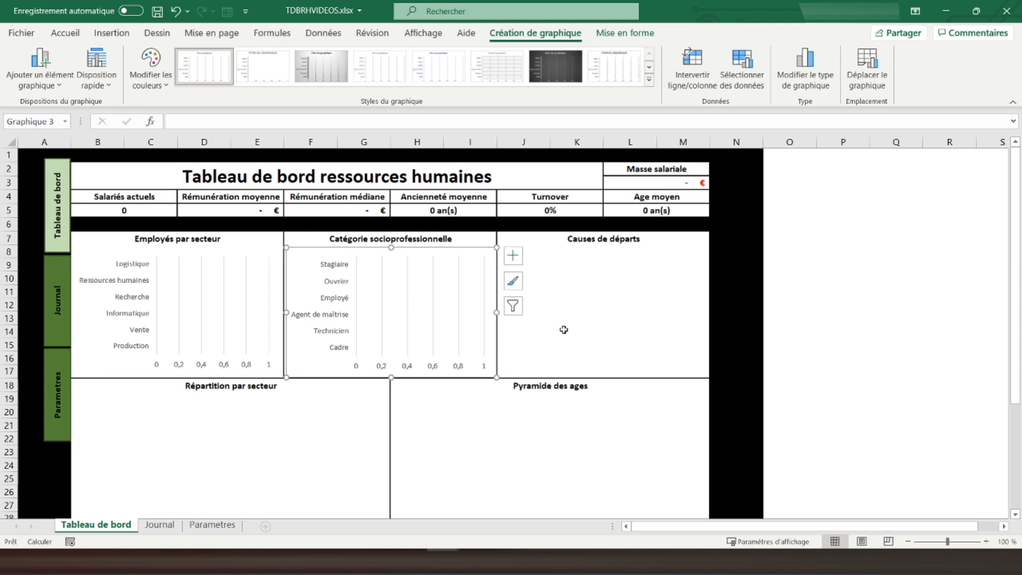
pyautogui.click(580, 307)
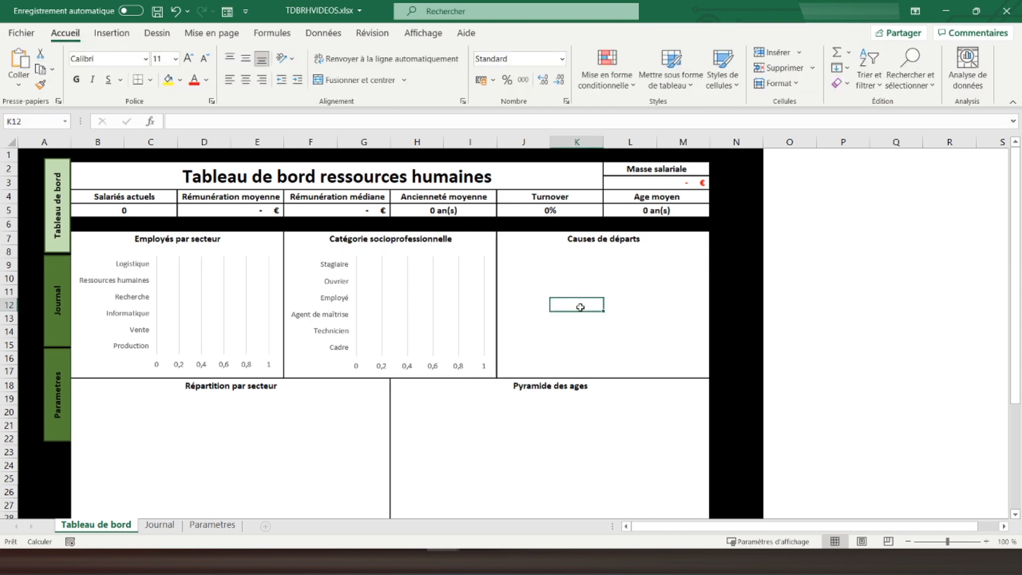
# Step: Link K9 to the first departure cause with =Parametres!H2 and fill the formula down to K12
pyautogui.click(568, 263)
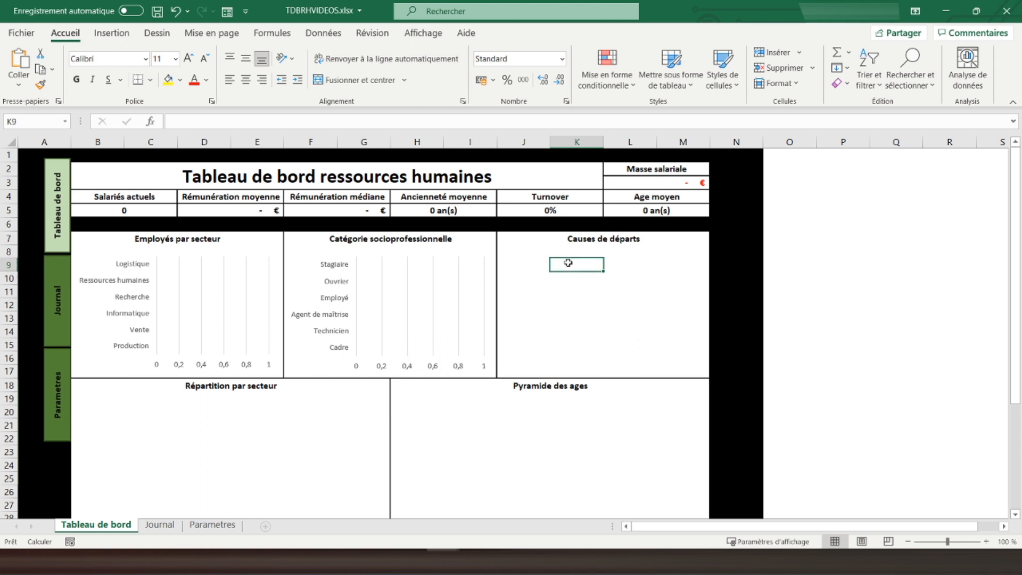
pyautogui.write('=')
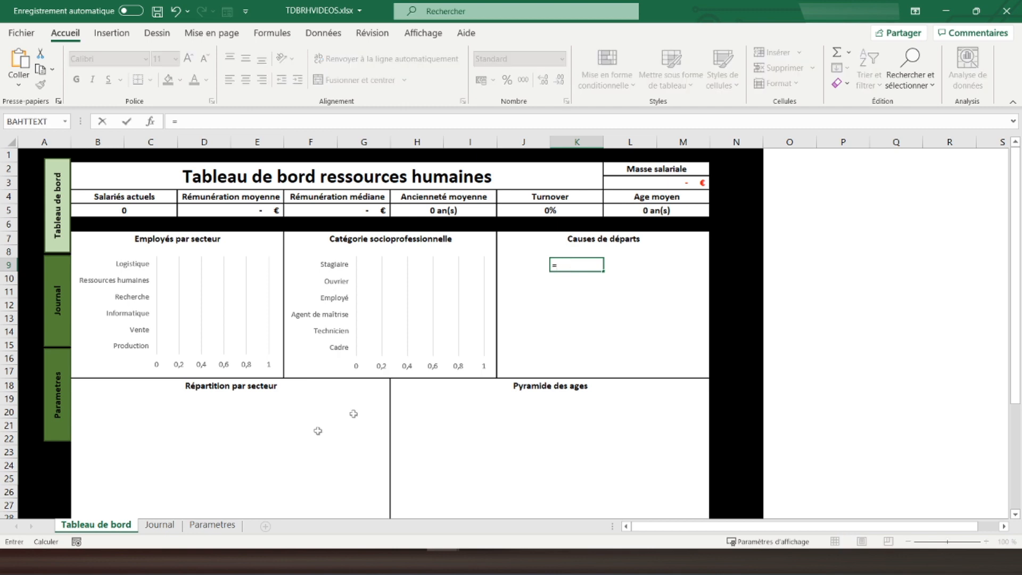
pyautogui.click(212, 524)
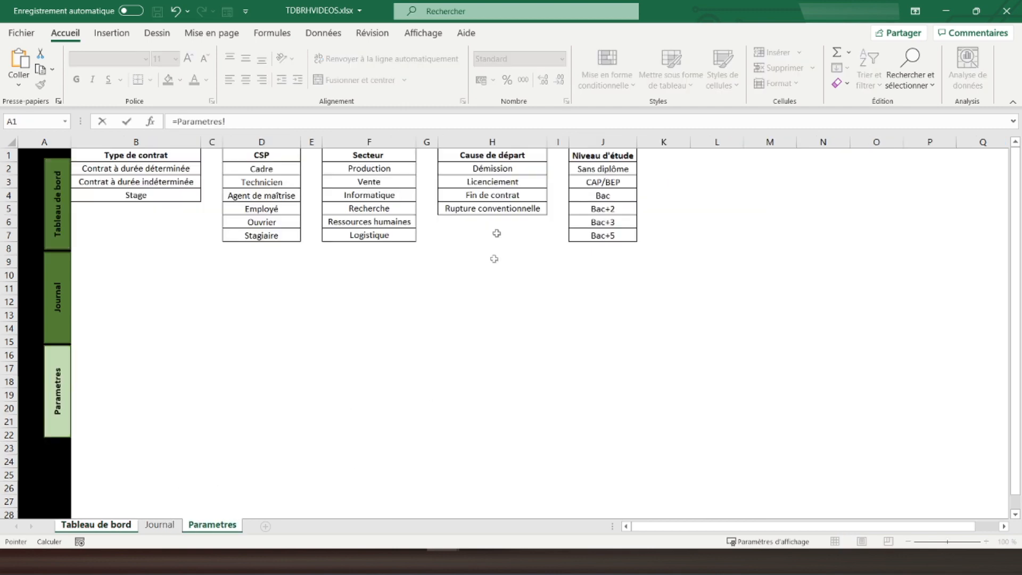
pyautogui.click(478, 170)
pyautogui.press('Return')
pyautogui.click(569, 265)
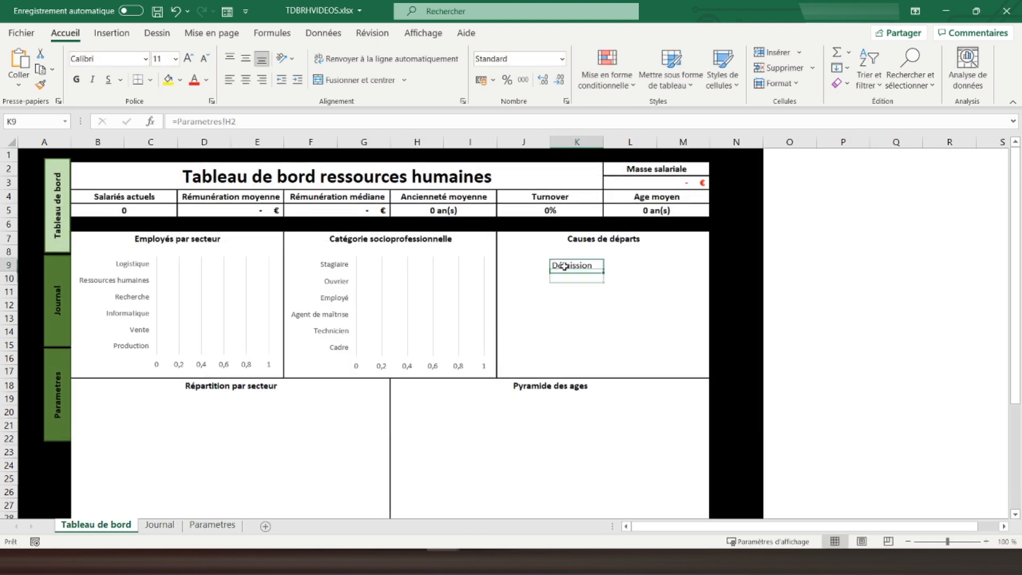
pyautogui.moveTo(603, 271); pyautogui.dragTo(592, 314)
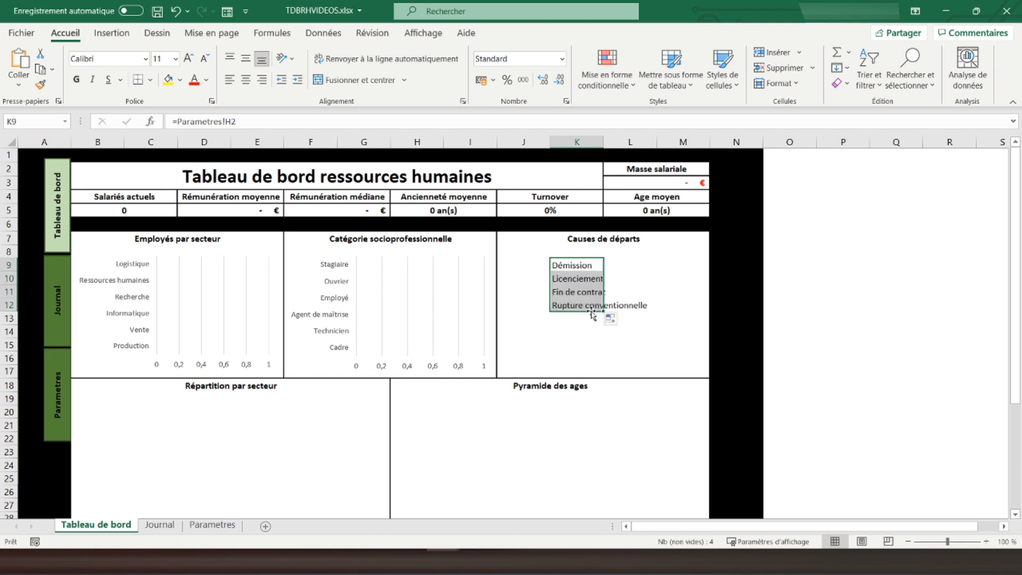
# Step: Count the first departure cause in L9 with =NB.SI(Journal!O2:O200;'Tableau de bord'!K9)
pyautogui.click(615, 264)
pyautogui.write('=n')
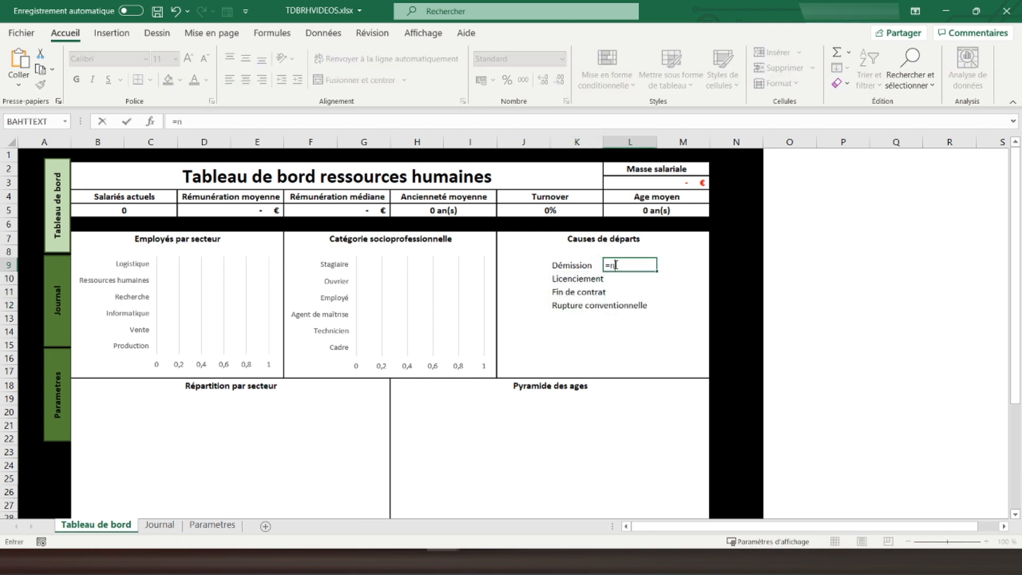
pyautogui.write('b.si(')
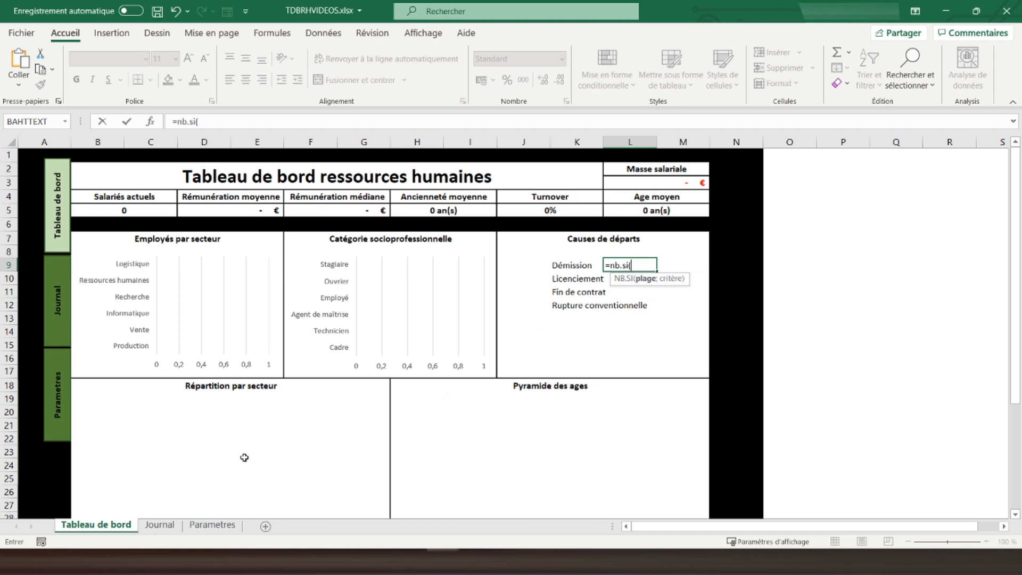
pyautogui.click(158, 525)
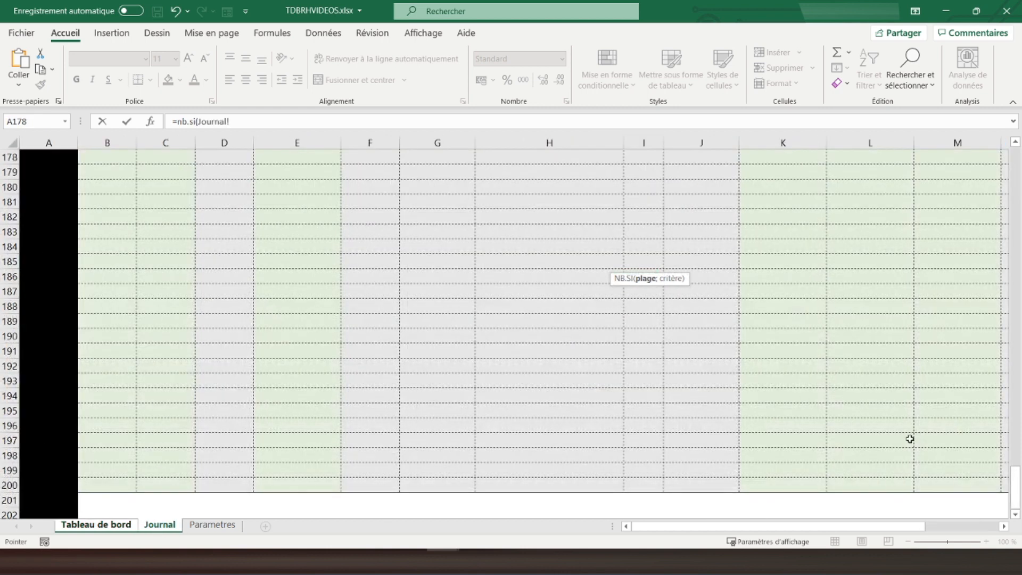
pyautogui.moveTo(1015, 487); pyautogui.dragTo(1009, 132)
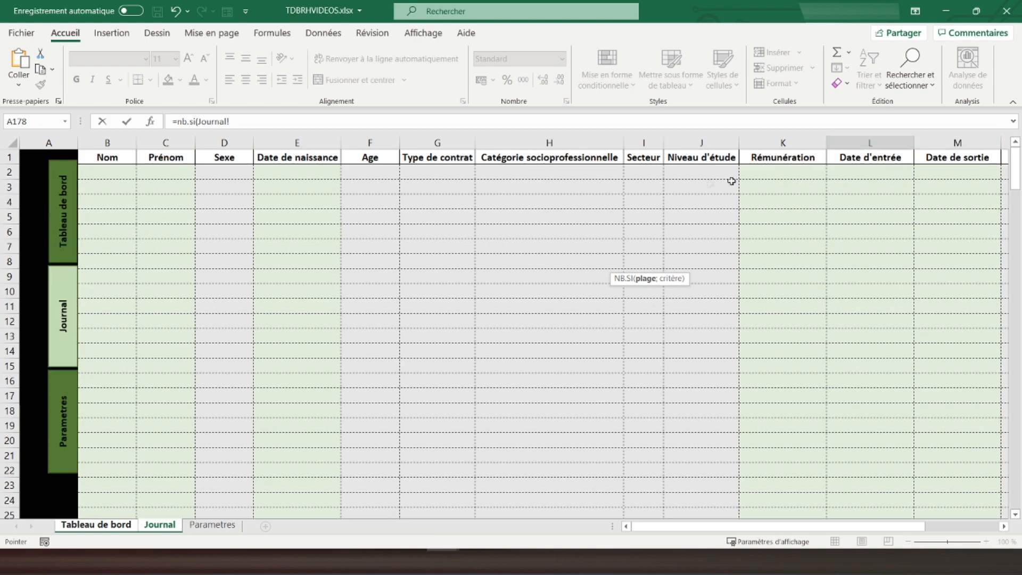
pyautogui.moveTo(822, 526); pyautogui.dragTo(895, 514)
pyautogui.moveTo(938, 173); pyautogui.dragTo(949, 490)
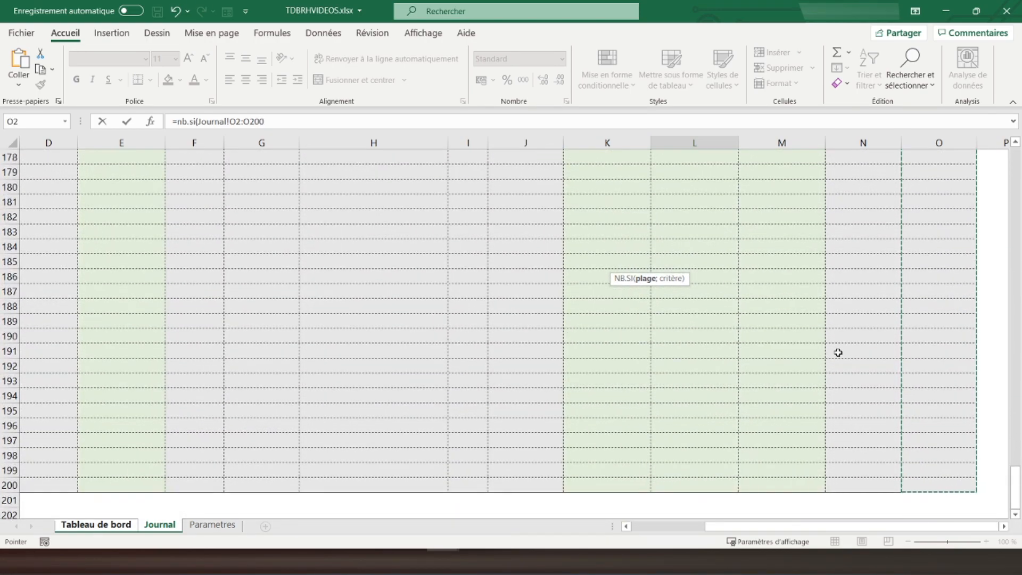
pyautogui.write(';')
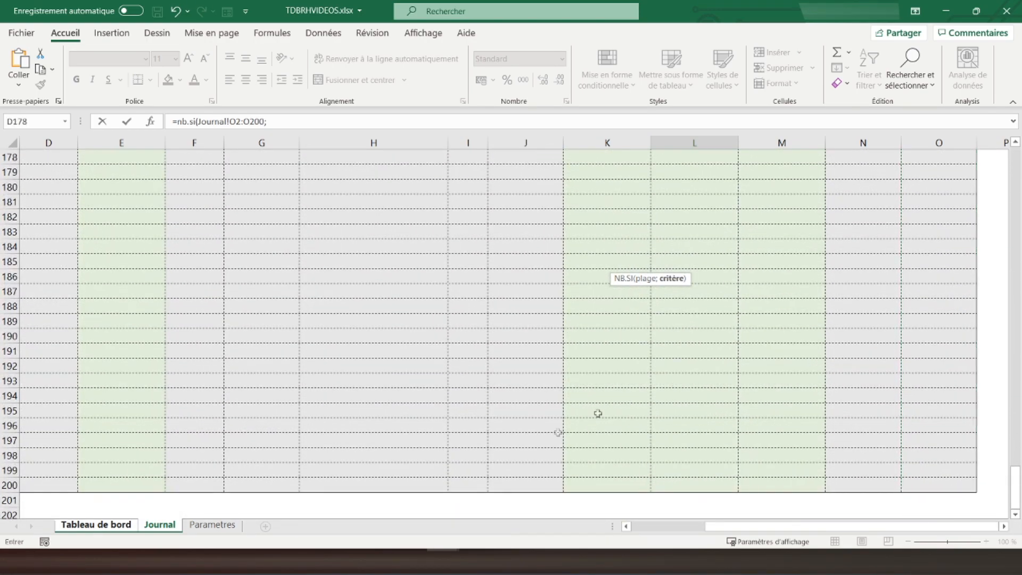
pyautogui.click(104, 527)
pyautogui.click(569, 264)
pyautogui.write(')')
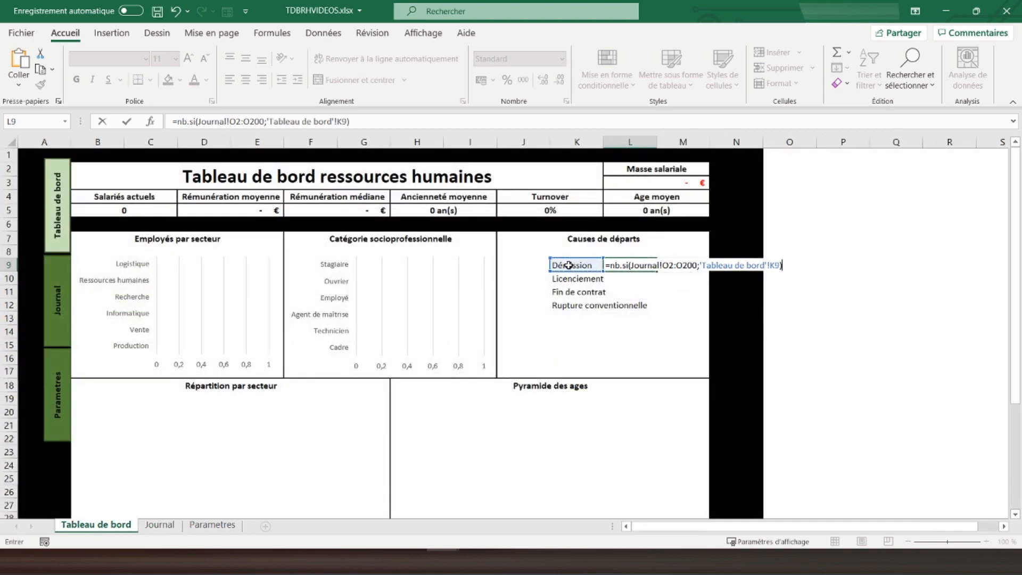
pyautogui.press('Return')
# Step: Make the Journal range in L9's formula absolute as $O$2:$O$200 and fill the formula down to L12
pyautogui.click(630, 263)
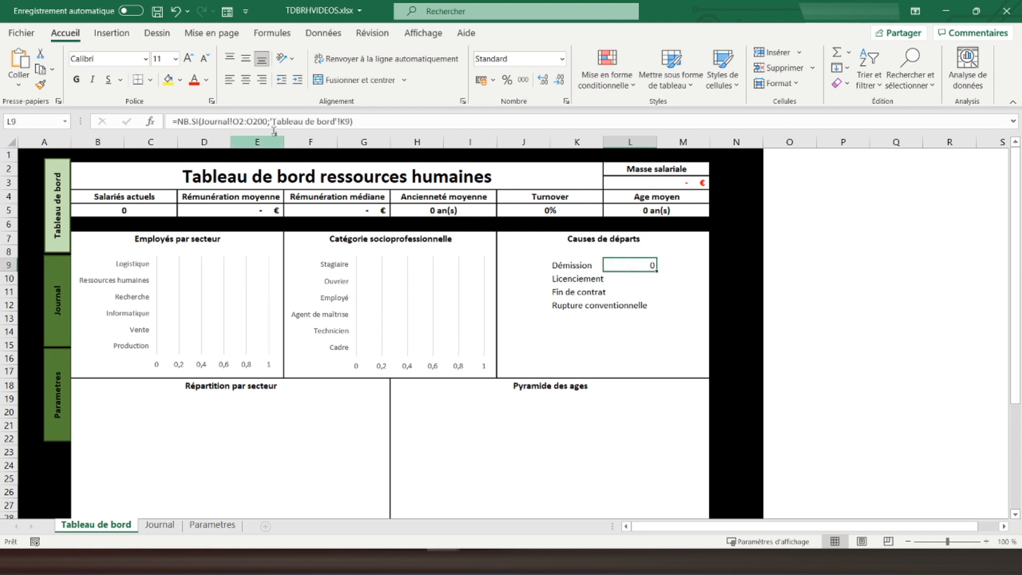
pyautogui.click(240, 121)
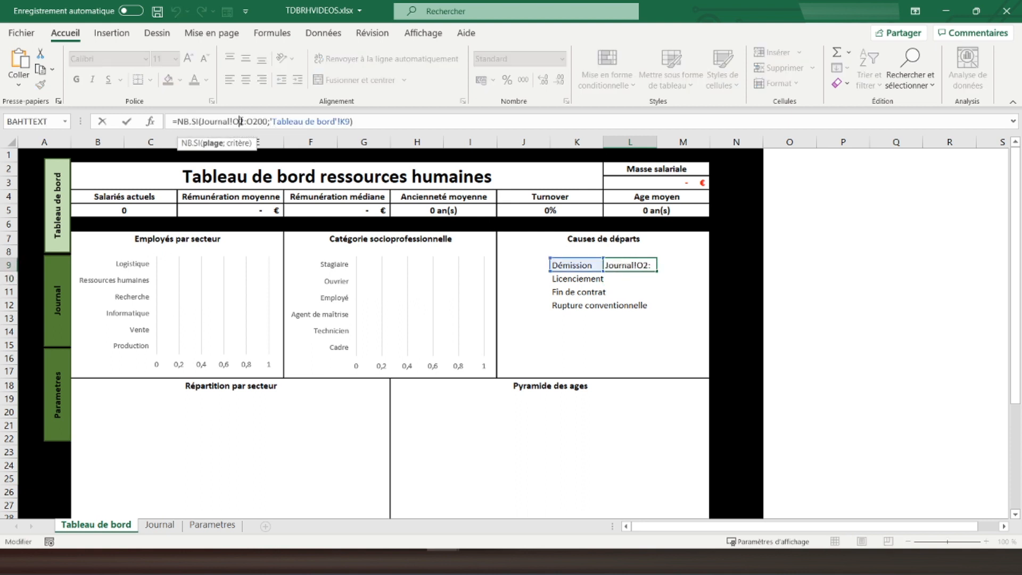
pyautogui.press('F4')
pyautogui.click(266, 121)
pyautogui.press('F4')
pyautogui.press('Return')
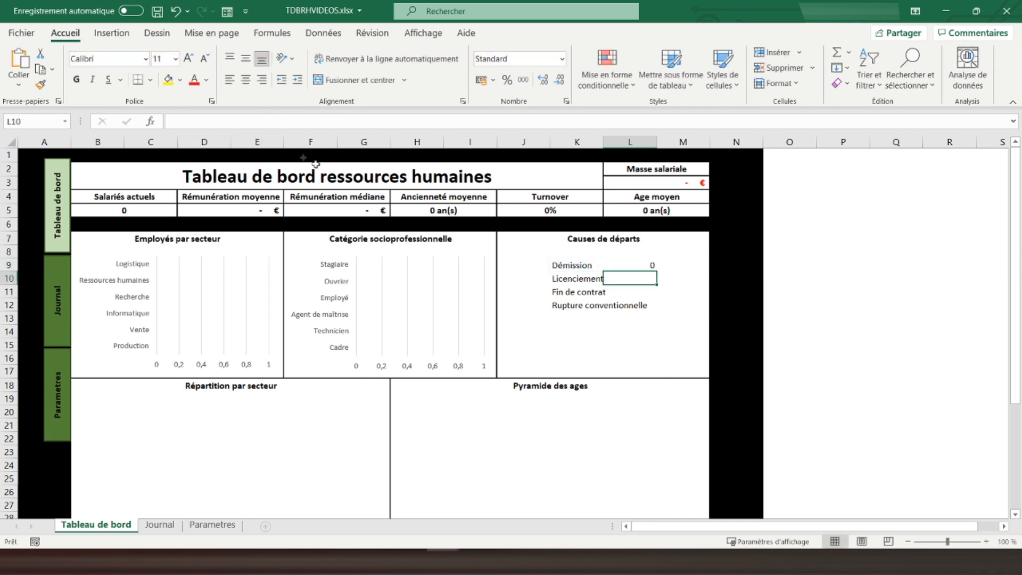
pyautogui.click(647, 266)
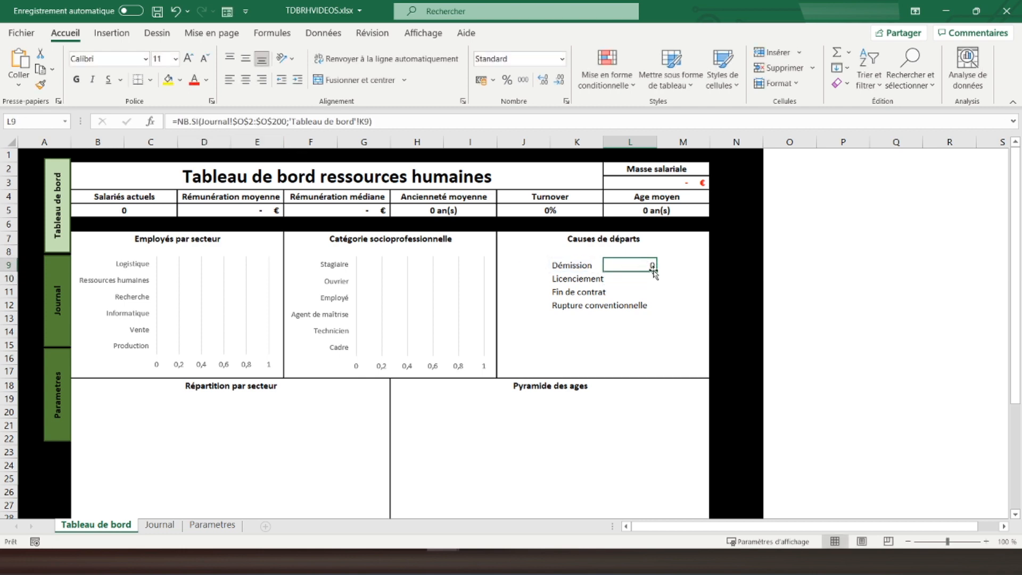
pyautogui.moveTo(656, 270); pyautogui.dragTo(653, 309)
pyautogui.click(647, 305)
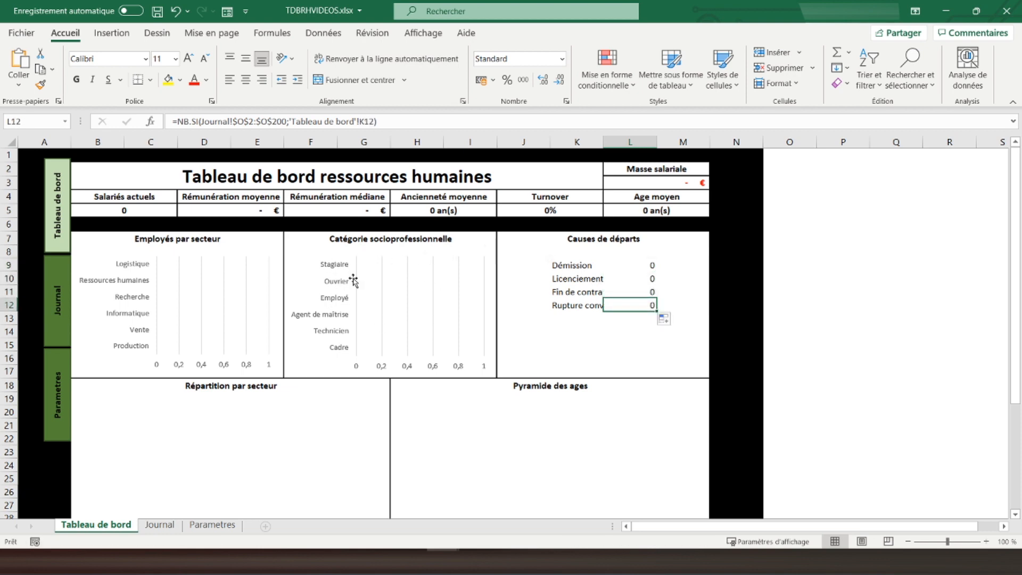
# Step: Insert a radar chart from the departure causes and counts in K9:L12
pyautogui.moveTo(571, 264); pyautogui.dragTo(641, 304)
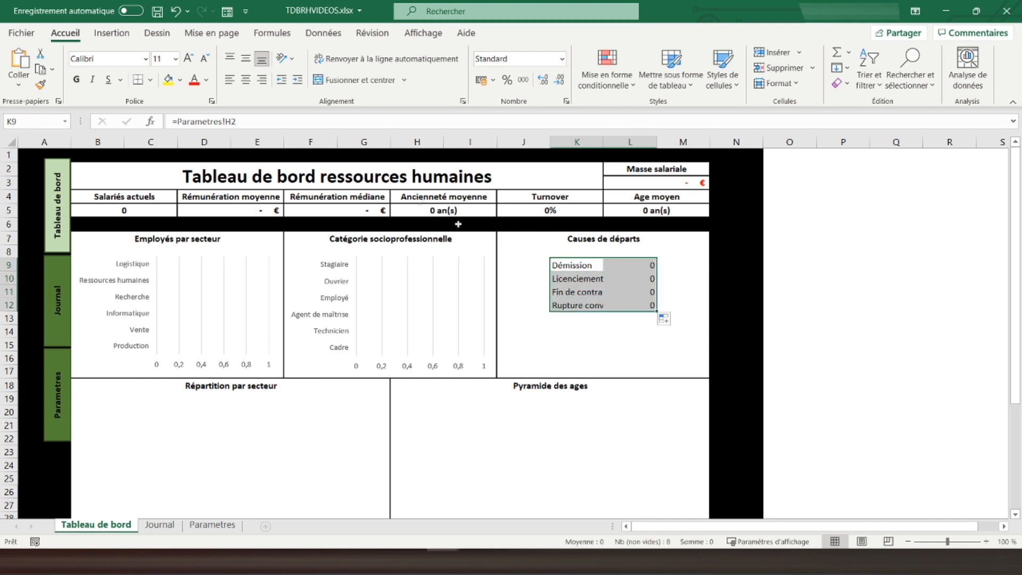
pyautogui.click(112, 32)
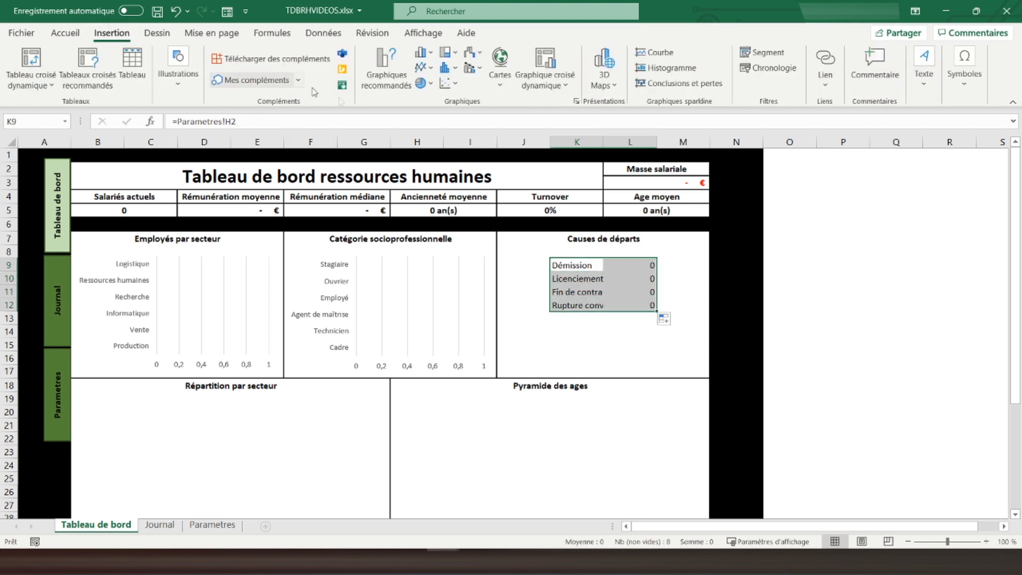
pyautogui.click(426, 58)
pyautogui.click(459, 327)
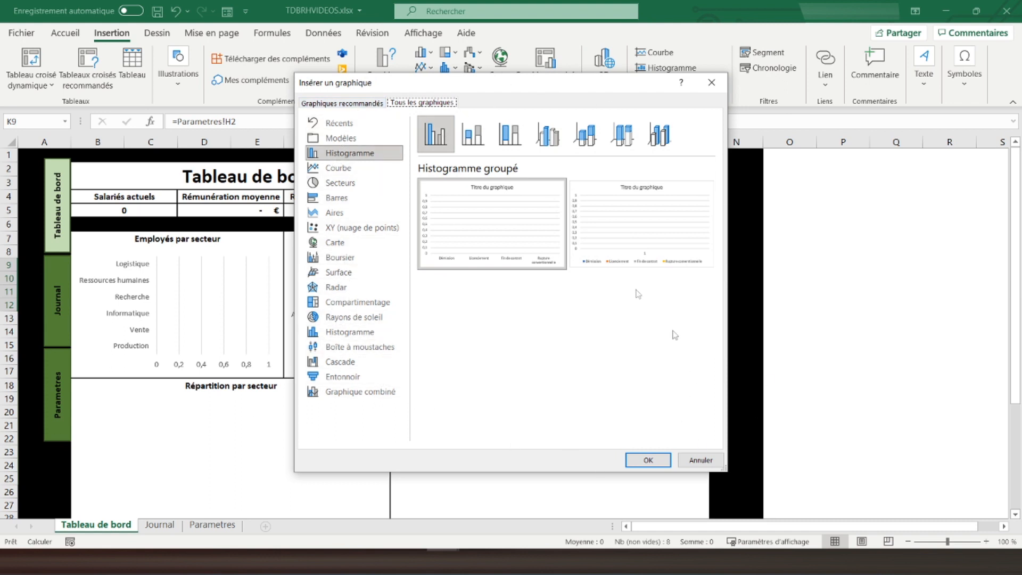
pyautogui.click(341, 287)
pyautogui.moveTo(504, 205)
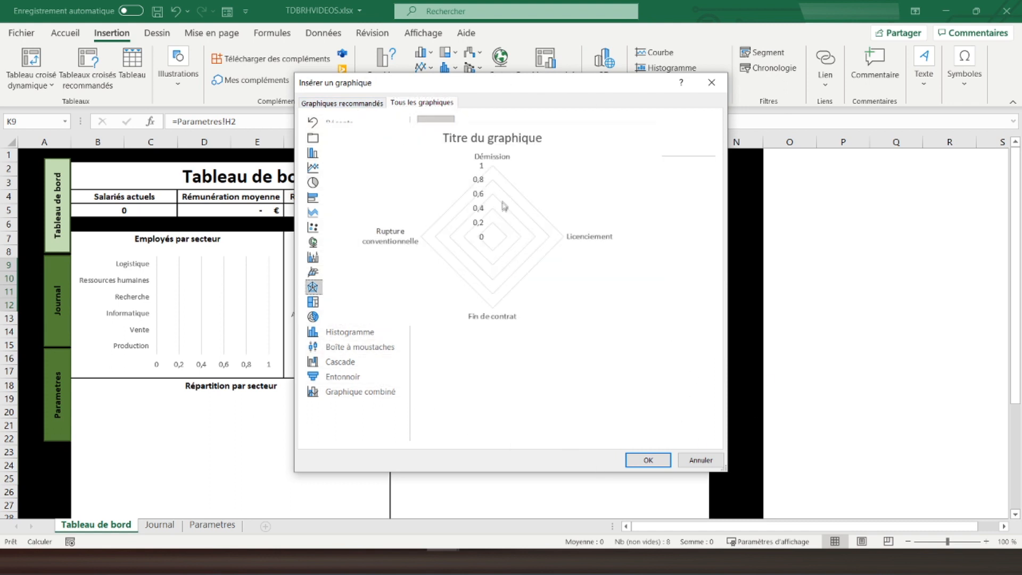
pyautogui.click(647, 458)
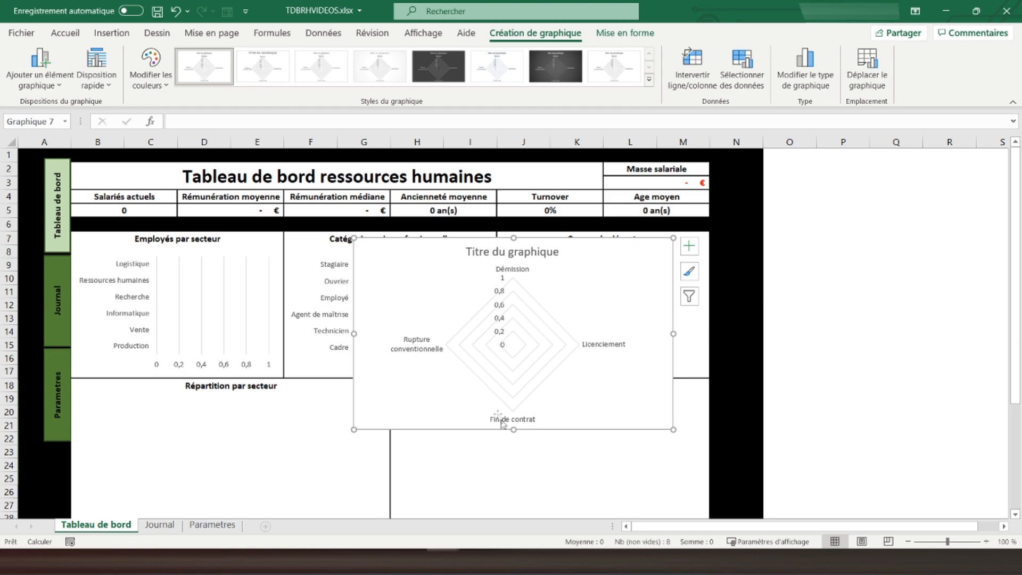
# Step: Remove the radar chart's title and set its chart area to no outline
pyautogui.click(687, 252)
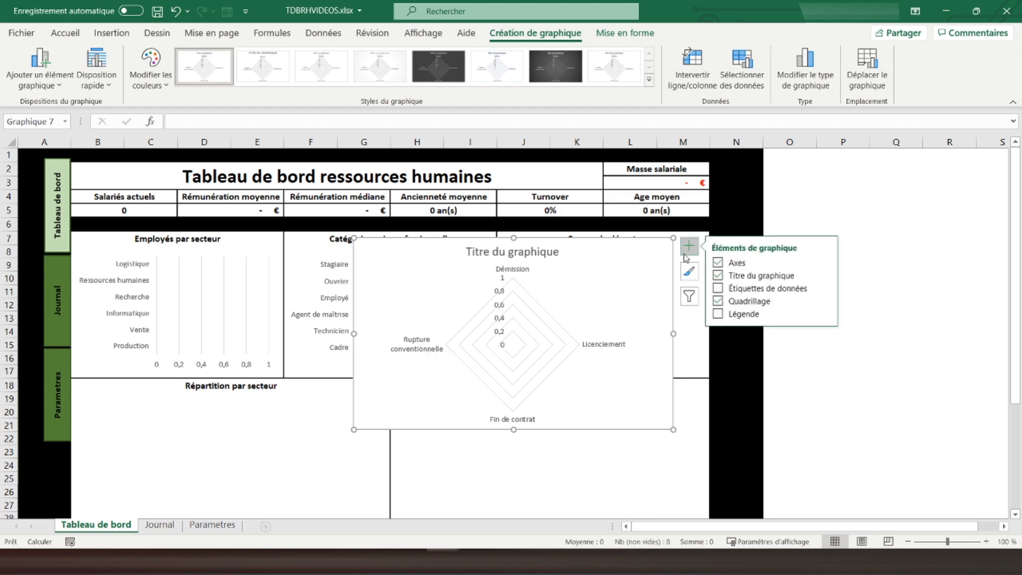
pyautogui.click(718, 276)
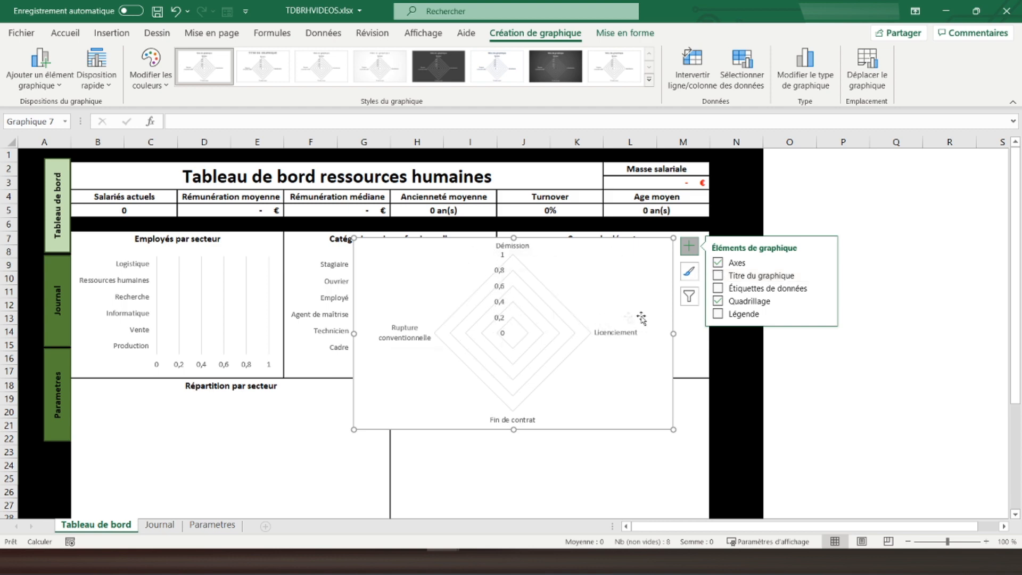
pyautogui.rightClick(654, 257)
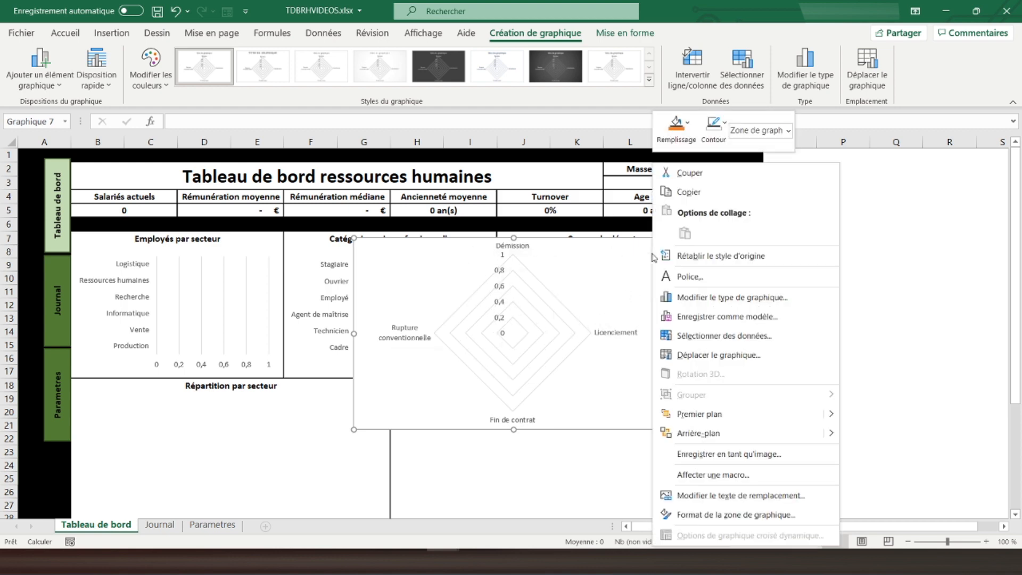
pyautogui.click(713, 127)
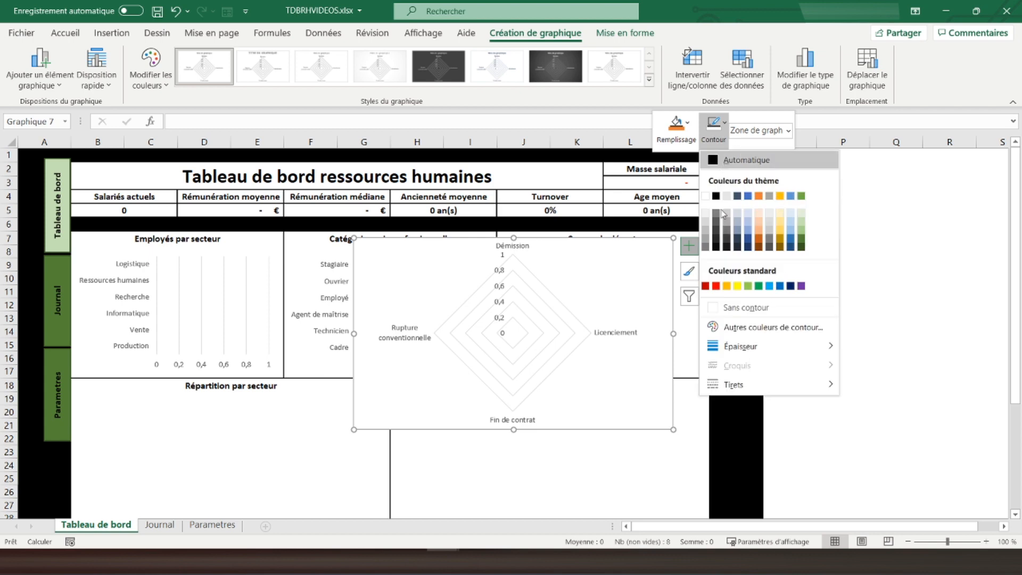
pyautogui.click(745, 307)
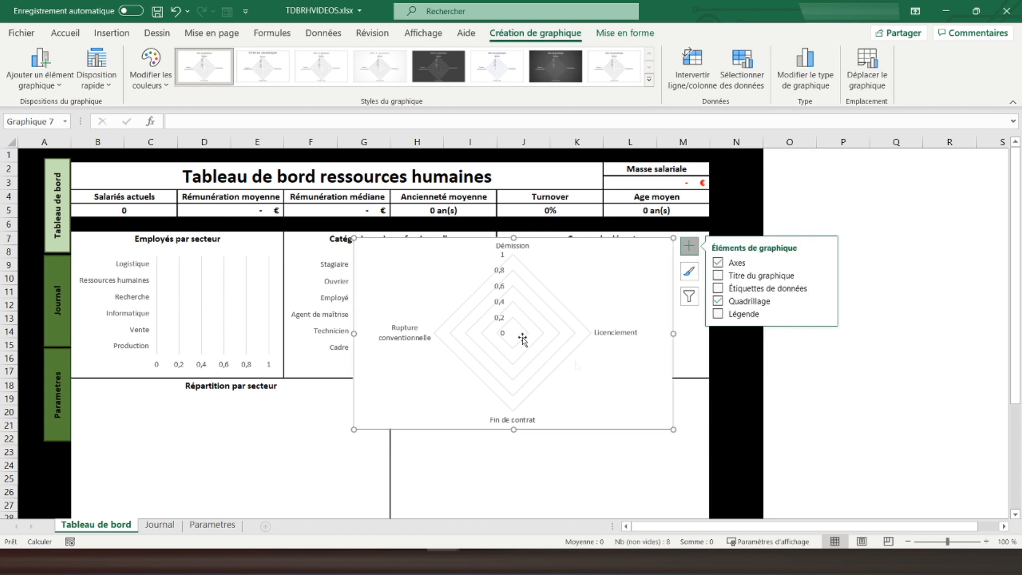
# Step: Shrink the radar chart and fit it into the block under the Causes de départs heading, covering the source data
pyautogui.moveTo(673, 429); pyautogui.dragTo(569, 379)
pyautogui.moveTo(383, 249); pyautogui.dragTo(528, 255)
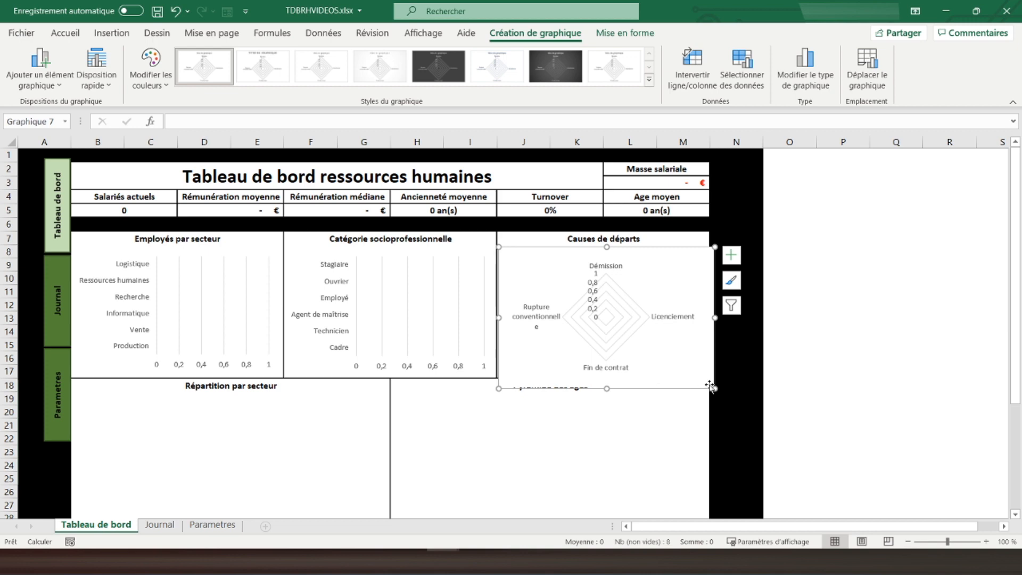
pyautogui.moveTo(715, 388)
pyautogui.mouseDown()
pyautogui.moveTo(691, 363)
pyautogui.moveTo(707, 375)
pyautogui.mouseUp()
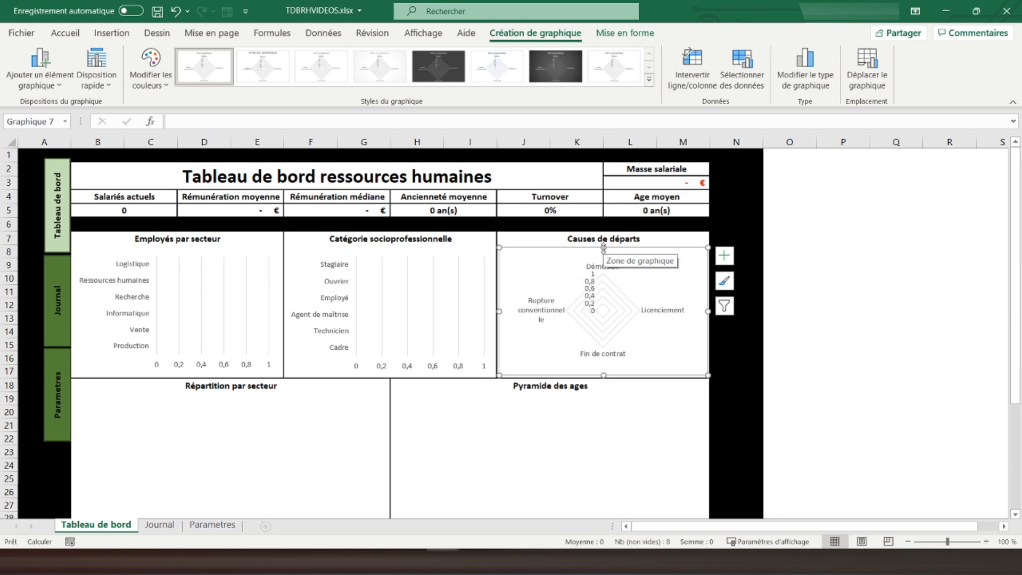
pyautogui.moveTo(602, 247); pyautogui.dragTo(602, 247)
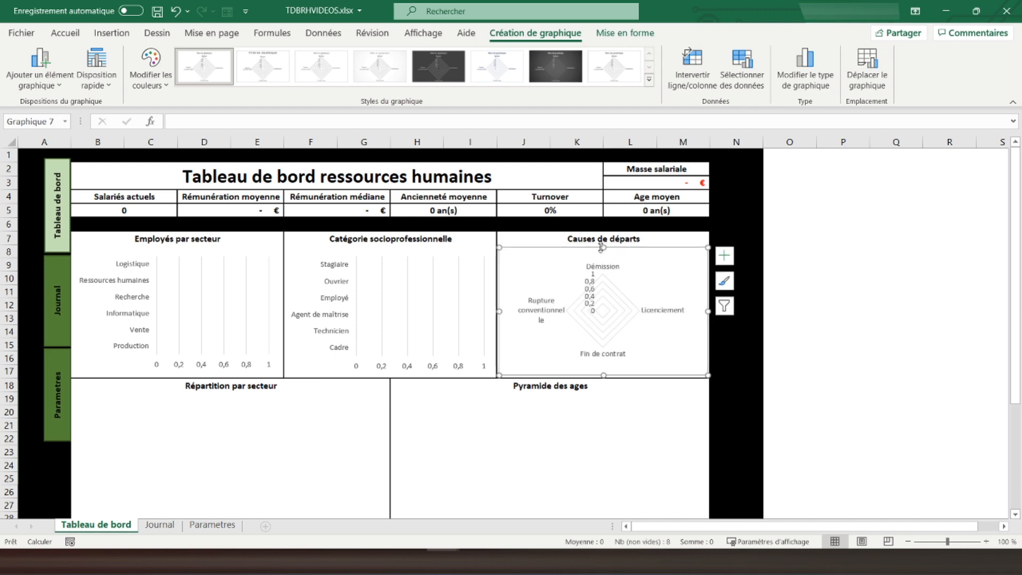
pyautogui.click(511, 435)
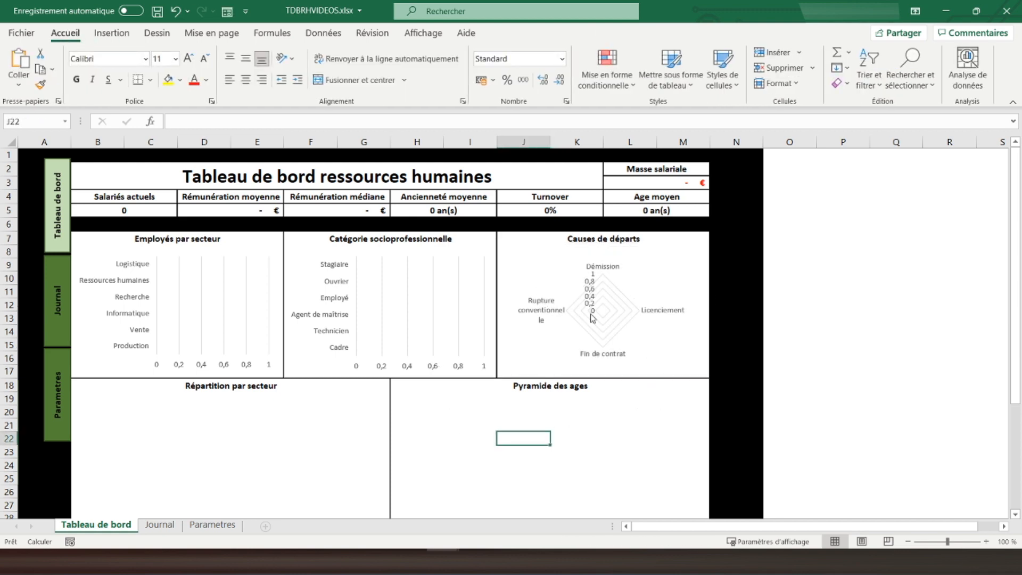
# Step: List the sectors in C20:C25 under Répartition par secteur by filling down =Parametres!F2 from C20, and clear the surplus cell C26
pyautogui.scroll(-3, 291, 296)
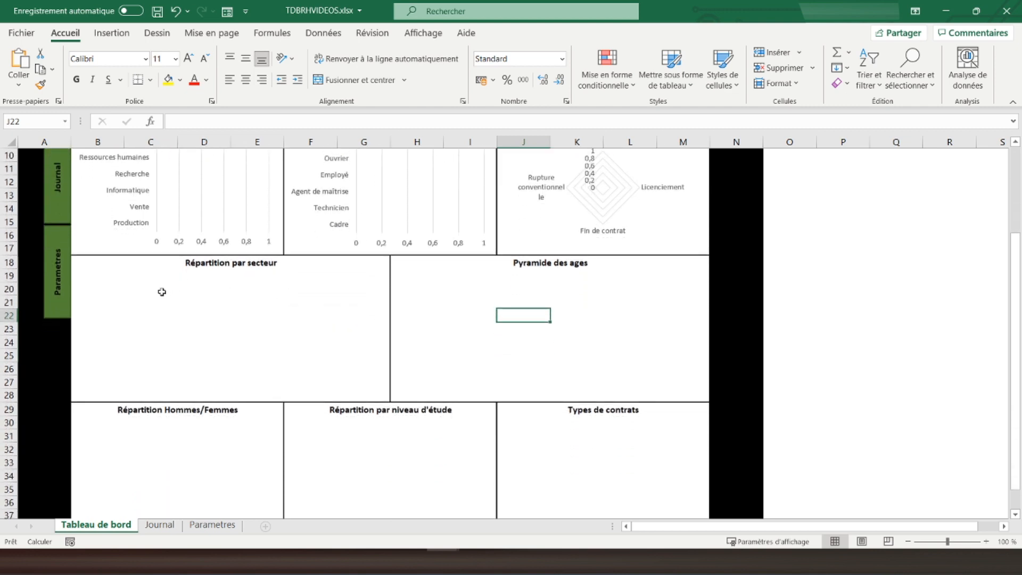
pyautogui.click(162, 291)
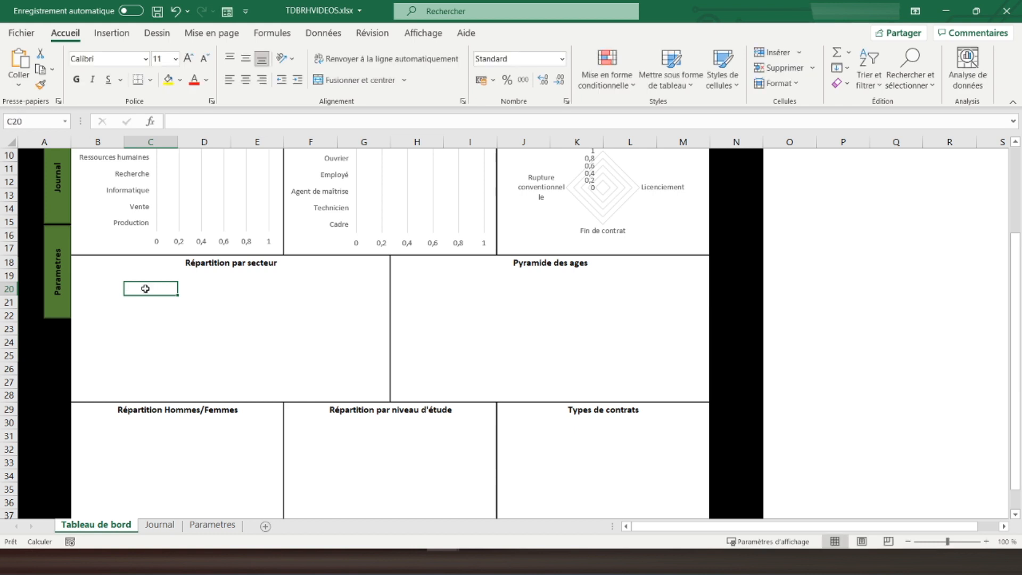
pyautogui.write('=')
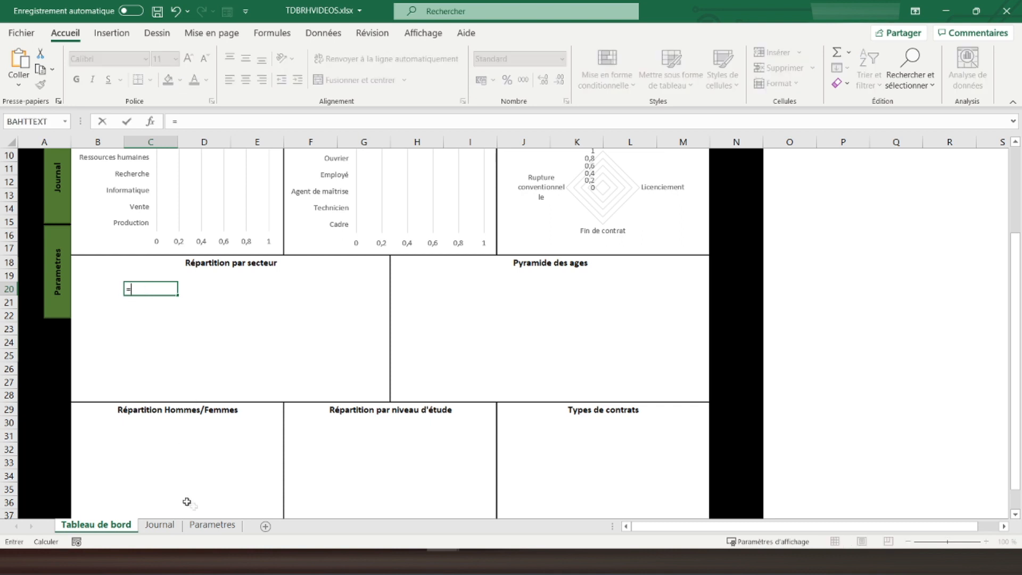
pyautogui.click(208, 524)
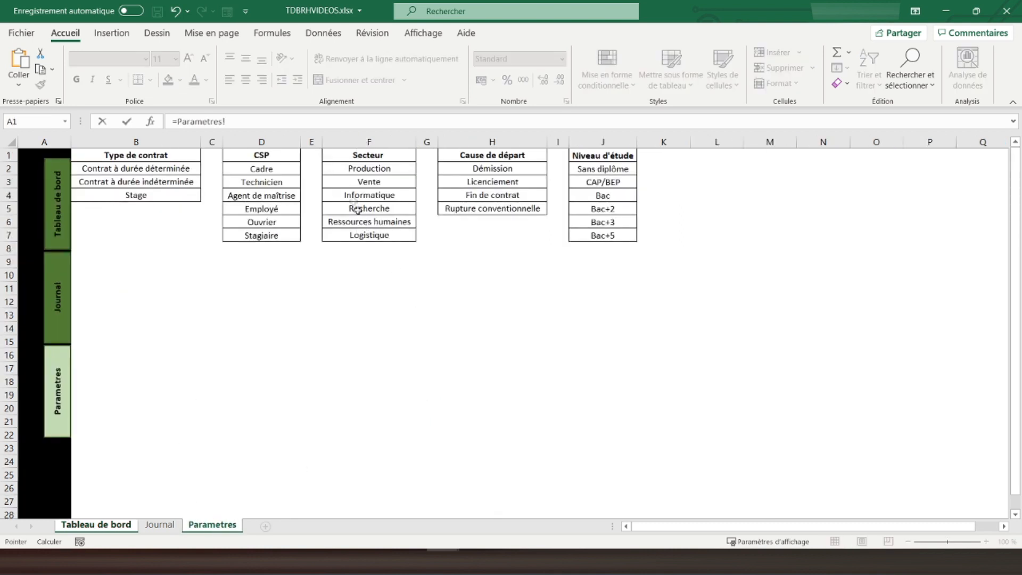
pyautogui.press('Return')
pyautogui.click(159, 290)
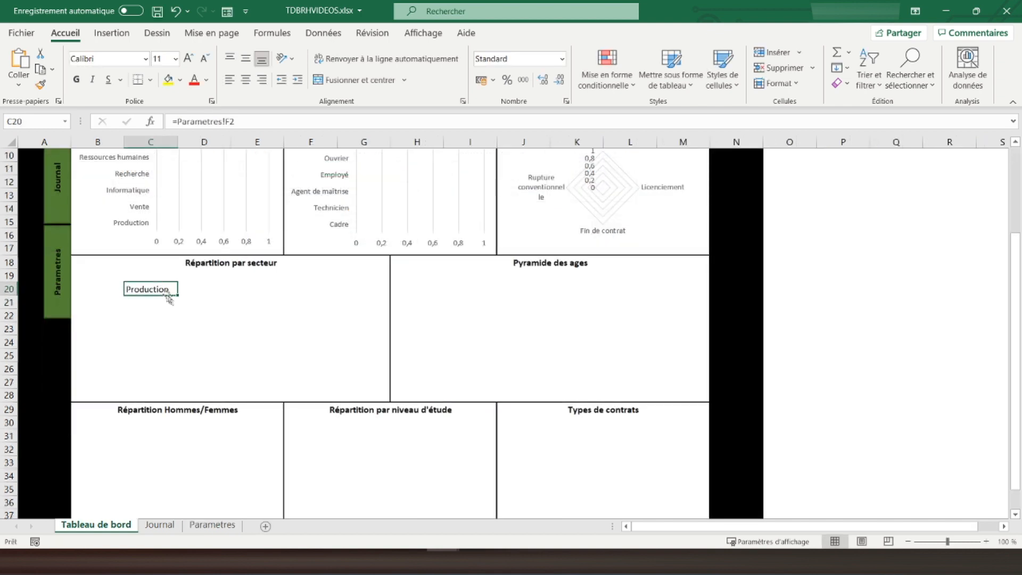
pyautogui.moveTo(178, 296); pyautogui.dragTo(175, 372)
pyautogui.click(151, 370)
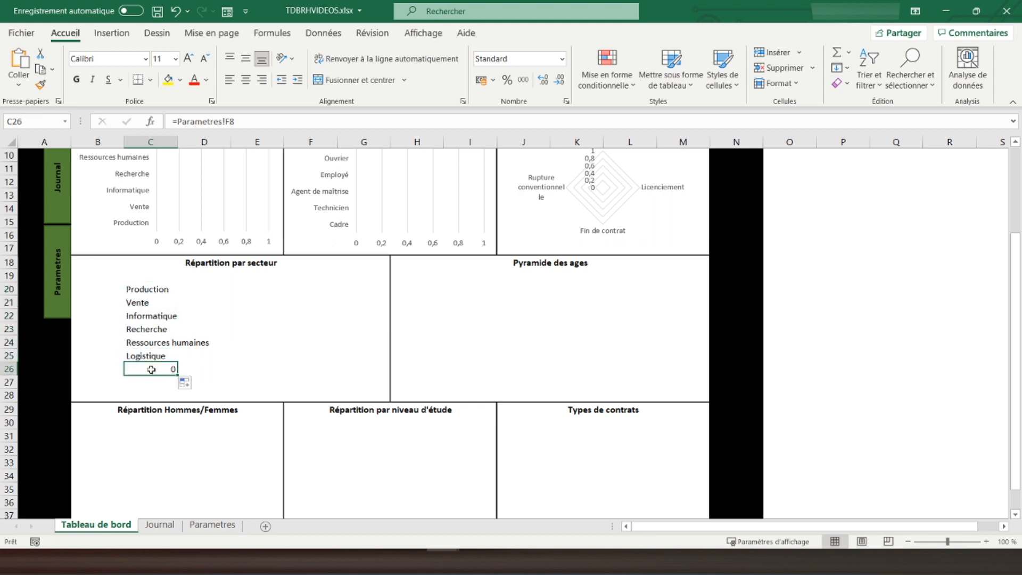
pyautogui.press('Delete')
# Step: Enter =SOMME.SI(Journal!I2:I200;'Tableau de bord'!C20;Journal!K2:K200) in D20 to total the remuneration of the Production sector
pyautogui.click(221, 289)
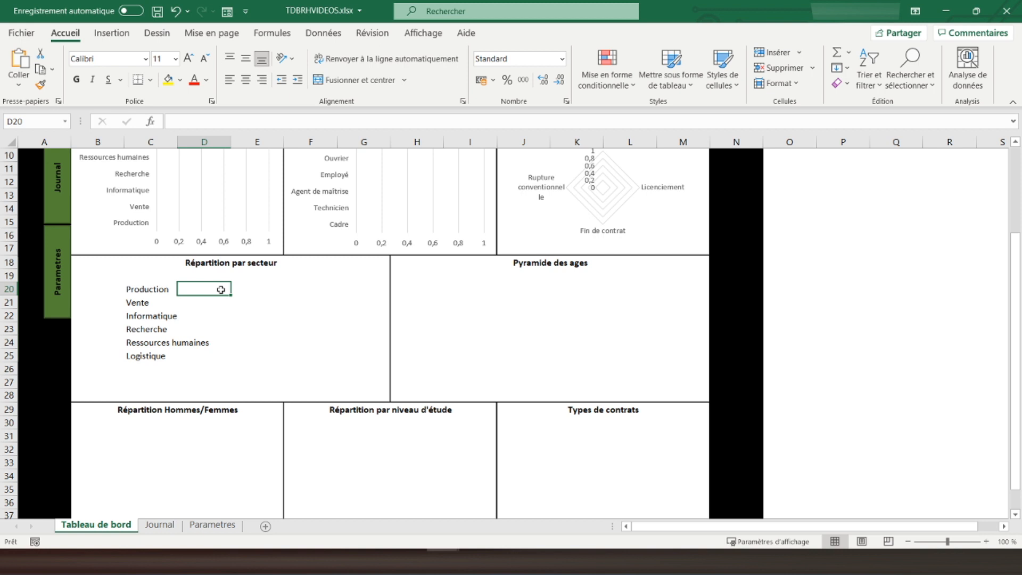
pyautogui.write('=somme.si(')
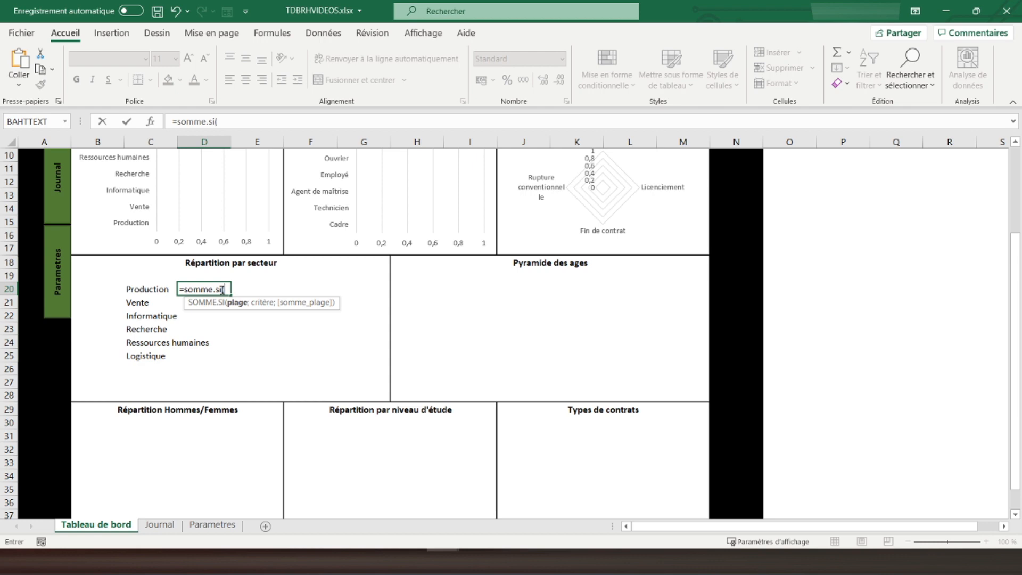
pyautogui.click(160, 524)
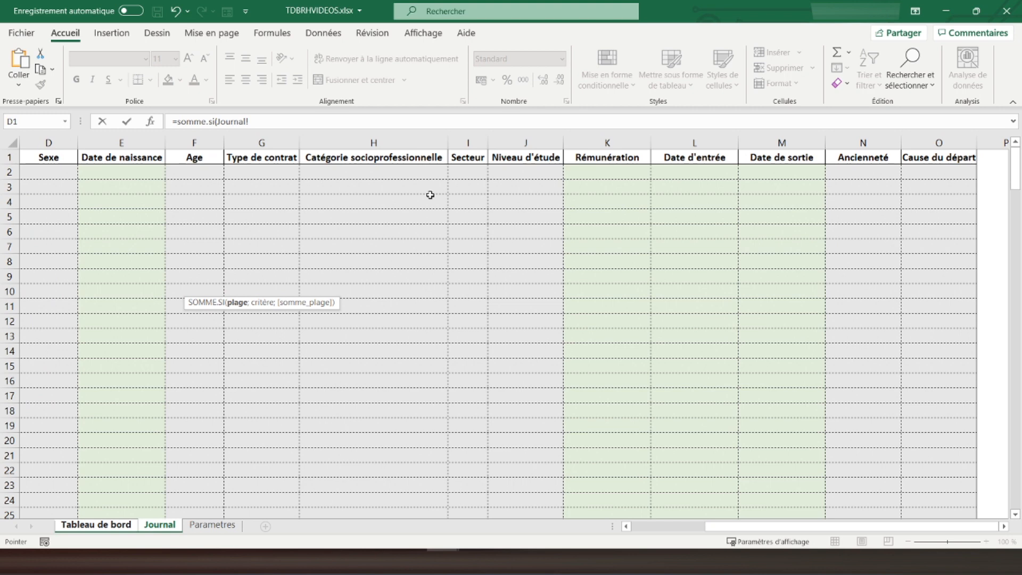
pyautogui.moveTo(465, 173); pyautogui.dragTo(470, 253)
pyautogui.click(289, 123)
pyautogui.press('BackSpace')
pyautogui.write('200;')
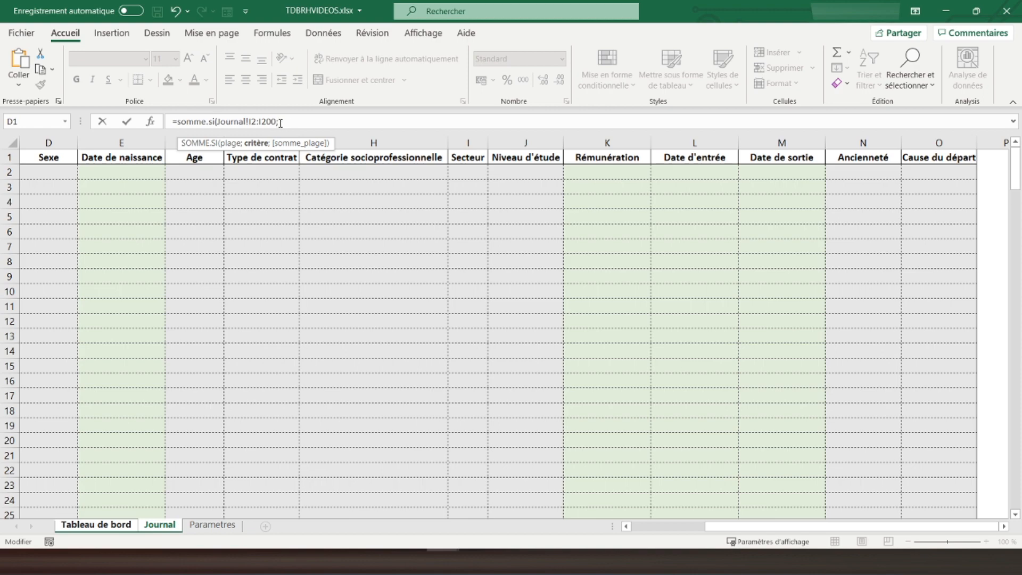
pyautogui.click(96, 525)
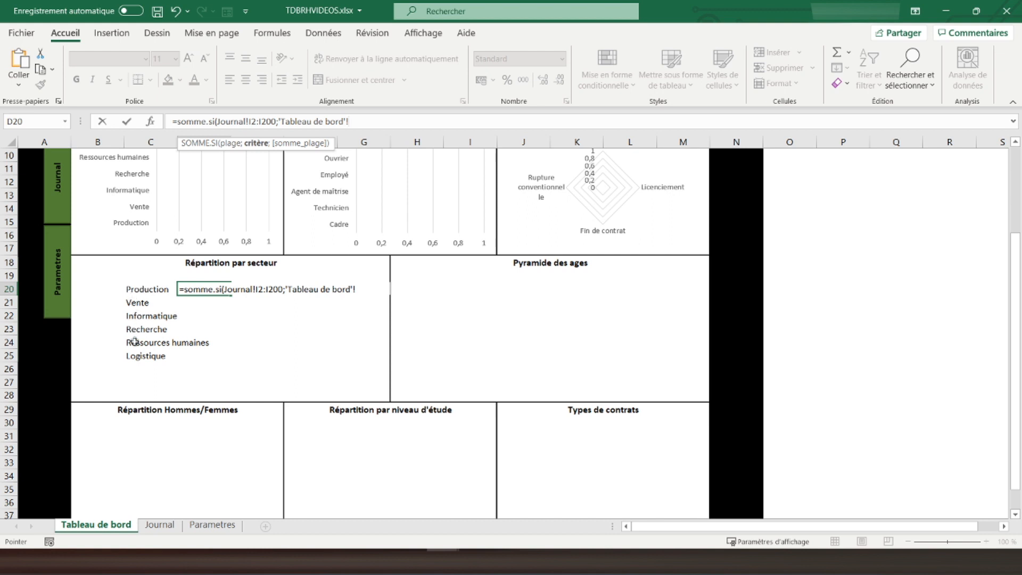
pyautogui.click(143, 291)
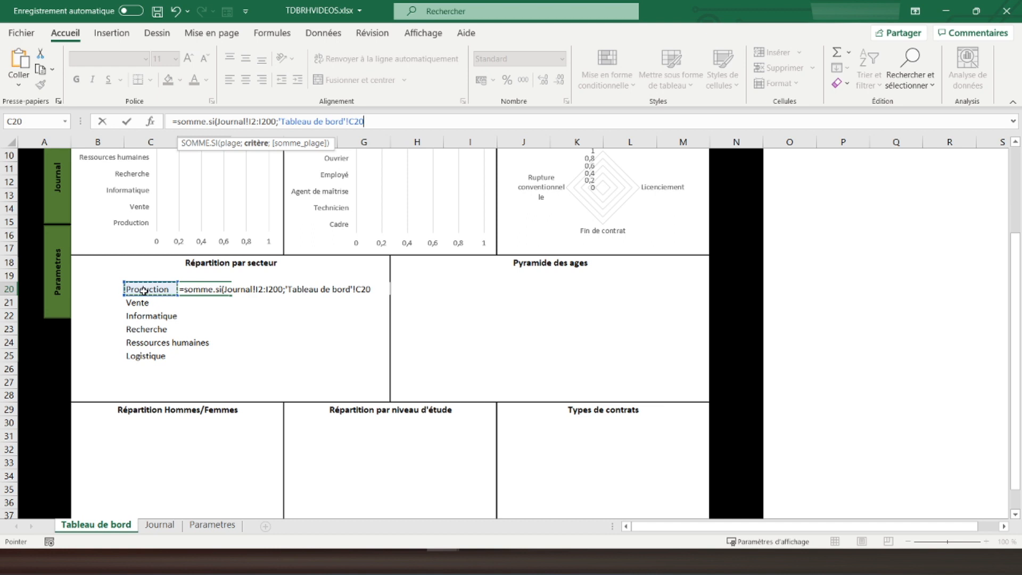
pyautogui.write(';')
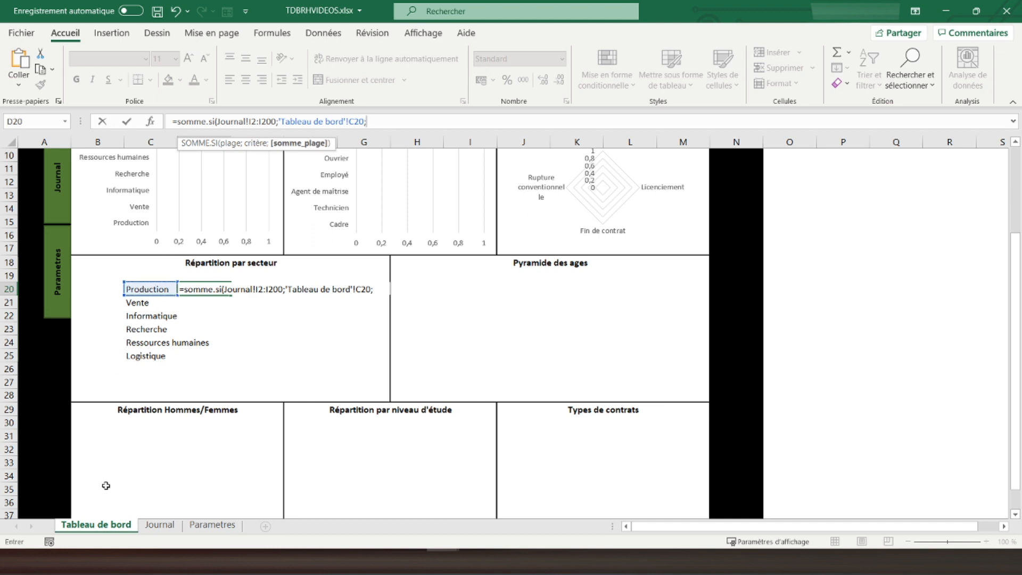
pyautogui.click(160, 525)
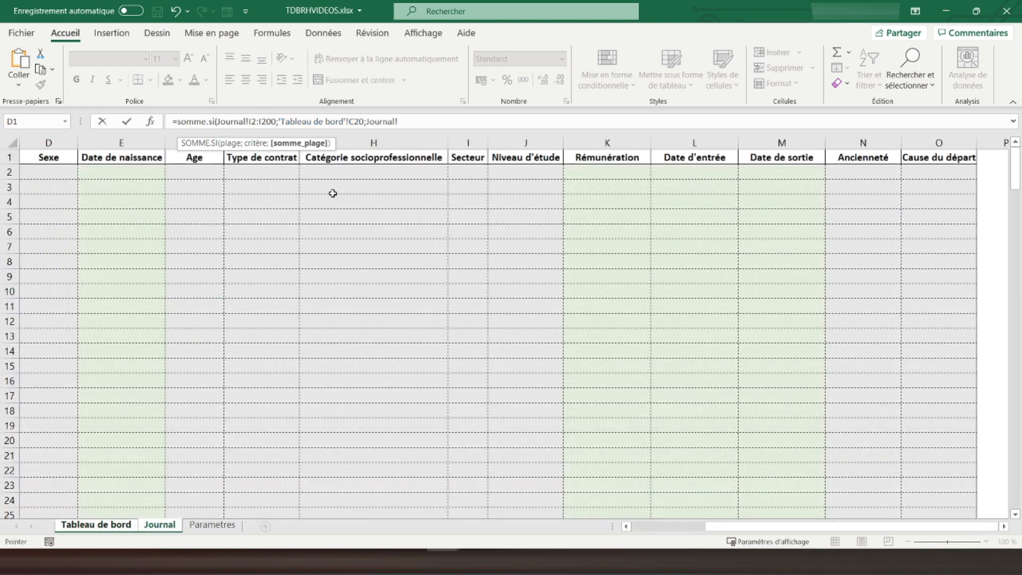
pyautogui.click(580, 171)
pyautogui.moveTo(580, 171); pyautogui.dragTo(584, 232)
pyautogui.press('BackSpace')
pyautogui.write('200)')
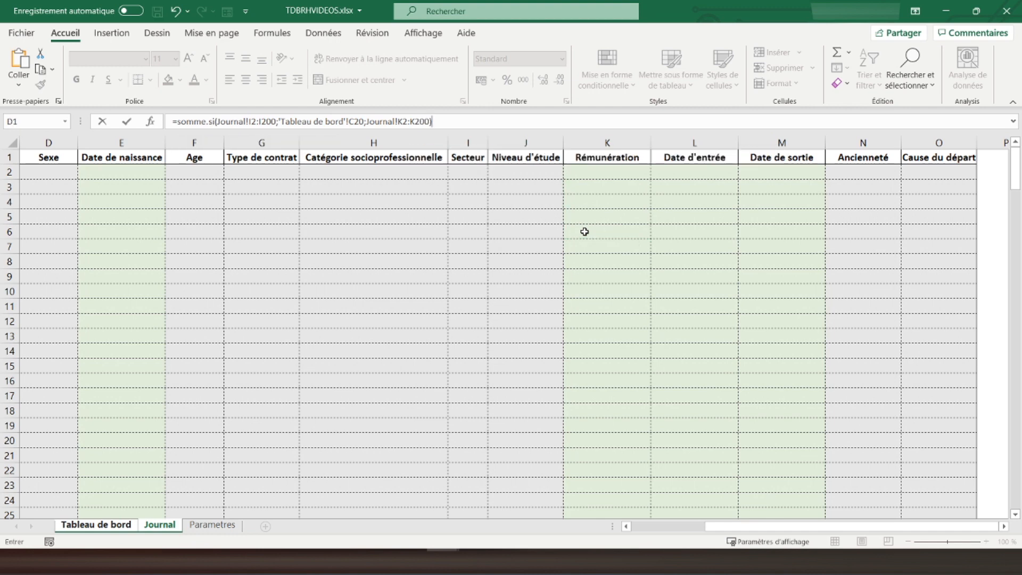
pyautogui.press('Return')
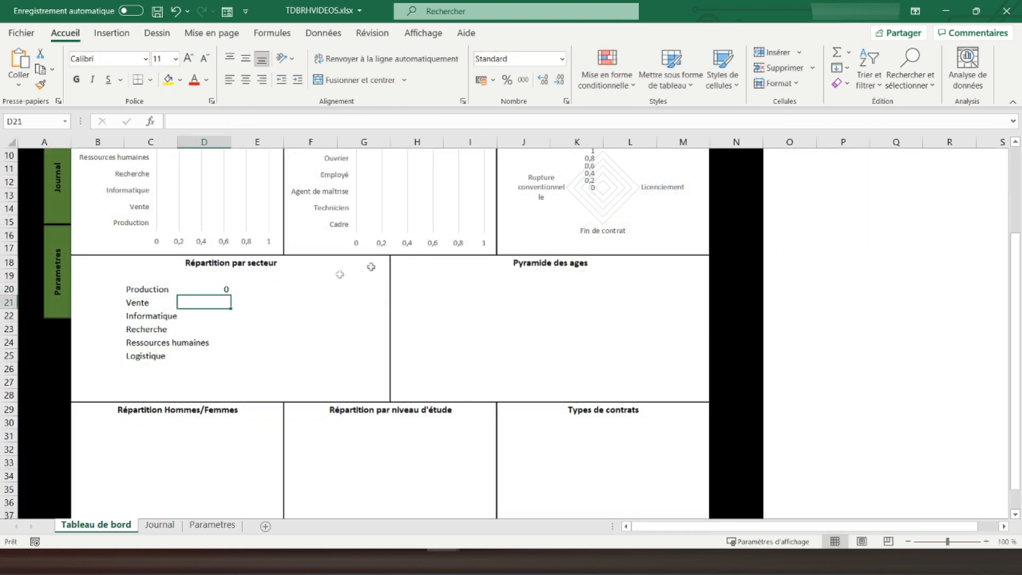
# Step: Make both Journal ranges in the D20 formula absolute, as $I$2:$I$200 and $K$2:$K$200, leaving C20 relative
pyautogui.click(256, 121)
pyautogui.press('F4')
pyautogui.click(275, 121)
pyautogui.press('F4')
pyautogui.click(425, 122)
pyautogui.press('F4')
pyautogui.click(447, 124)
pyautogui.press('F4')
pyautogui.press('Return')
# Step: Fill the D20 formula down to D25 for the remaining sectors and check the copied formula in D21
pyautogui.click(212, 288)
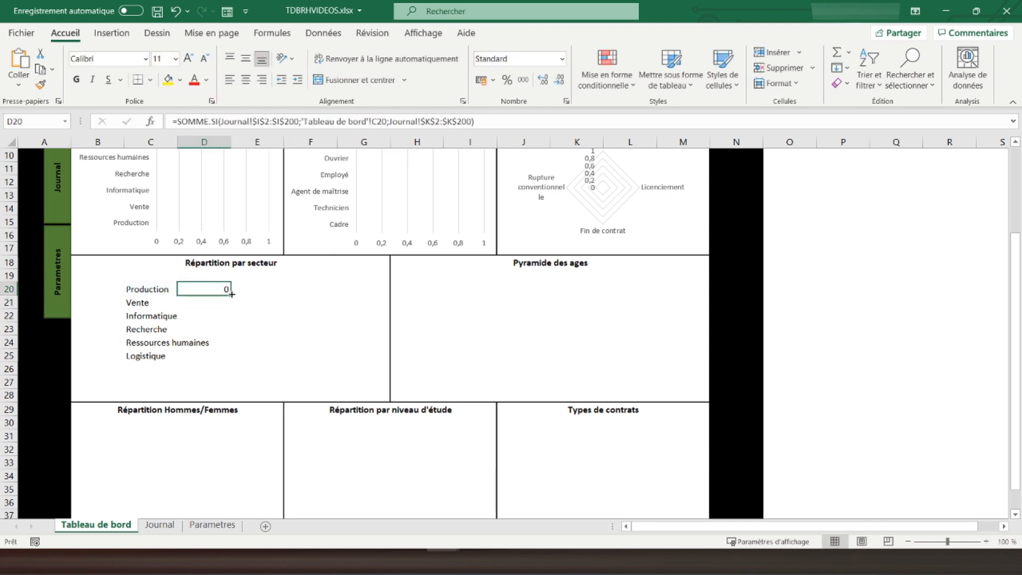
pyautogui.moveTo(231, 294); pyautogui.dragTo(218, 364)
pyautogui.click(220, 302)
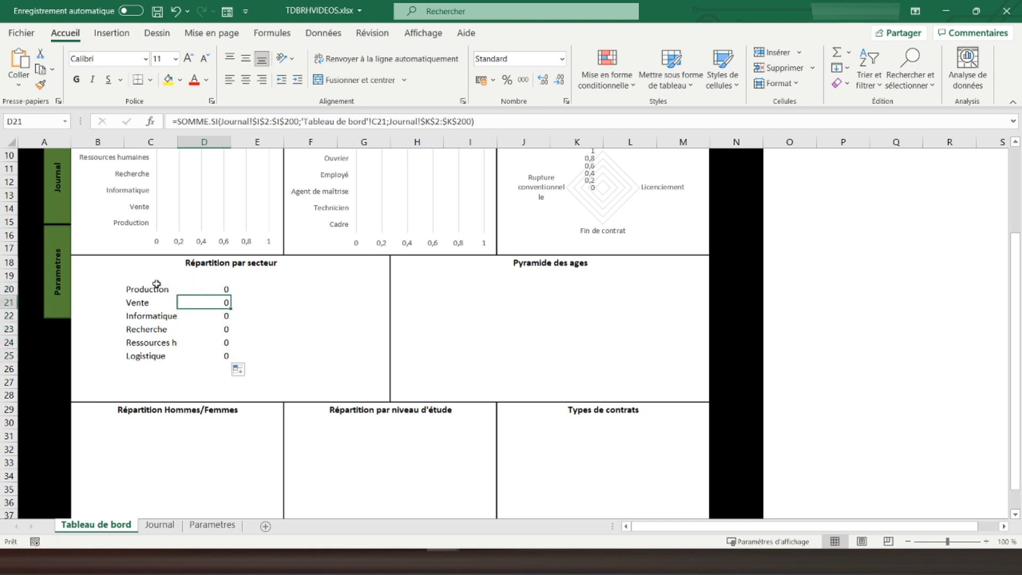
# Step: Insert a 2D clustered column chart from the sectors and remuneration totals in C20:D25
pyautogui.moveTo(143, 288); pyautogui.dragTo(214, 356)
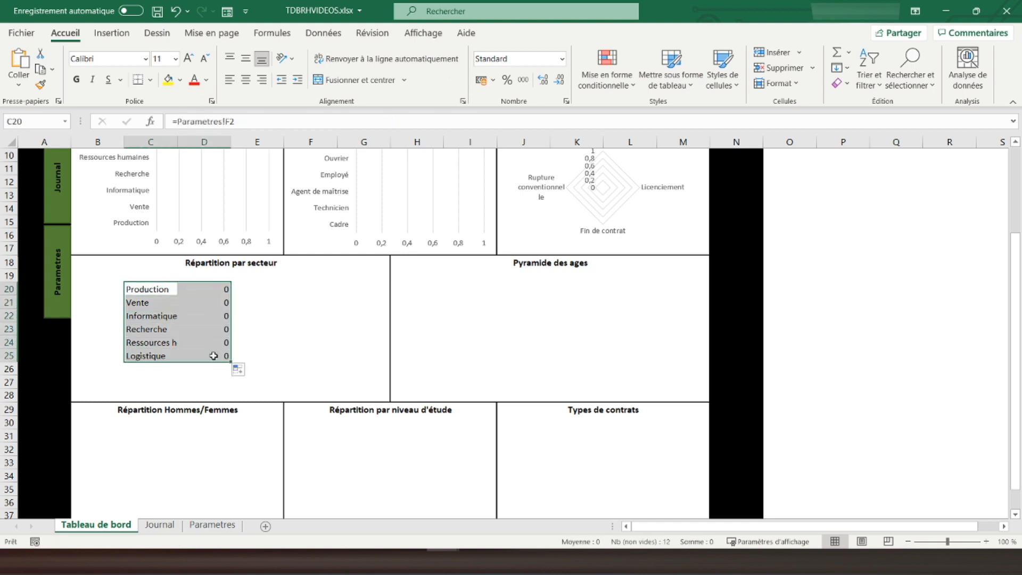
pyautogui.click(116, 37)
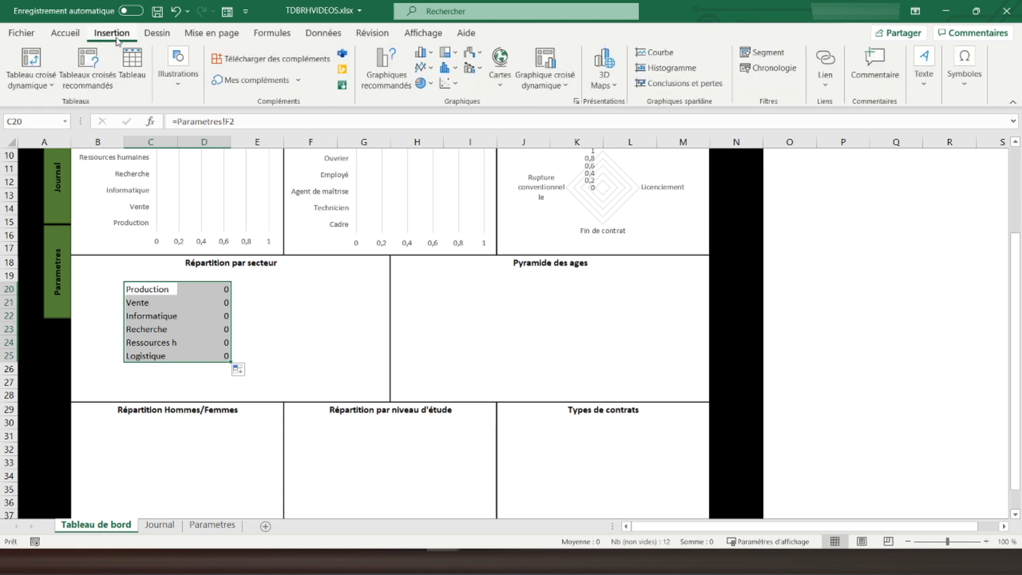
pyautogui.click(423, 54)
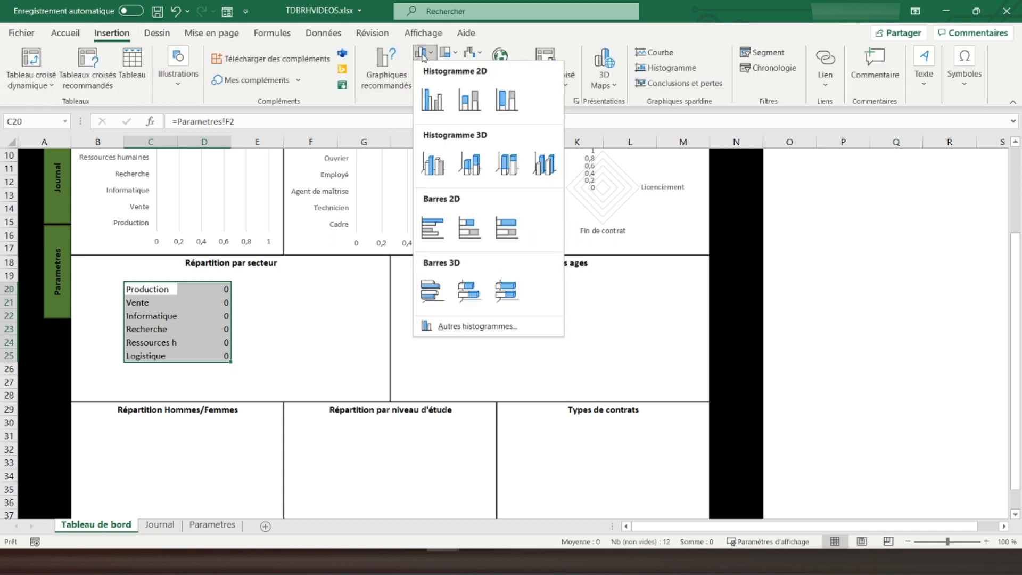
pyautogui.click(431, 101)
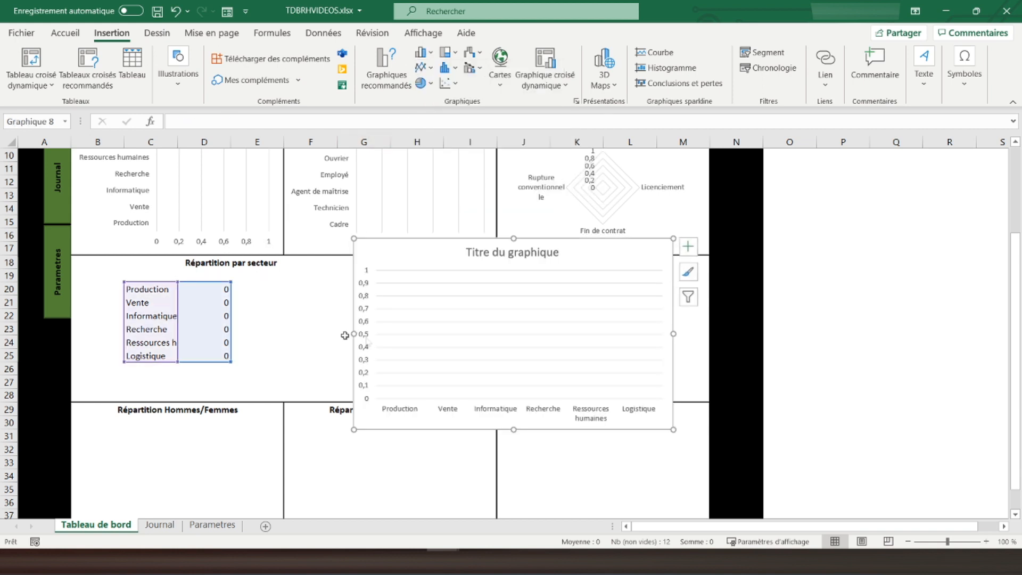
# Step: Remove the column chart's title and set its chart area to no outline
pyautogui.click(688, 246)
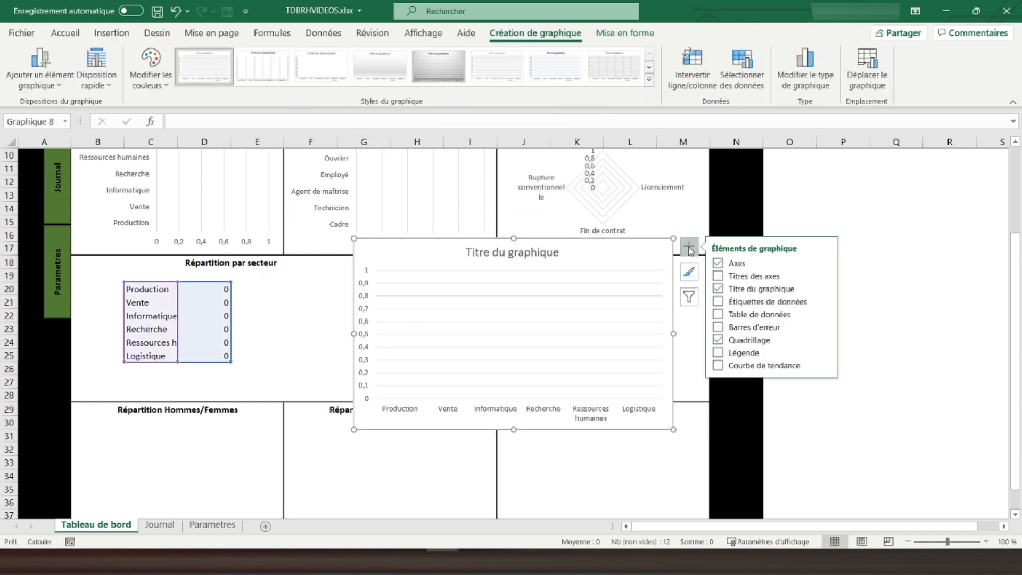
pyautogui.click(718, 290)
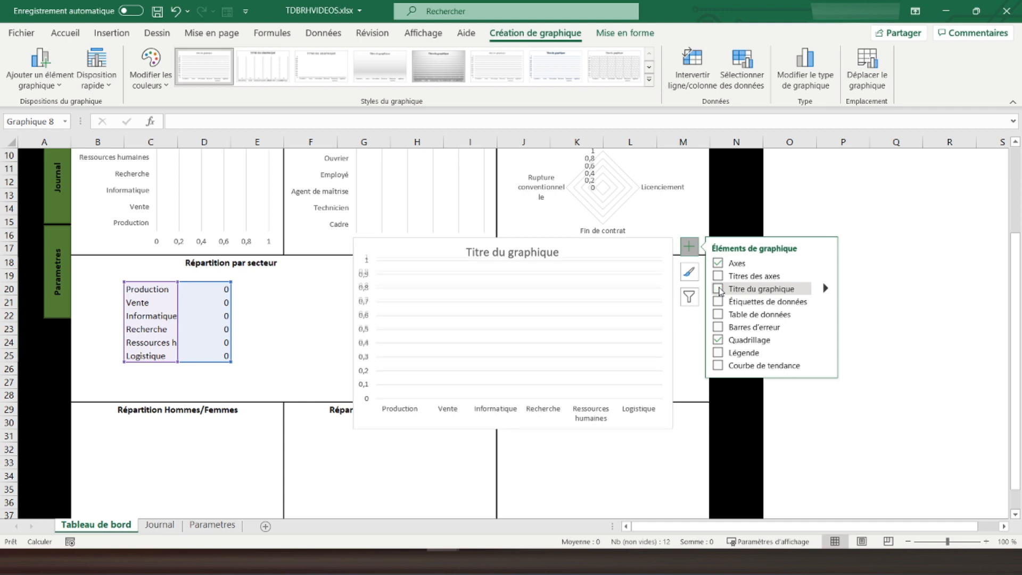
pyautogui.click(666, 414)
pyautogui.rightClick(666, 414)
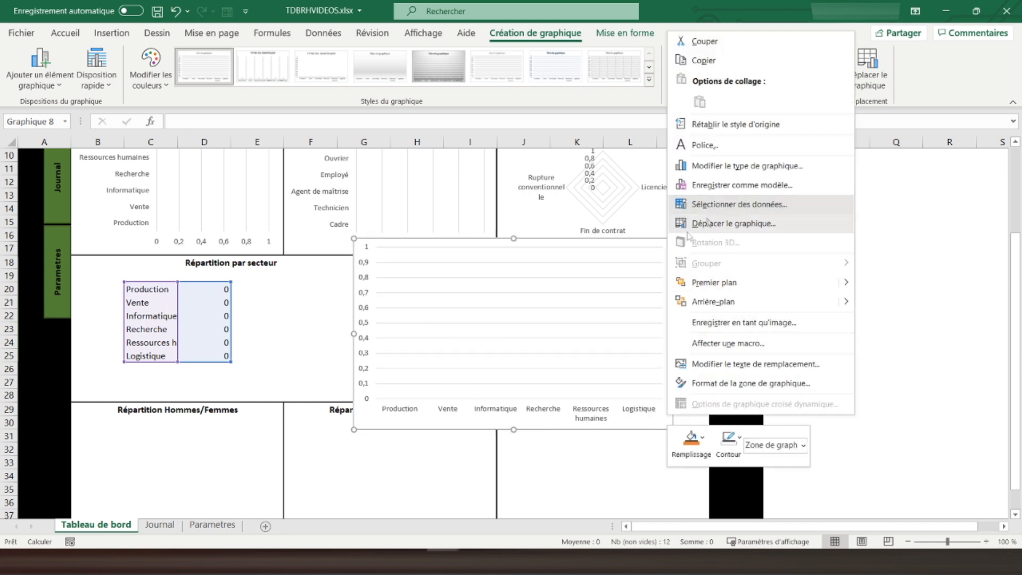
pyautogui.click(732, 444)
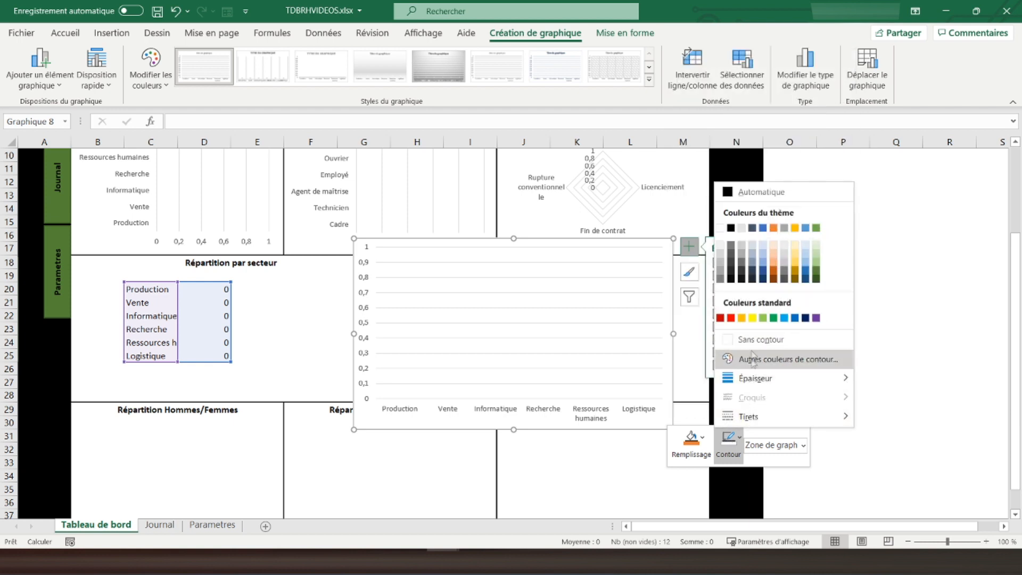
pyautogui.click(745, 337)
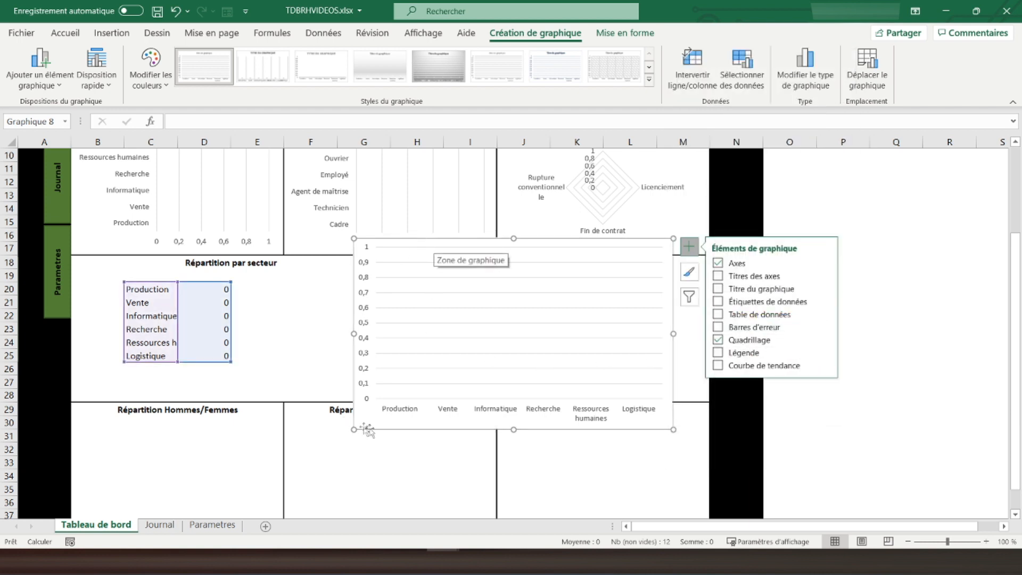
# Step: Move the column chart over its source data and resize it to fit the block below the Répartition par secteur heading
pyautogui.moveTo(327, 420); pyautogui.dragTo(83, 451)
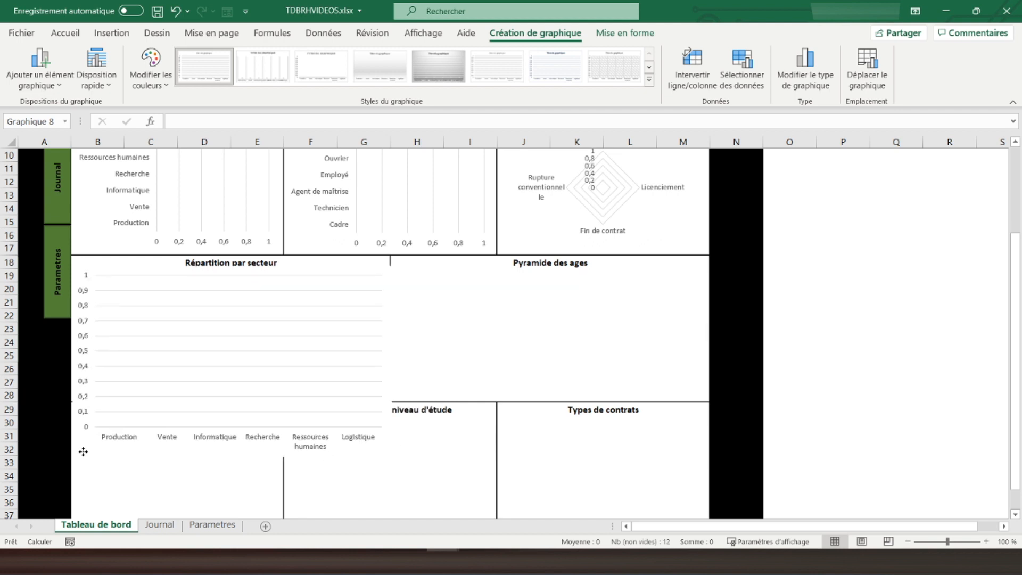
pyautogui.moveTo(392, 458); pyautogui.dragTo(387, 399)
pyautogui.click(500, 355)
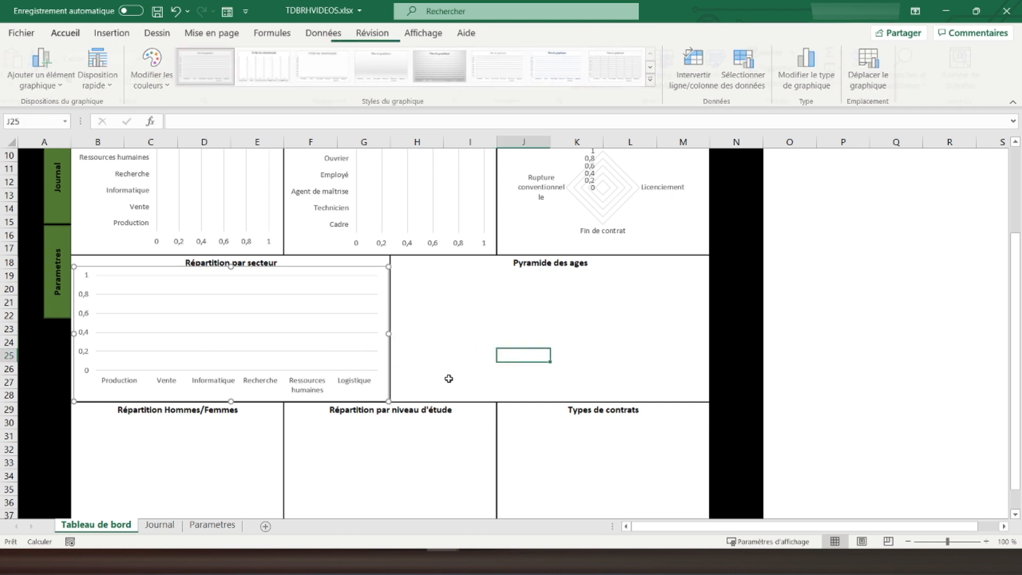
pyautogui.click(235, 277)
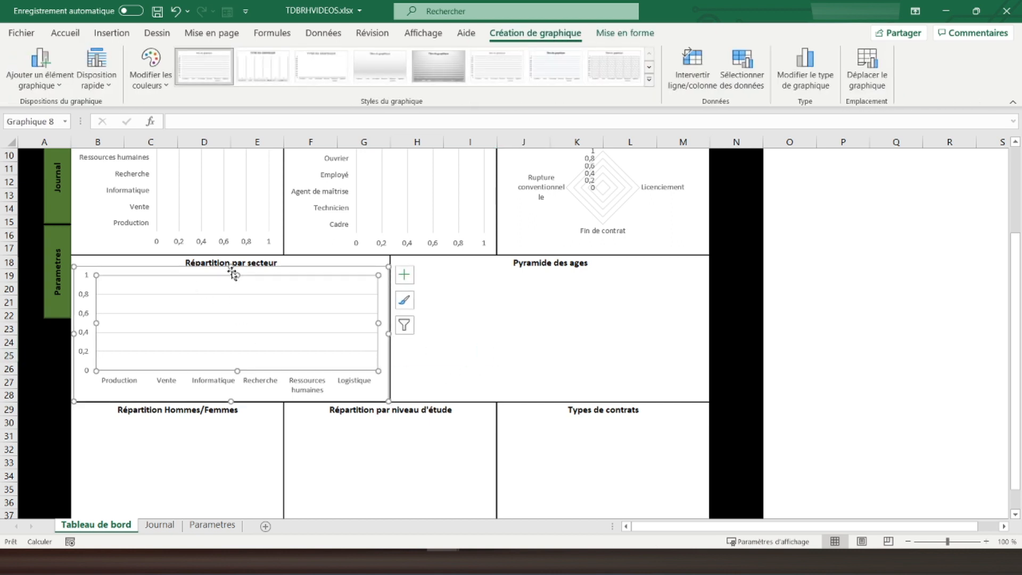
pyautogui.moveTo(234, 273); pyautogui.dragTo(231, 271)
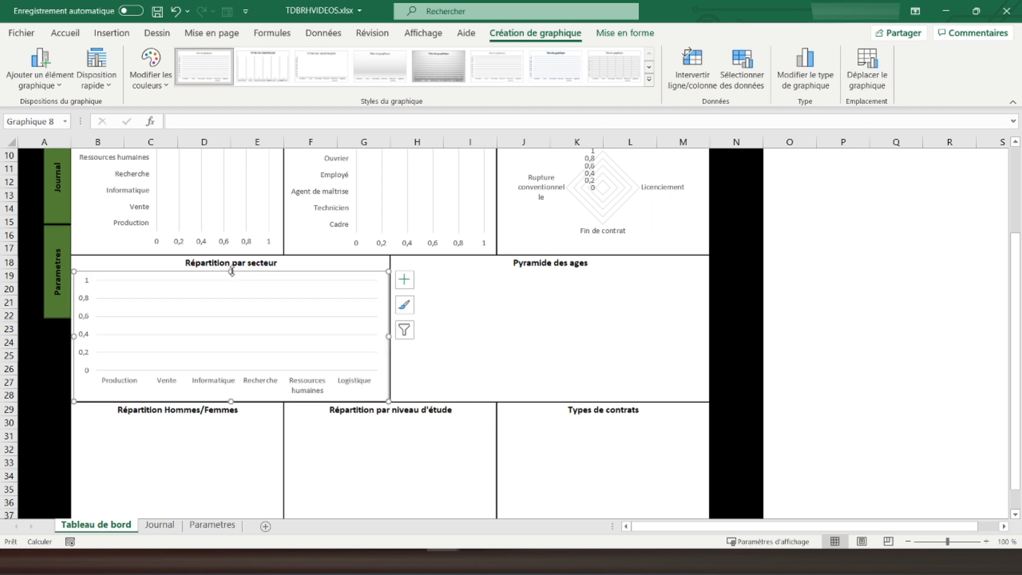
pyautogui.click(489, 277)
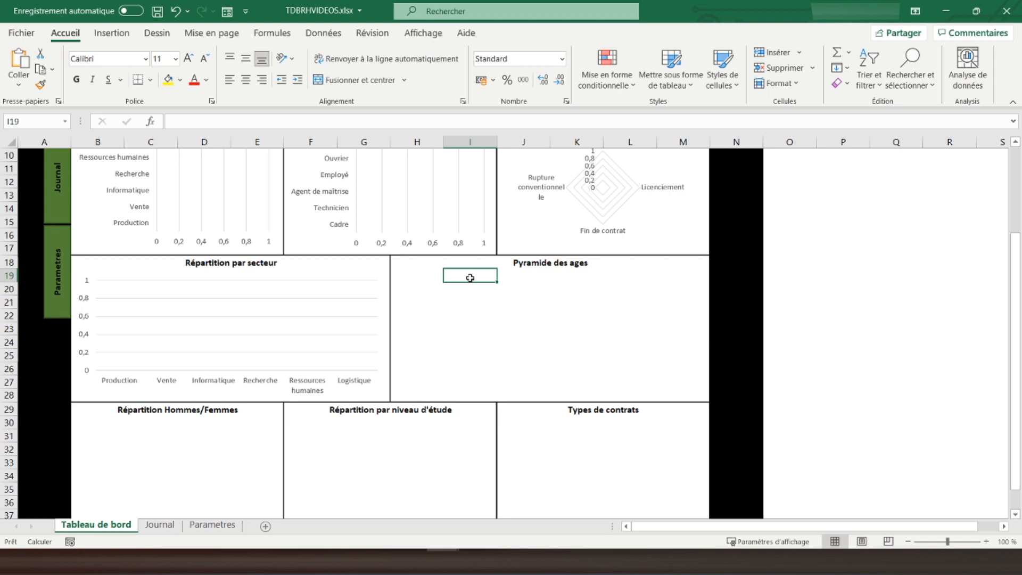
# Step: Enter the labels Homme in C32 and Femme in C33 under the Répartition Hommes/Femmes heading
pyautogui.scroll(-2, 470, 277)
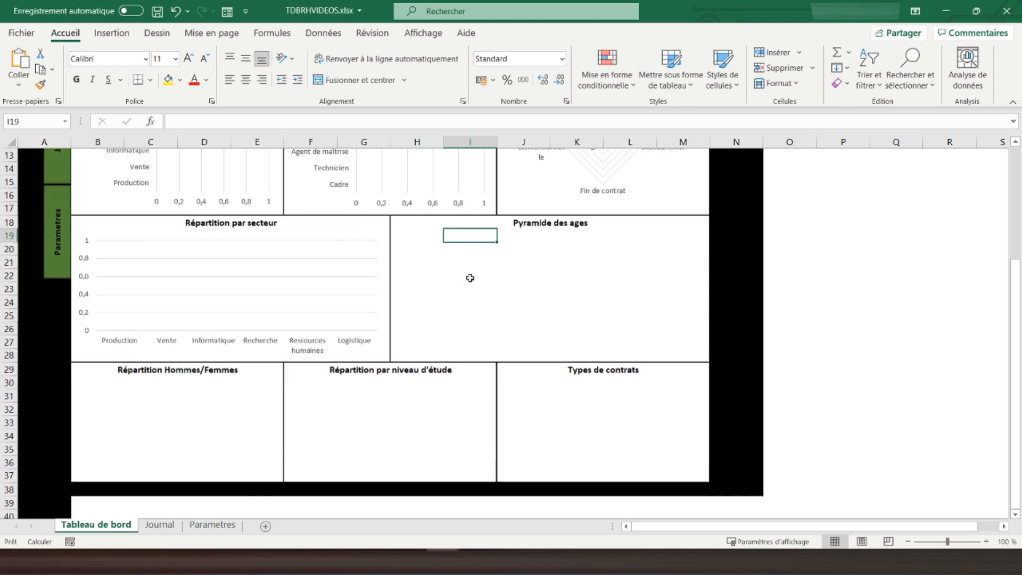
pyautogui.click(109, 347)
pyautogui.click(139, 357)
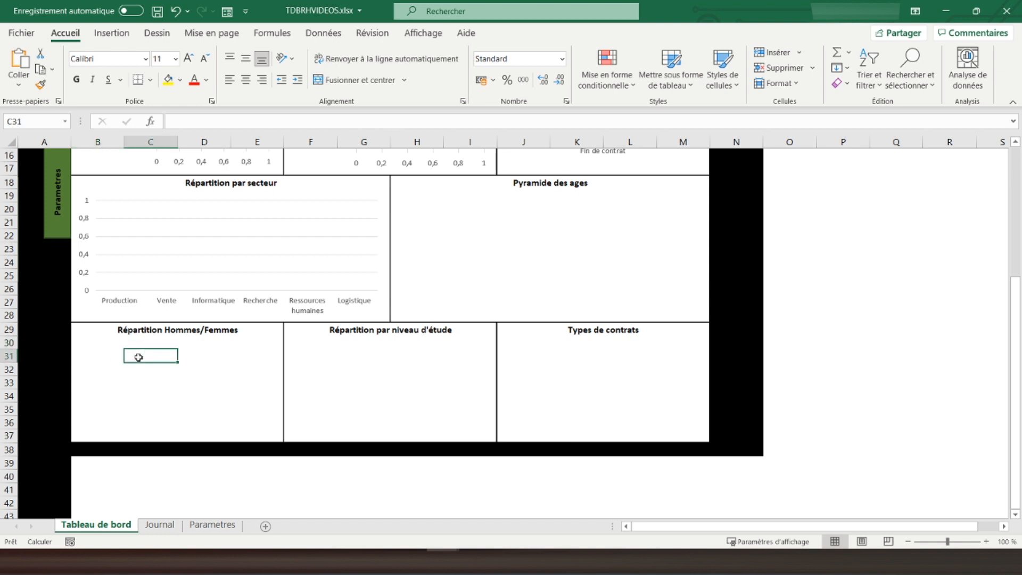
pyautogui.press('Return')
pyautogui.write('Homme')
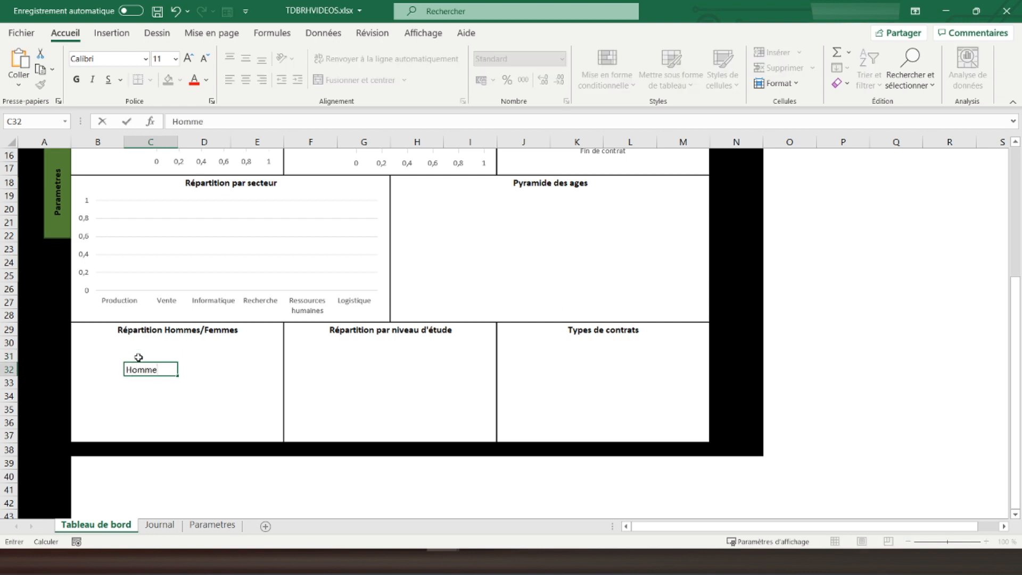
pyautogui.press('Return')
pyautogui.write('Femme')
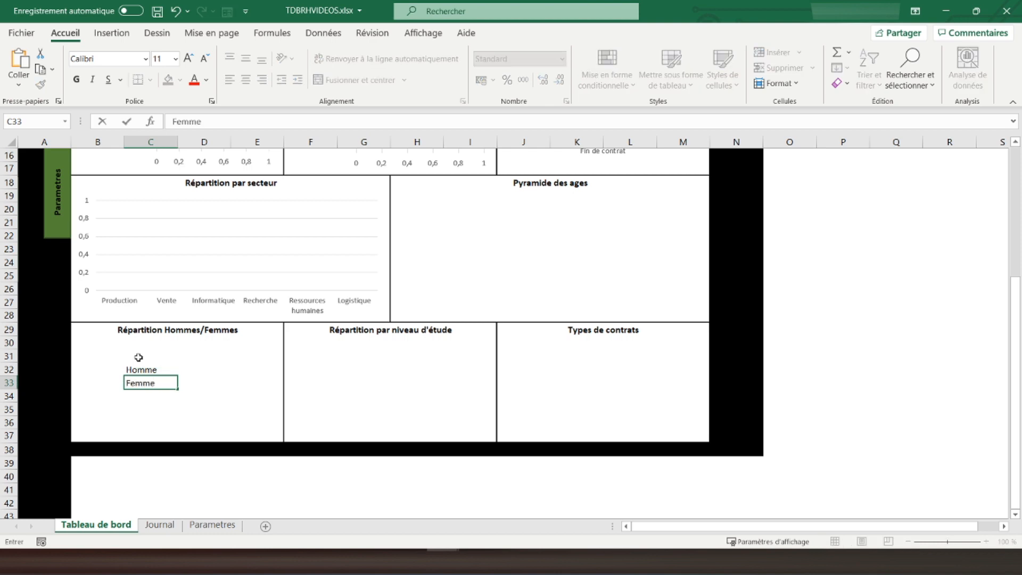
pyautogui.press('Up')
# Step: Enter =NB.SI(Journal!D2:D200;"H") in D32 to count the men from the Journal sheet's Sexe column
pyautogui.press('Right')
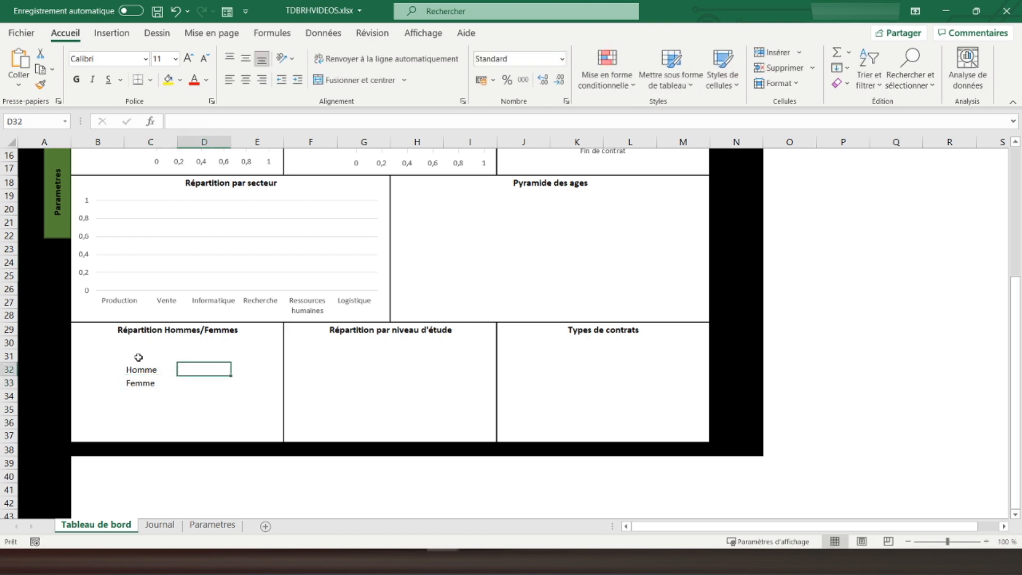
pyautogui.write('=nb')
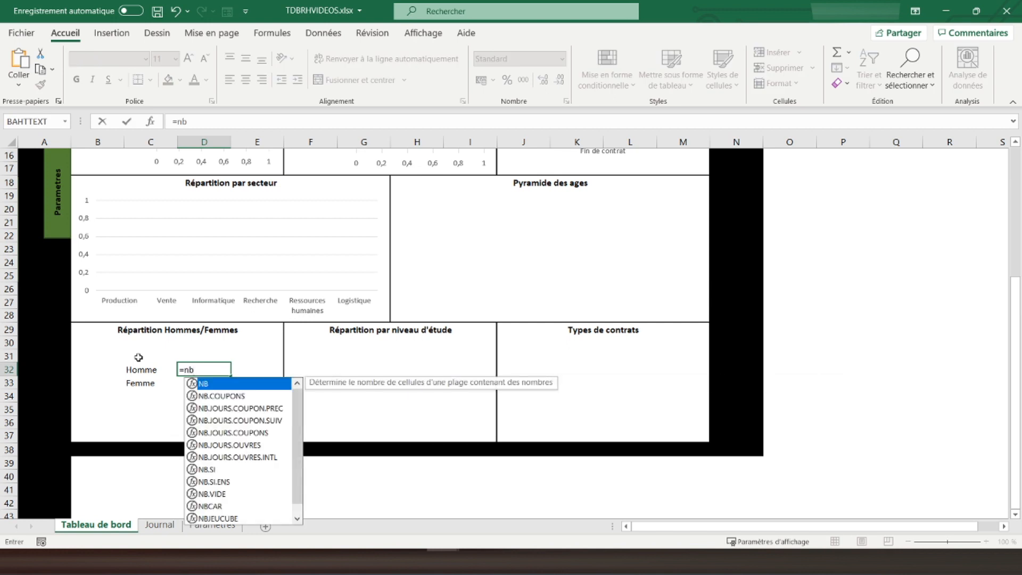
pyautogui.write('.si(')
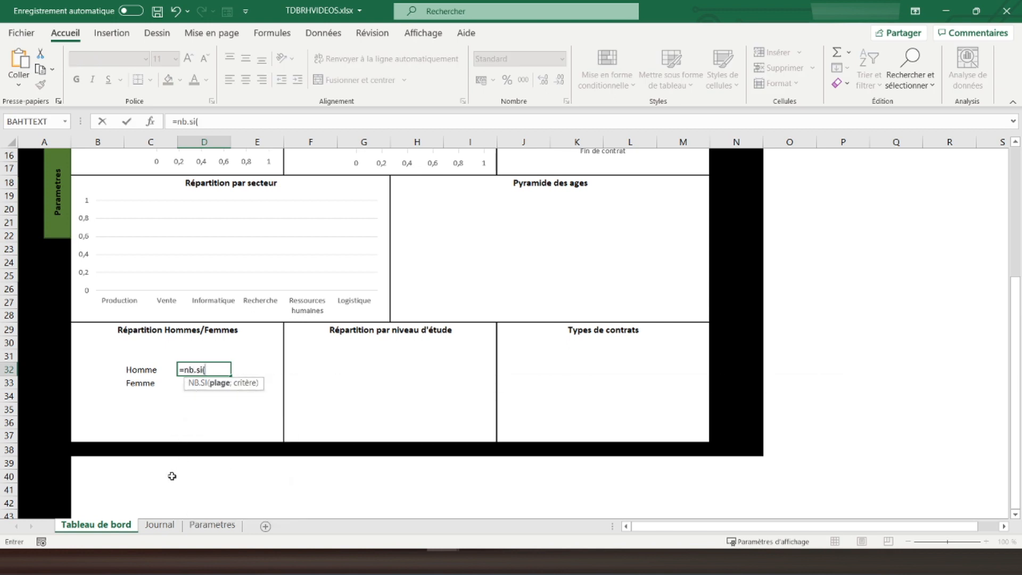
pyautogui.click(159, 524)
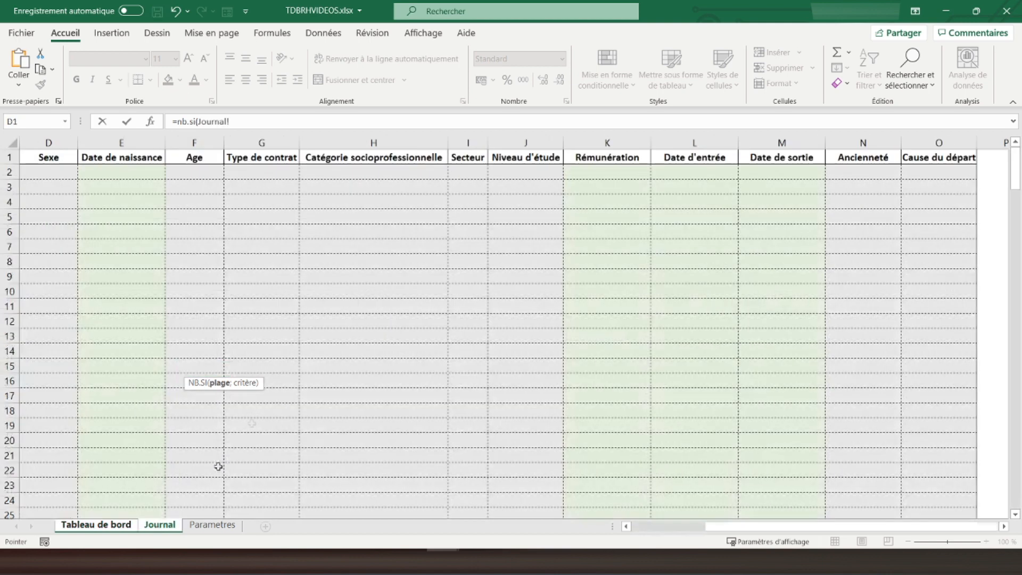
pyautogui.moveTo(39, 172); pyautogui.dragTo(54, 233)
pyautogui.press('BackSpace')
pyautogui.write('200;"H')
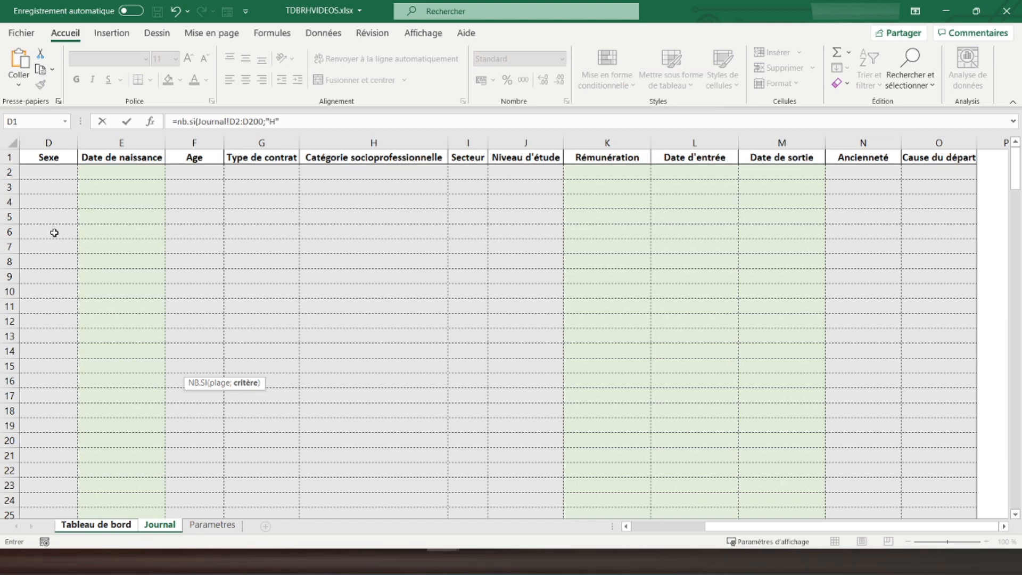
pyautogui.write('")')
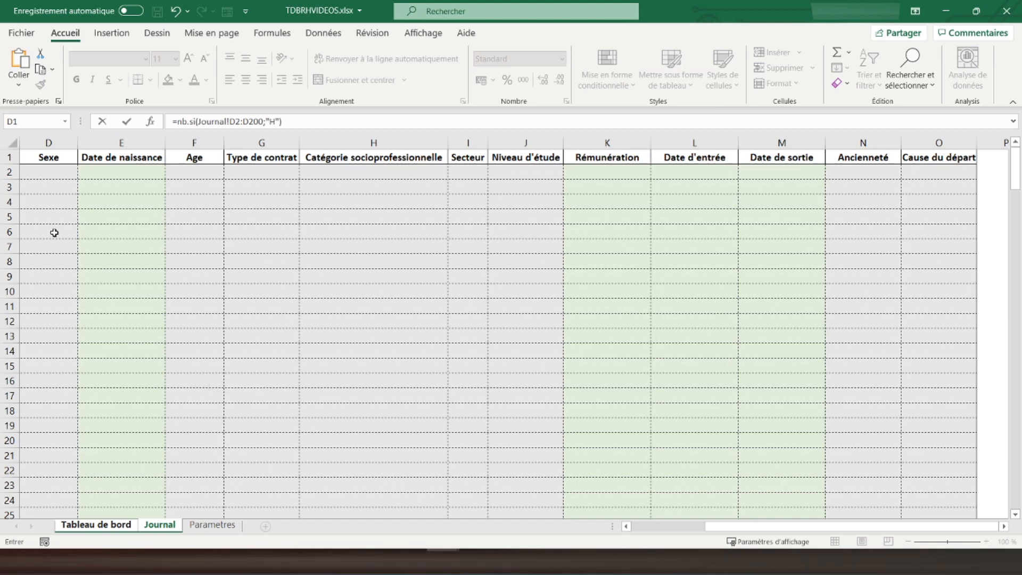
pyautogui.press('Return')
# Step: Make the Journal range in the D32 formula absolute, as $D$2:$D$200
pyautogui.click(190, 367)
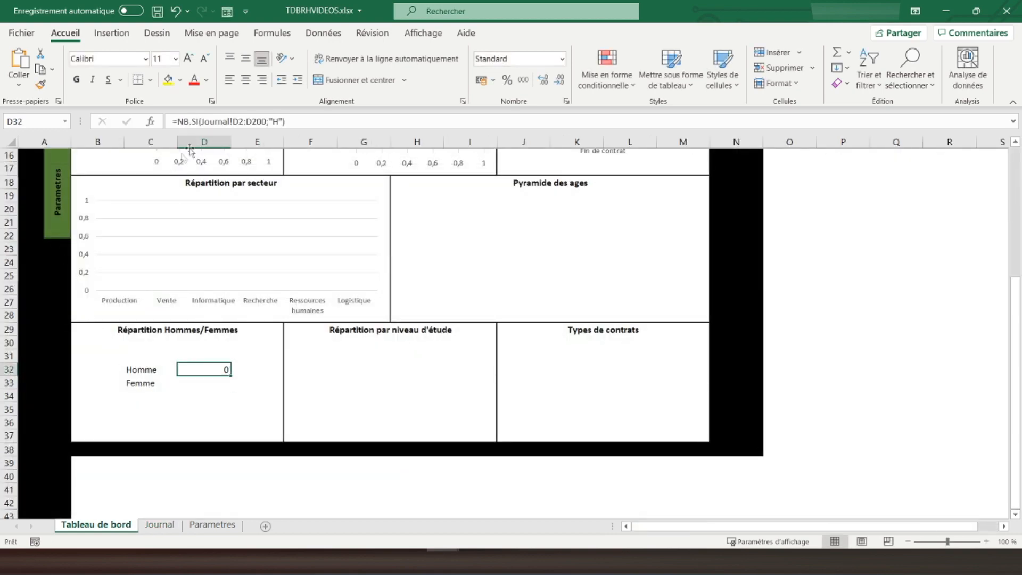
pyautogui.click(240, 121)
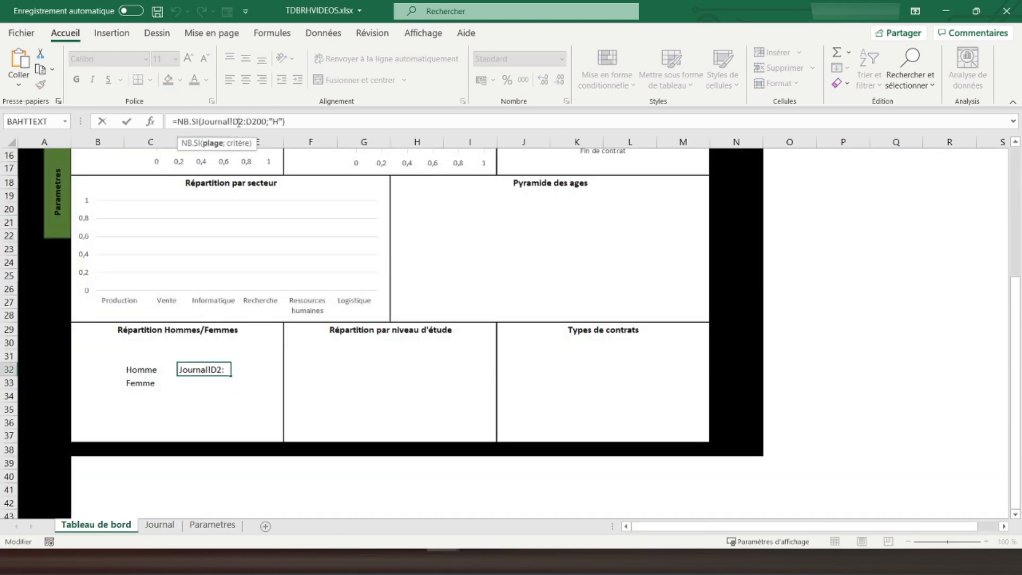
pyautogui.press('F4')
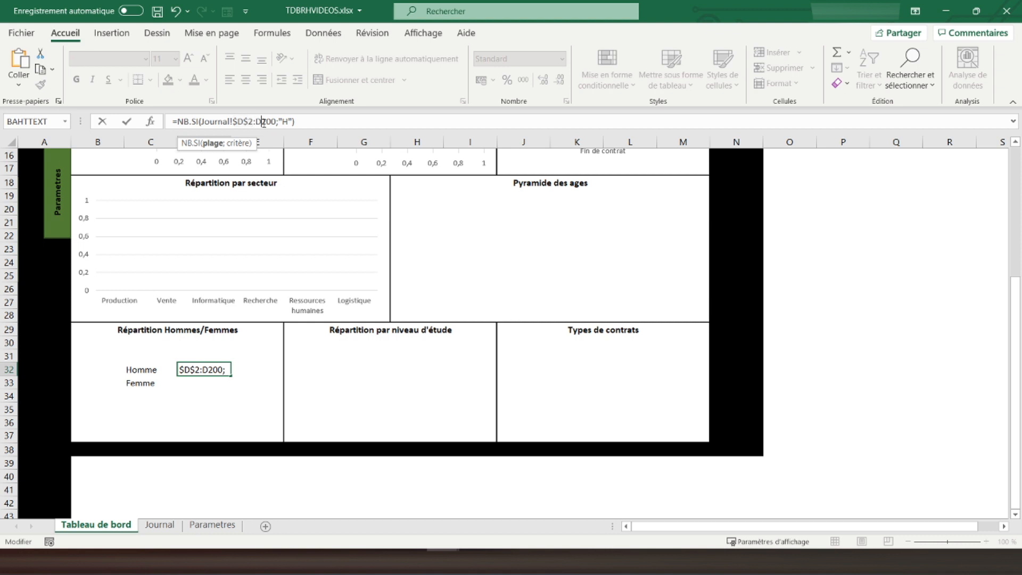
pyautogui.click(263, 122)
pyautogui.press('F4')
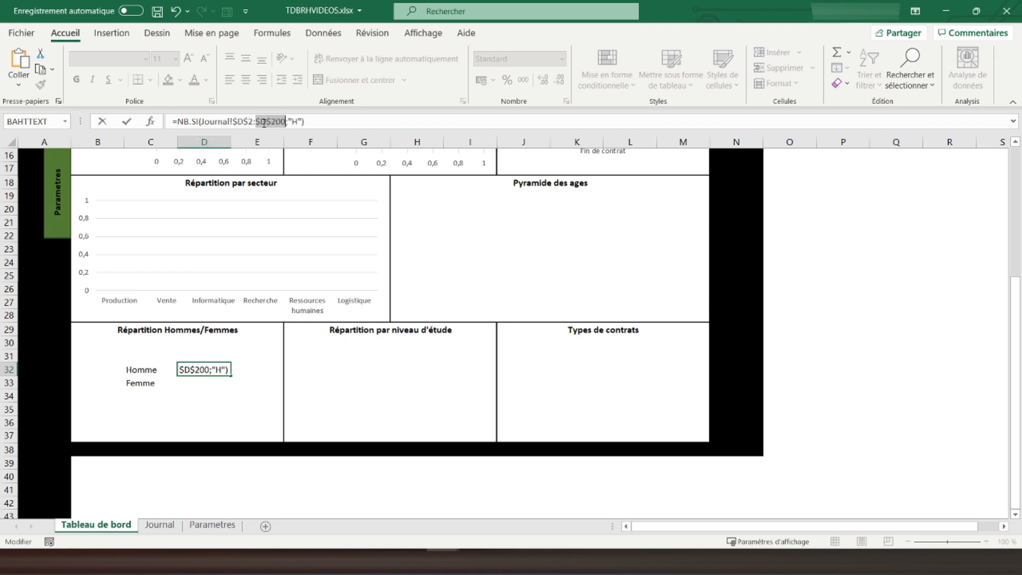
pyautogui.press('Return')
# Step: Copy the Homme count formula down to D33 and change its criterion to "F"
pyautogui.click(198, 367)
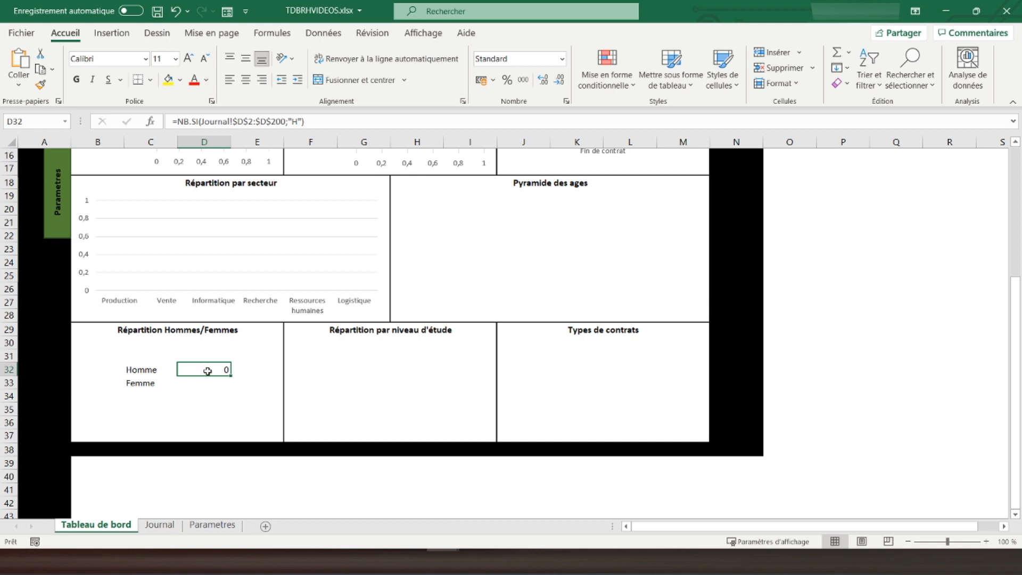
pyautogui.moveTo(231, 375); pyautogui.dragTo(230, 386)
pyautogui.click(214, 383)
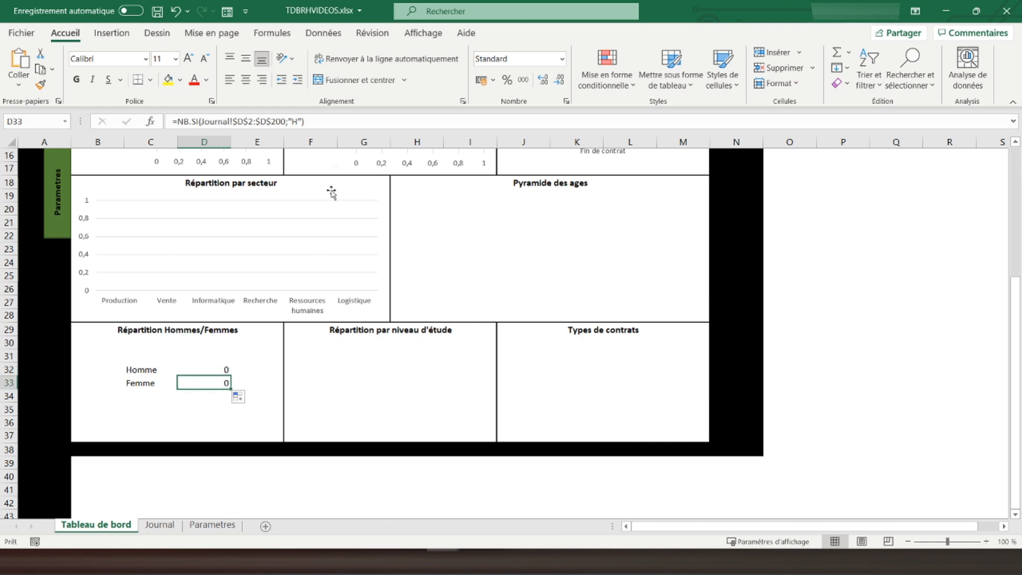
pyautogui.click(295, 122)
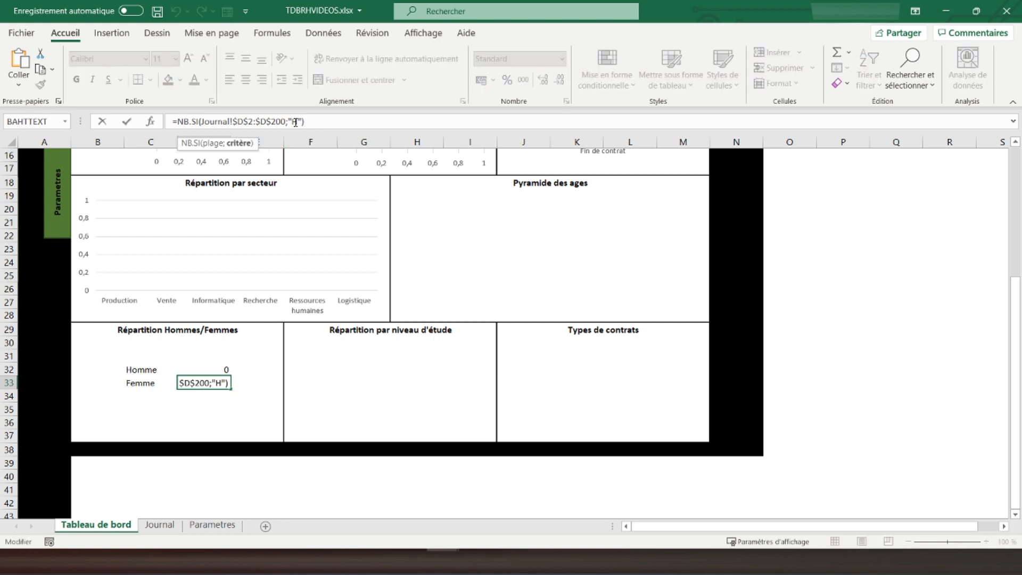
pyautogui.press('Delete')
pyautogui.write('F')
pyautogui.press('Return')
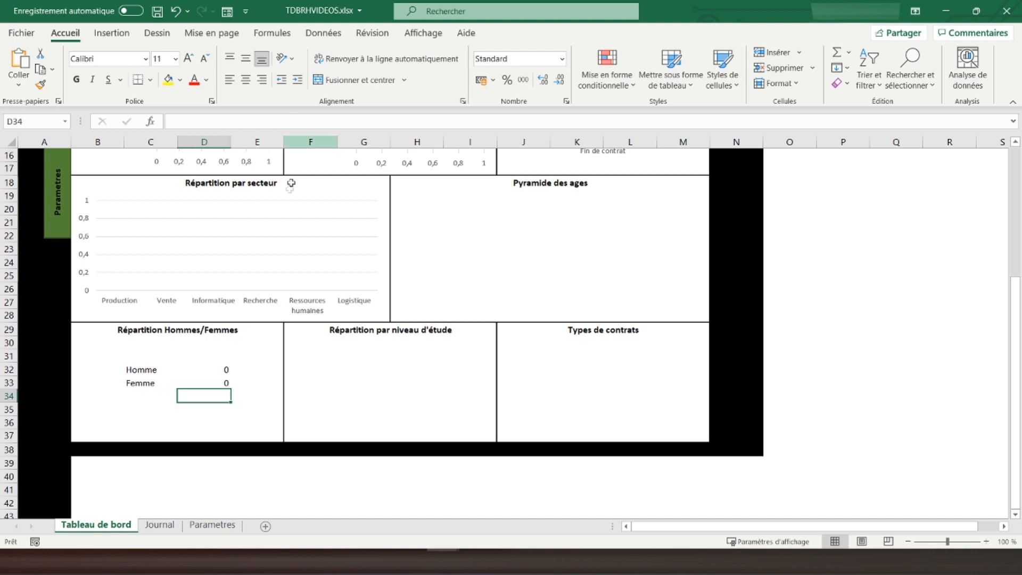
# Step: Insert a 2D pie chart from the Homme and Femme counts in C32:D33
pyautogui.moveTo(151, 369); pyautogui.dragTo(198, 375)
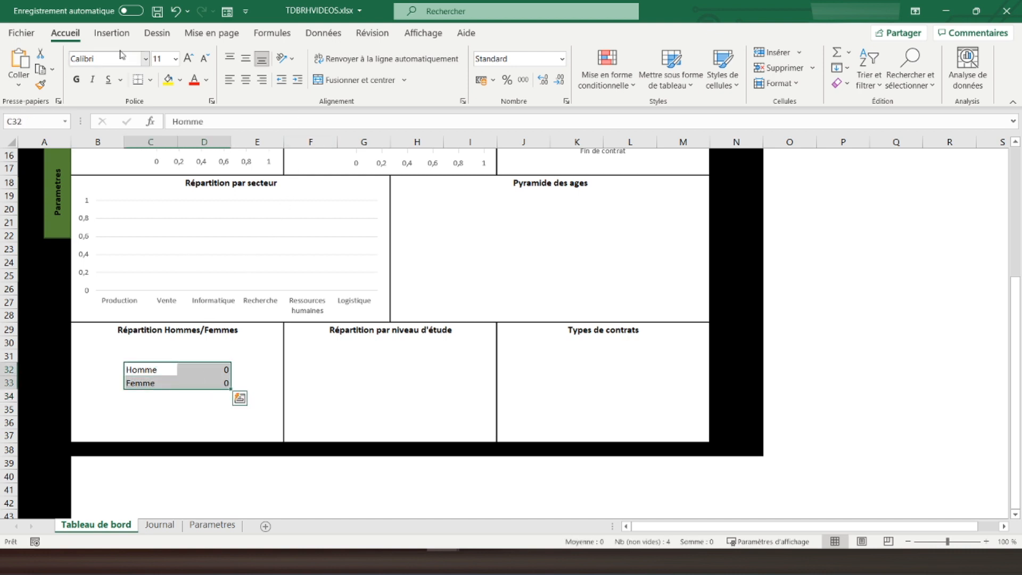
pyautogui.click(111, 33)
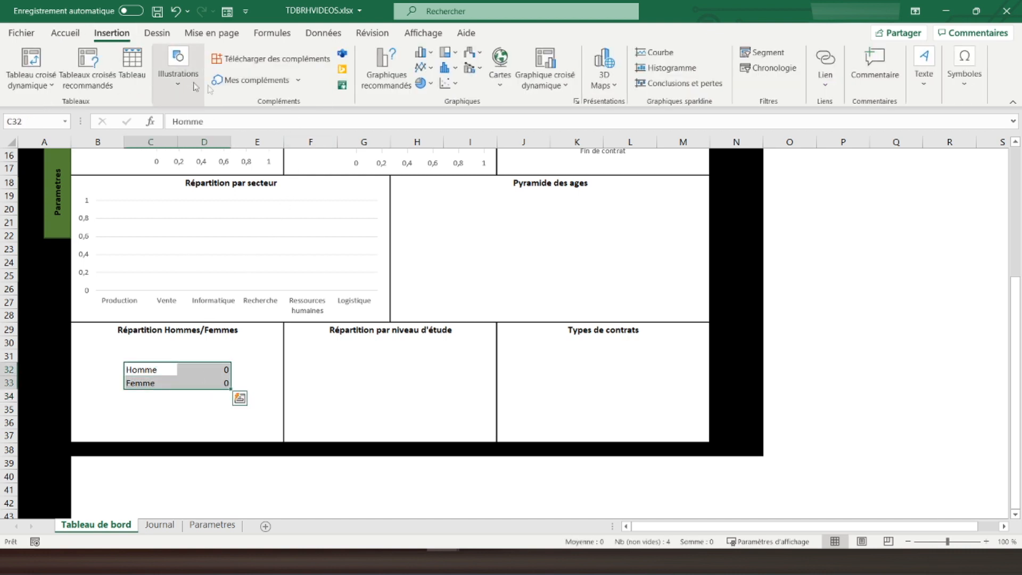
pyautogui.click(427, 85)
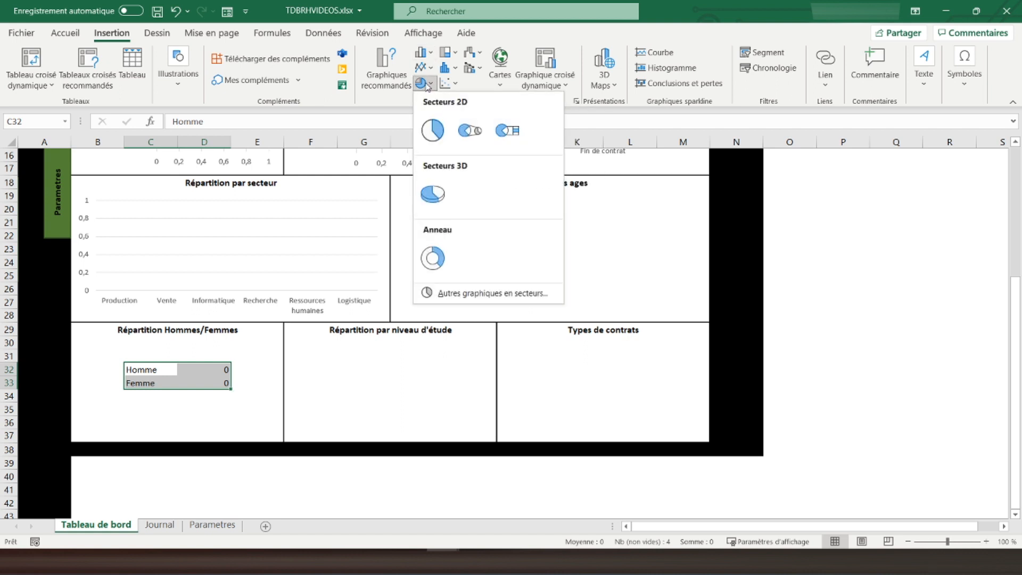
pyautogui.click(433, 130)
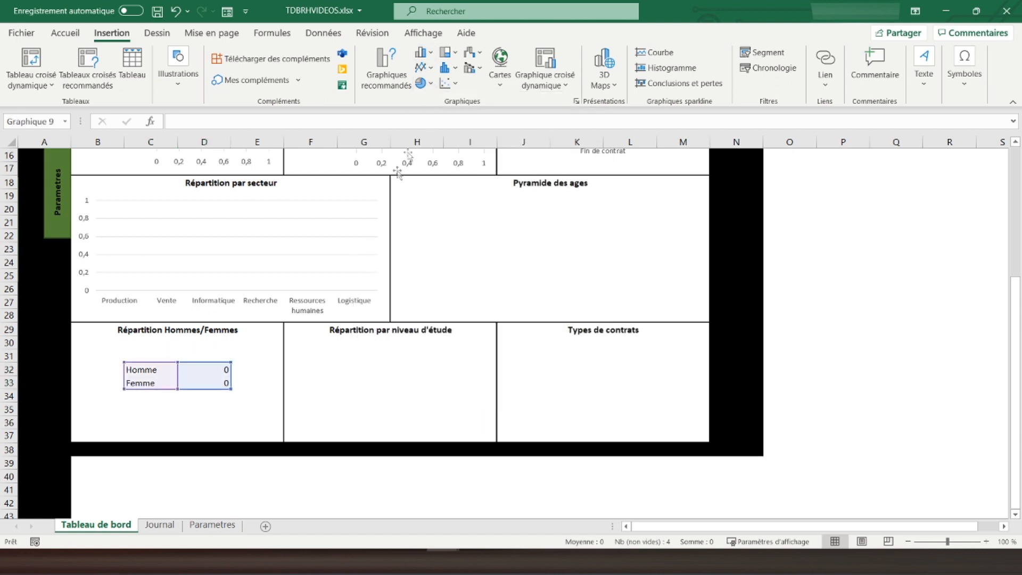
# Step: Remove the pie chart's title and set its chart area to no outline
pyautogui.click(687, 248)
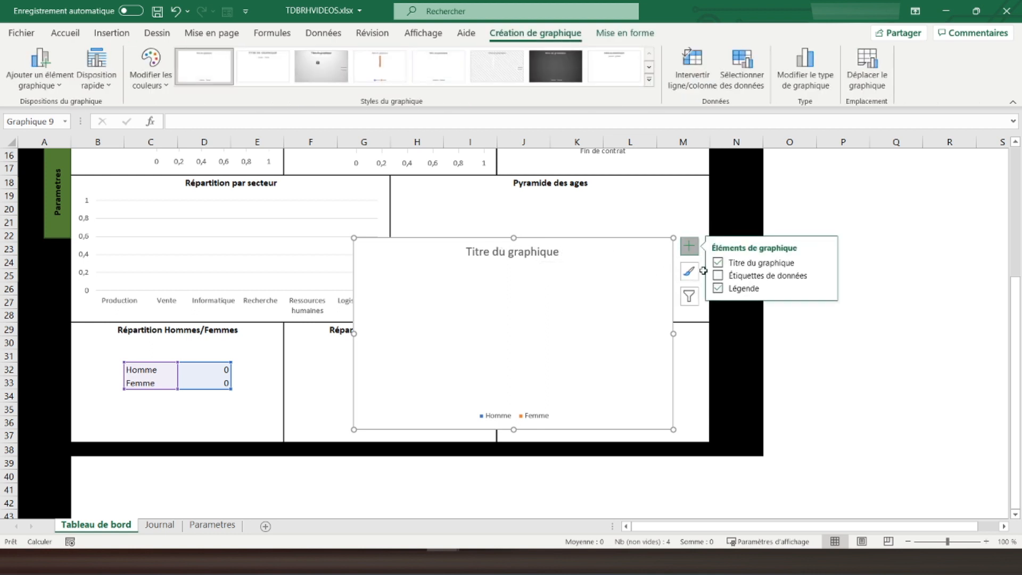
pyautogui.click(717, 262)
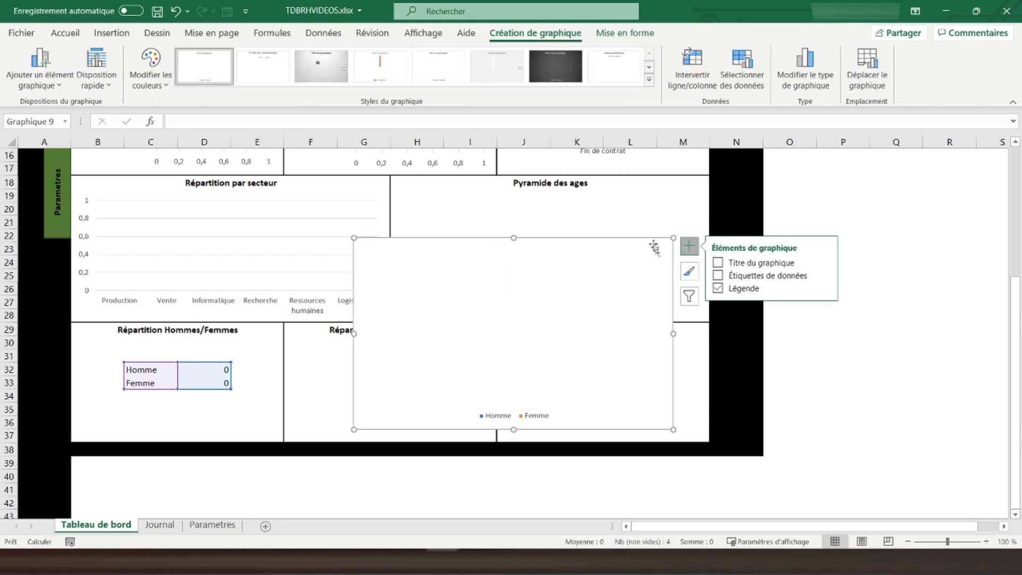
pyautogui.rightClick(649, 246)
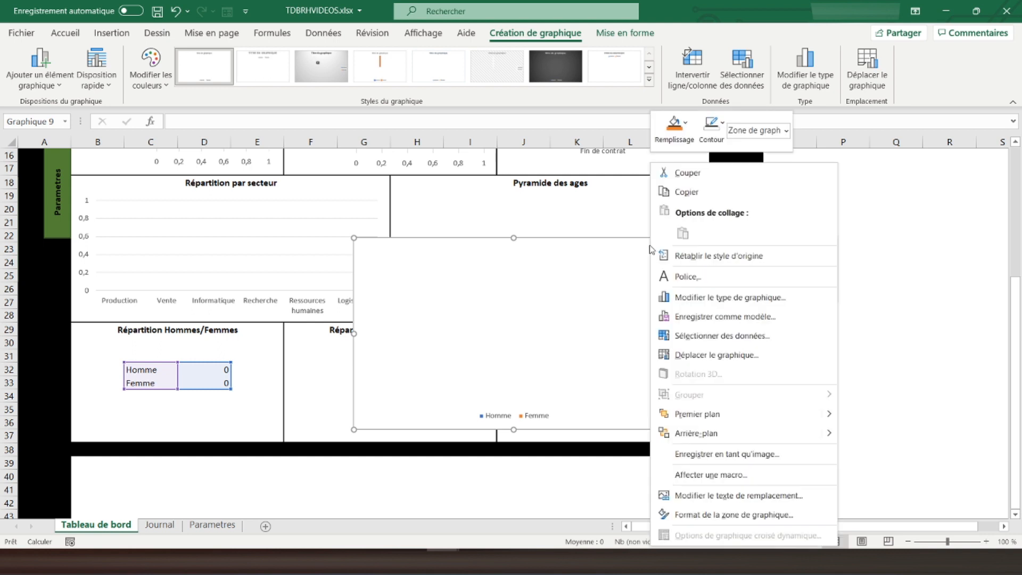
pyautogui.click(712, 125)
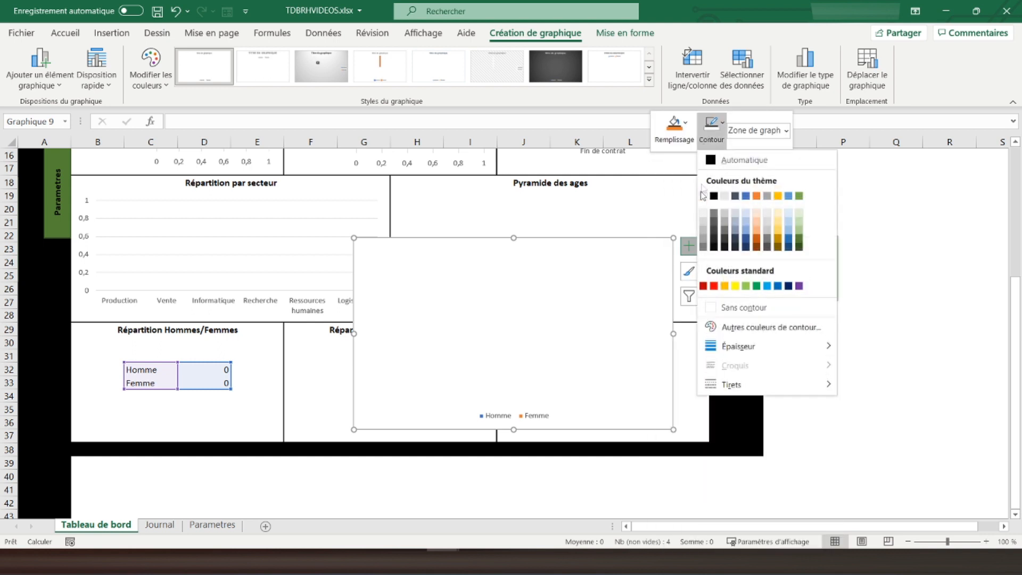
pyautogui.click(737, 307)
# Step: Shrink the pie chart and move it over its source data to fit the block below the Répartition Hommes/Femmes heading
pyautogui.moveTo(673, 238); pyautogui.dragTo(573, 293)
pyautogui.moveTo(422, 303)
pyautogui.mouseDown()
pyautogui.moveTo(303, 346)
pyautogui.moveTo(427, 305)
pyautogui.moveTo(269, 338)
pyautogui.moveTo(109, 353)
pyautogui.mouseUp()
pyautogui.moveTo(290, 483); pyautogui.dragTo(282, 439)
# Step: Link G31 to the first education level with =Parametres!J2 and fill the formula down to G36
pyautogui.click(350, 355)
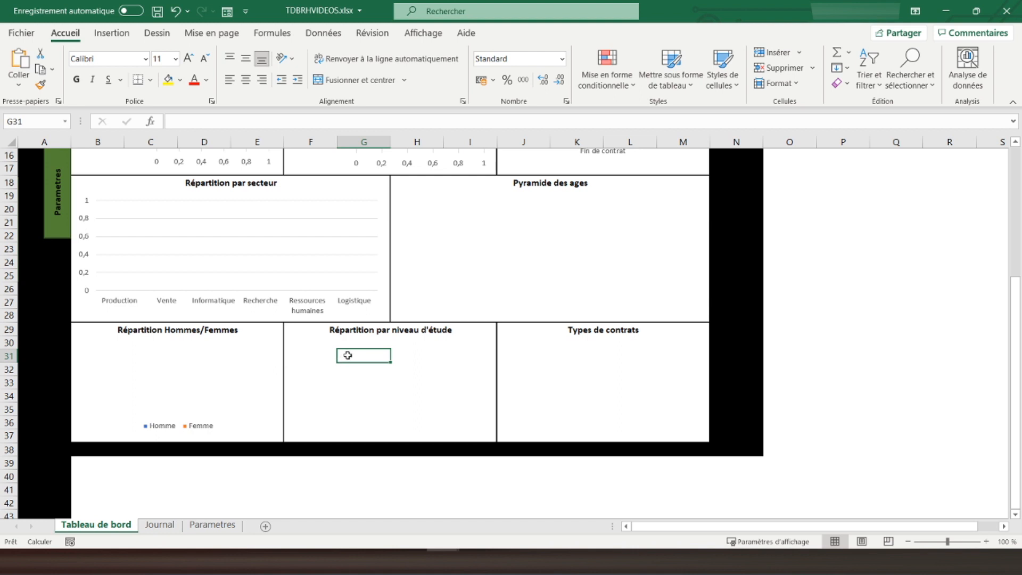
pyautogui.write('=')
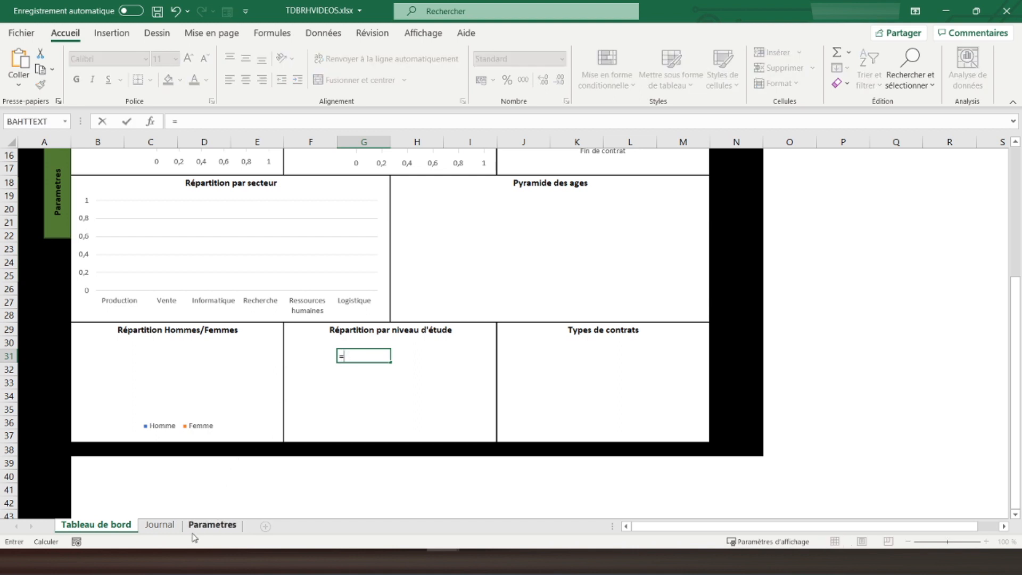
pyautogui.click(235, 526)
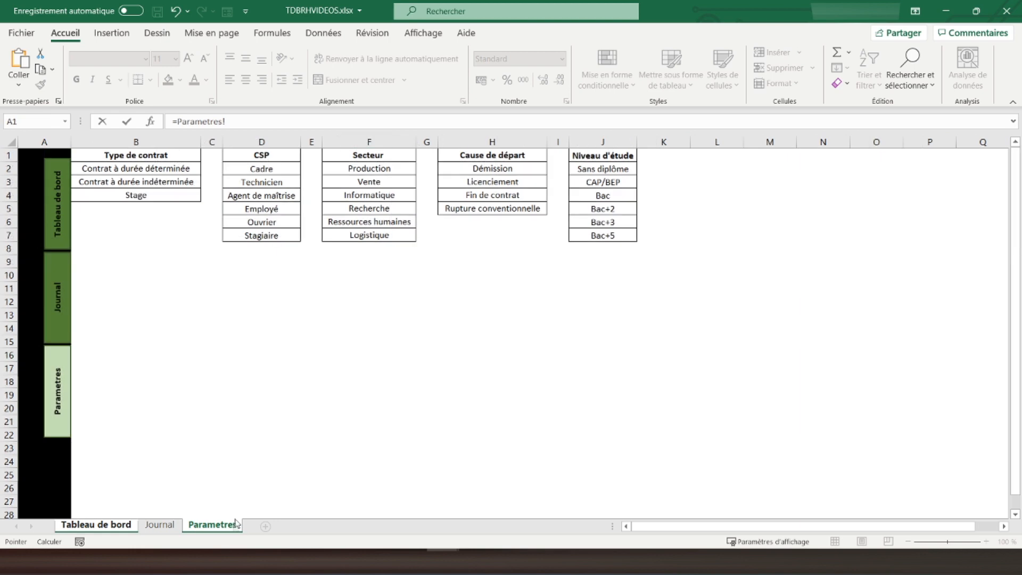
pyautogui.click(606, 173)
pyautogui.press('Return')
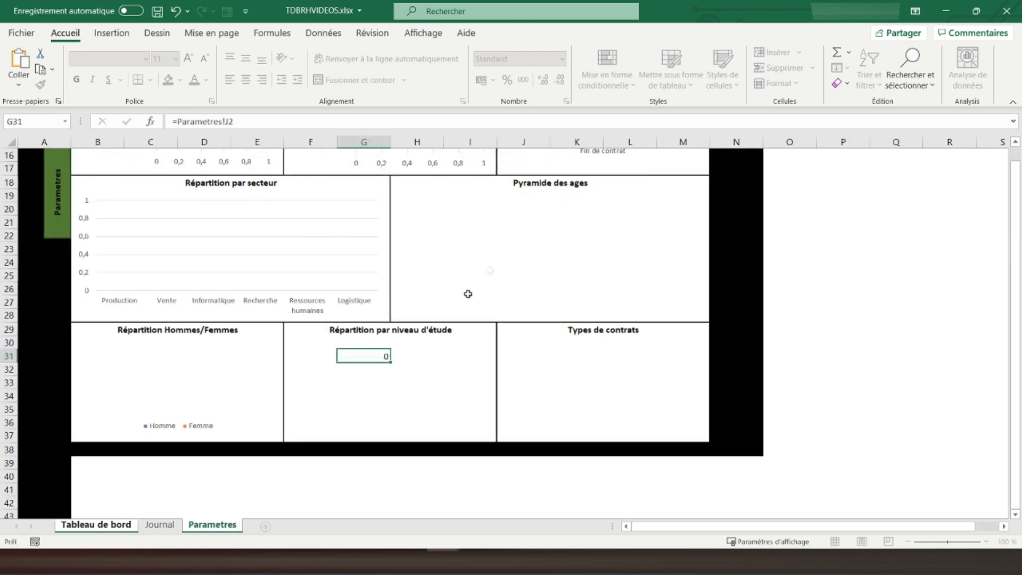
pyautogui.moveTo(391, 364); pyautogui.dragTo(387, 424)
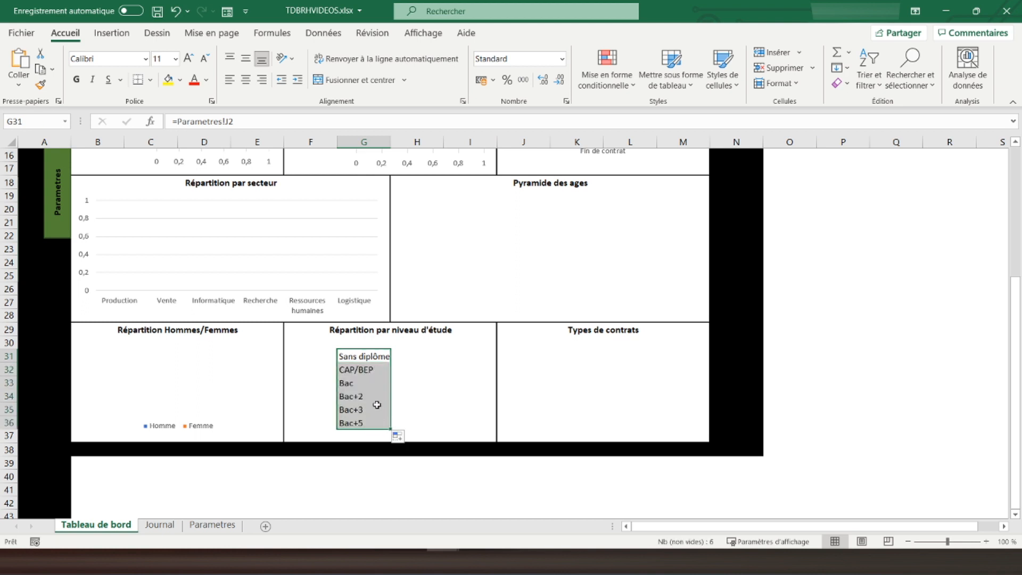
# Step: Enter in H31 a count of the first education level with =NB.SI(Journal!J2:J200;'Tableau de bord'!G31)
pyautogui.click(408, 355)
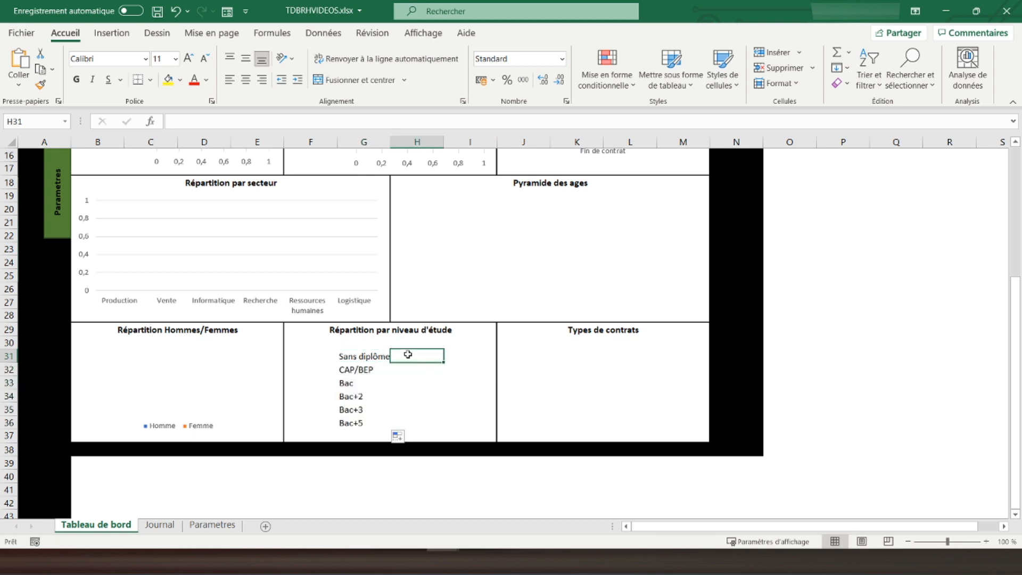
pyautogui.write('=')
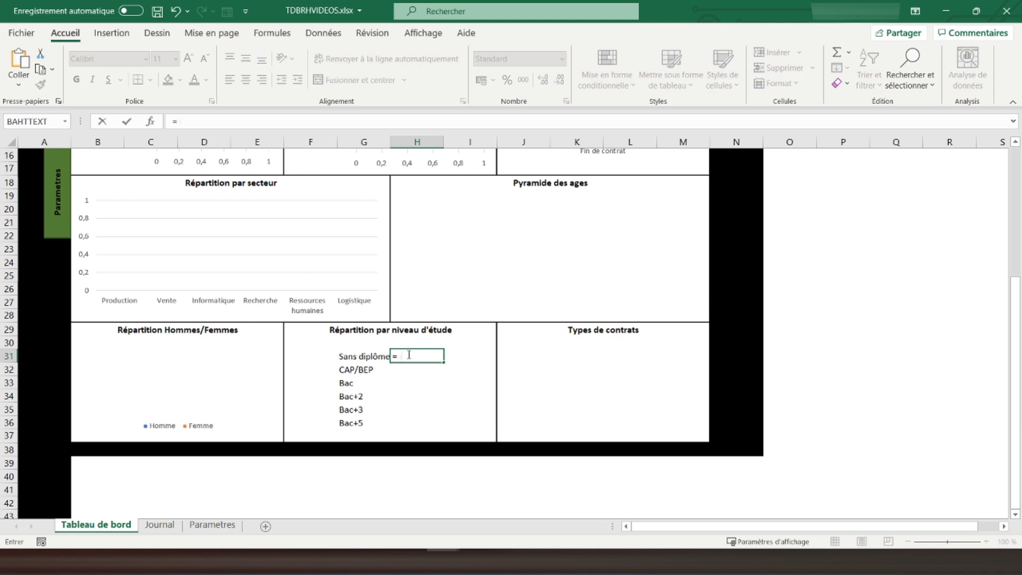
pyautogui.write('nb.si(')
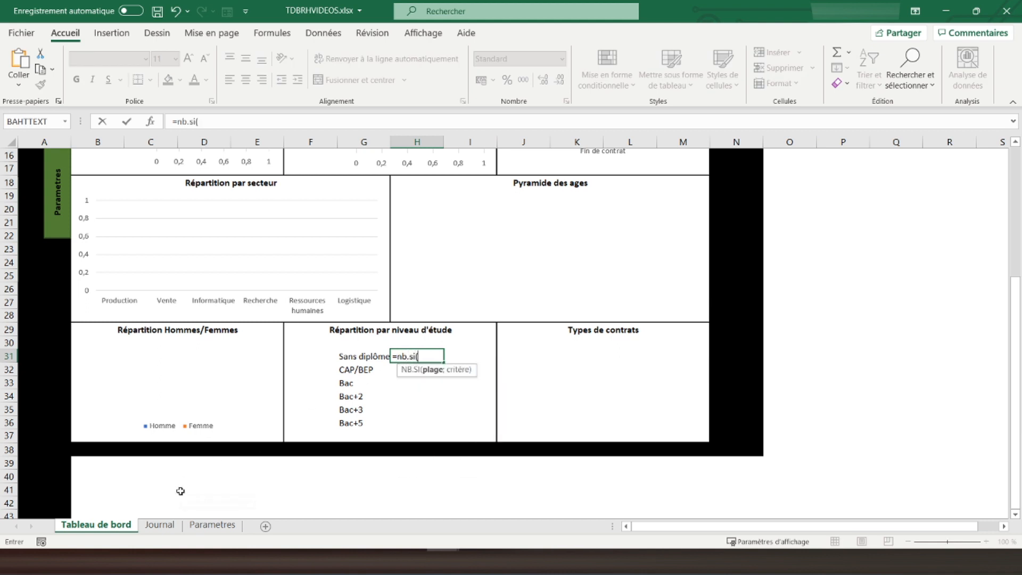
pyautogui.click(174, 527)
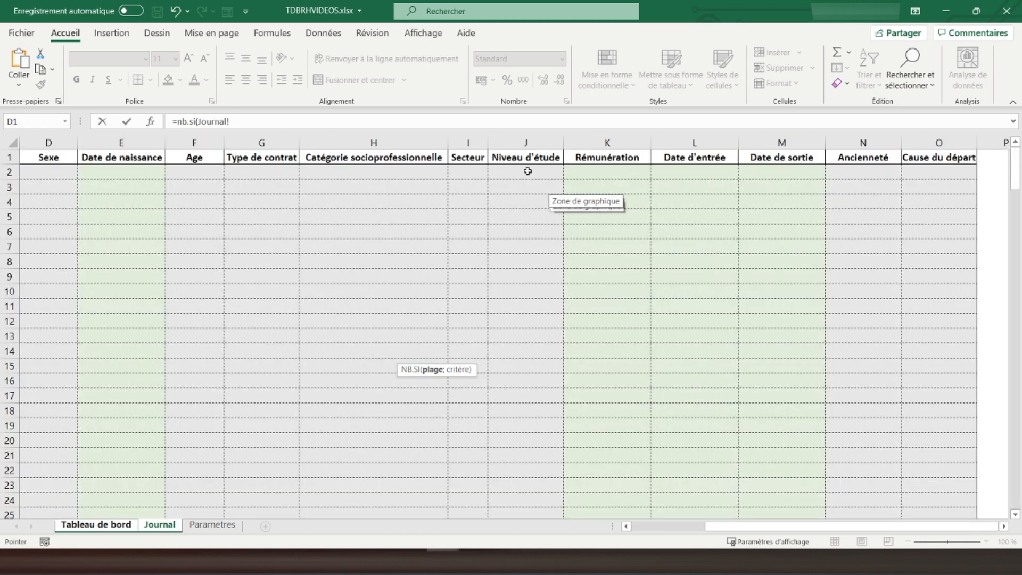
pyautogui.moveTo(527, 171); pyautogui.dragTo(527, 234)
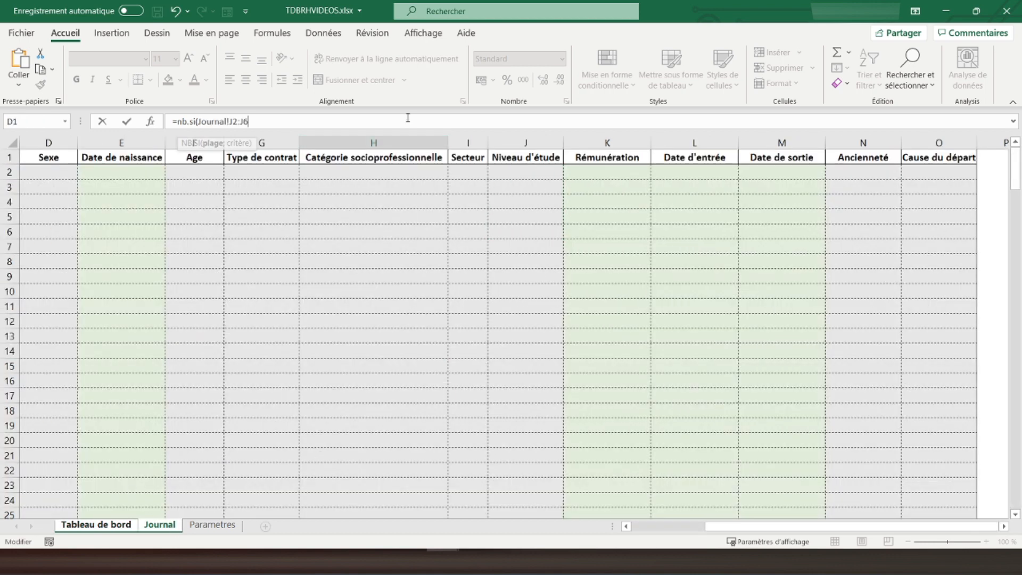
pyautogui.press('BackSpace')
pyautogui.write('200')
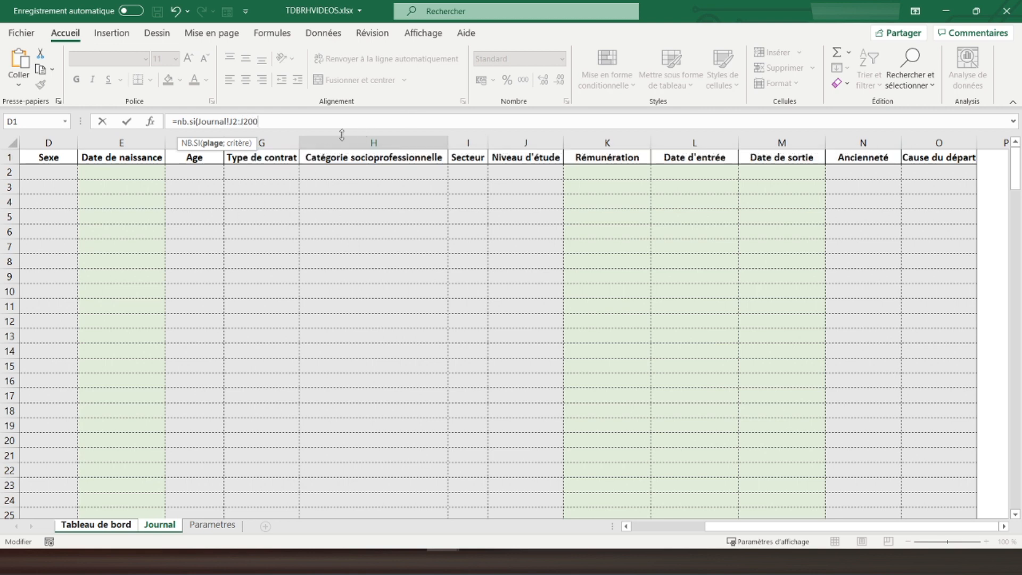
pyautogui.write(';')
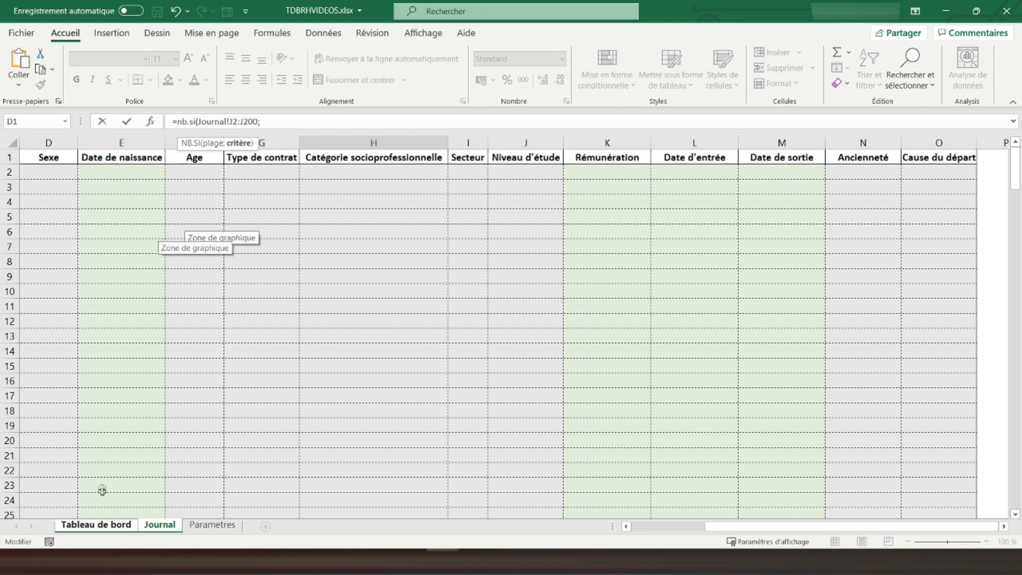
pyautogui.click(94, 525)
pyautogui.click(354, 357)
pyautogui.write(')')
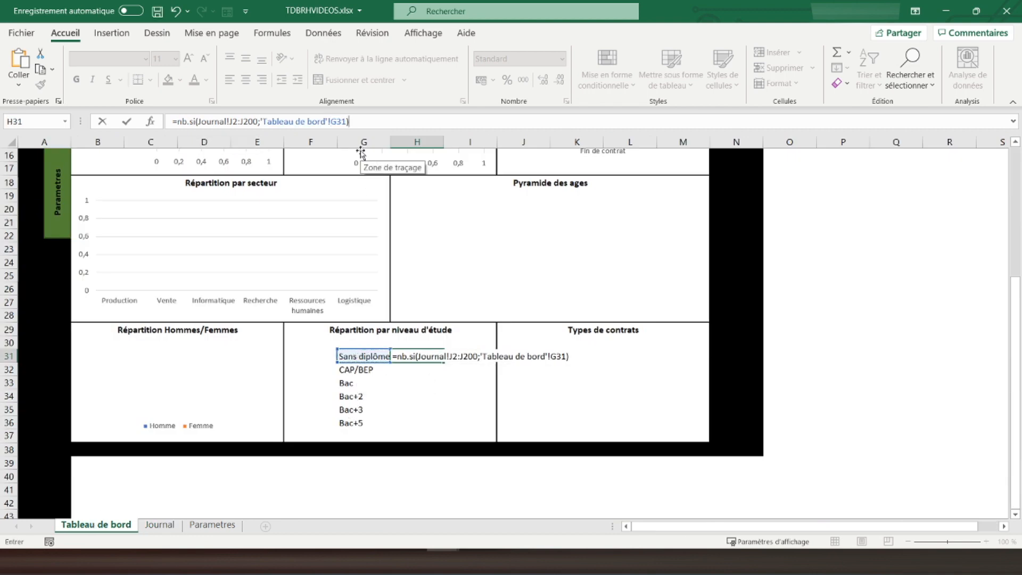
# Step: Make the H31 formula's range absolute as Journal!$J$2:$J$200 and fill the formula down to H36
pyautogui.click(234, 123)
pyautogui.press('F4')
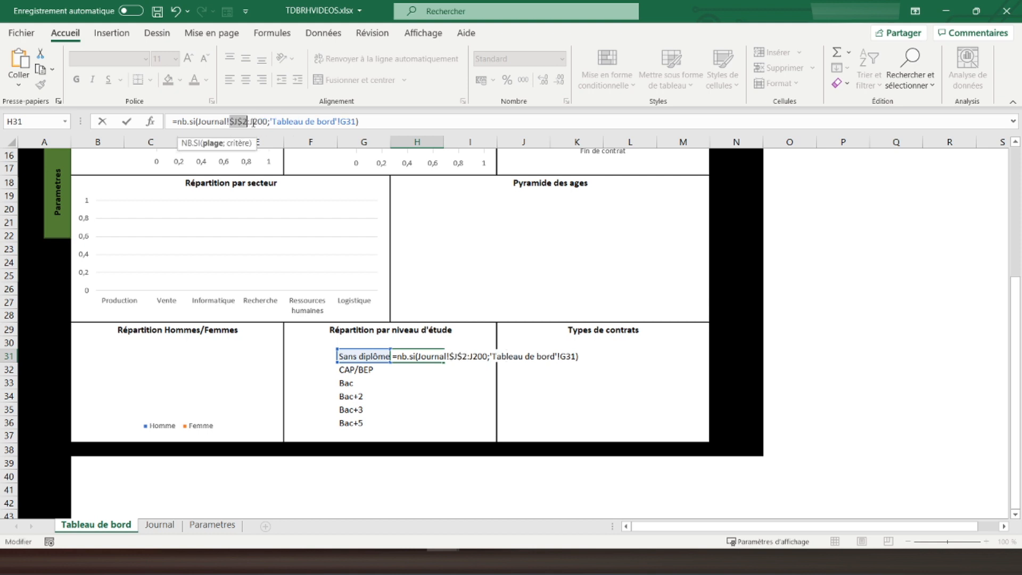
pyautogui.click(253, 123)
pyautogui.press('F4')
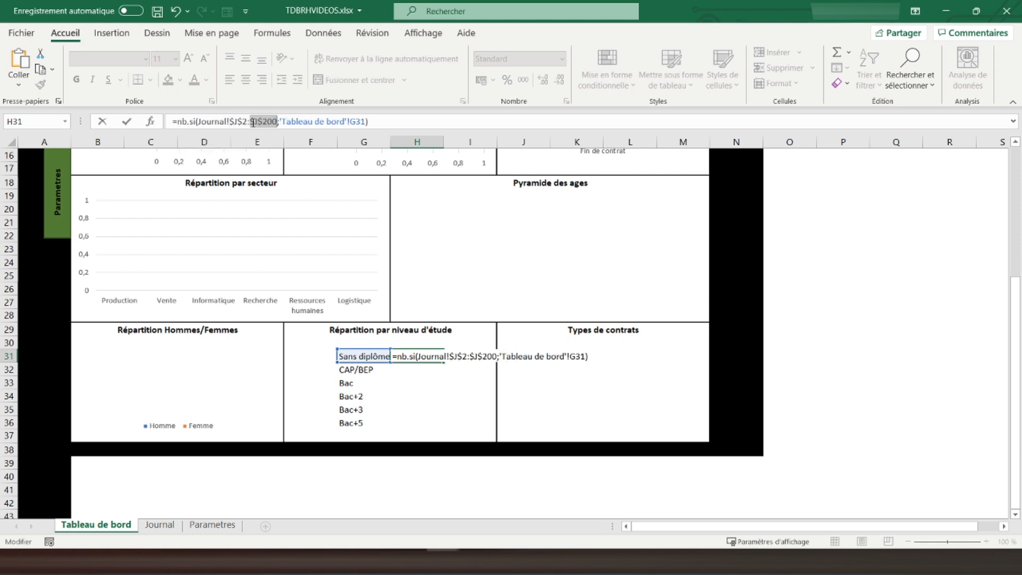
pyautogui.press('Return')
pyautogui.click(428, 356)
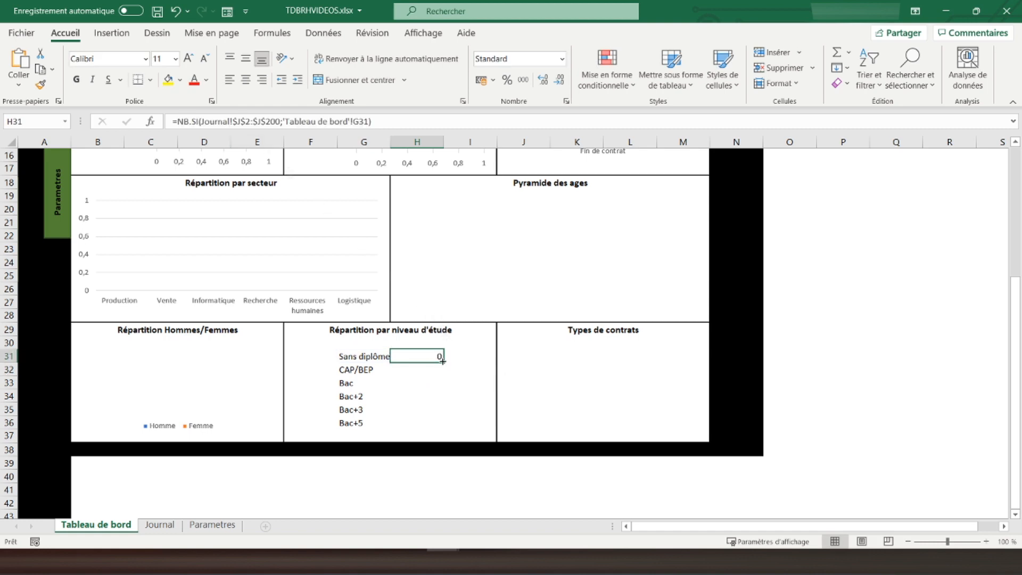
pyautogui.moveTo(446, 361); pyautogui.dragTo(424, 424)
# Step: Insert a 2D clustered bar chart from the education levels and counts in G31:H36
pyautogui.moveTo(361, 356); pyautogui.dragTo(412, 425)
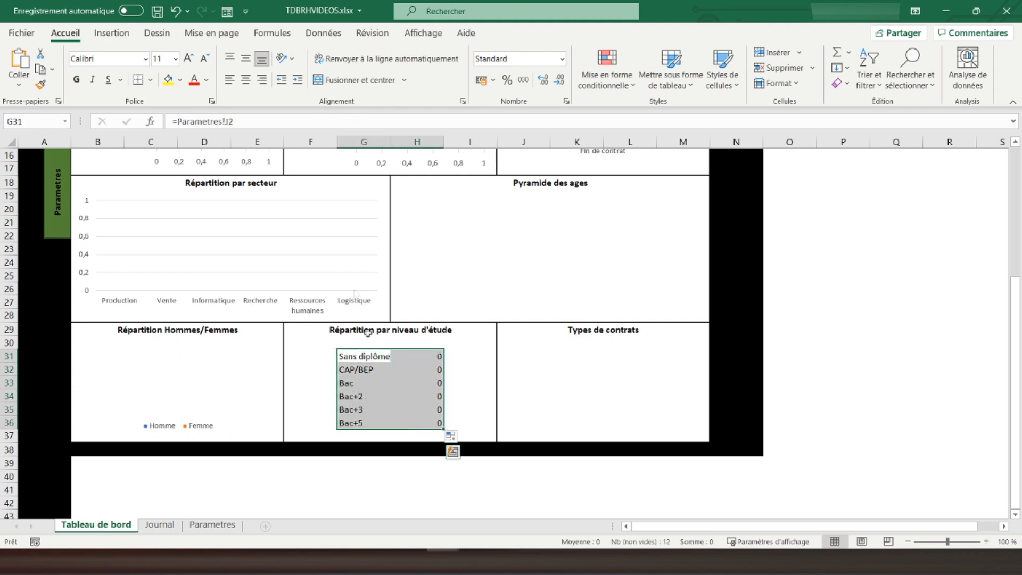
pyautogui.click(111, 33)
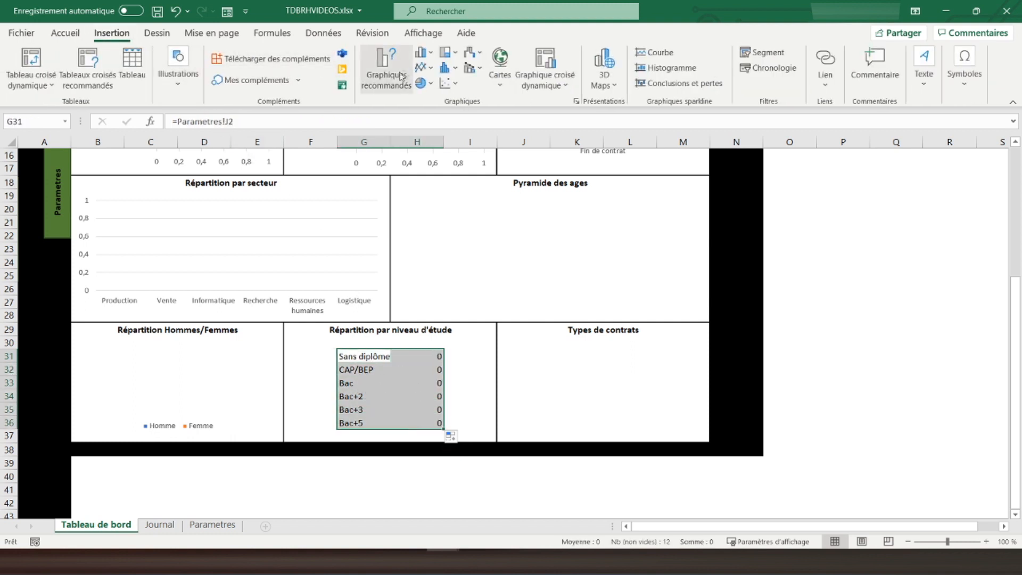
pyautogui.click(424, 55)
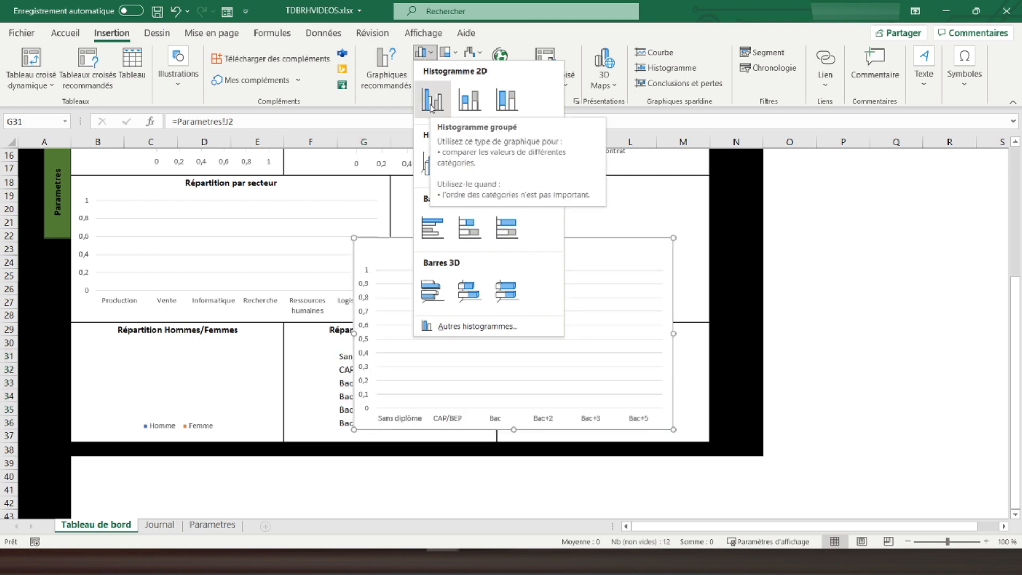
pyautogui.click(428, 227)
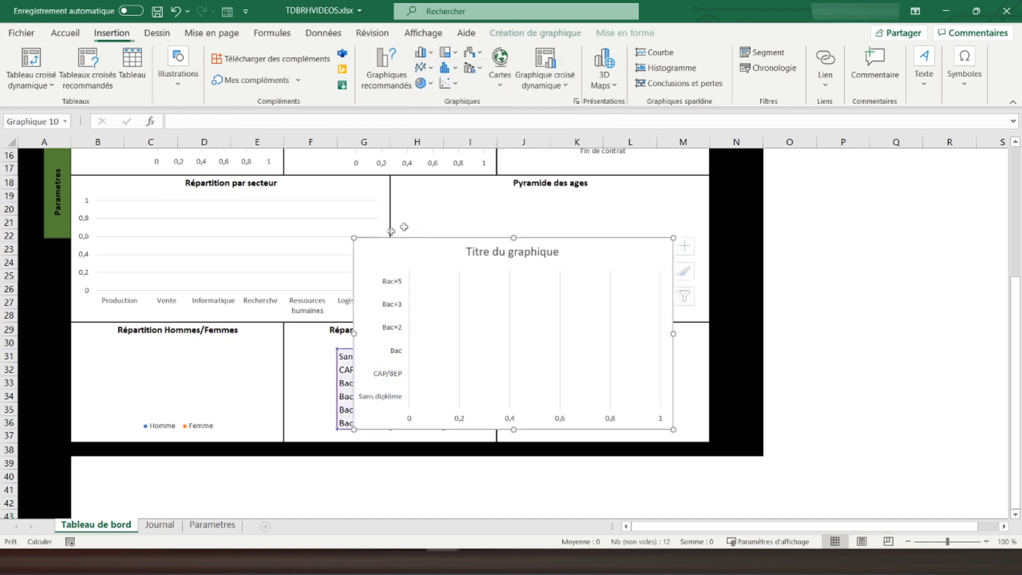
# Step: Remove the education level bar chart's title and set its chart area to no outline
pyautogui.click(689, 246)
pyautogui.click(717, 288)
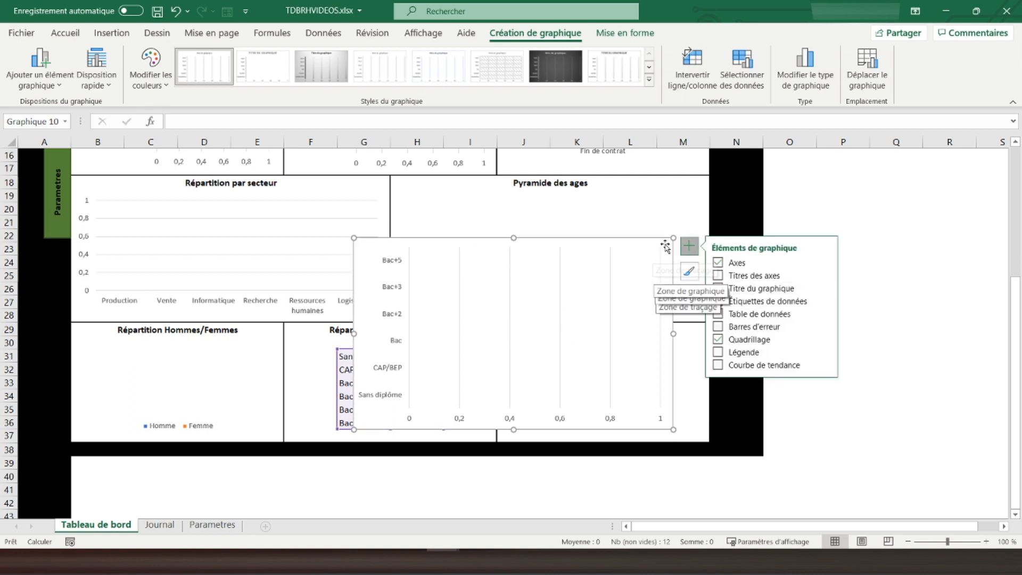
pyautogui.rightClick(659, 282)
pyautogui.click(728, 136)
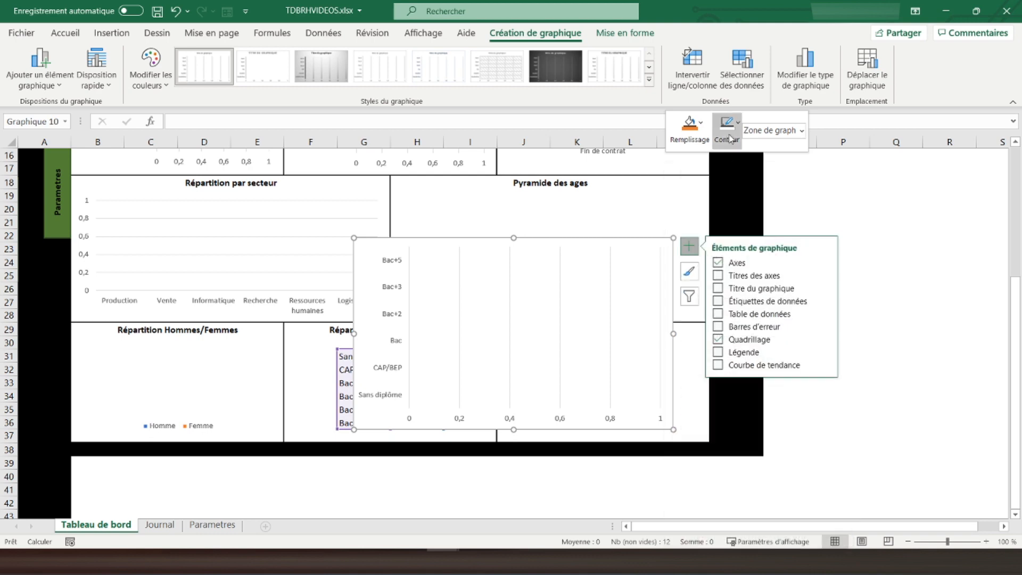
pyautogui.click(739, 306)
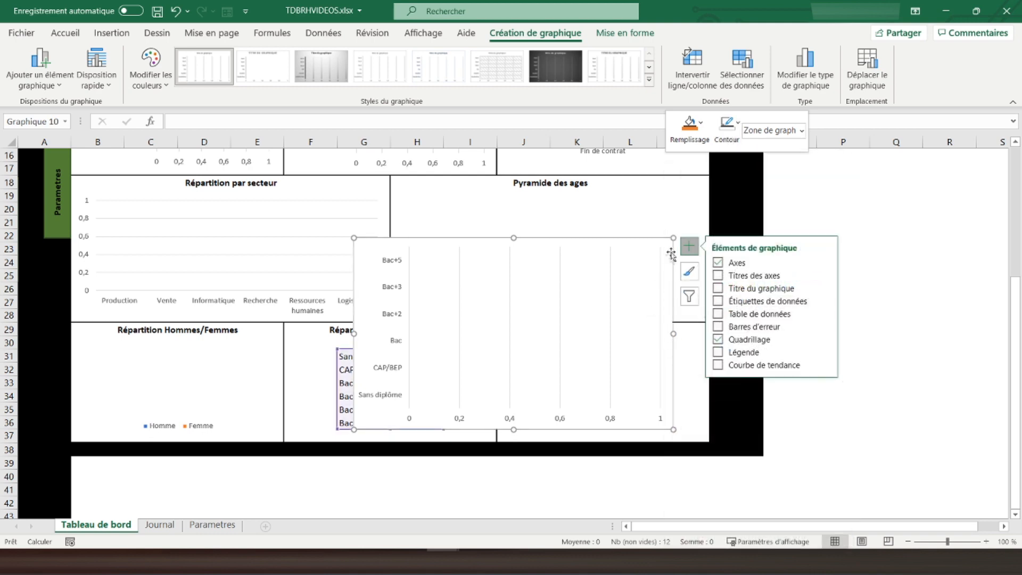
# Step: Shrink the bar chart and move it over its source data to fit the block below the Répartition par niveau d'étude heading
pyautogui.moveTo(673, 238); pyautogui.dragTo(560, 288)
pyautogui.moveTo(380, 292)
pyautogui.mouseDown()
pyautogui.moveTo(297, 338)
pyautogui.moveTo(313, 339)
pyautogui.mouseUp()
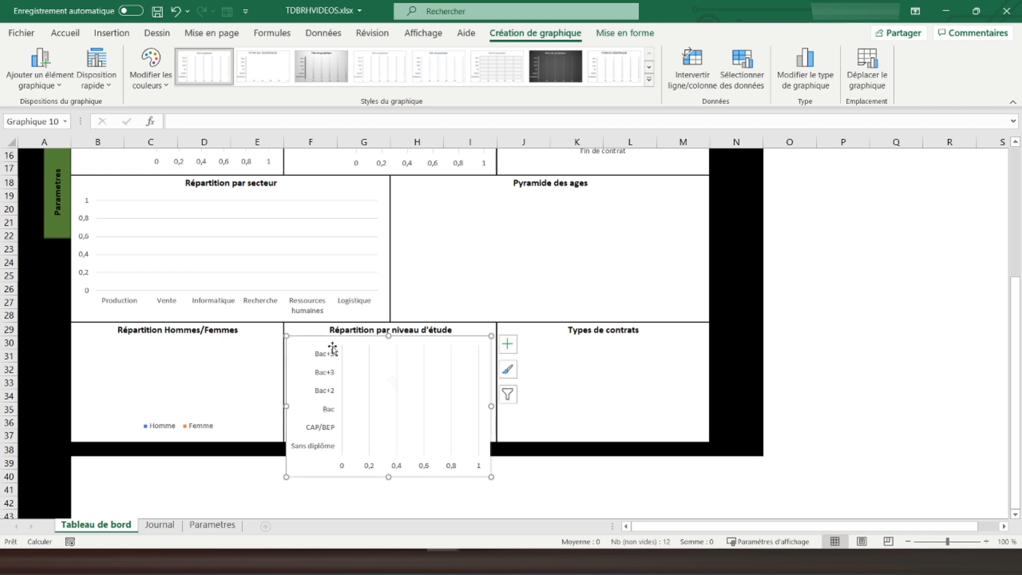
pyautogui.moveTo(492, 476); pyautogui.dragTo(496, 437)
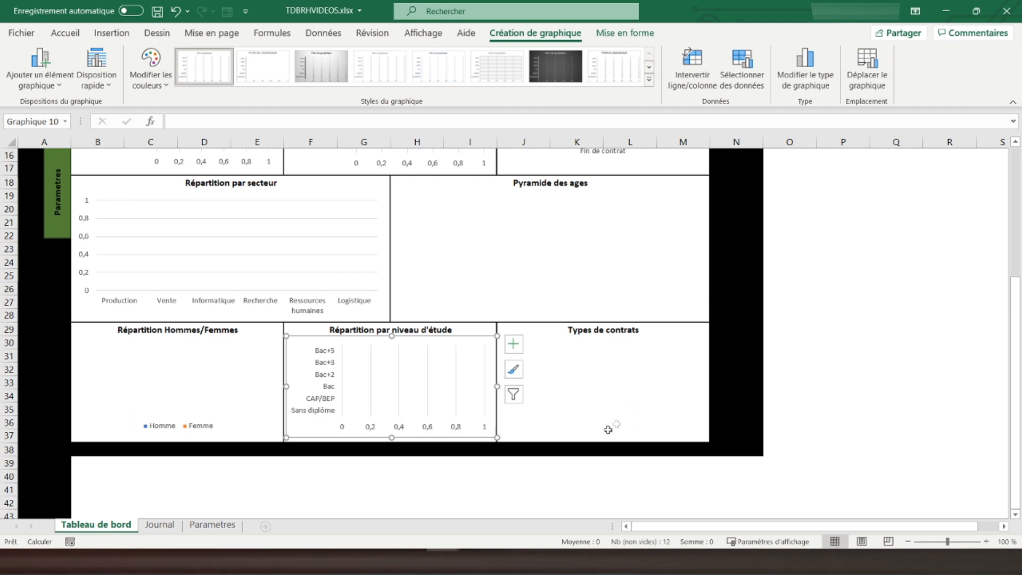
# Step: Link K31 to the first contract type with =Parametres!B2 and fill the formula down to K33
pyautogui.click(609, 358)
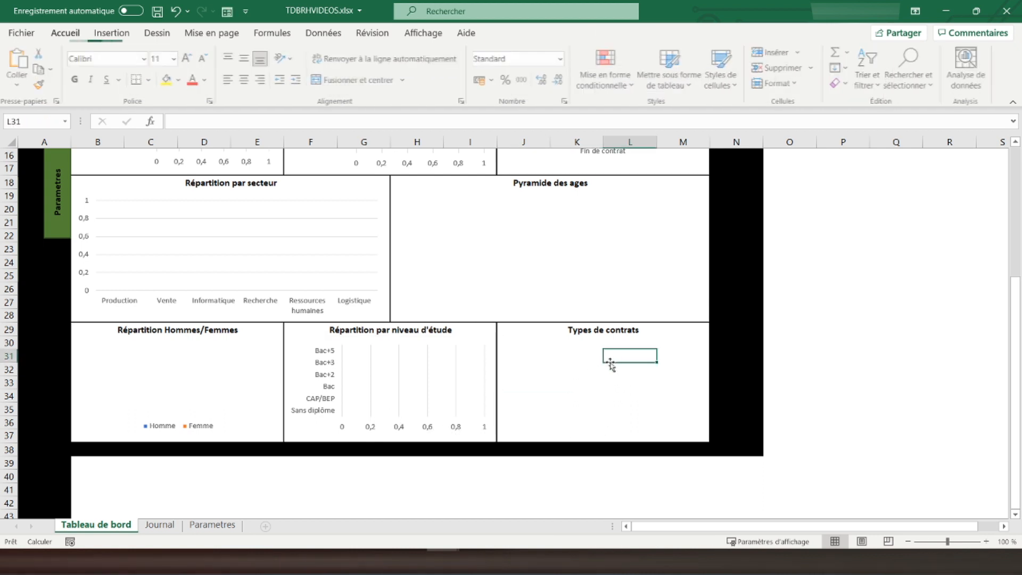
pyautogui.click(573, 353)
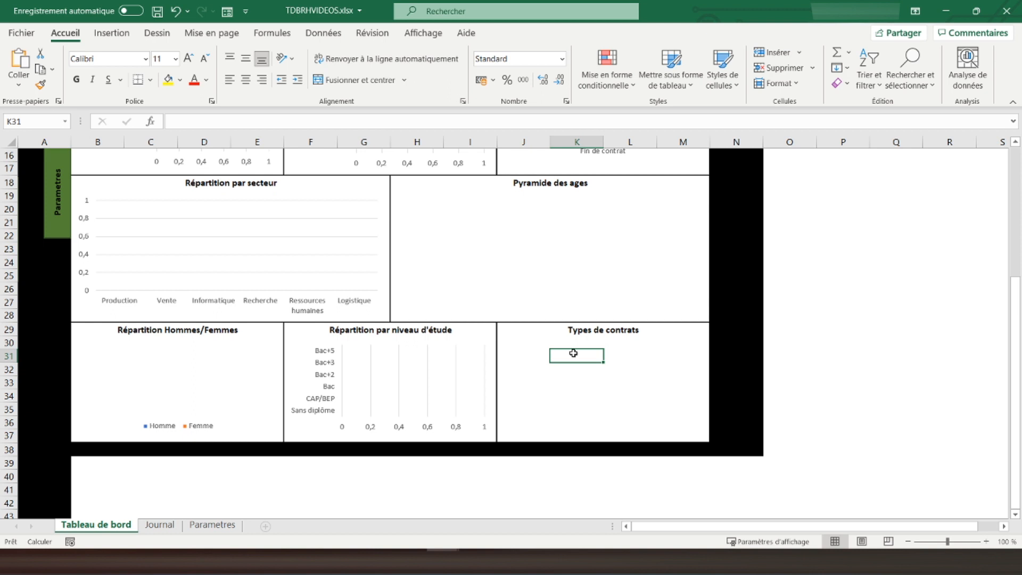
pyautogui.write('=')
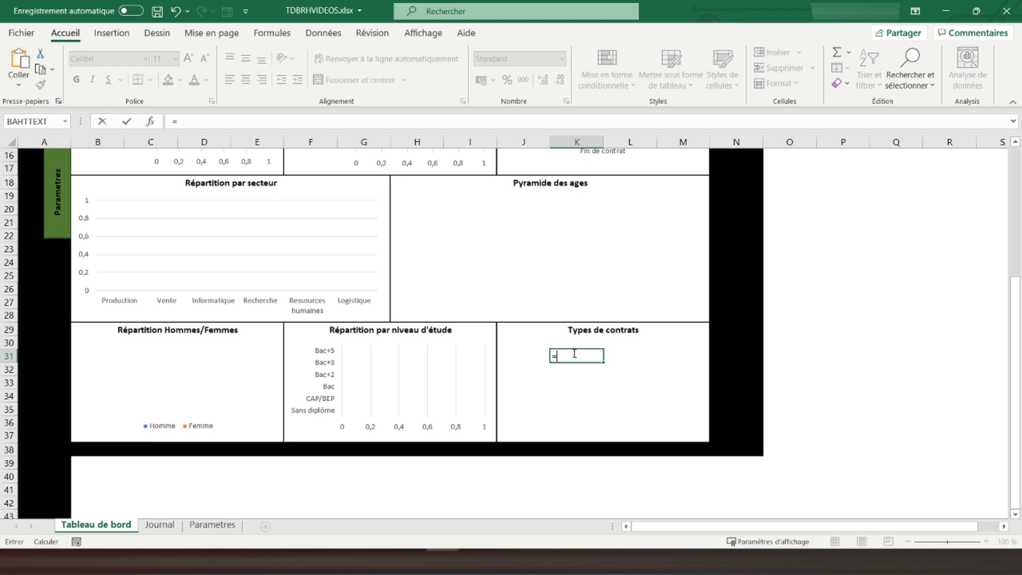
pyautogui.scroll(2, 506, 386)
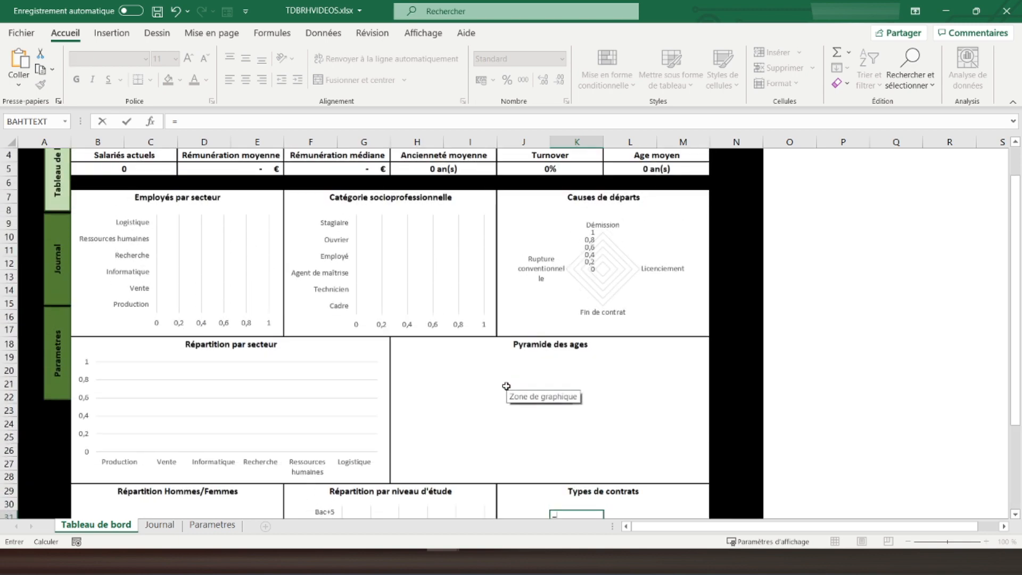
pyautogui.scroll(-3, 506, 386)
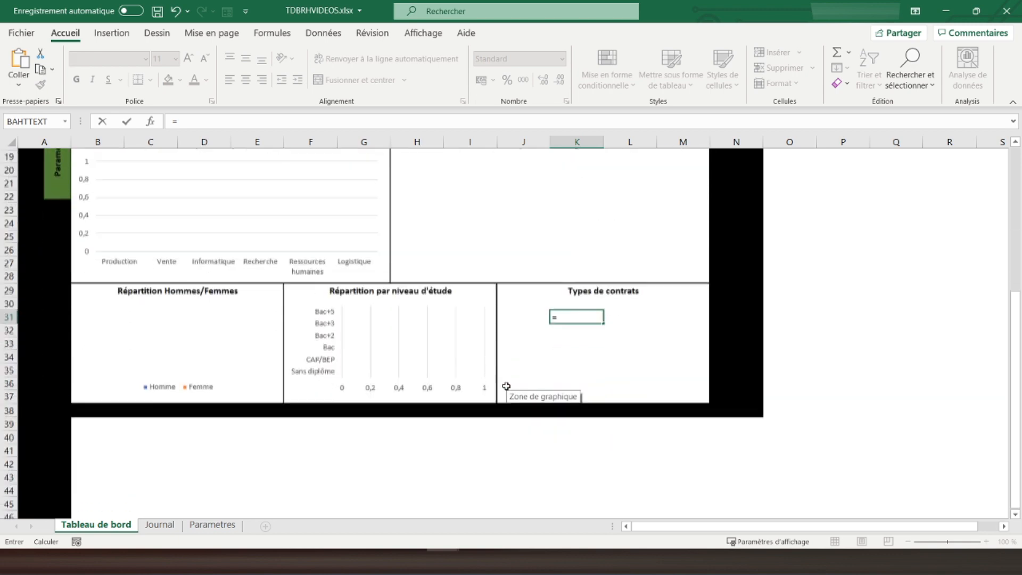
pyautogui.click(205, 527)
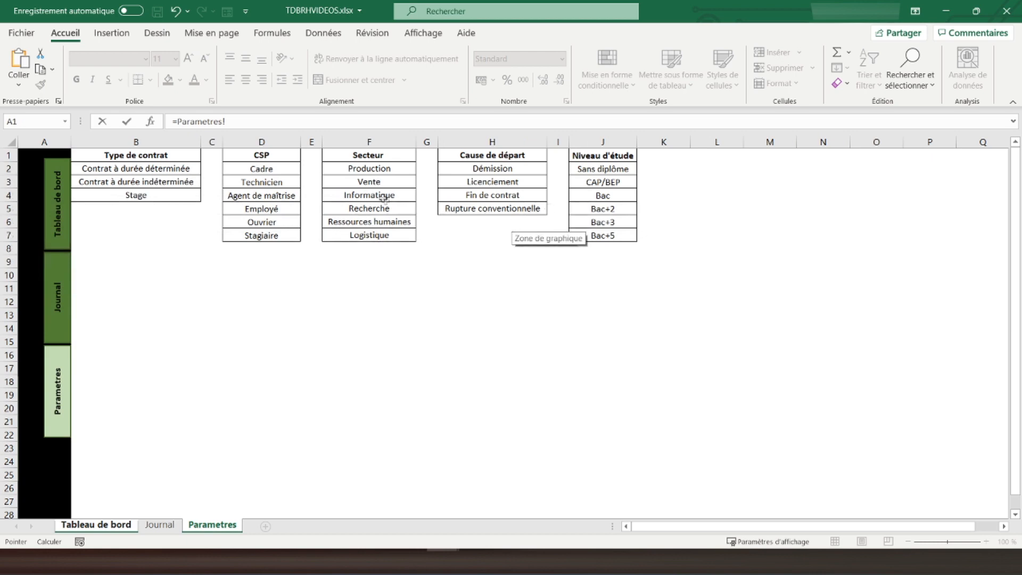
pyautogui.click(133, 167)
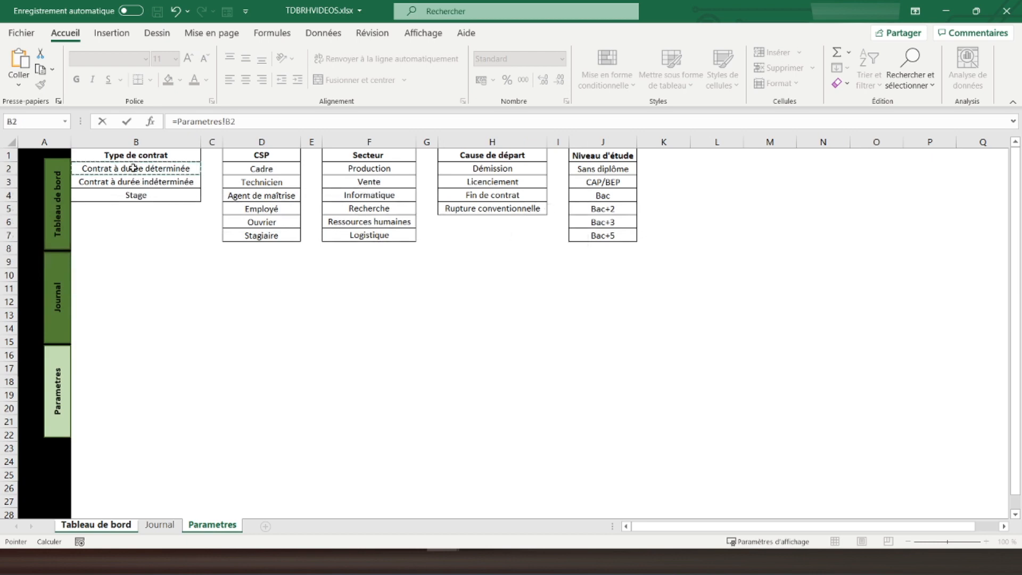
pyautogui.press('Return')
pyautogui.click(576, 317)
pyautogui.moveTo(603, 322); pyautogui.dragTo(596, 348)
# Step: Count the first contract type in L31 with =NB.SI(Journal!G2:G200;'Tableau de bord'!K31)
pyautogui.click(626, 315)
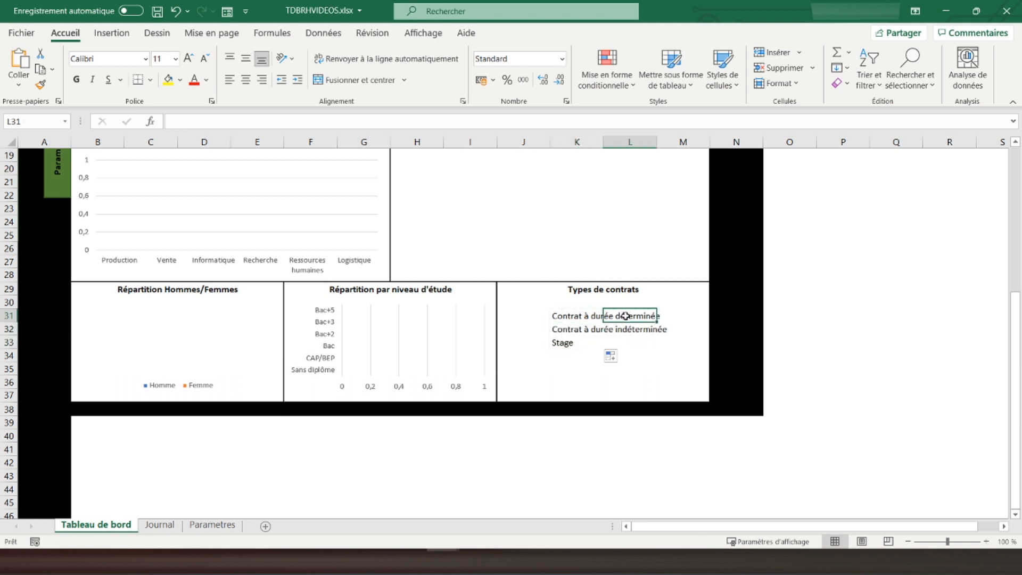
pyautogui.write('=')
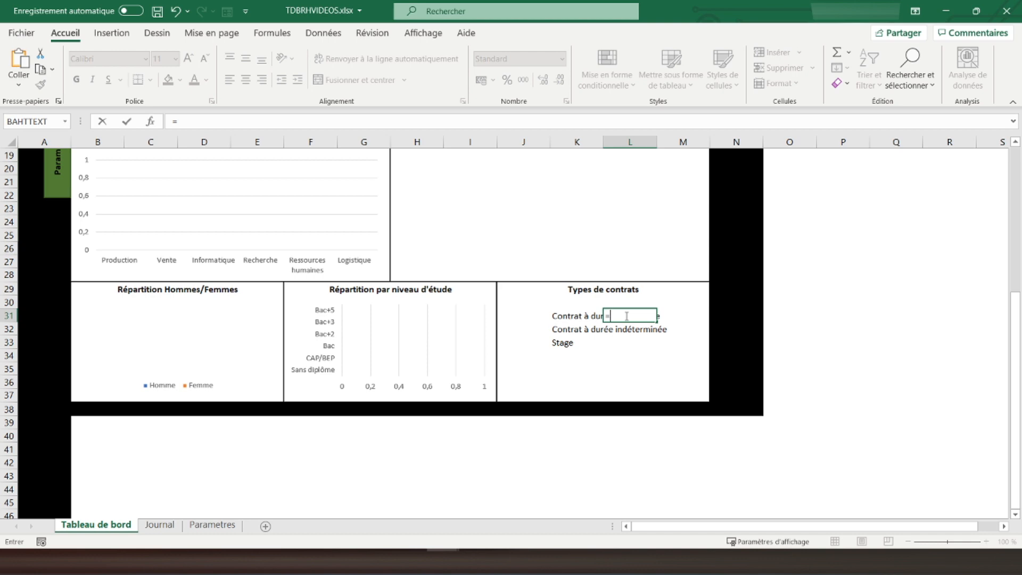
pyautogui.write('nb.')
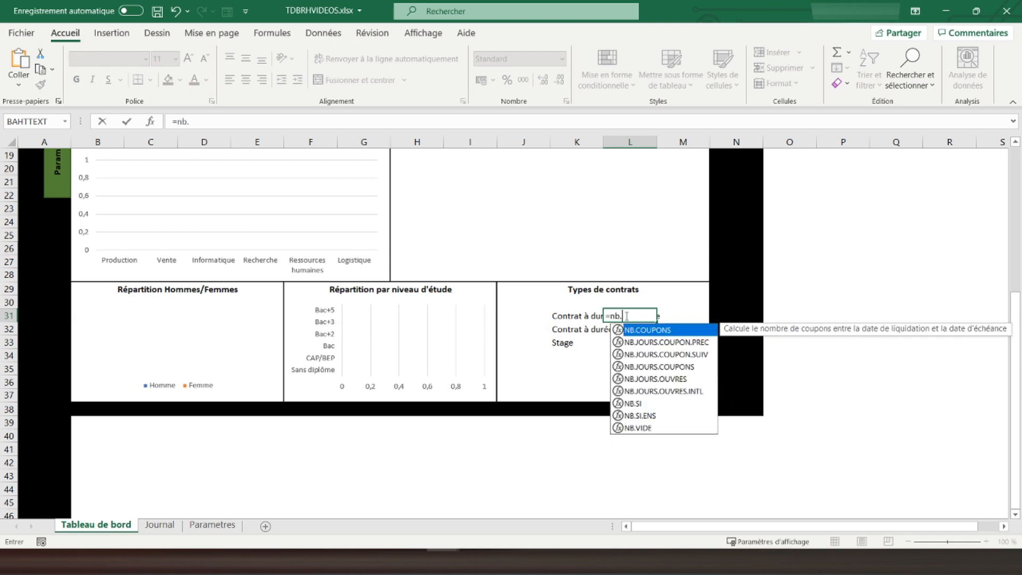
pyautogui.write('si(')
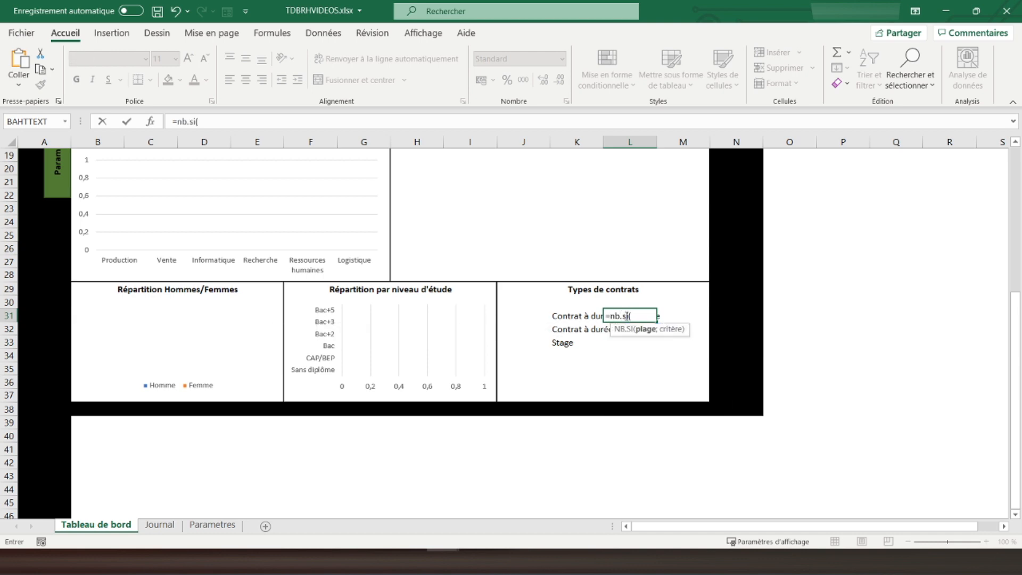
pyautogui.click(160, 525)
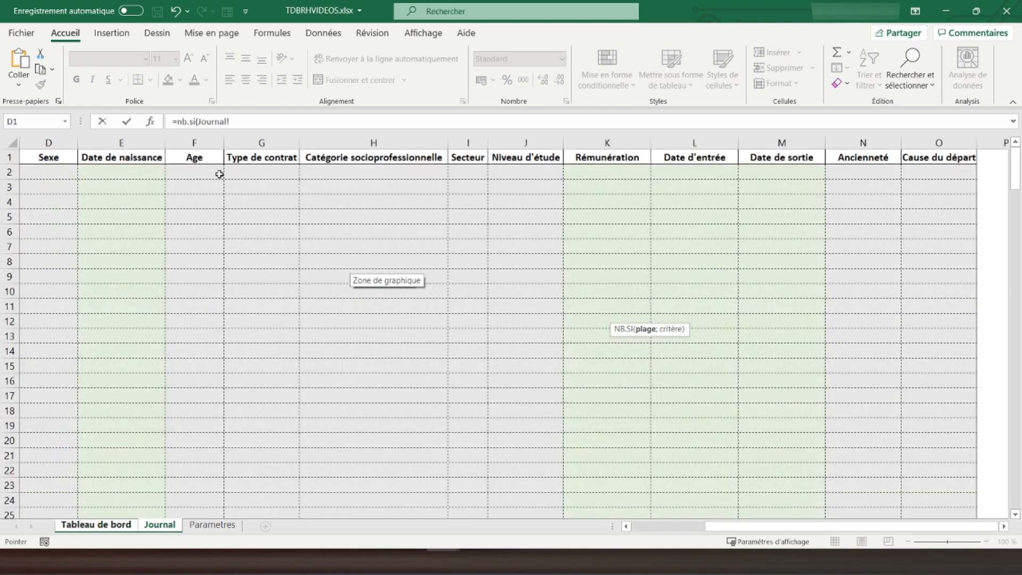
pyautogui.moveTo(250, 169); pyautogui.dragTo(287, 205)
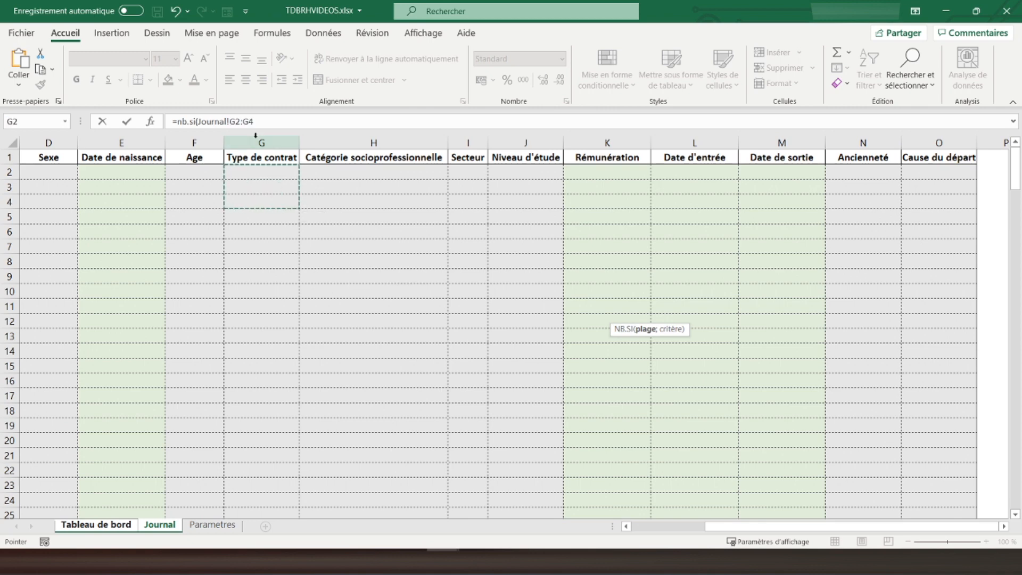
pyautogui.click(269, 120)
pyautogui.press('BackSpace')
pyautogui.write('2')
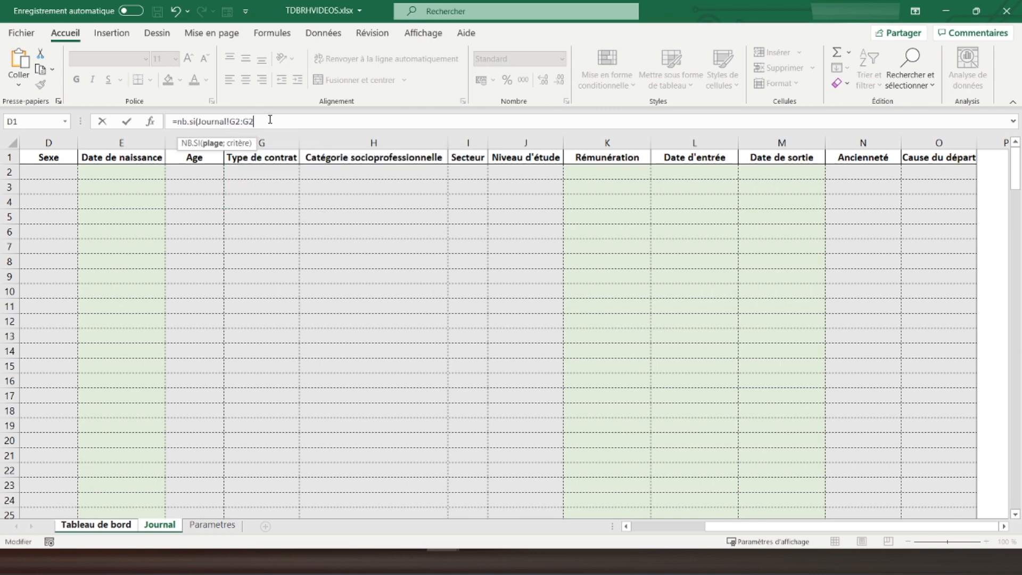
pyautogui.write('00;')
pyautogui.click(100, 527)
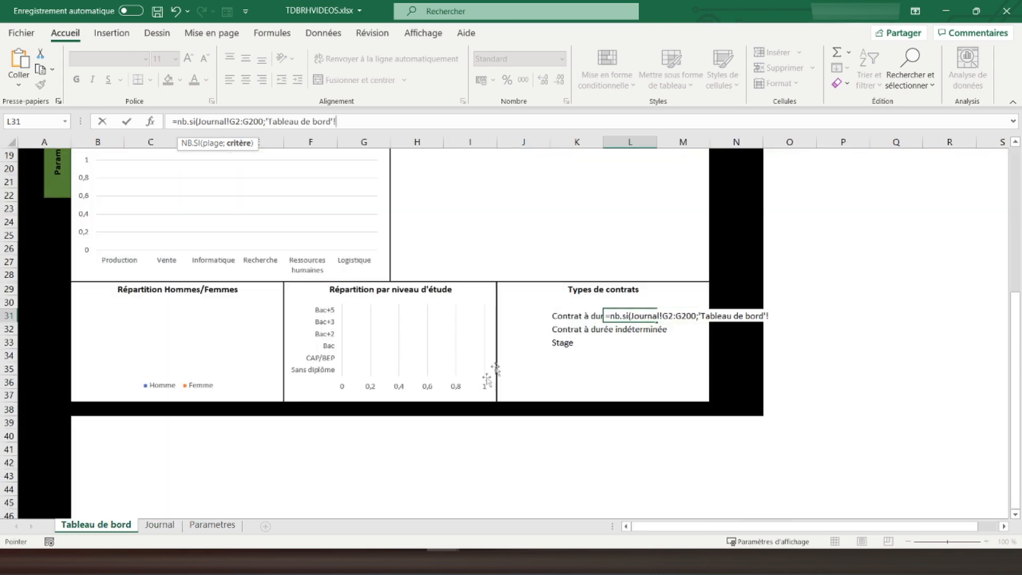
pyautogui.click(562, 317)
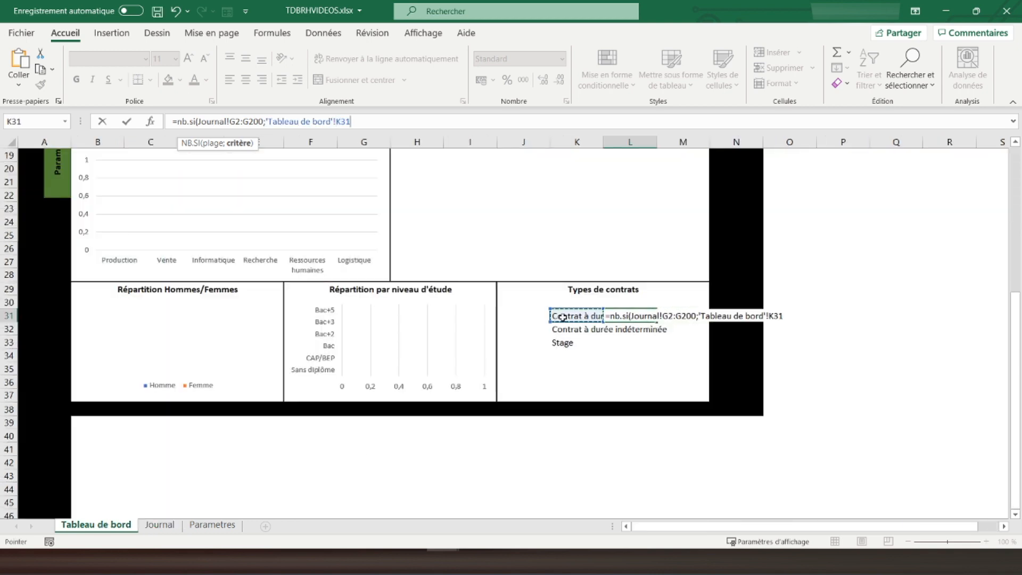
pyautogui.press('Return')
# Step: Make the Journal range in L31 absolute as $G$2:$G$200 and fill the formula down to L33
pyautogui.press('Up')
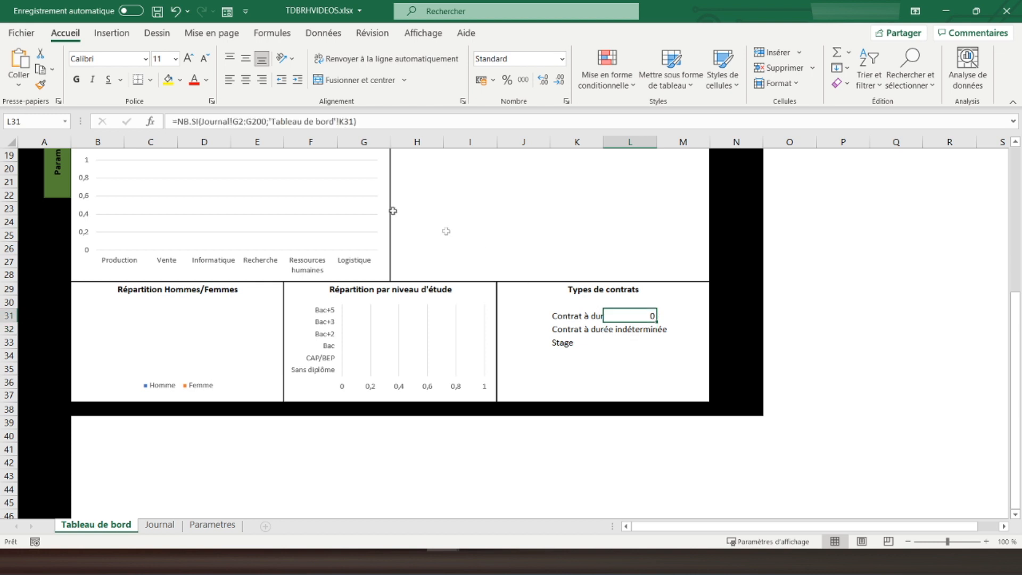
pyautogui.click(240, 121)
pyautogui.press('F4')
pyautogui.click(261, 121)
pyautogui.press('F4')
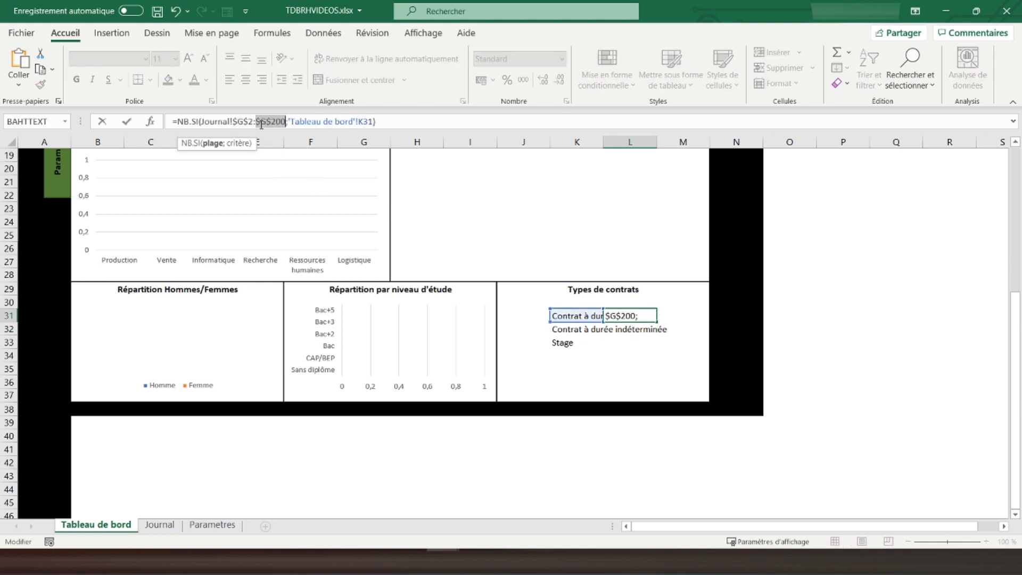
pyautogui.press('Return')
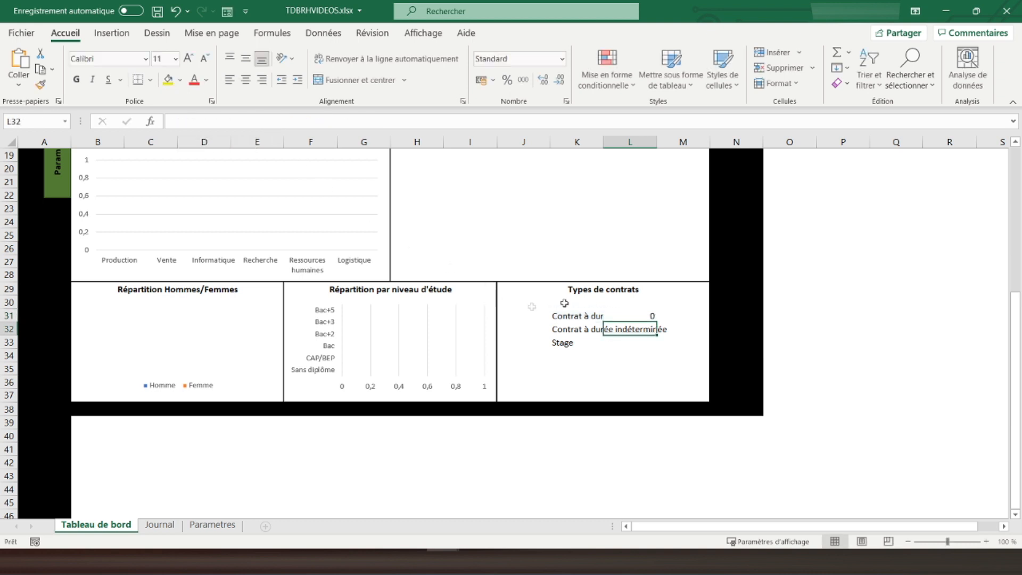
pyautogui.click(617, 314)
pyautogui.moveTo(655, 320); pyautogui.dragTo(651, 342)
# Step: Insert a 2D pie chart from the contract types and counts in K31:L33
pyautogui.moveTo(573, 319); pyautogui.dragTo(620, 344)
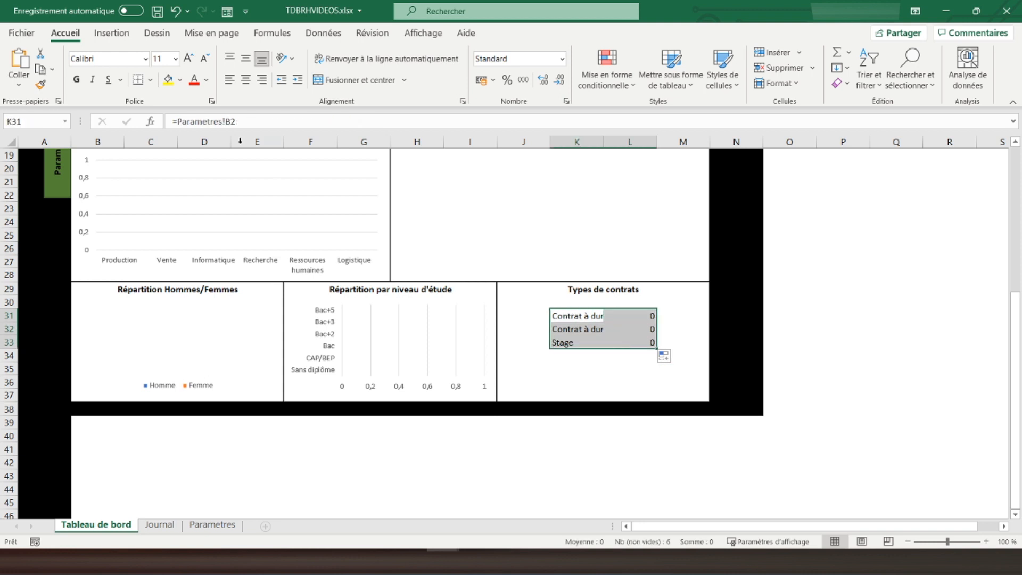
pyautogui.click(112, 35)
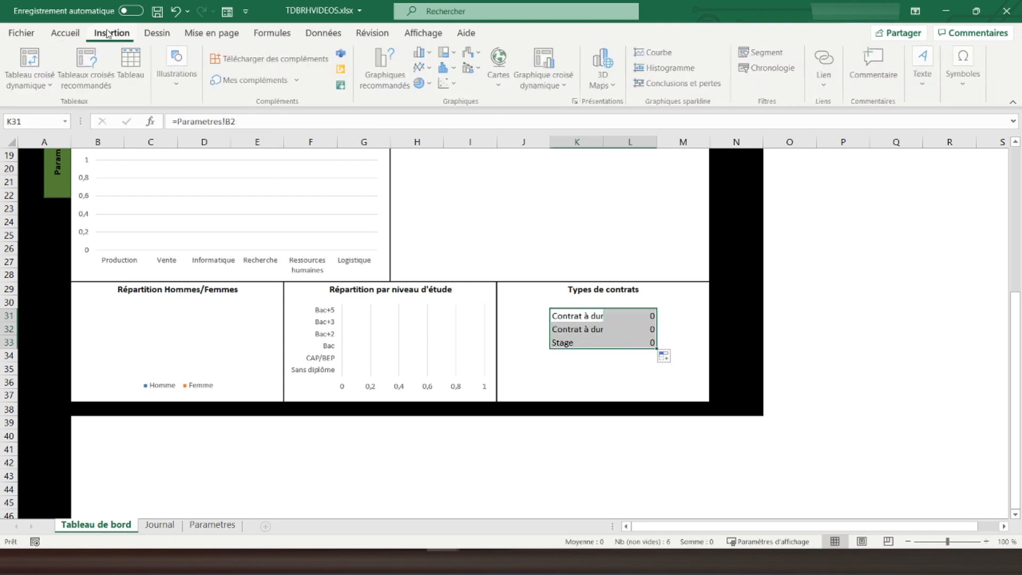
pyautogui.click(423, 84)
pyautogui.click(431, 125)
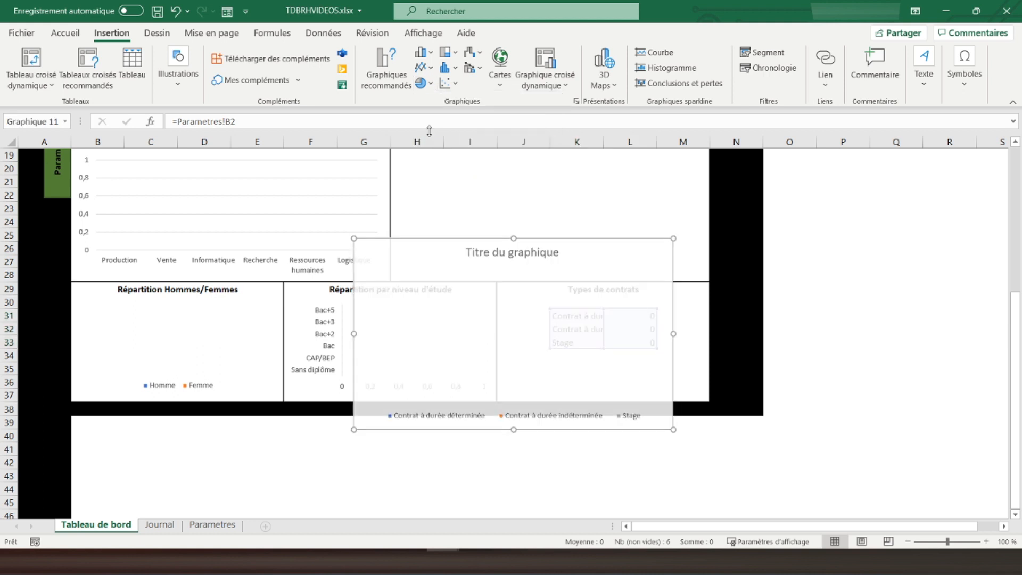
# Step: Remove the contract type pie chart's title and set its chart area to no outline
pyautogui.click(688, 248)
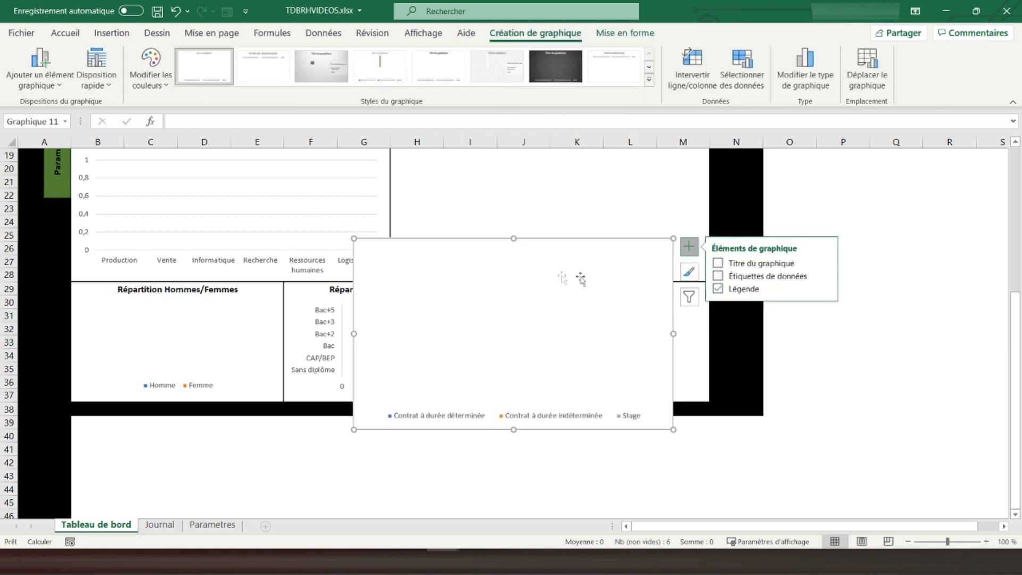
pyautogui.rightClick(638, 254)
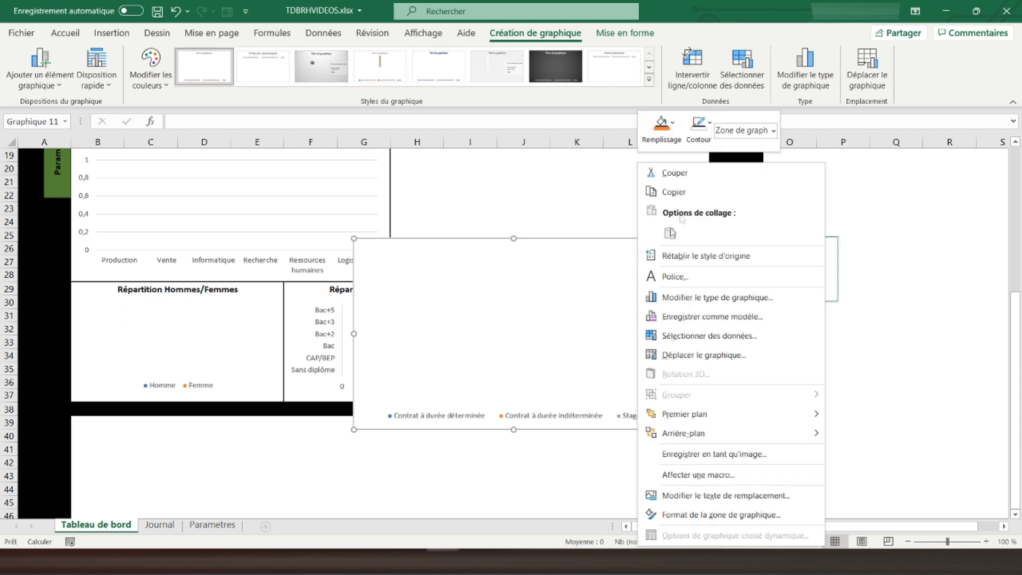
pyautogui.click(698, 128)
pyautogui.click(721, 309)
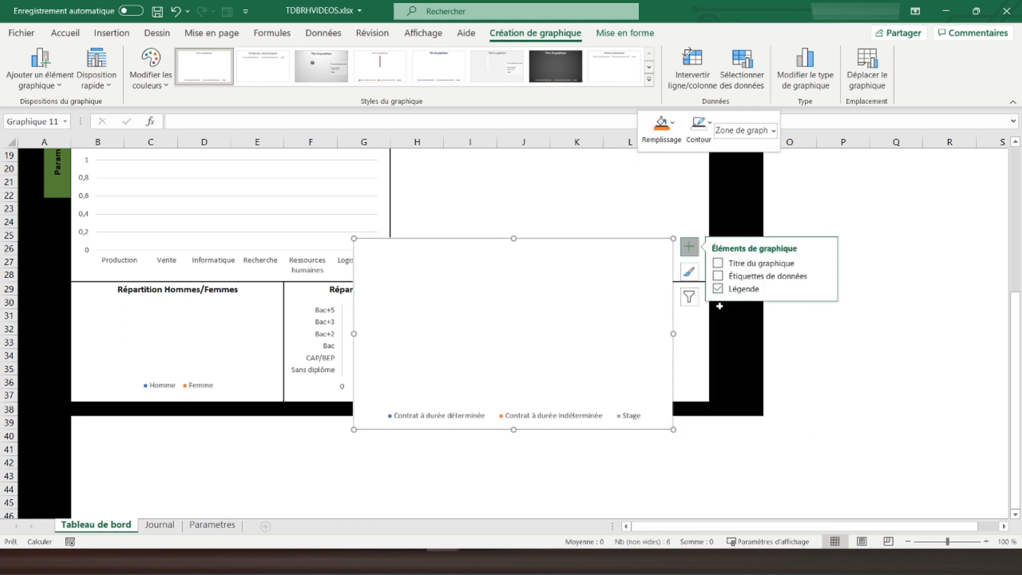
# Step: Move the pie chart over its source data and shrink it to fit the block below the Types de contrats heading
pyautogui.moveTo(418, 244); pyautogui.dragTo(562, 299)
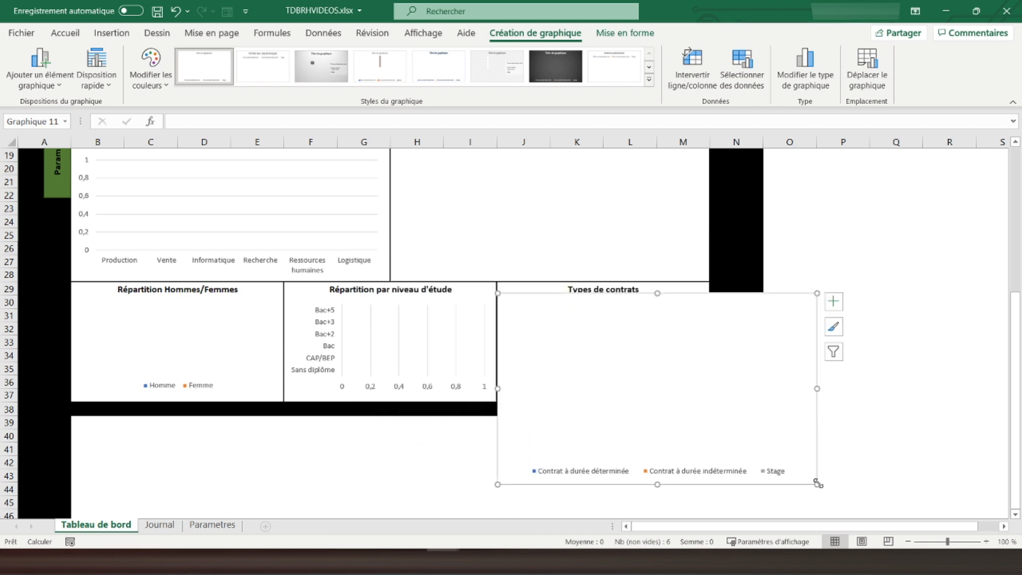
pyautogui.moveTo(817, 484); pyautogui.dragTo(705, 398)
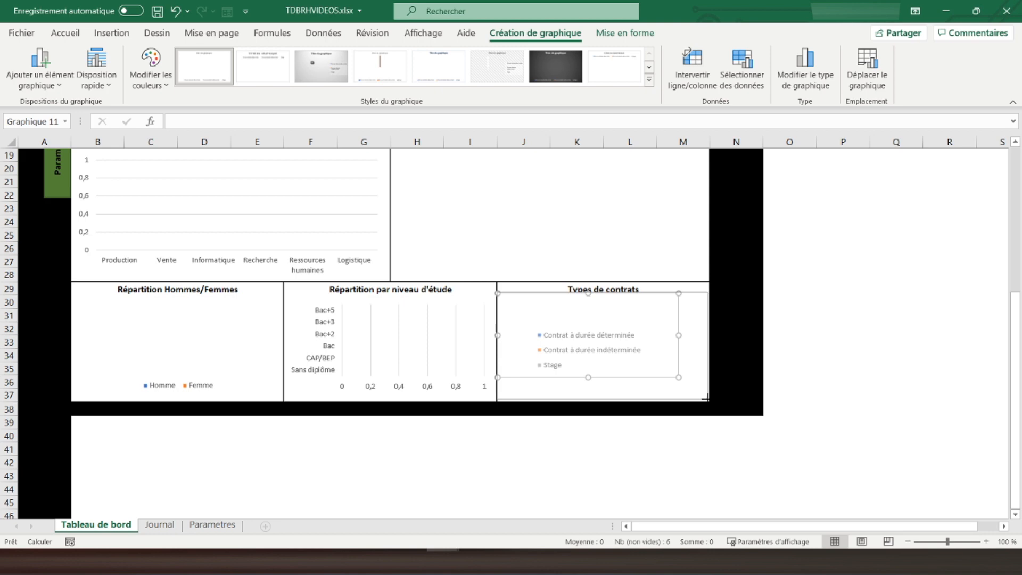
pyautogui.moveTo(601, 294); pyautogui.dragTo(603, 298)
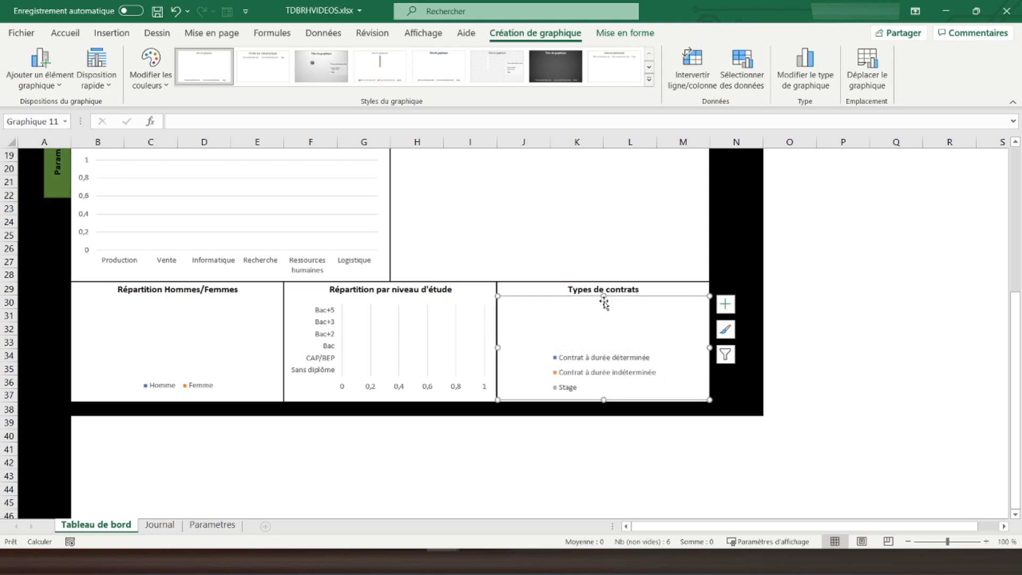
pyautogui.click(533, 288)
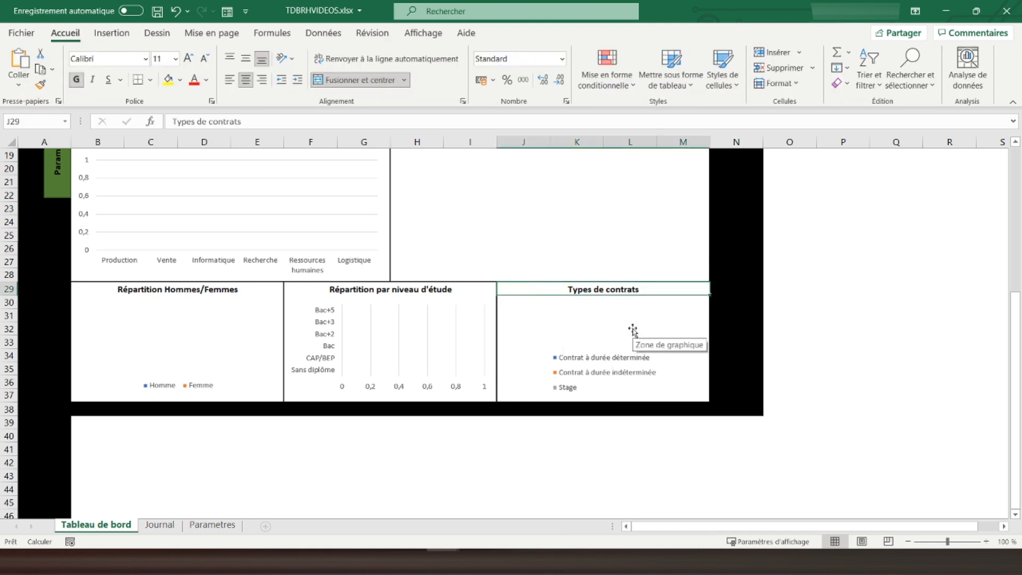
pyautogui.click(840, 329)
# Step: Look over the dashboard's chart blocks, including the Pyramide des ages block, and check the Journal sheet's columns
pyautogui.scroll(2, 535, 431)
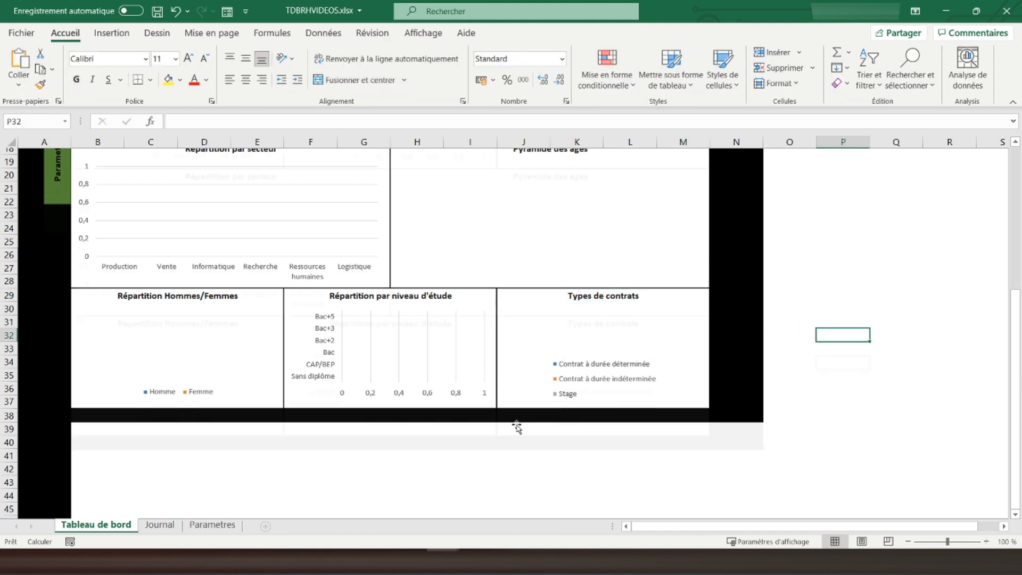
pyautogui.scroll(5, 399, 370)
pyautogui.scroll(-3, 428, 340)
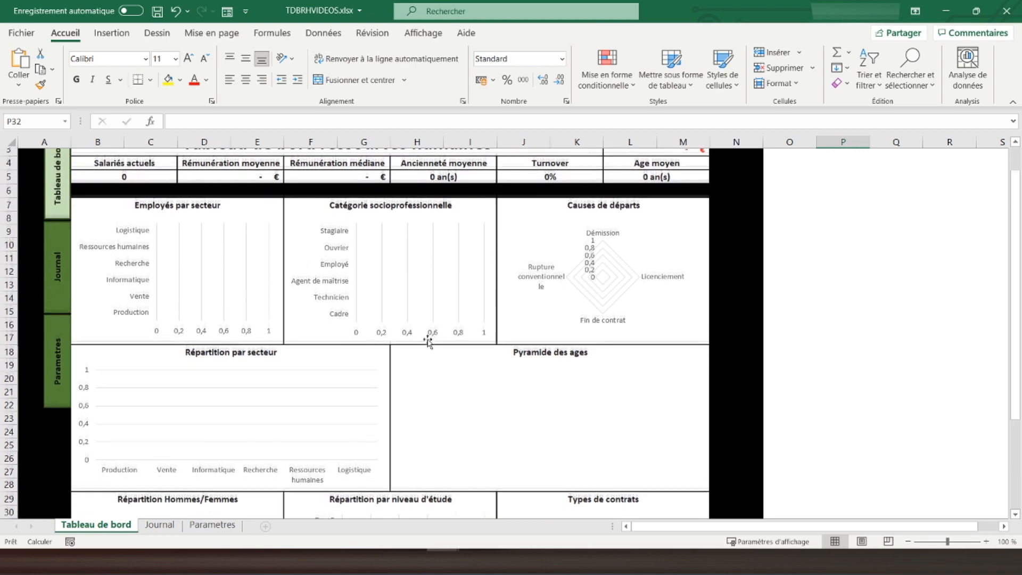
pyautogui.scroll(-2, 427, 340)
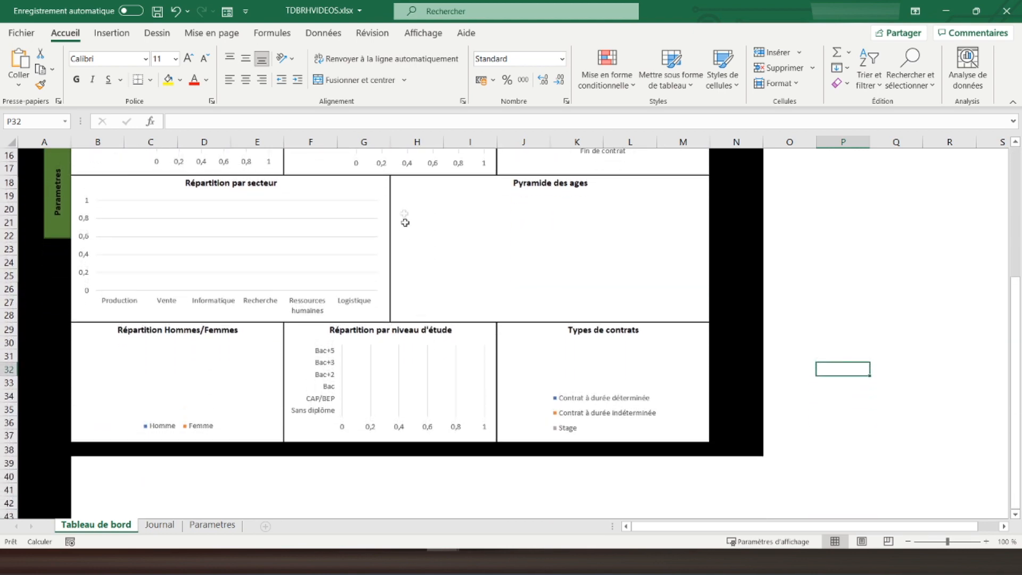
pyautogui.click(408, 184)
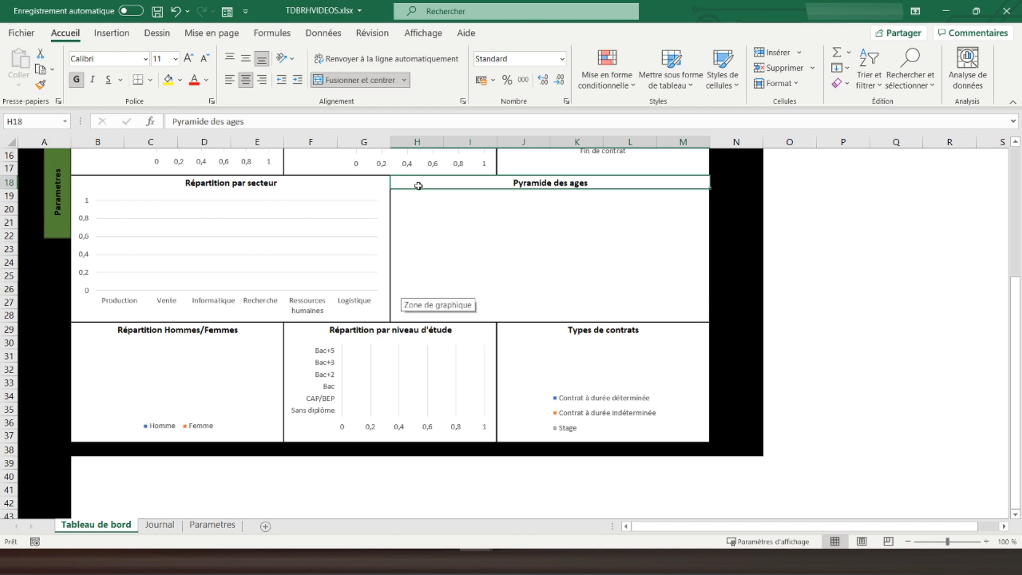
pyautogui.click(159, 524)
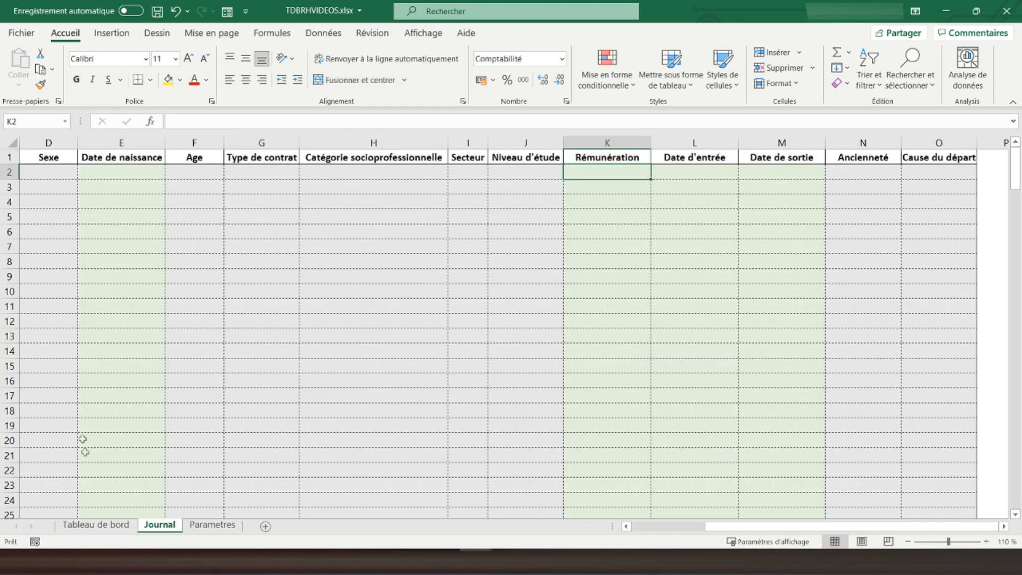
pyautogui.click(101, 524)
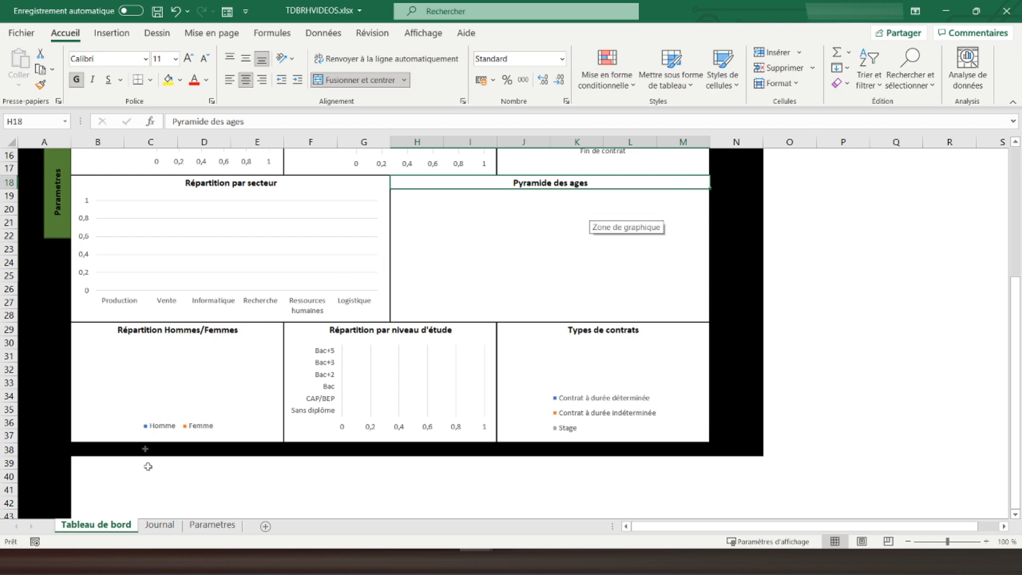
# Step: Examine the employee records on the Journal sheet and review the indicators and charts on the Tableau de bord sheet
pyautogui.click(159, 525)
pyautogui.click(58, 160)
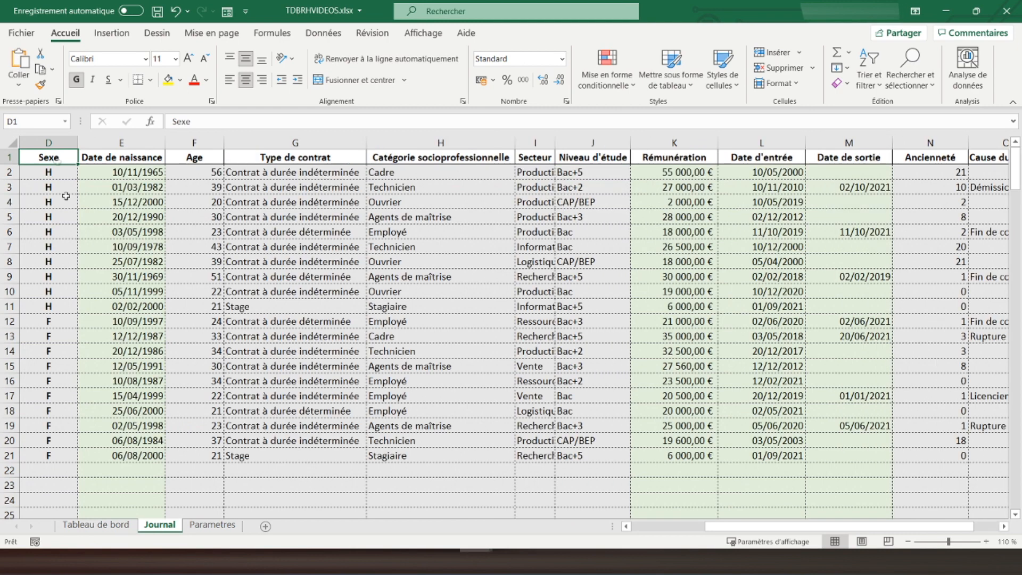
pyautogui.moveTo(769, 526); pyautogui.dragTo(692, 527)
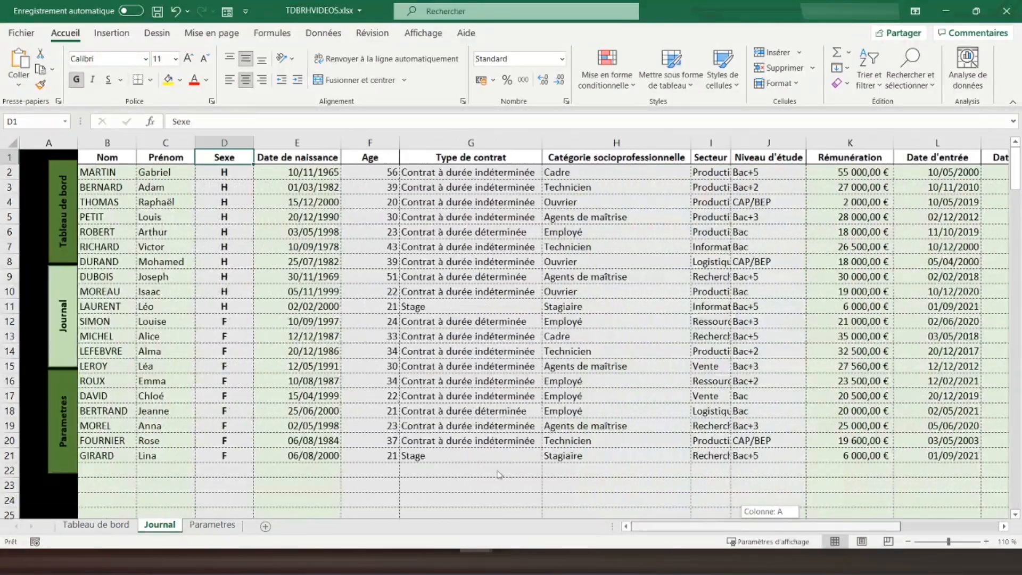
pyautogui.click(109, 526)
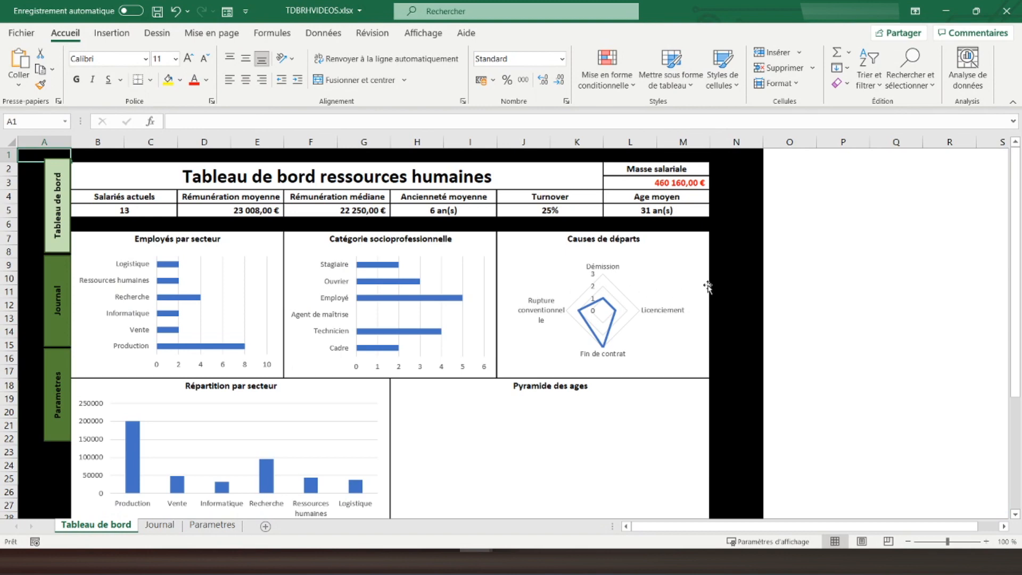
pyautogui.scroll(-1, 711, 283)
pyautogui.scroll(-3, 710, 283)
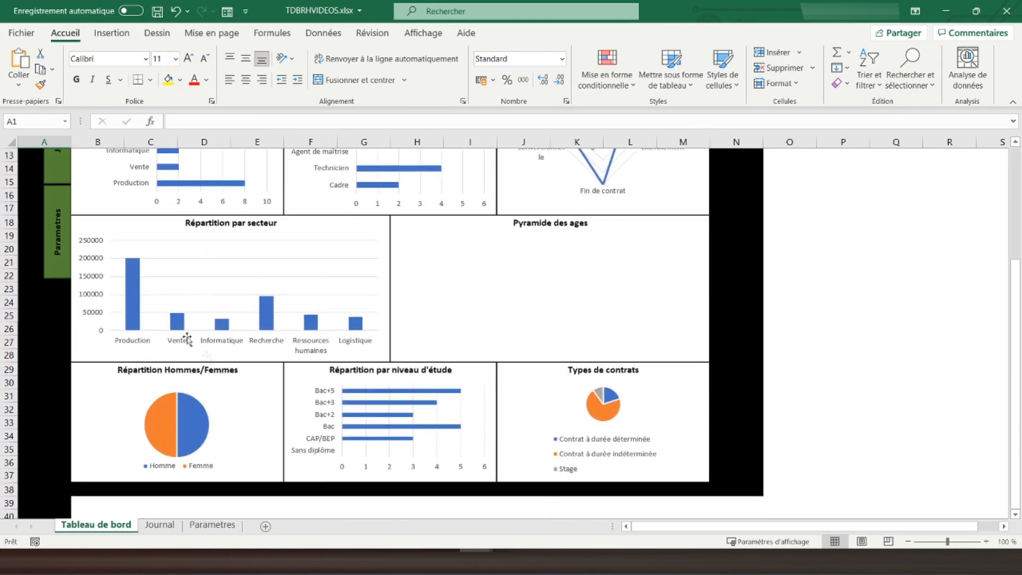
pyautogui.scroll(4, 343, 287)
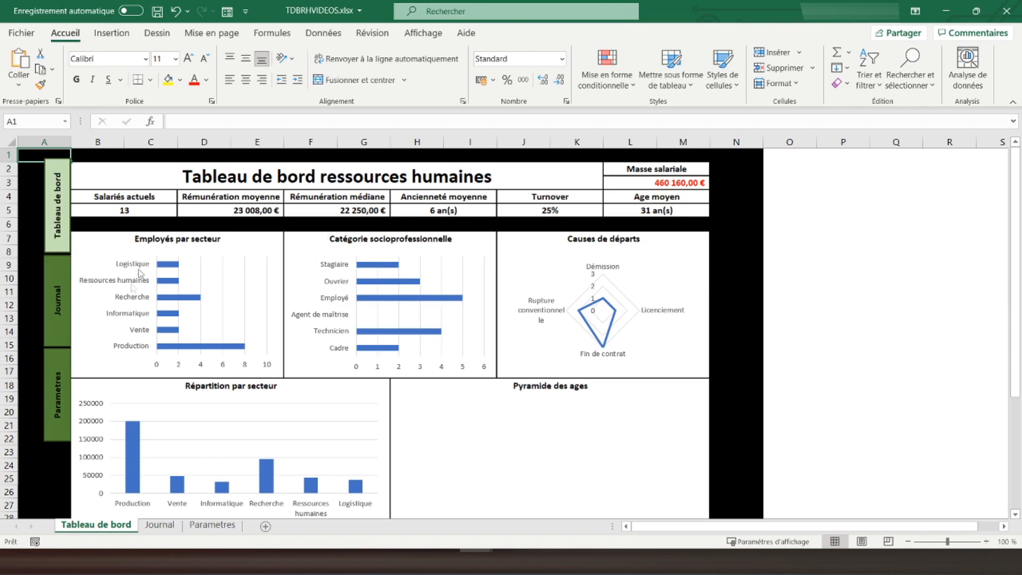
pyautogui.scroll(-4, 148, 331)
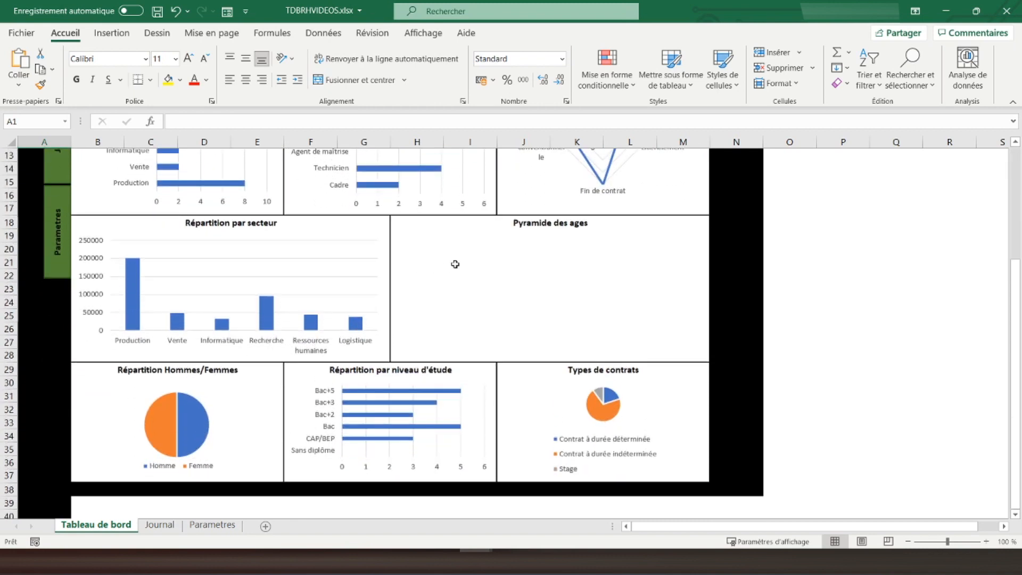
pyautogui.click(481, 254)
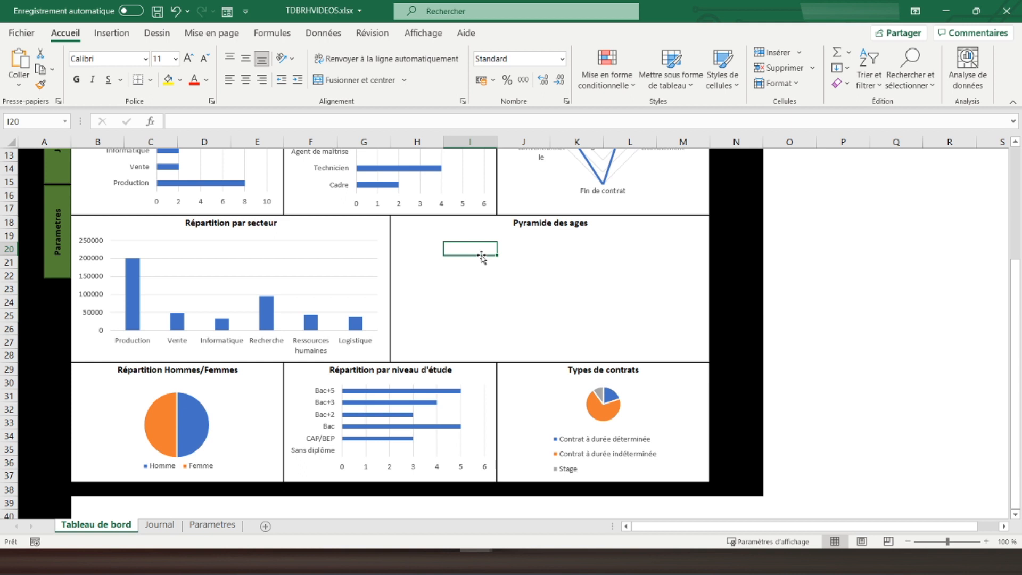
# Step: Enter the column headers Homme in J20 and Femme in K20 under the Pyramide des ages heading
pyautogui.press('Right')
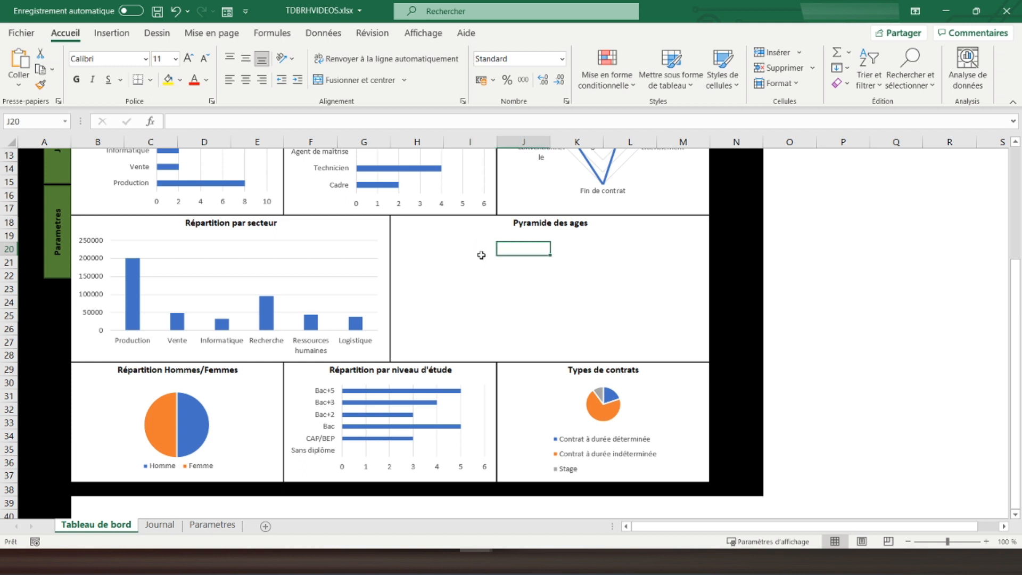
pyautogui.write('Homme')
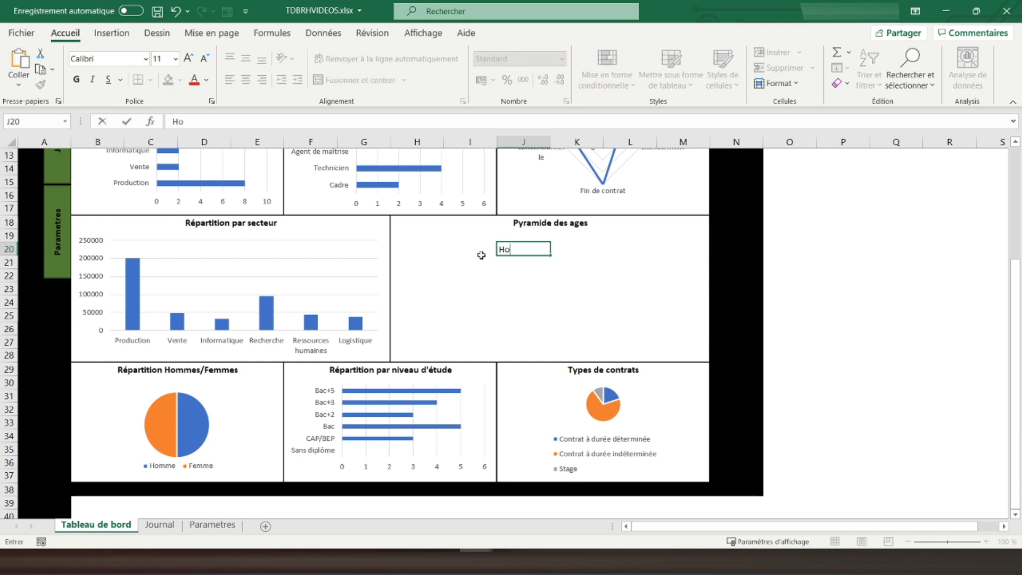
pyautogui.press('Right')
pyautogui.write('Femme')
pyautogui.press('Return')
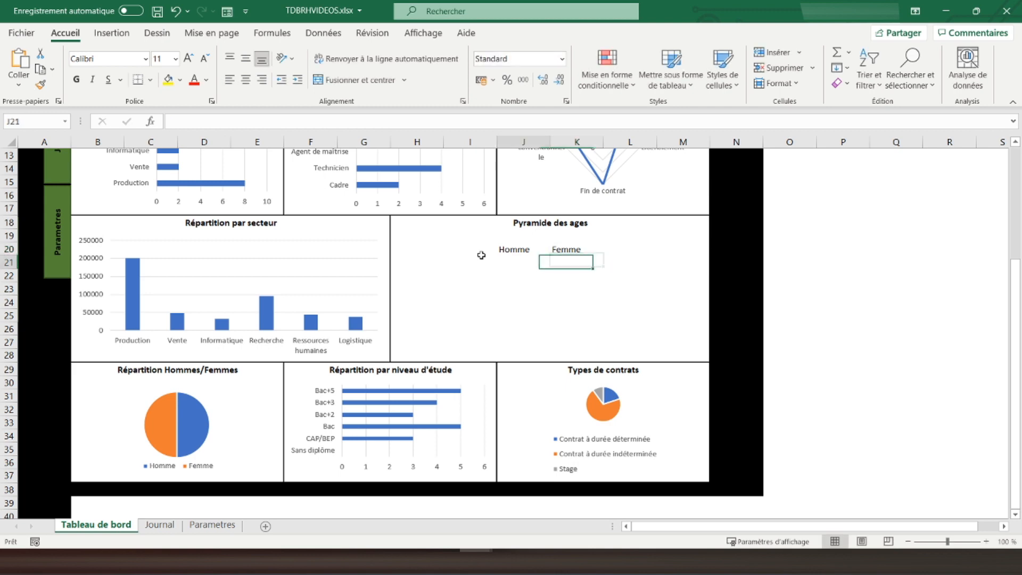
# Step: List the age bands 18-24, 25-34, 35-44, 45-54 and 55 et plus in cells I21 to I25
pyautogui.click(482, 259)
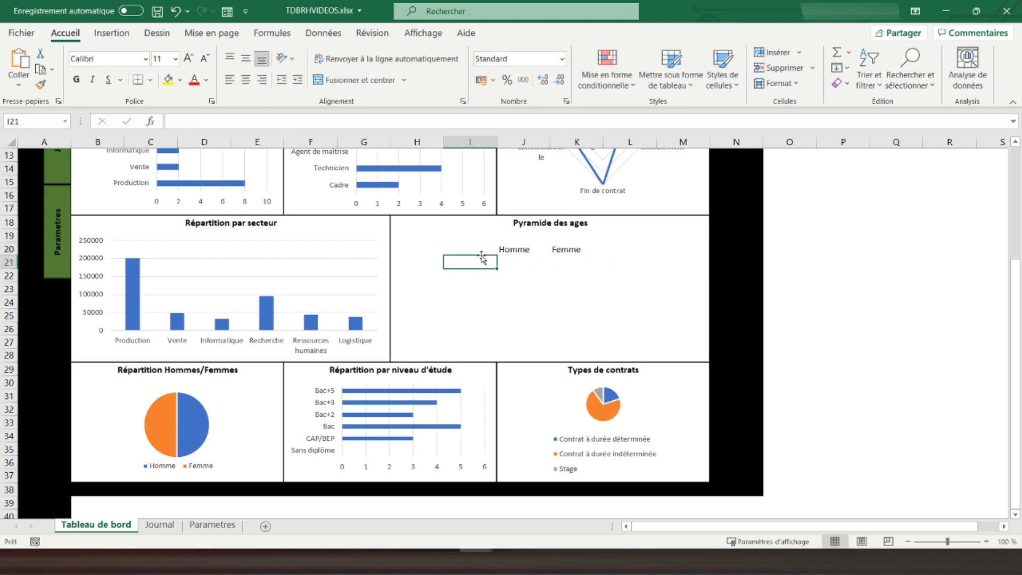
pyautogui.write('18')
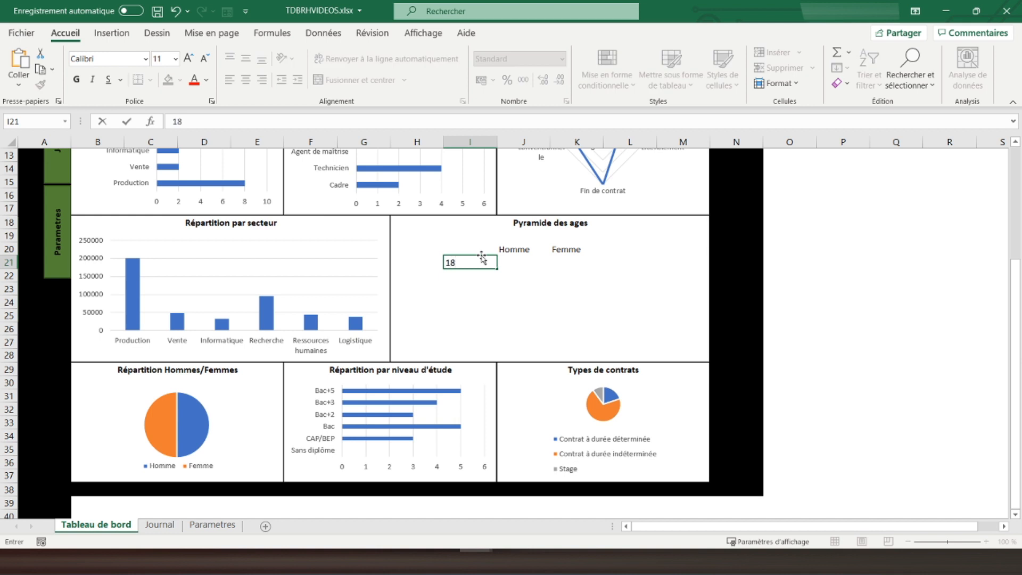
pyautogui.write('-24')
pyautogui.press('Return')
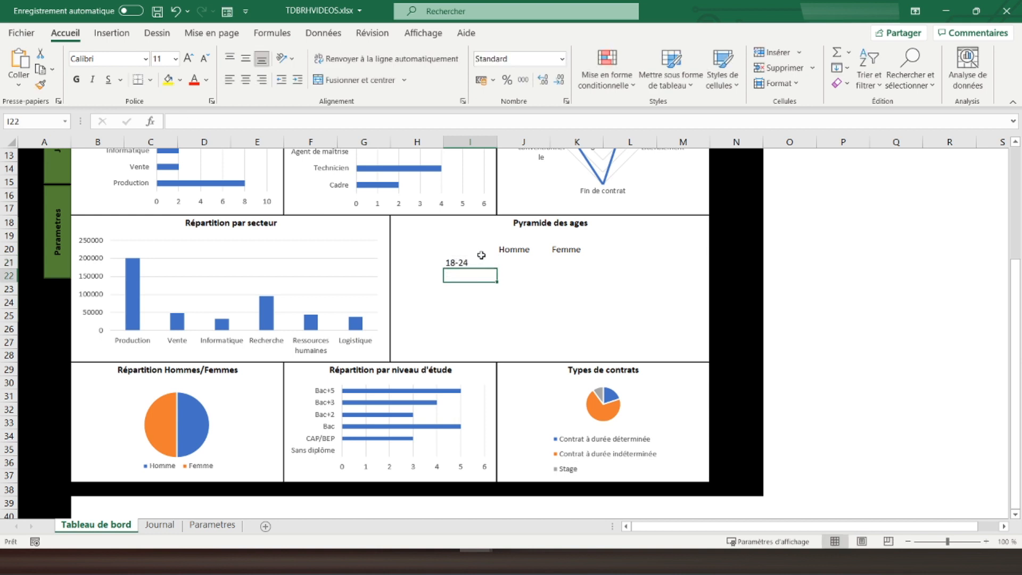
pyautogui.write('25-')
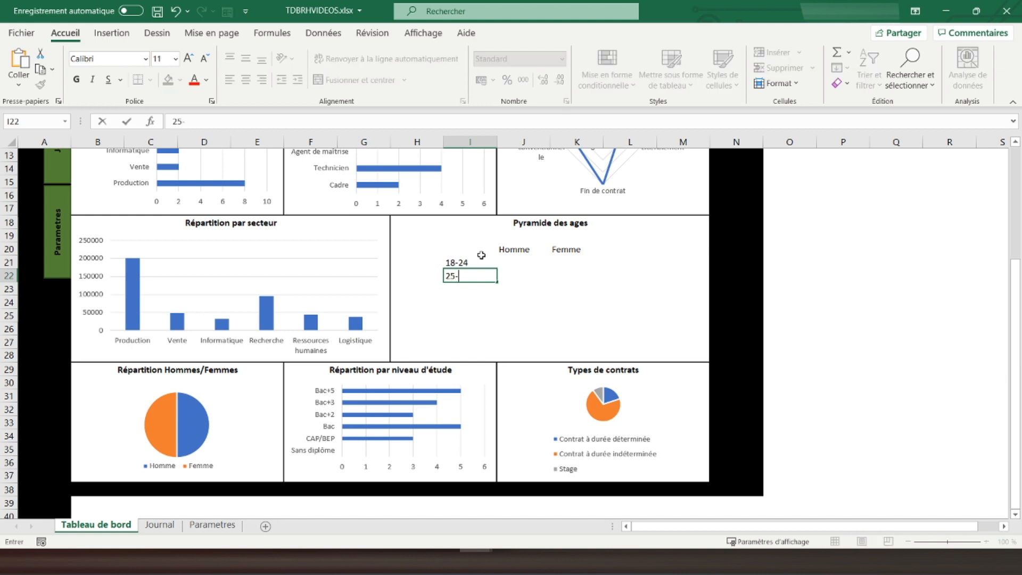
pyautogui.write('34')
pyautogui.hotkey('ctrl', 'Return')
pyautogui.press('Return')
pyautogui.write('35')
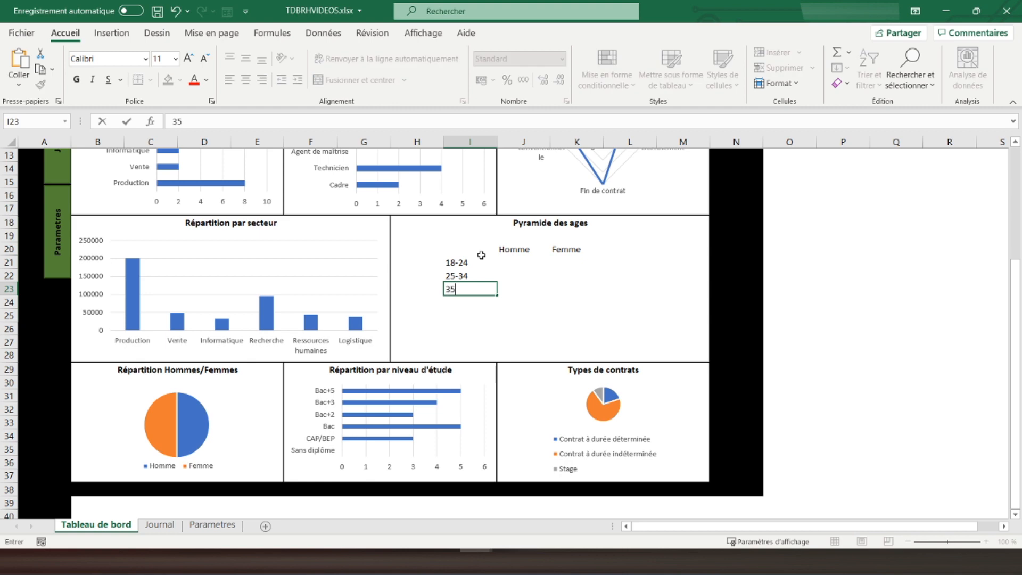
pyautogui.write('-44')
pyautogui.press('Return')
pyautogui.write('4')
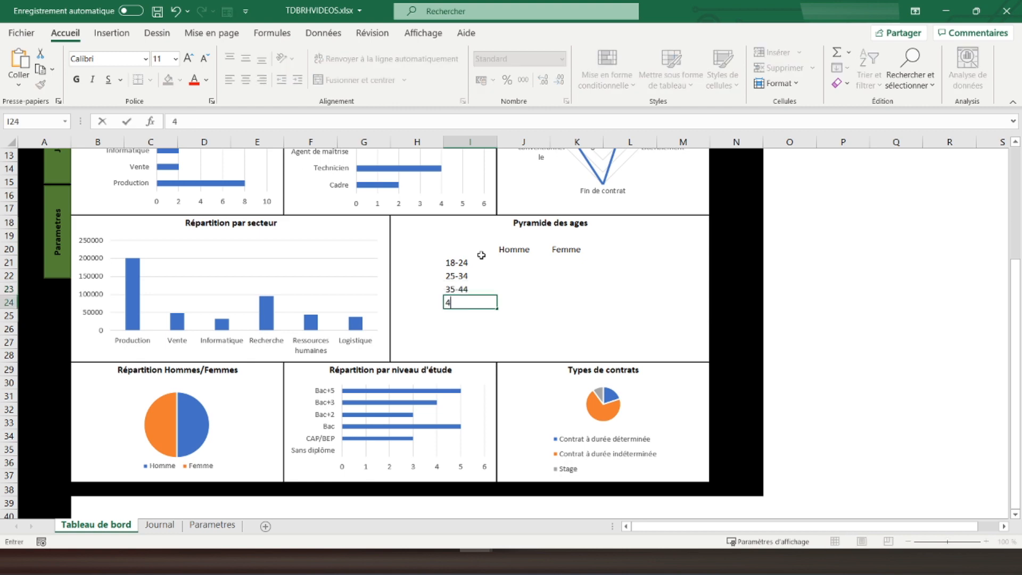
pyautogui.write('5-54')
pyautogui.press('Return')
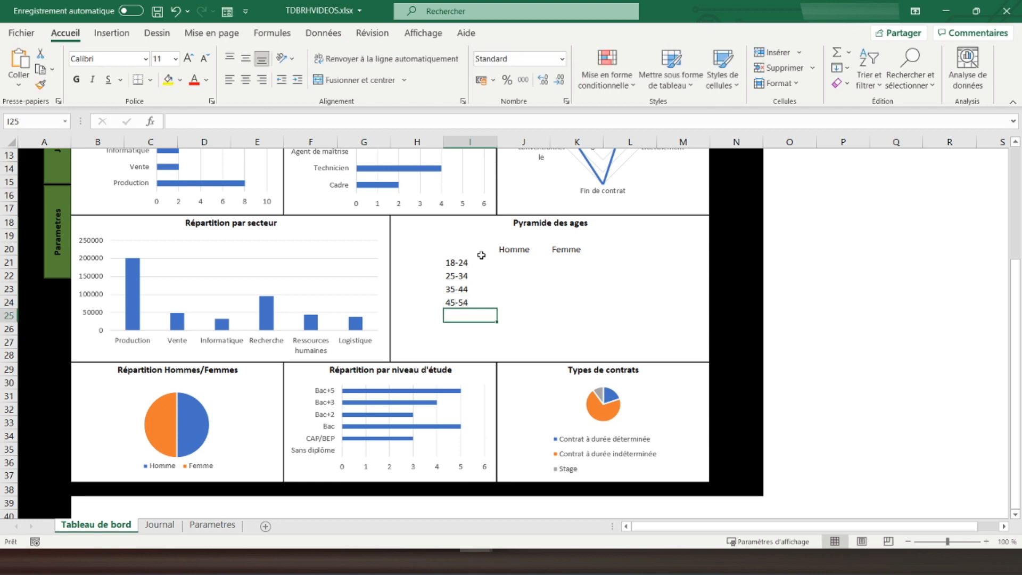
pyautogui.write('55')
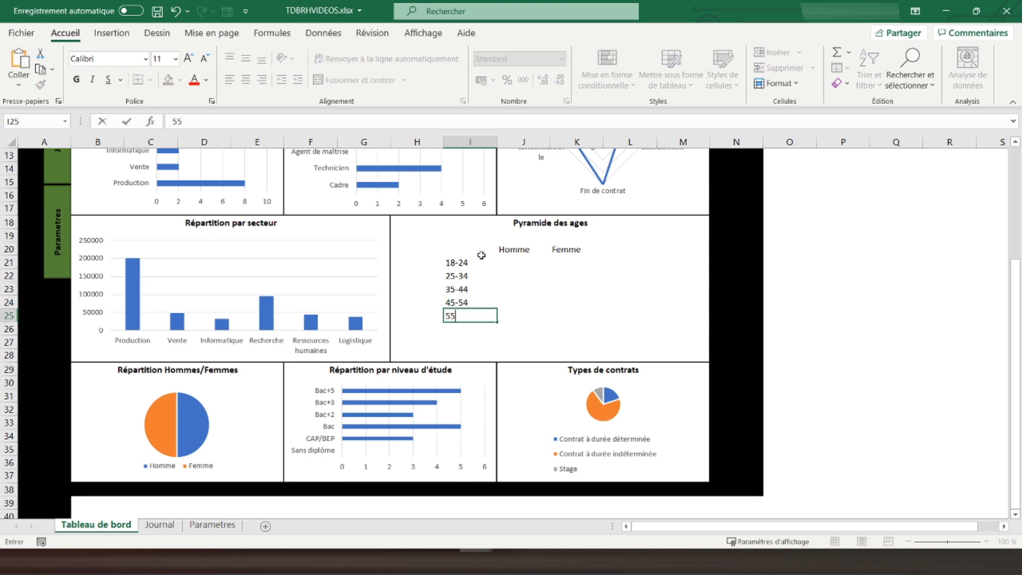
pyautogui.write(' et plus')
pyautogui.press('Tab')
# Step: Begin an NB.SI.ENS formula in J21 with the age range Journal!F2:F200 and the criterion "<25"
pyautogui.press('Up')
pyautogui.press('Up')
pyautogui.press('Up')
pyautogui.press('Up')
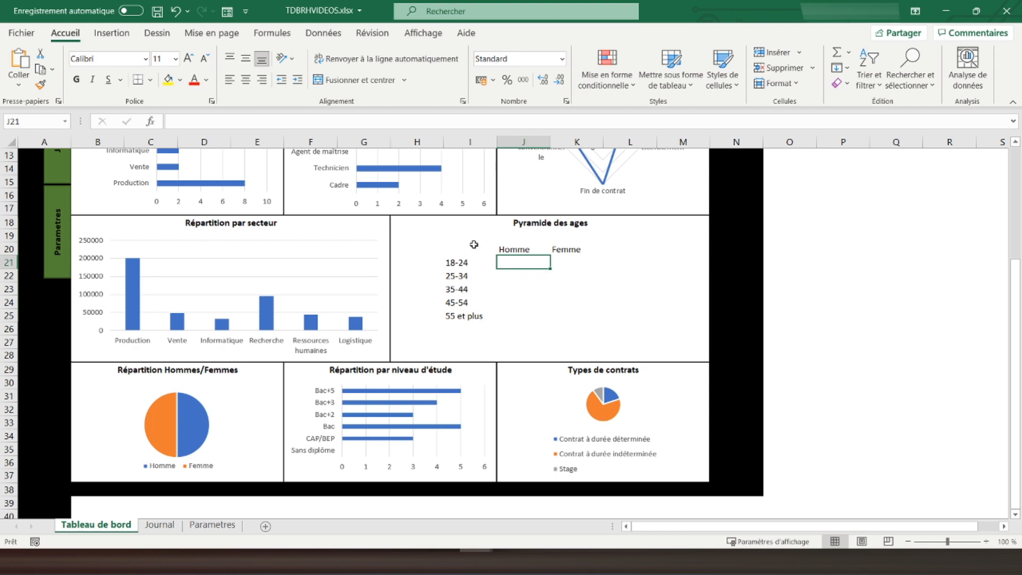
pyautogui.write('=')
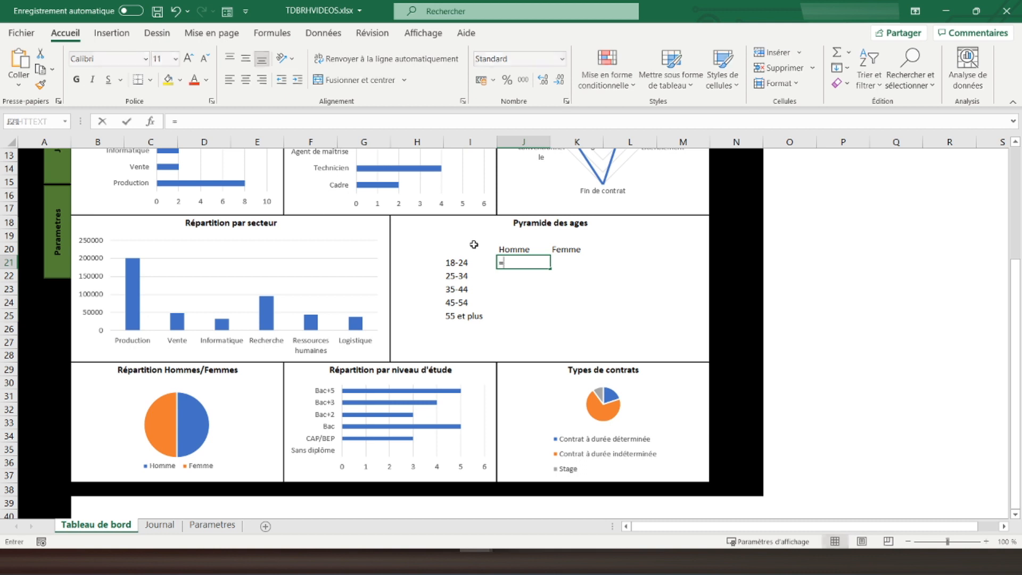
pyautogui.write('nb.si.ens')
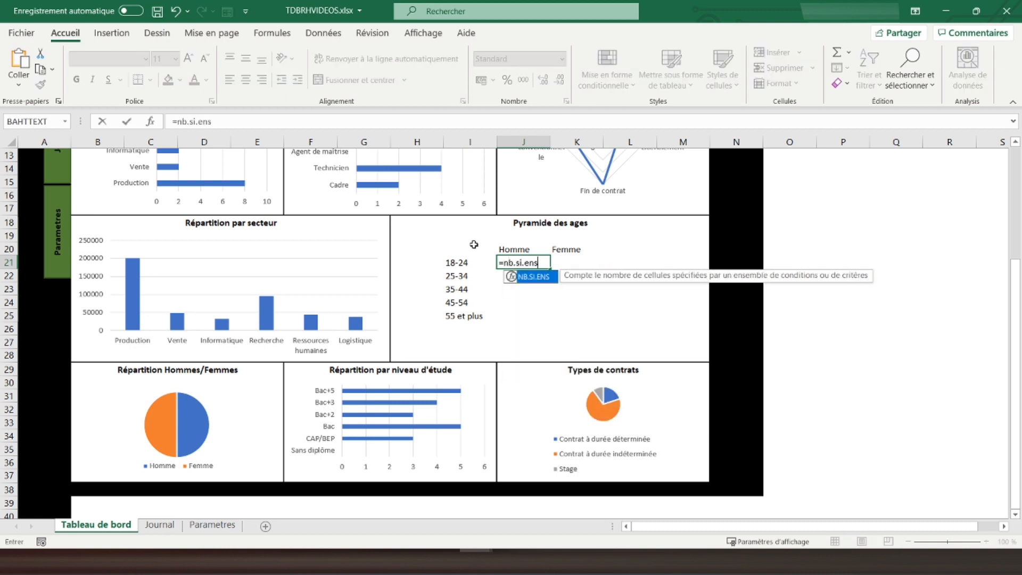
pyautogui.write('(')
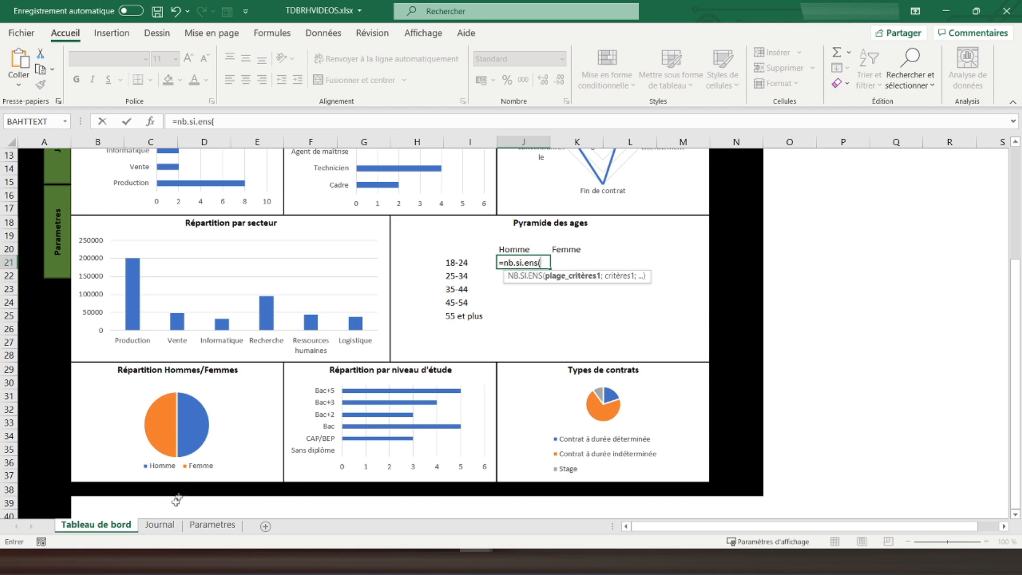
pyautogui.click(154, 527)
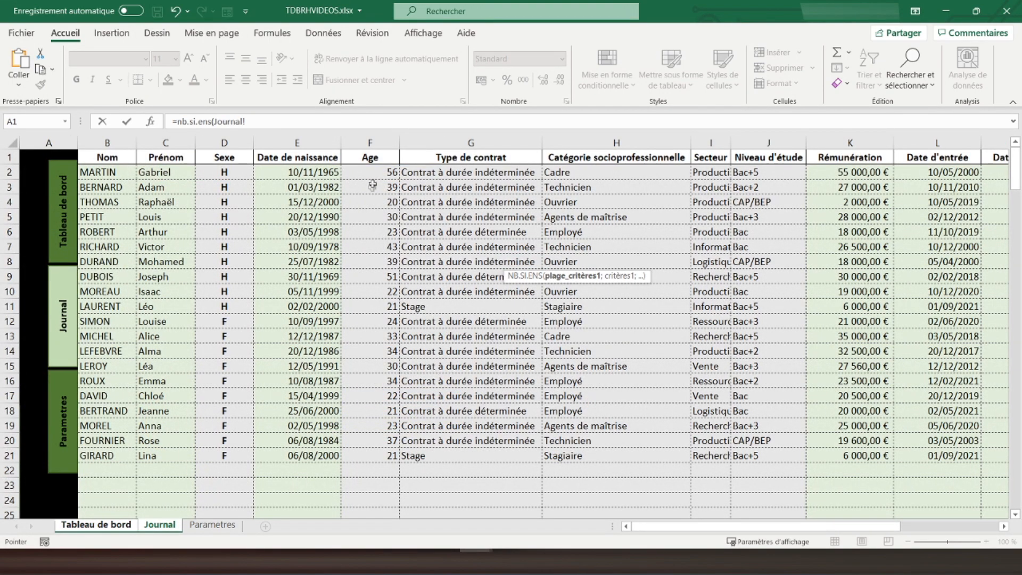
pyautogui.moveTo(373, 172); pyautogui.dragTo(376, 258)
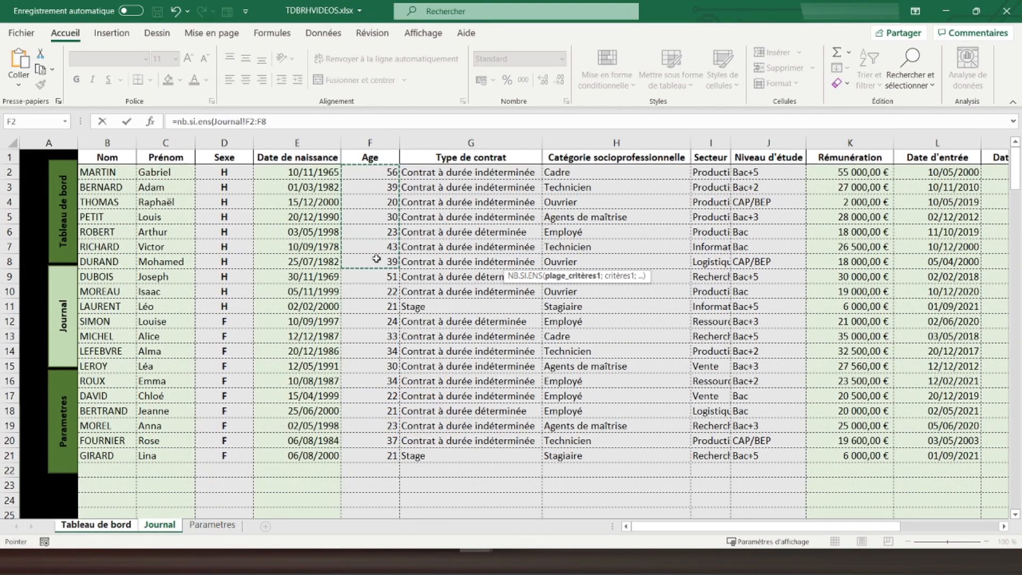
pyautogui.click(313, 126)
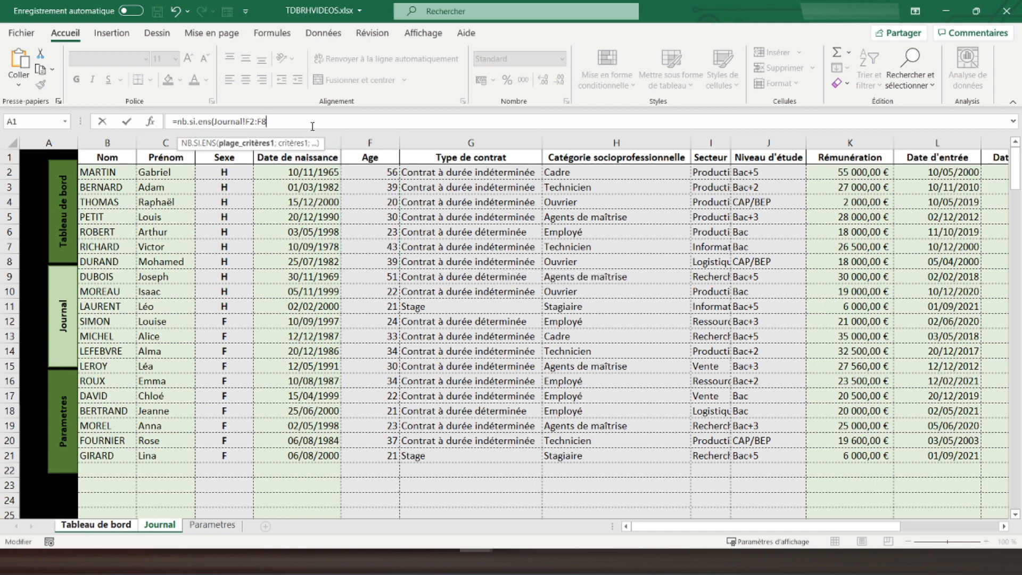
pyautogui.press('BackSpace')
pyautogui.write('200;')
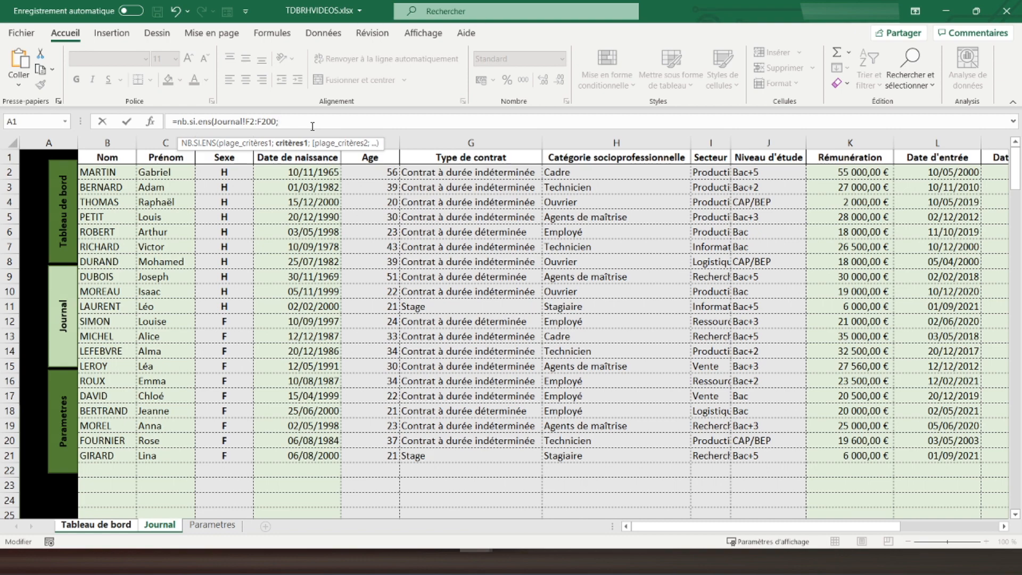
pyautogui.write('">')
pyautogui.press('BackSpace')
pyautogui.write('<25 ";')
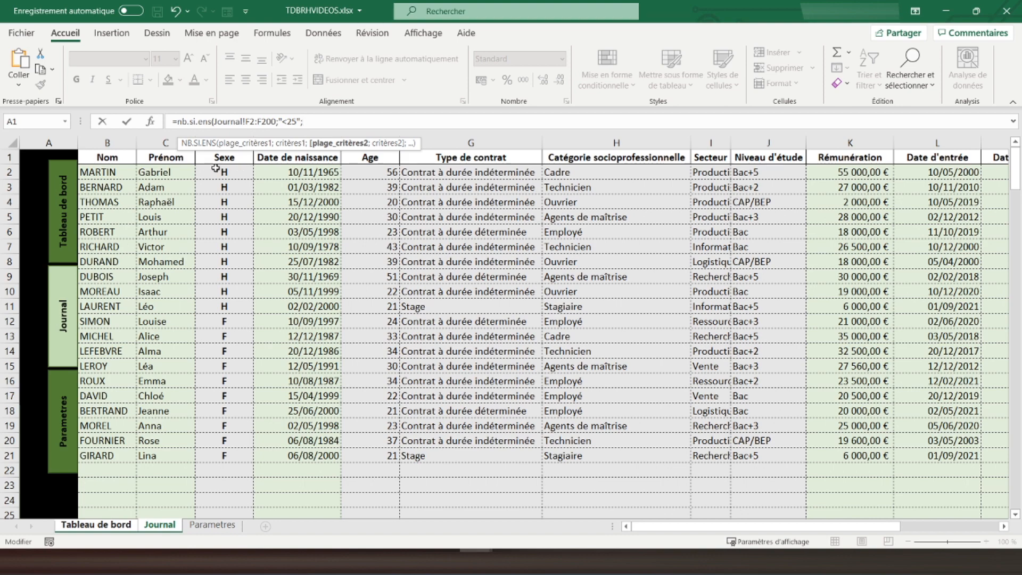
# Step: Complete the J21 formula with the Sexe range Journal!D2:D200 and the criterion "H"
pyautogui.moveTo(216, 171); pyautogui.dragTo(223, 258)
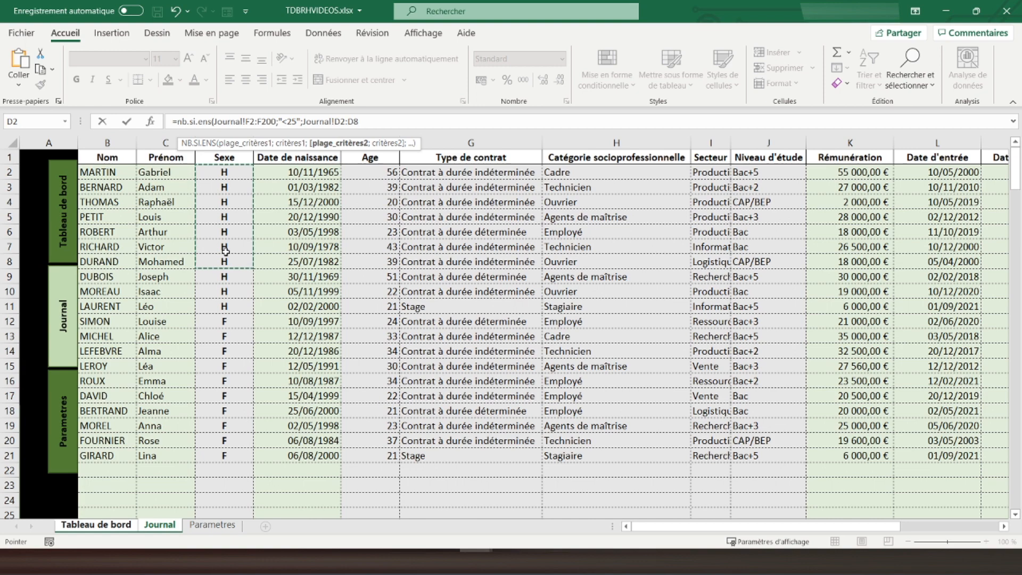
pyautogui.press('BackSpace')
pyautogui.write('200')
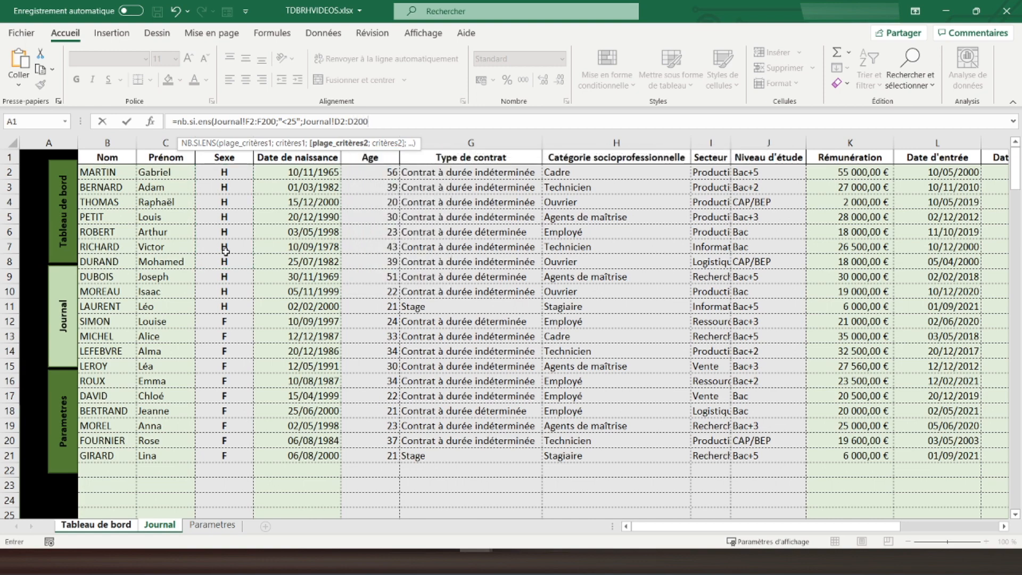
pyautogui.write(';')
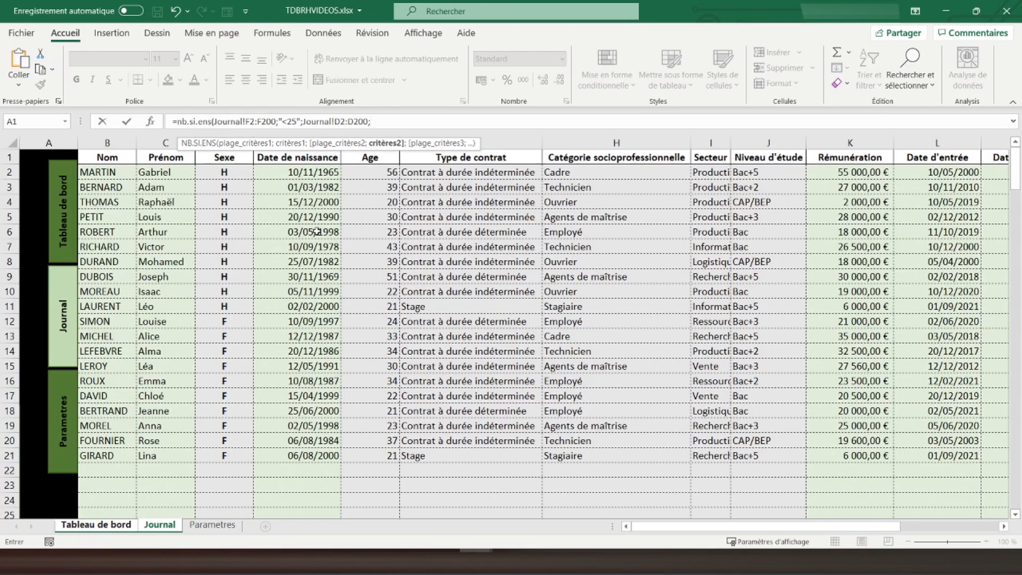
pyautogui.write('"H"')
pyautogui.write(')')
pyautogui.press('Return')
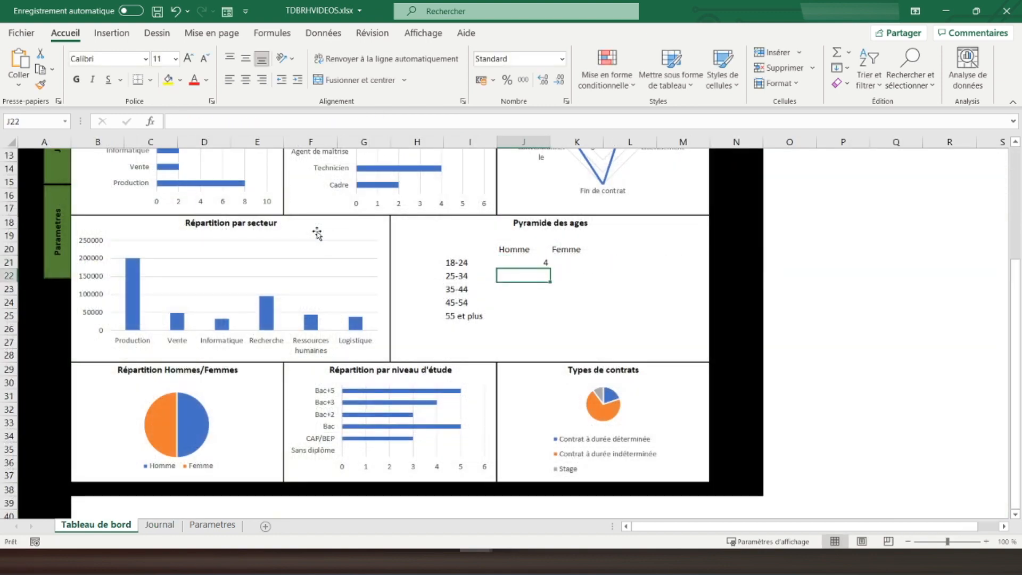
# Step: Check the J21 count against the ages of the men under 25 on the Journal sheet, and return to Tableau de bord
pyautogui.click(516, 264)
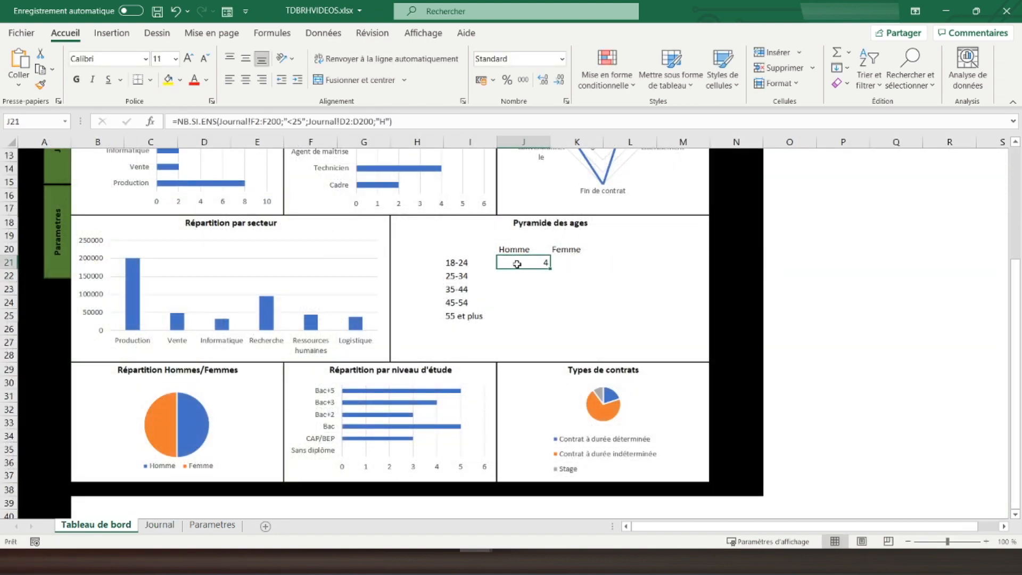
pyautogui.click(161, 523)
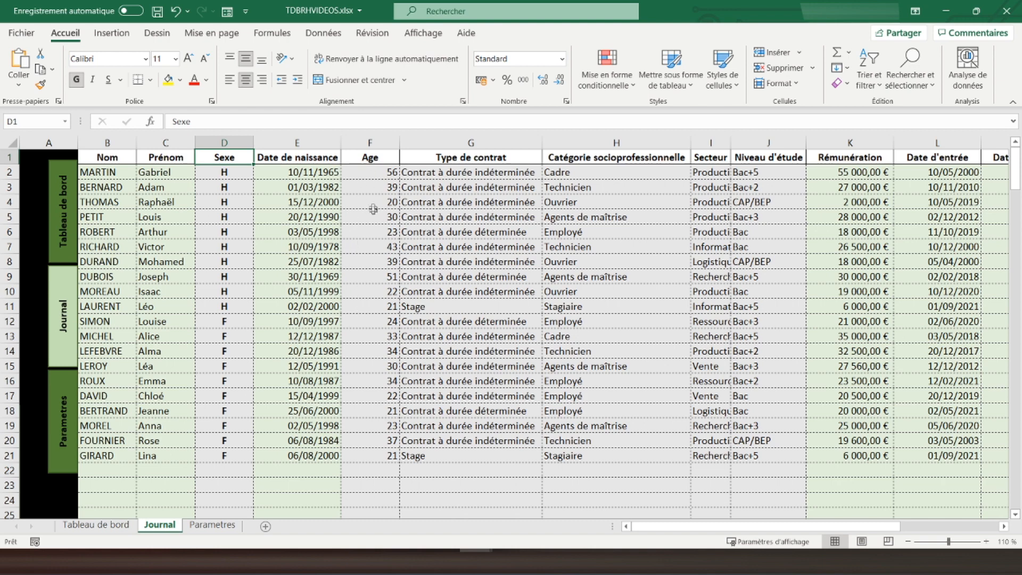
pyautogui.click(378, 232)
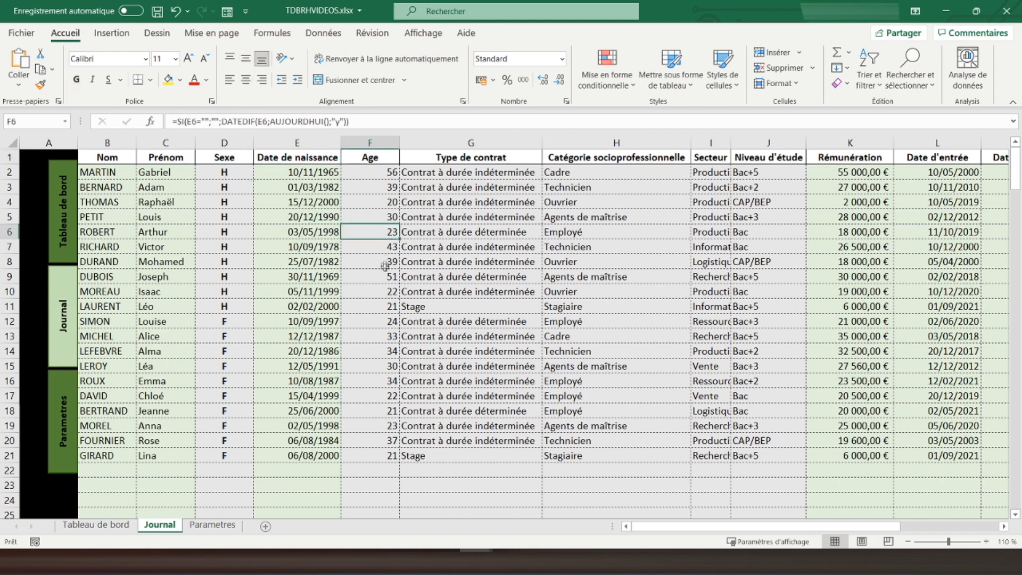
pyautogui.click(374, 287)
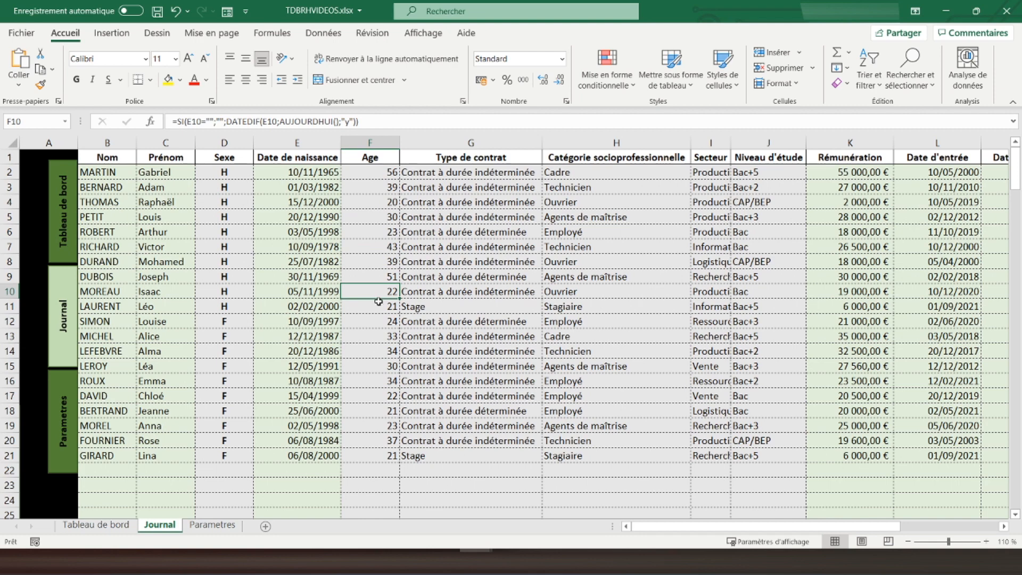
pyautogui.click(377, 307)
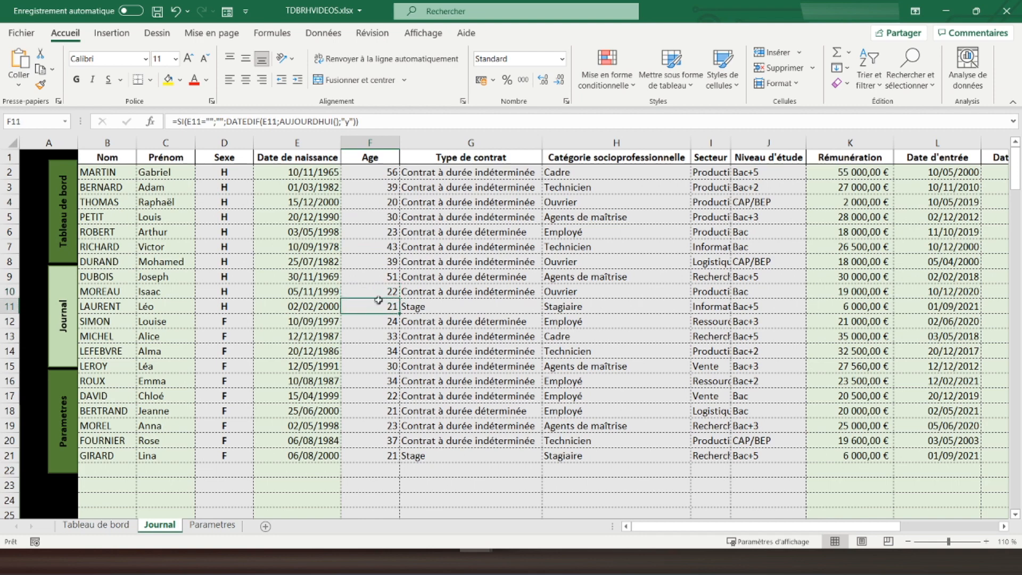
pyautogui.click(367, 200)
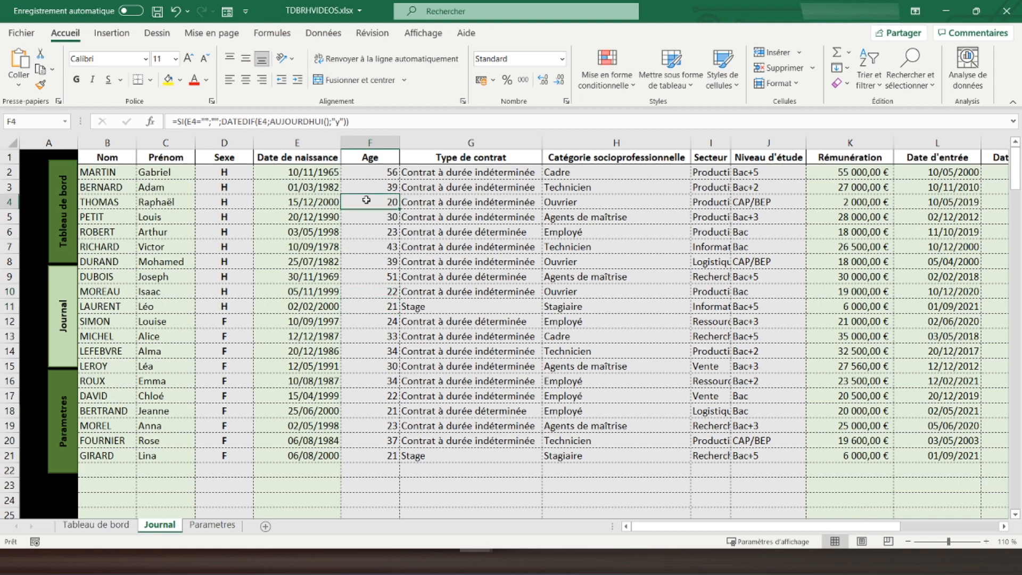
pyautogui.click(95, 524)
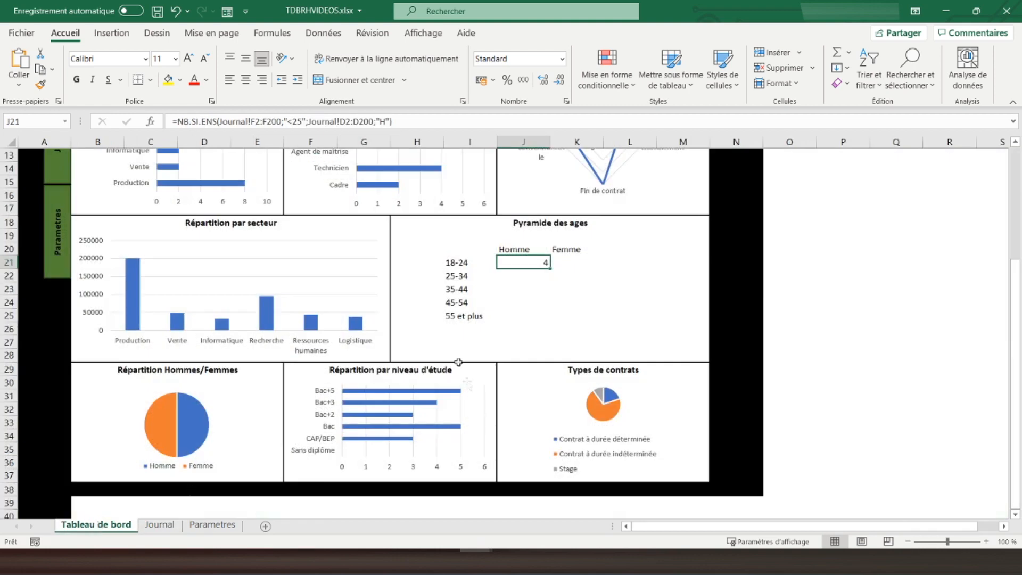
pyautogui.click(570, 265)
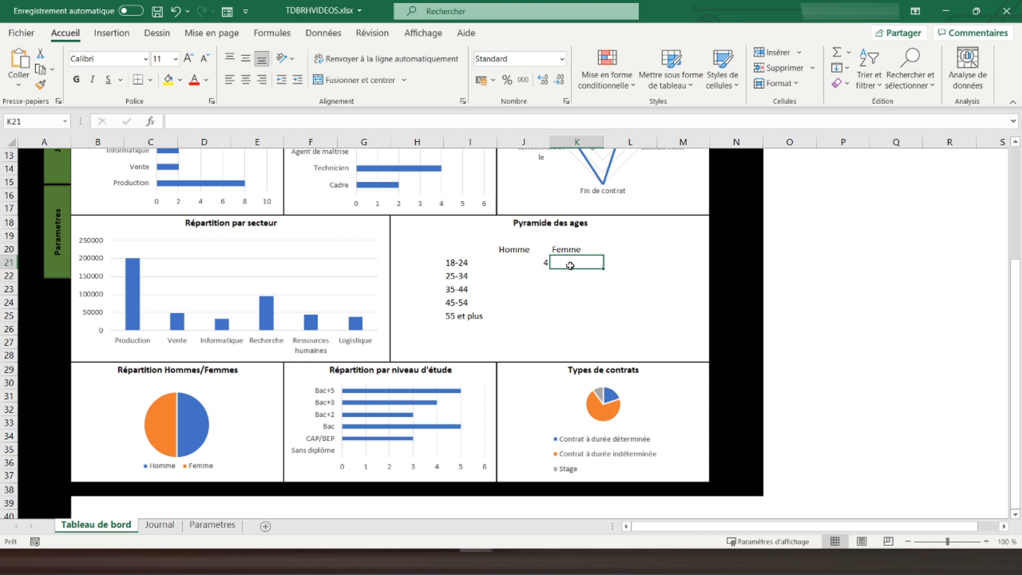
pyautogui.write('=')
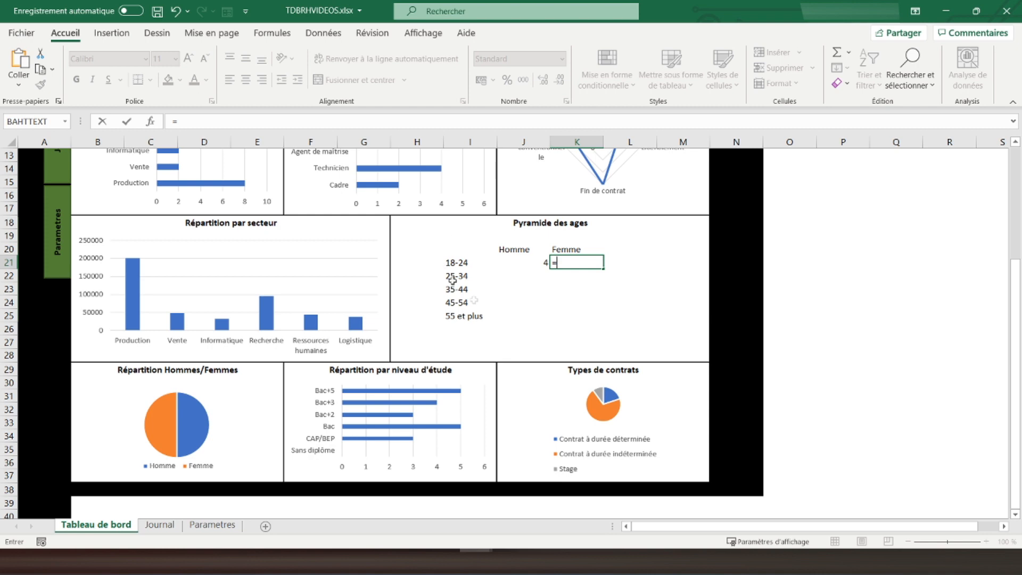
pyautogui.write('-')
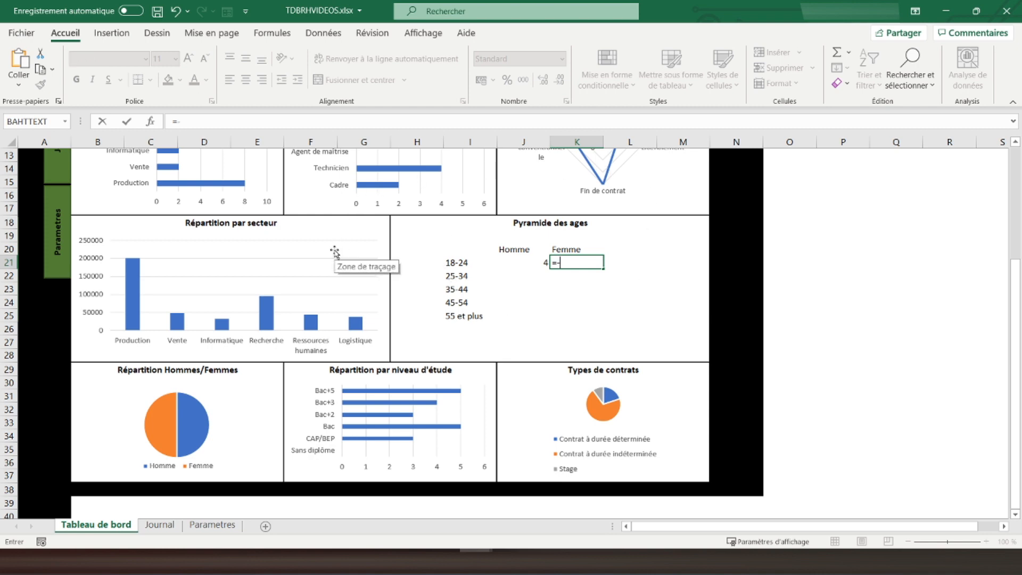
pyautogui.write('nb')
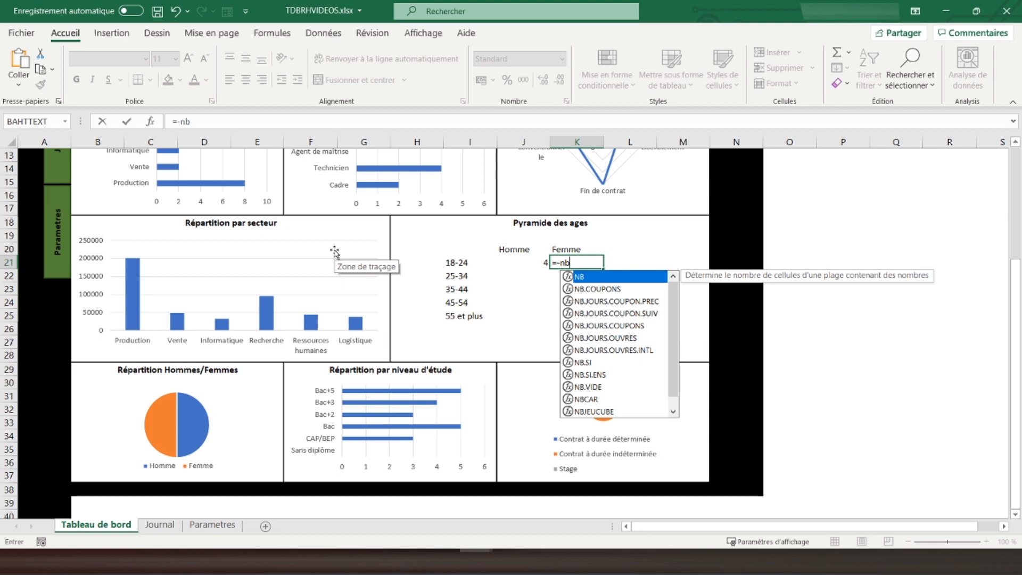
pyautogui.write('.')
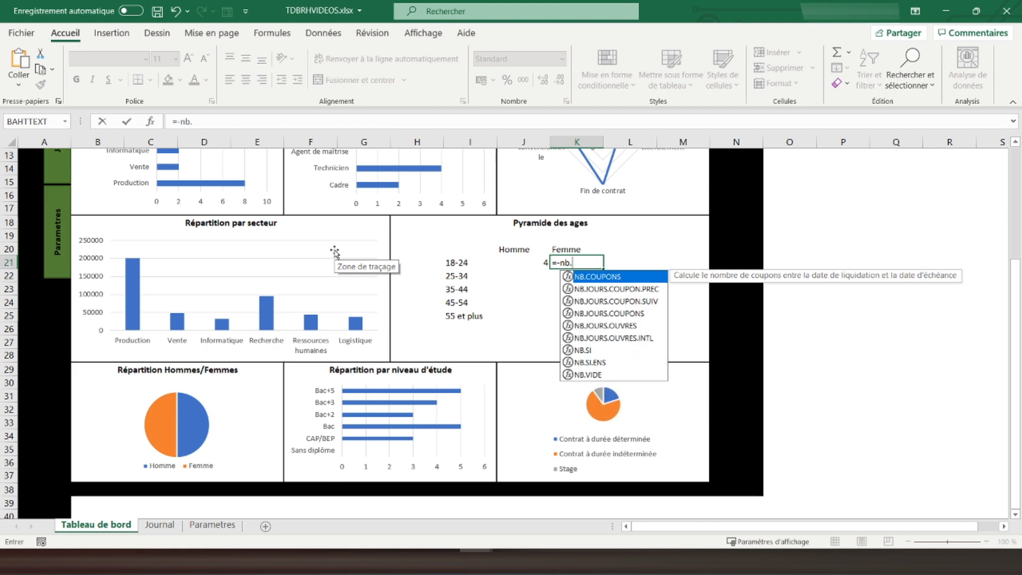
pyautogui.write('si.ens(')
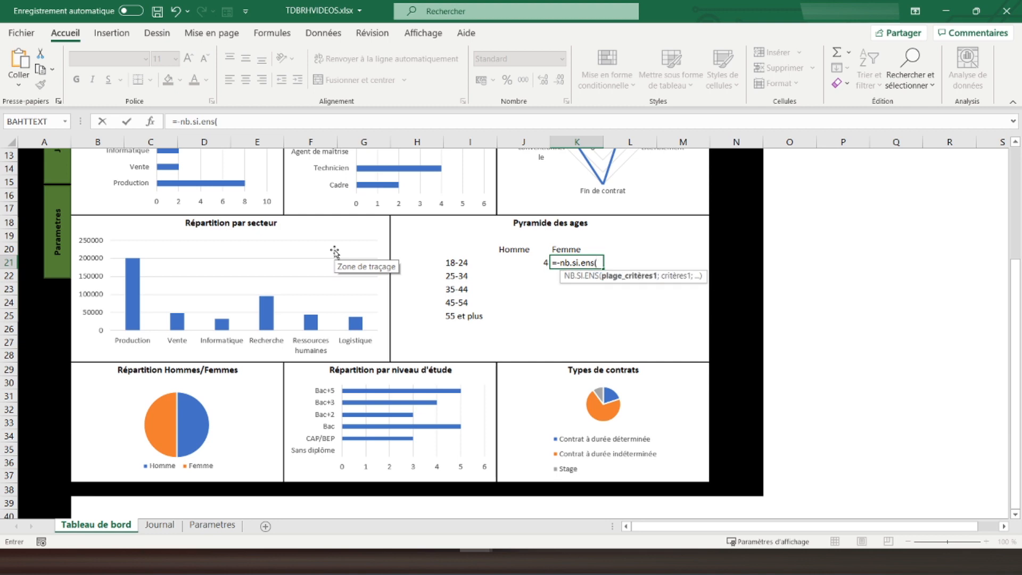
pyautogui.press('Escape')
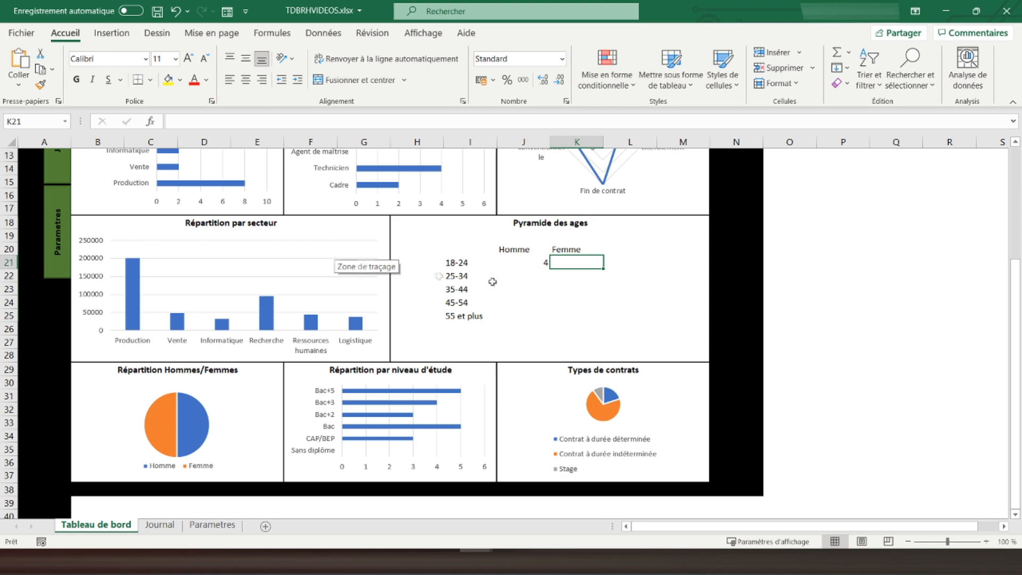
# Step: Try to reuse the J21 formula for women by copying it into K21
pyautogui.click(535, 266)
pyautogui.rightClick(536, 266)
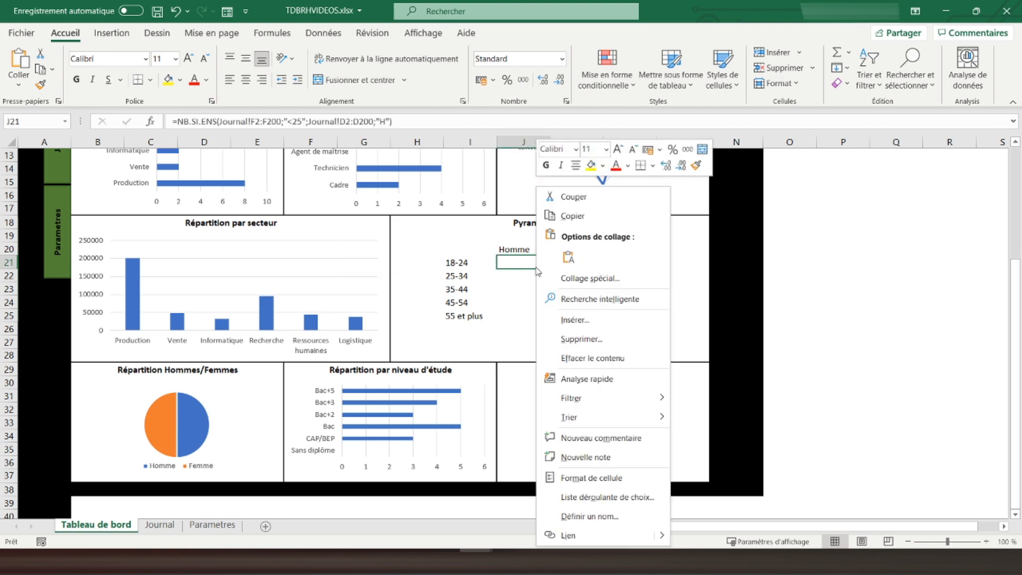
pyautogui.click(566, 215)
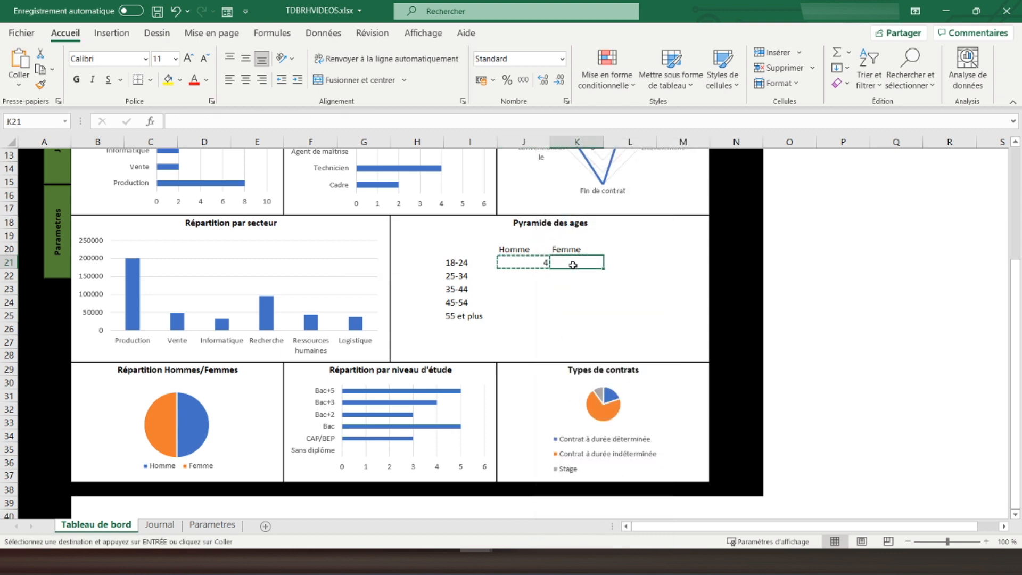
pyautogui.rightClick(572, 265)
pyautogui.click(644, 261)
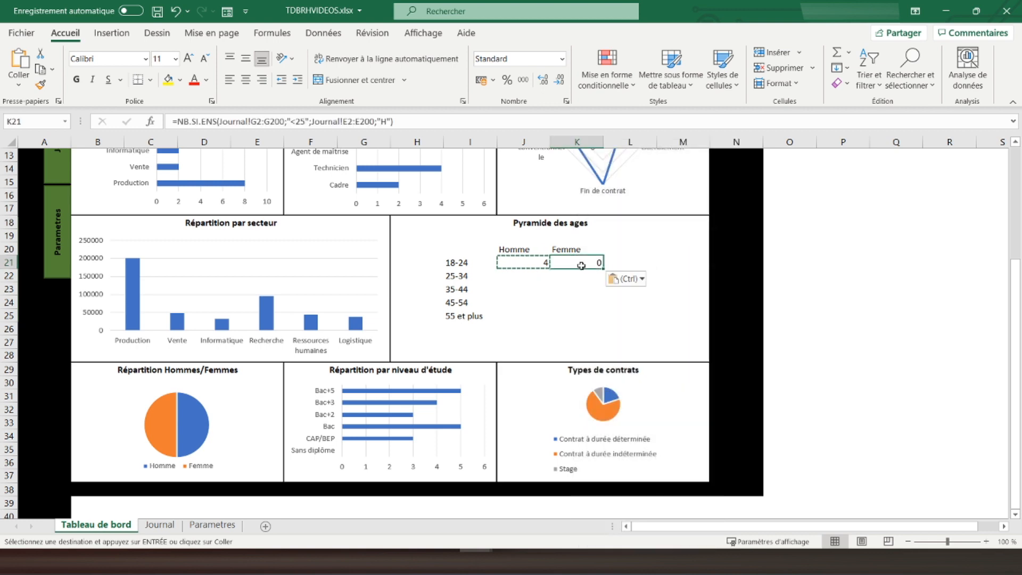
pyautogui.click(472, 122)
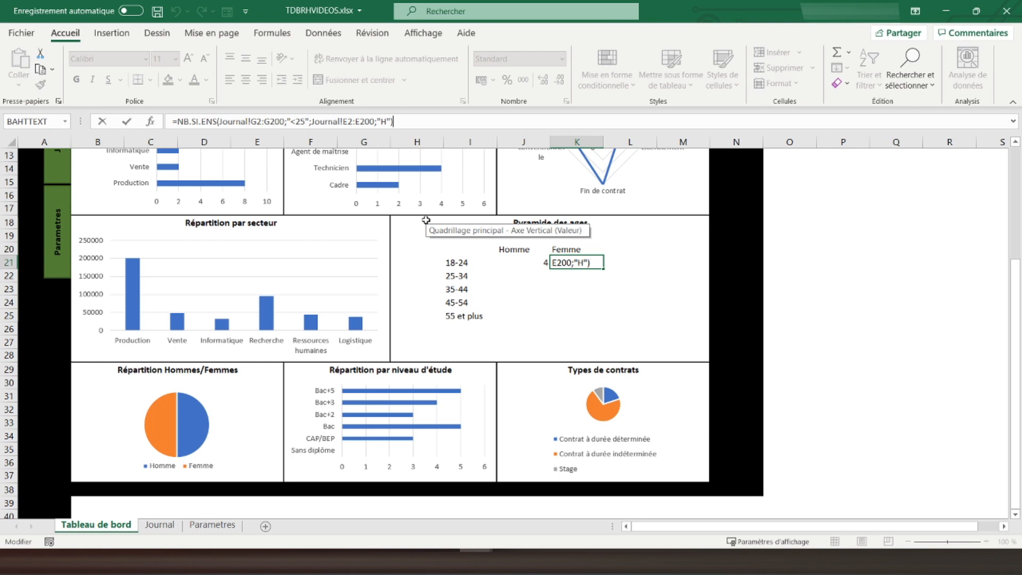
pyautogui.press('Escape')
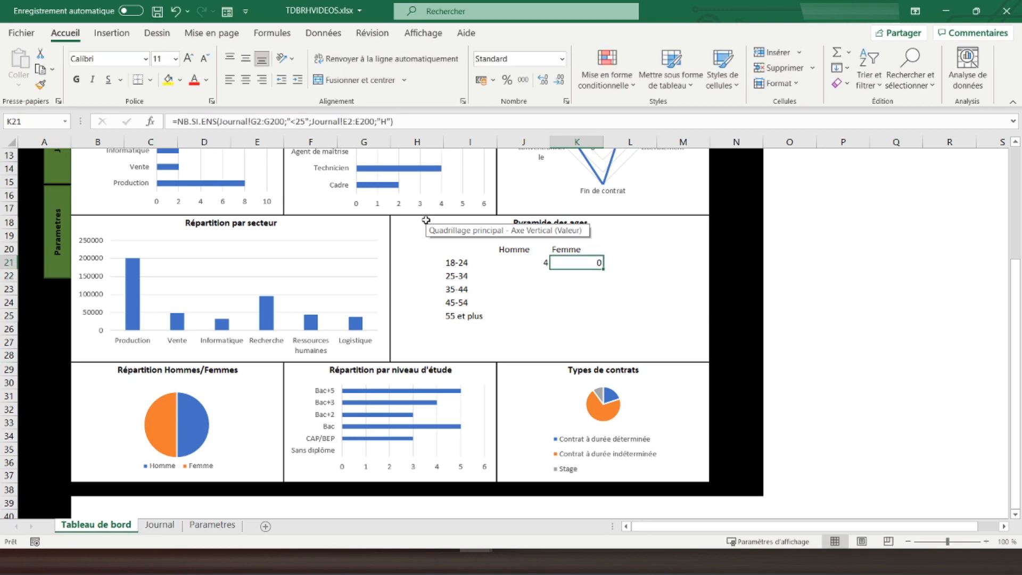
# Step: Make the age range in the J21 formula absolute as Journal!$F$2:$F$200
pyautogui.press('Left')
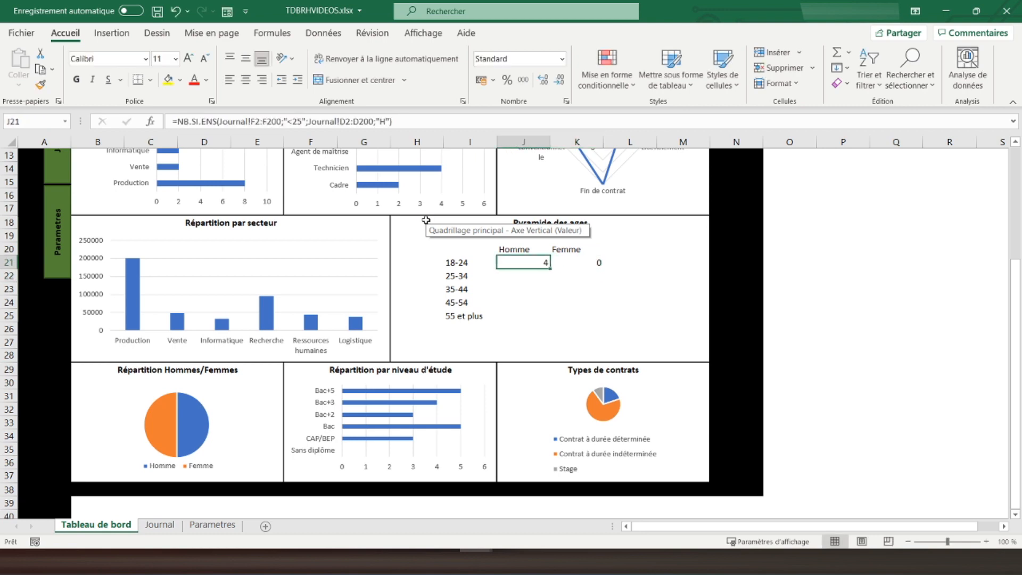
pyautogui.click(255, 121)
pyautogui.press('F4')
pyautogui.click(277, 121)
pyautogui.press('F4')
pyautogui.press('Return')
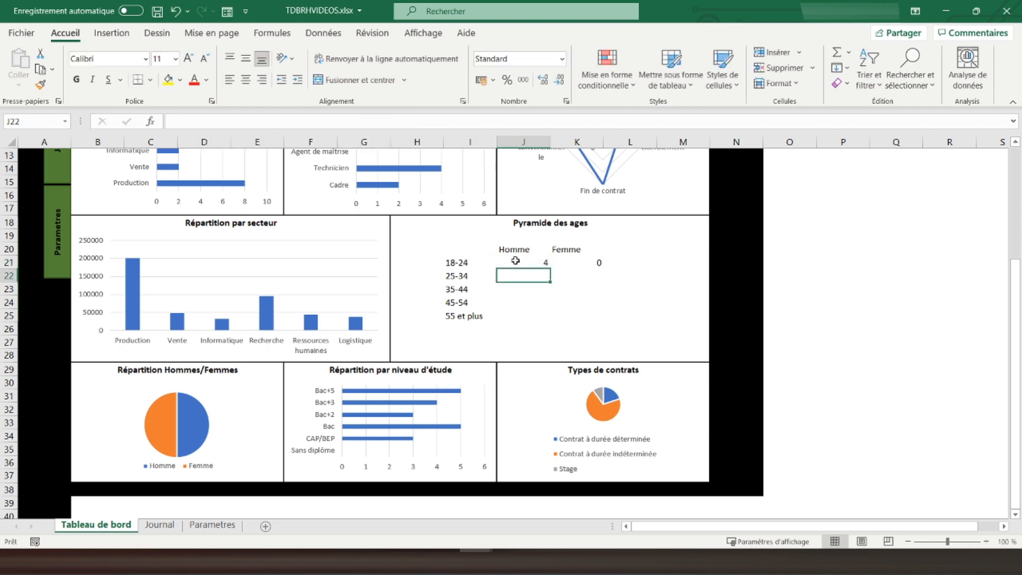
# Step: Copy the J21 formula with its absolute age range into K21 and change the gender criterion to "F"
pyautogui.rightClick(514, 262)
pyautogui.click(551, 216)
pyautogui.rightClick(573, 262)
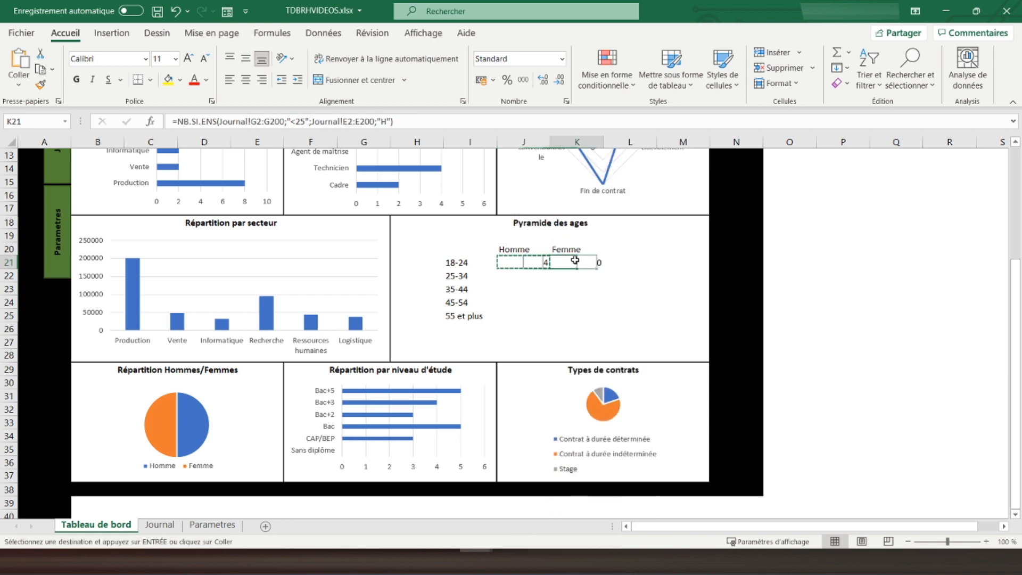
pyautogui.click(643, 254)
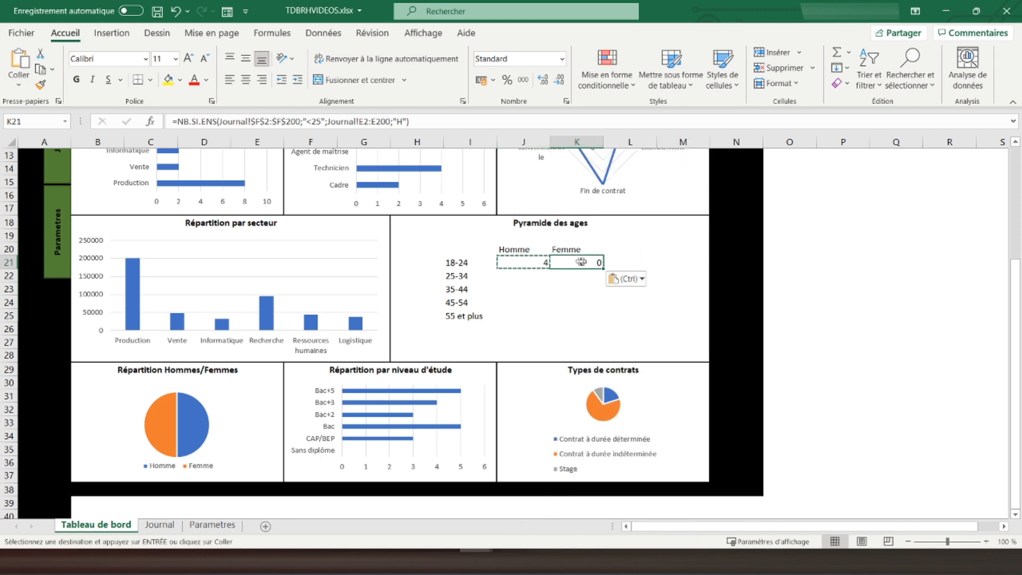
pyautogui.click(402, 122)
pyautogui.press('BackSpace')
pyautogui.write('F')
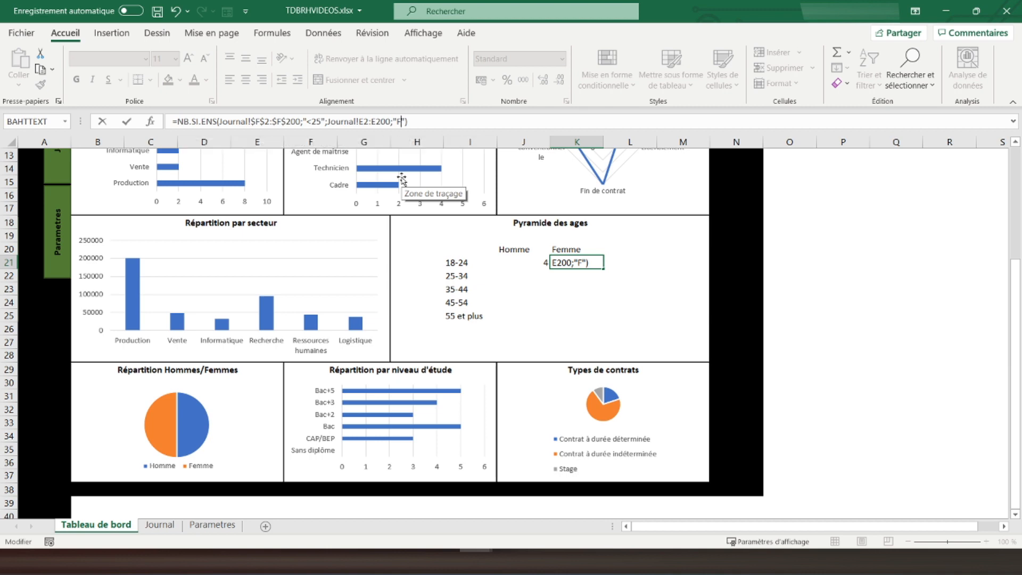
pyautogui.hotkey('ctrl', 'Return')
# Step: Make the Sexe range in the J21 formula absolute as Journal!$D$2:$D$200
pyautogui.press('Left')
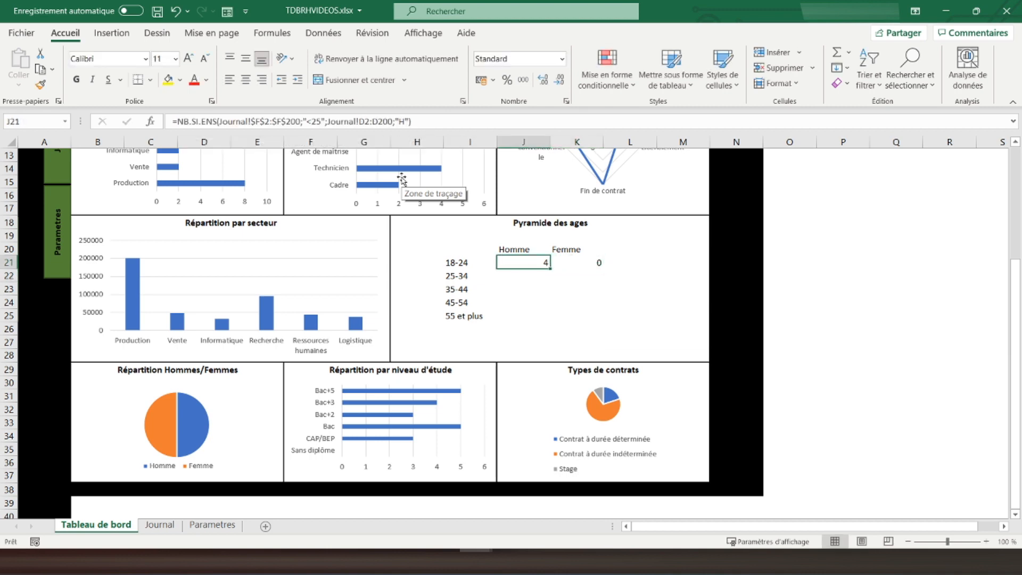
pyautogui.click(366, 121)
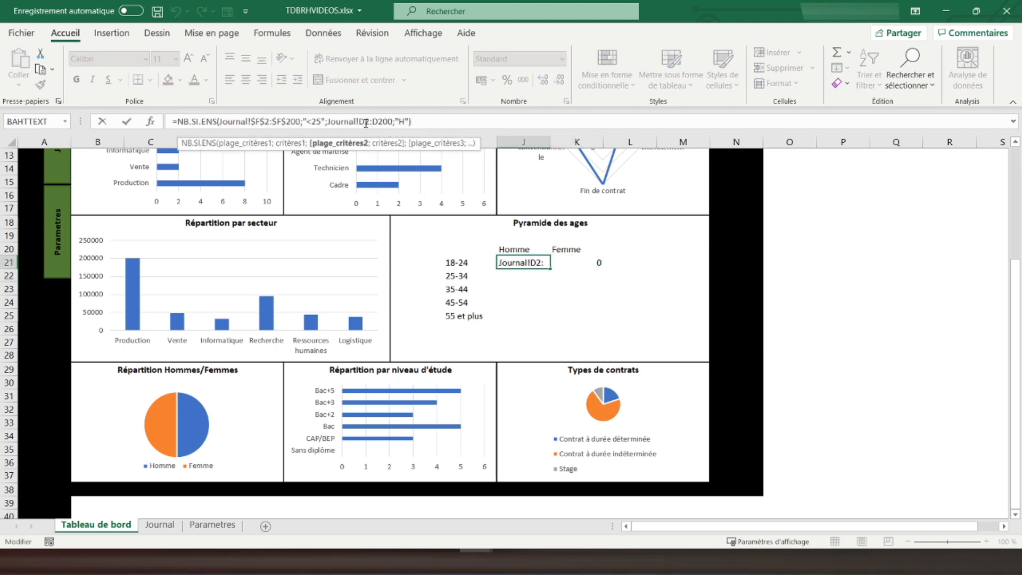
pyautogui.press('F4')
pyautogui.click(386, 123)
pyautogui.press('F4')
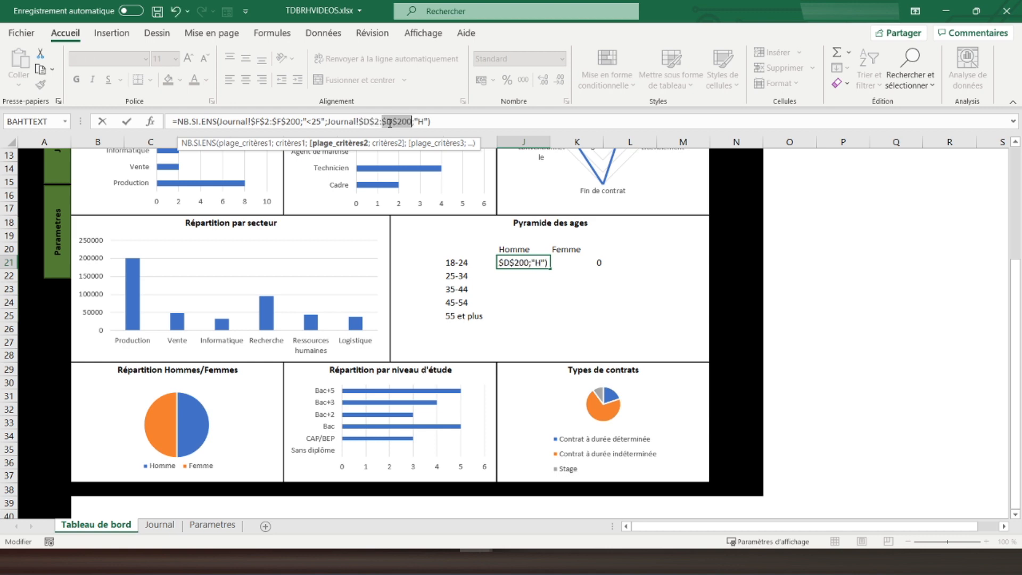
pyautogui.press('Return')
# Step: Copy the fully absolute J21 formula into K21 and set its gender criterion to "F"
pyautogui.rightClick(520, 261)
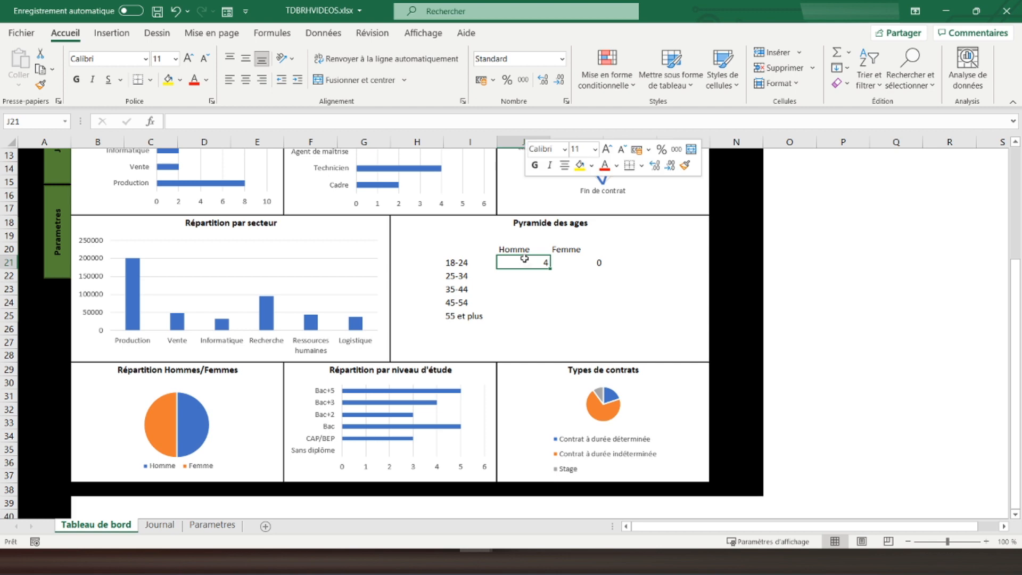
pyautogui.click(563, 213)
pyautogui.click(582, 262)
pyautogui.rightClick(582, 262)
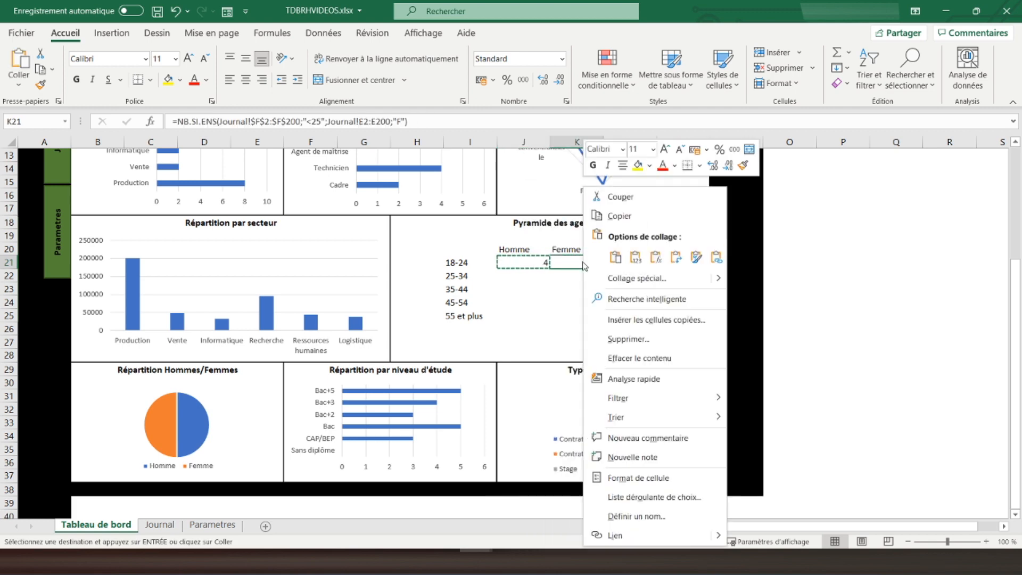
pyautogui.click(655, 258)
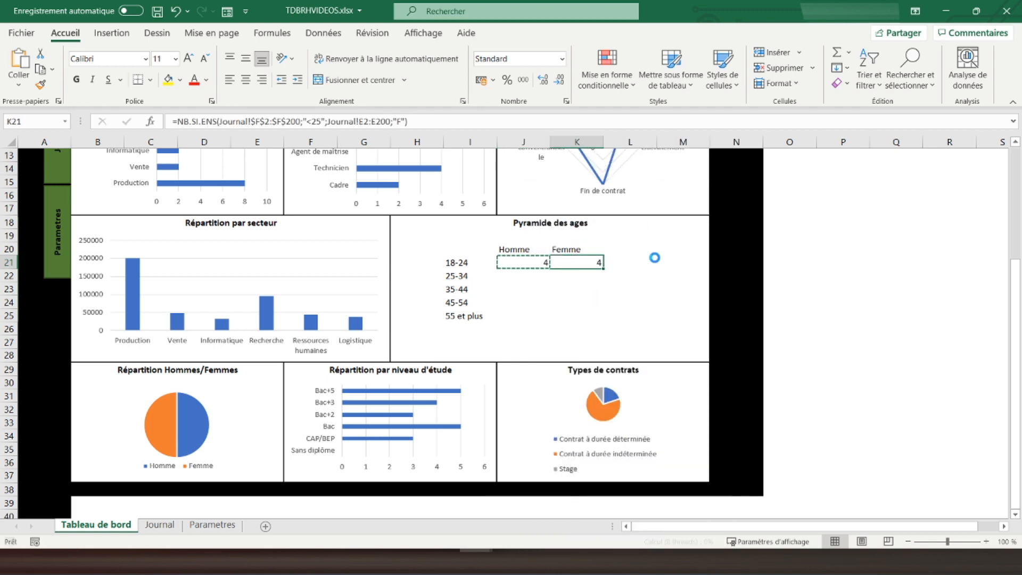
pyautogui.click(423, 121)
pyautogui.press('BackSpace')
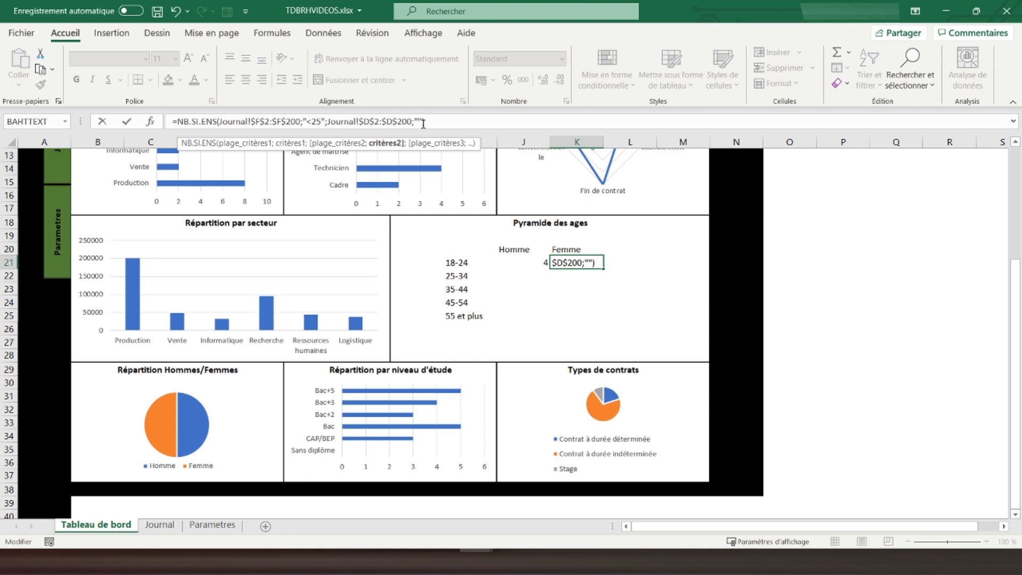
pyautogui.write('F')
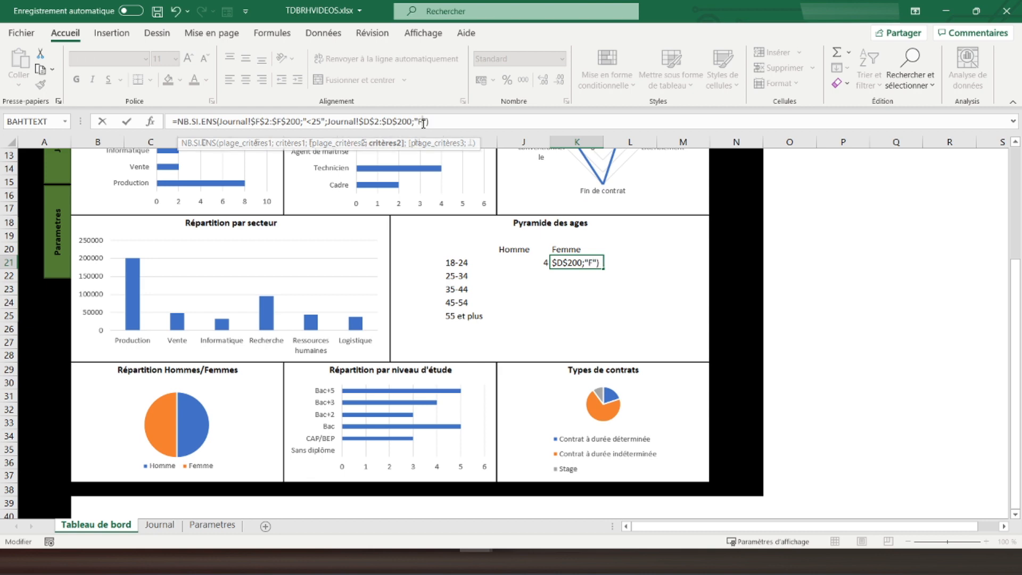
pyautogui.hotkey('ctrl', 'Return')
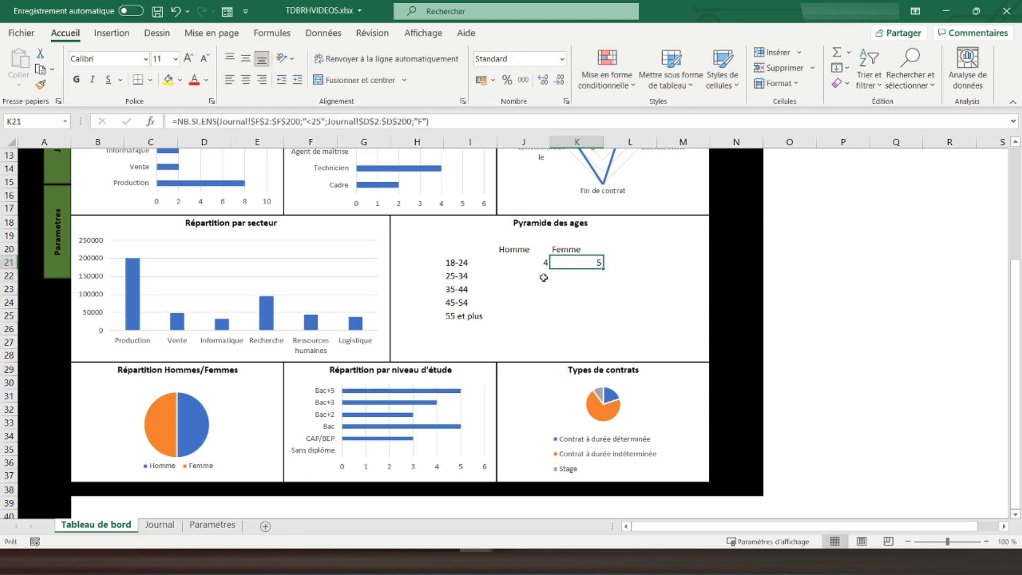
# Step: Check the K21 count against the ages of the women under 25 on the Journal sheet, and return to Tableau de bord
pyautogui.click(166, 525)
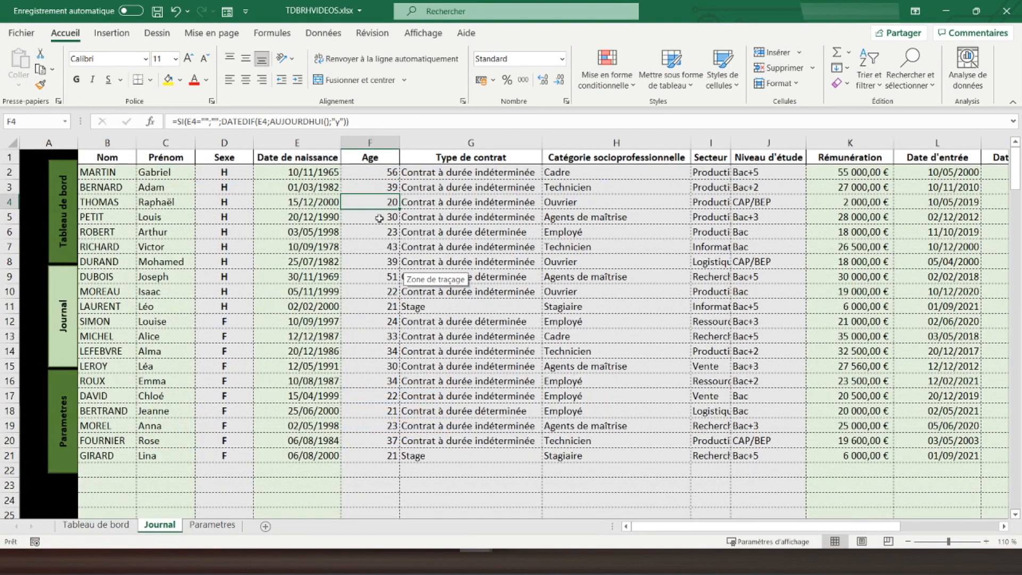
pyautogui.click(375, 321)
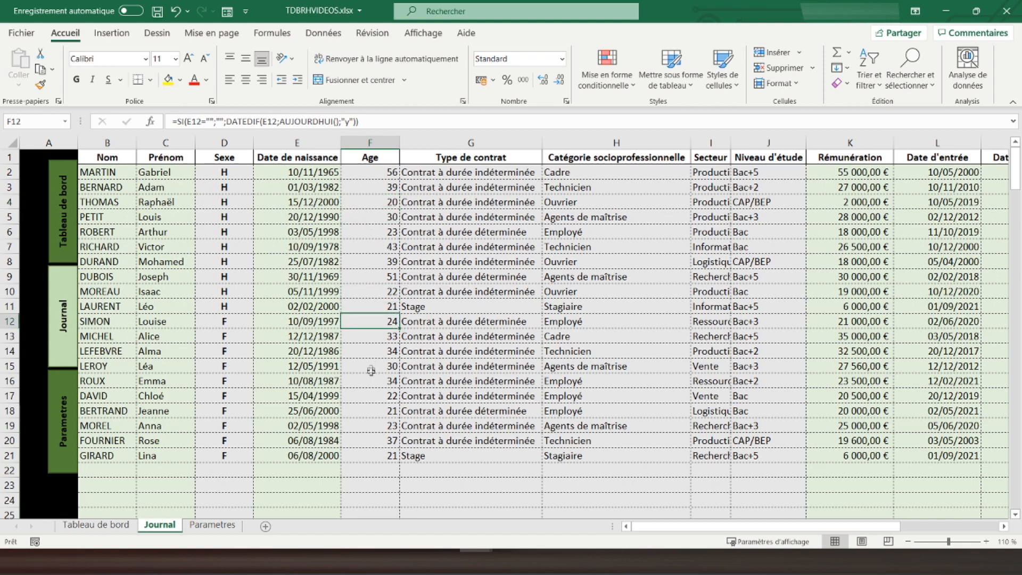
pyautogui.keyDown('ctrl'); pyautogui.click(371, 395); pyautogui.keyUp('ctrl')
pyautogui.keyDown('ctrl'); pyautogui.click(371, 410); pyautogui.keyUp('ctrl')
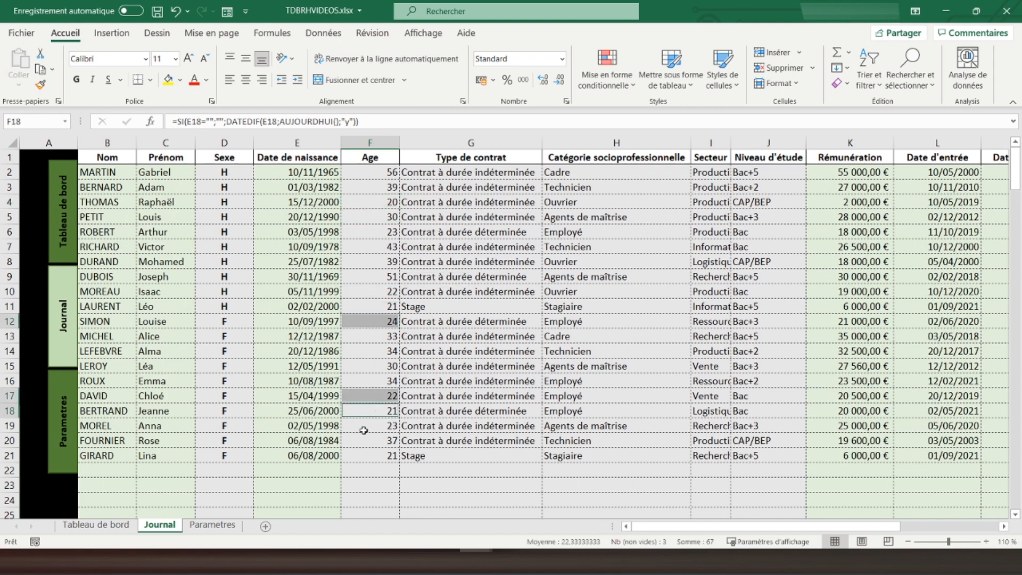
pyautogui.keyDown('ctrl'); pyautogui.click(365, 425); pyautogui.keyUp('ctrl')
pyautogui.keyDown('ctrl'); pyautogui.click(371, 455); pyautogui.keyUp('ctrl')
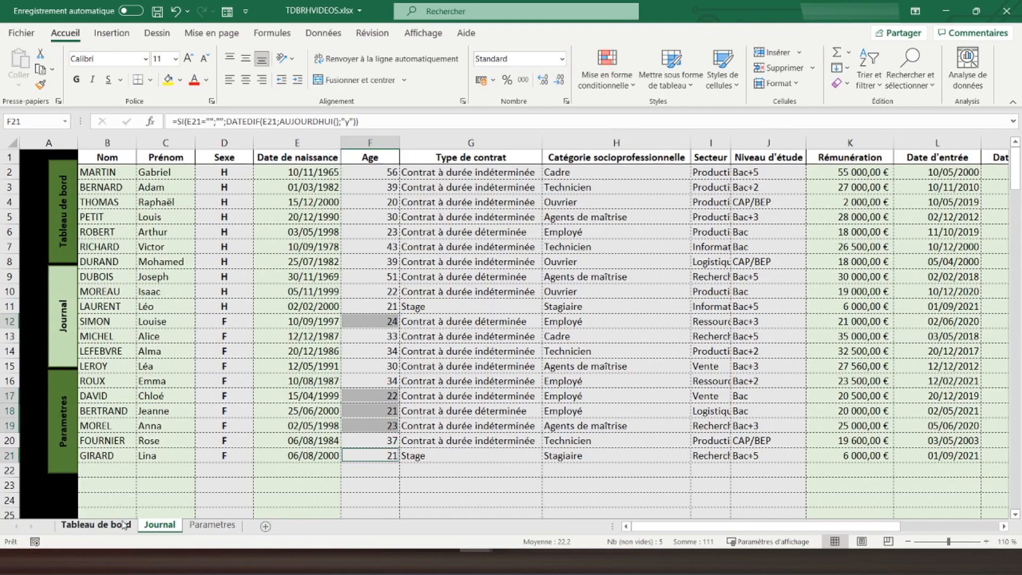
pyautogui.click(96, 524)
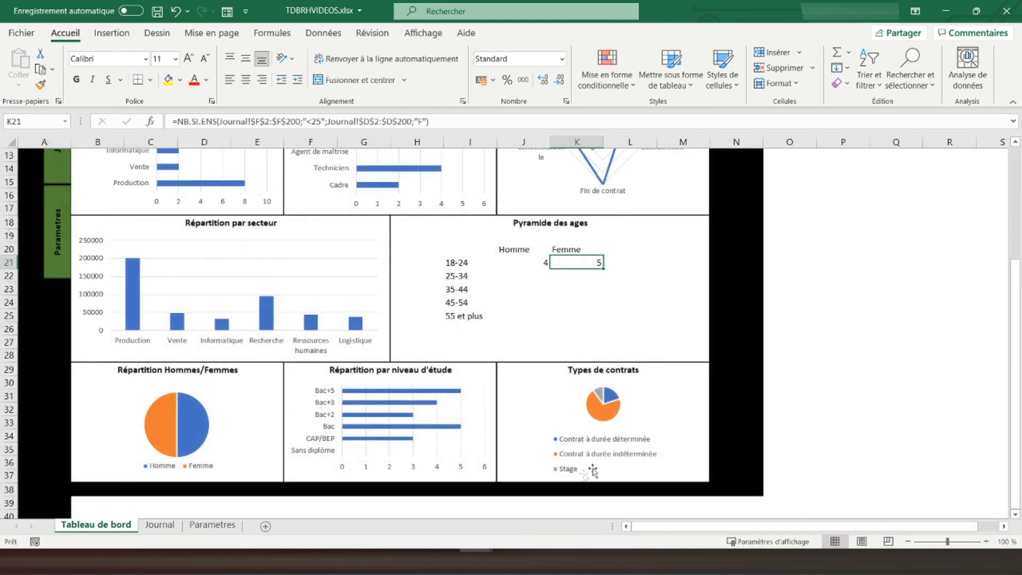
# Step: Copy the J21 formula into J22 and duplicate its age range and "<25" criterion as a second condition before the Sexe range
pyautogui.click(523, 266)
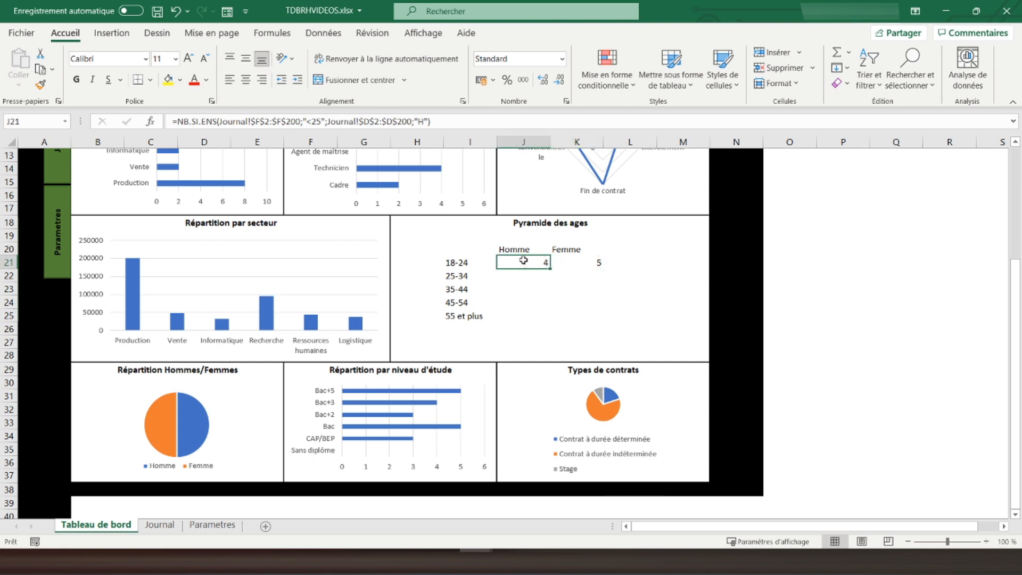
pyautogui.moveTo(550, 268); pyautogui.dragTo(548, 278)
pyautogui.click(533, 276)
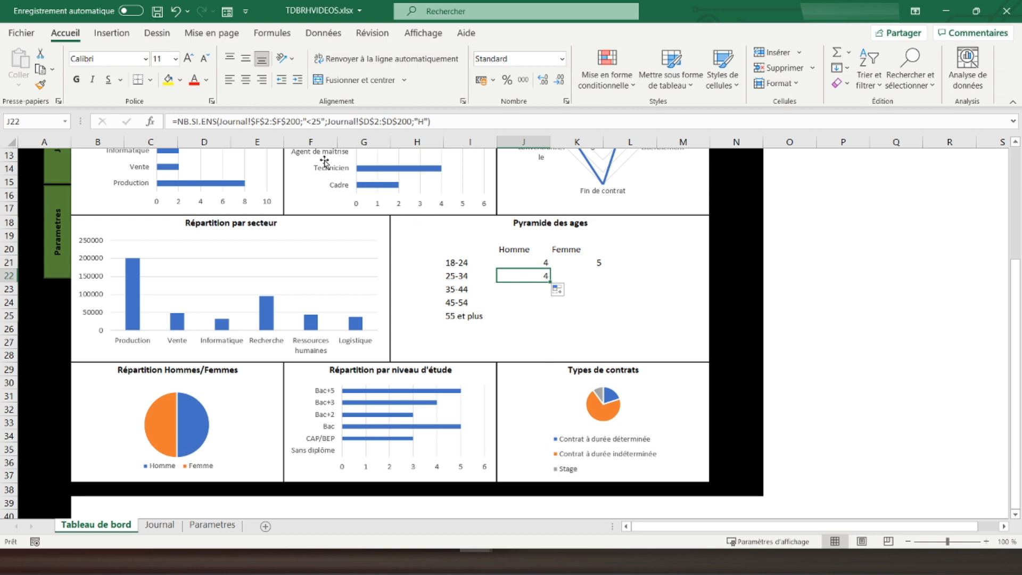
pyautogui.click(323, 122)
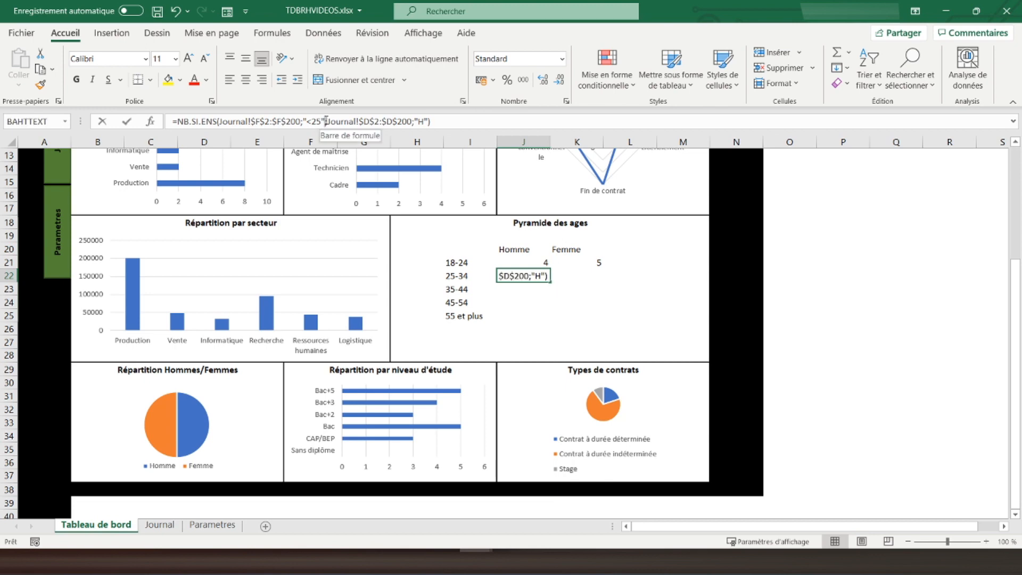
pyautogui.moveTo(322, 121); pyautogui.dragTo(221, 123)
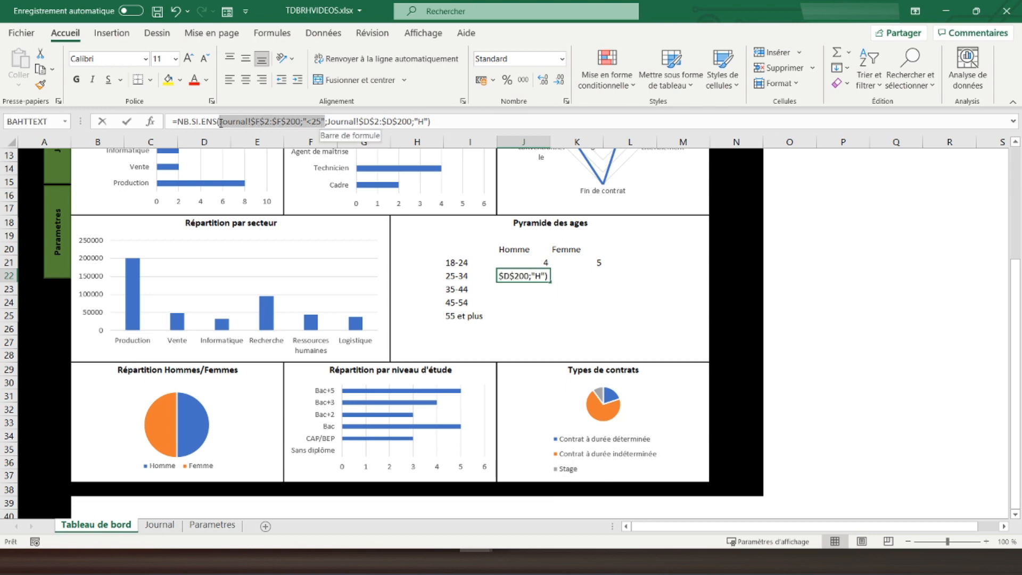
pyautogui.rightClick(249, 123)
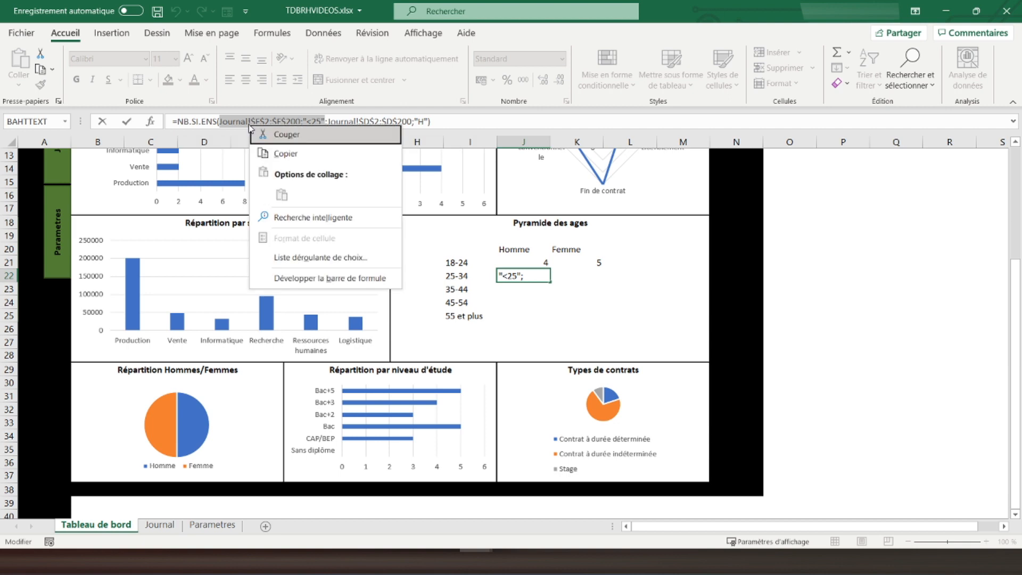
pyautogui.click(284, 155)
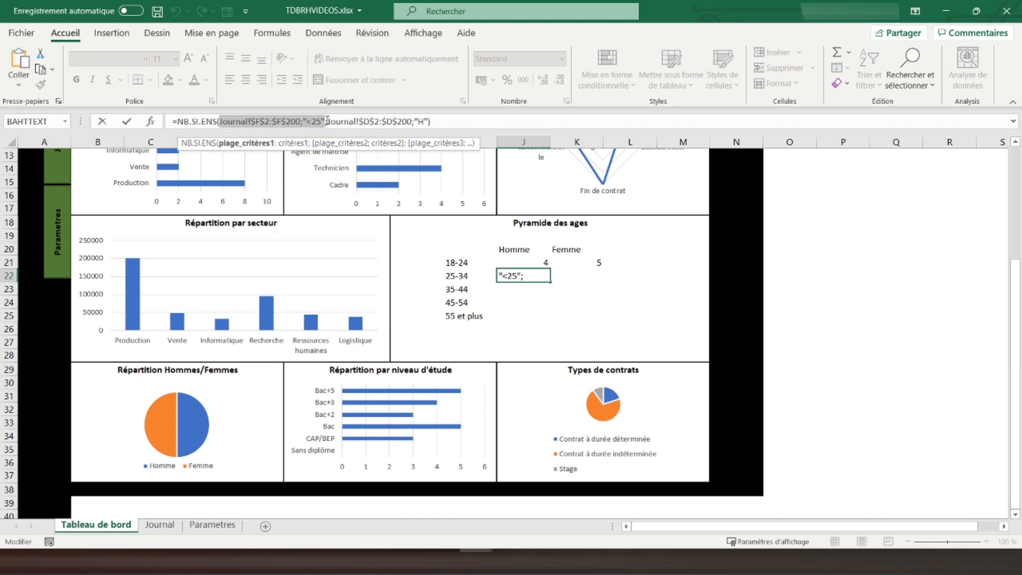
pyautogui.click(328, 120)
pyautogui.rightClick(329, 121)
pyautogui.click(361, 189)
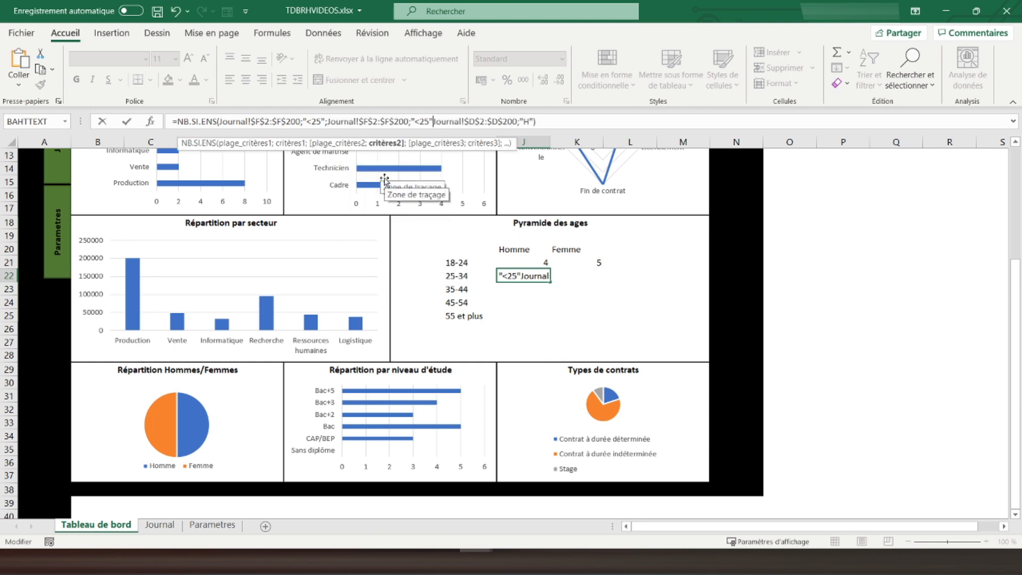
pyautogui.write(';')
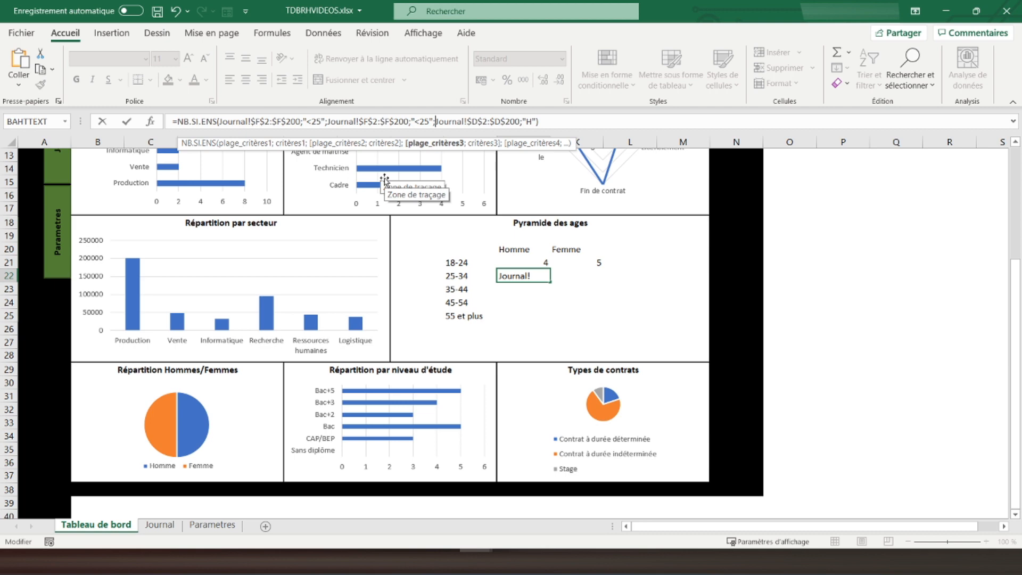
# Step: Set the two age criteria in the J22 formula to "<35" and ">=25" for the 25-34 band
pyautogui.click(318, 121)
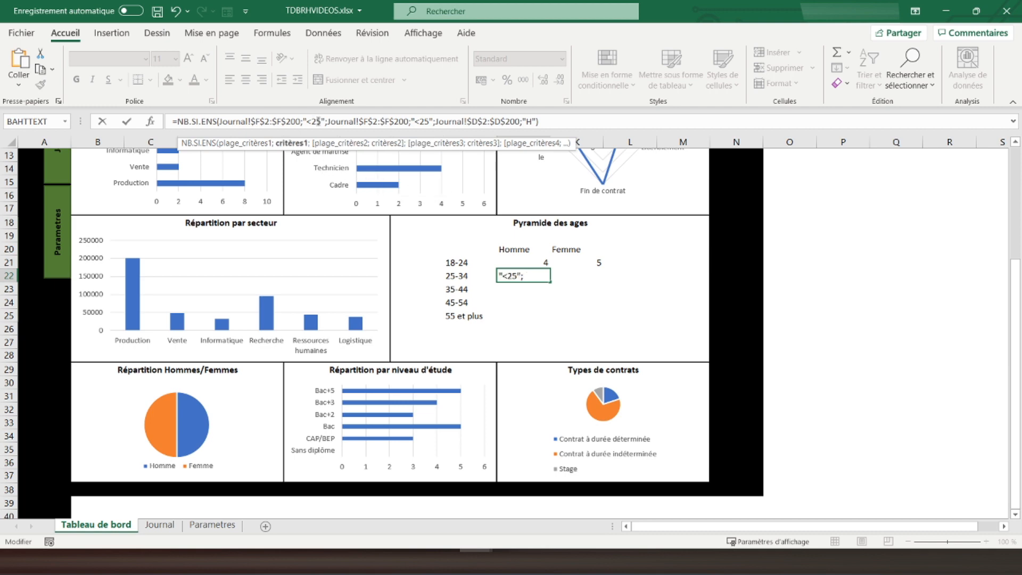
pyautogui.press('BackSpace')
pyautogui.write('3')
pyautogui.click(423, 121)
pyautogui.write('2')
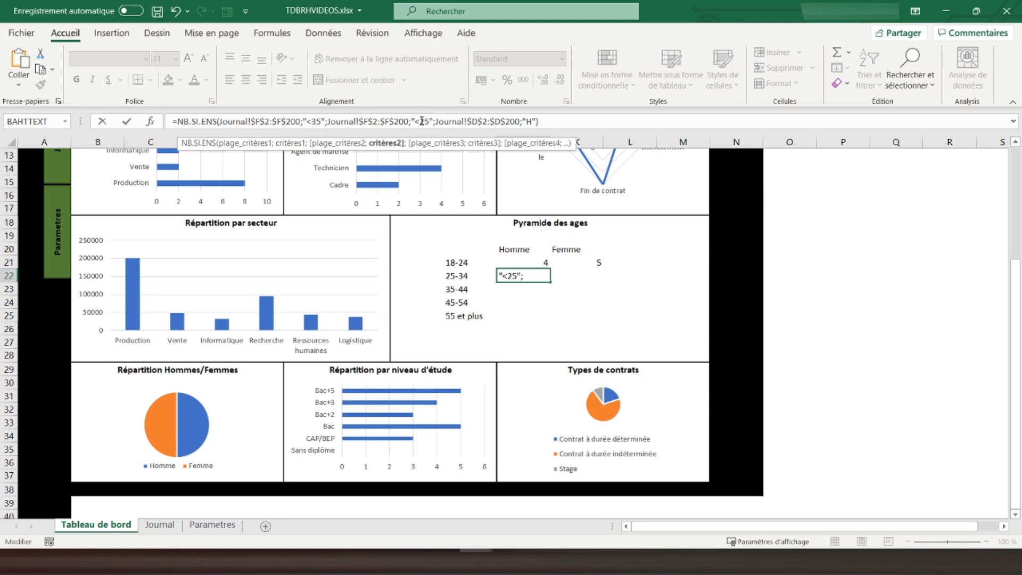
pyautogui.press('BackSpace')
pyautogui.write('>=')
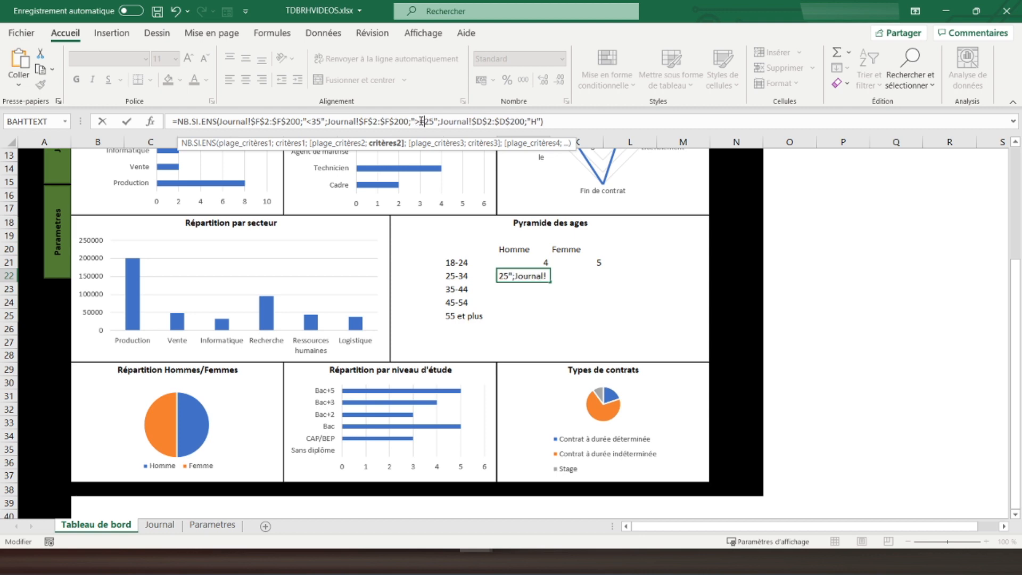
pyautogui.press('Return')
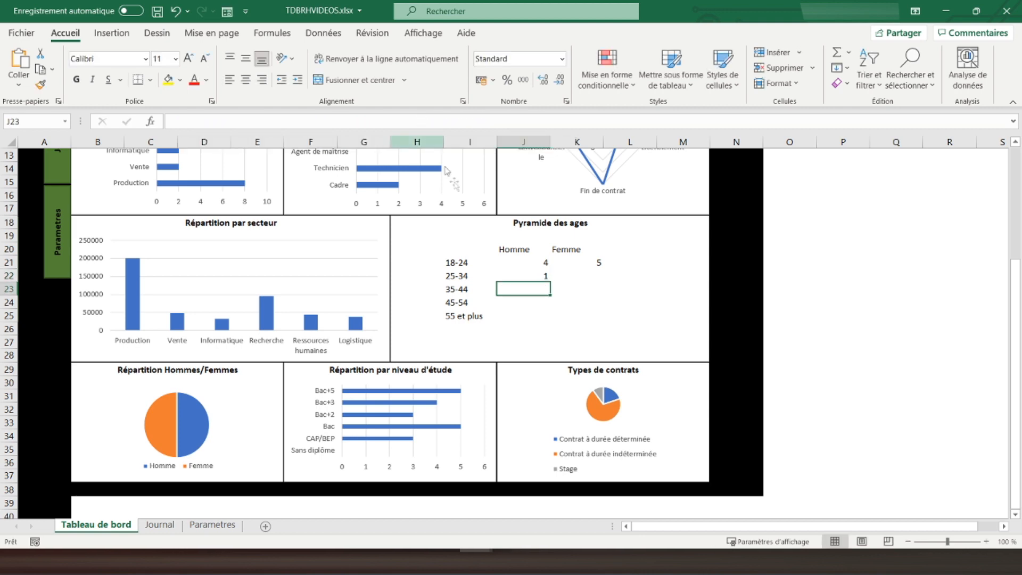
# Step: Check the J22 count against the ages of the men aged 25 to 34 on the Journal sheet, and return to Tableau de bord
pyautogui.click(525, 275)
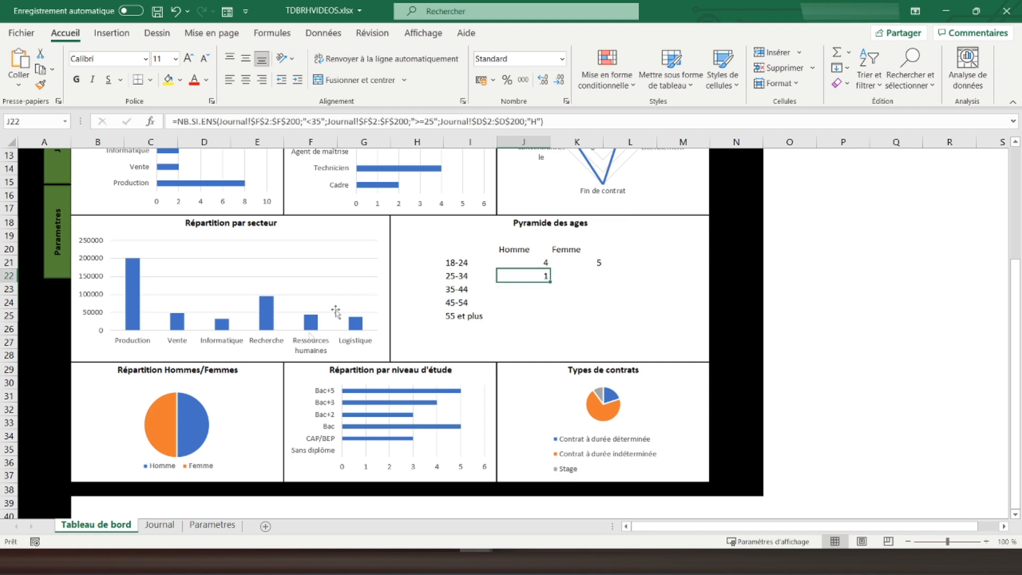
pyautogui.click(159, 525)
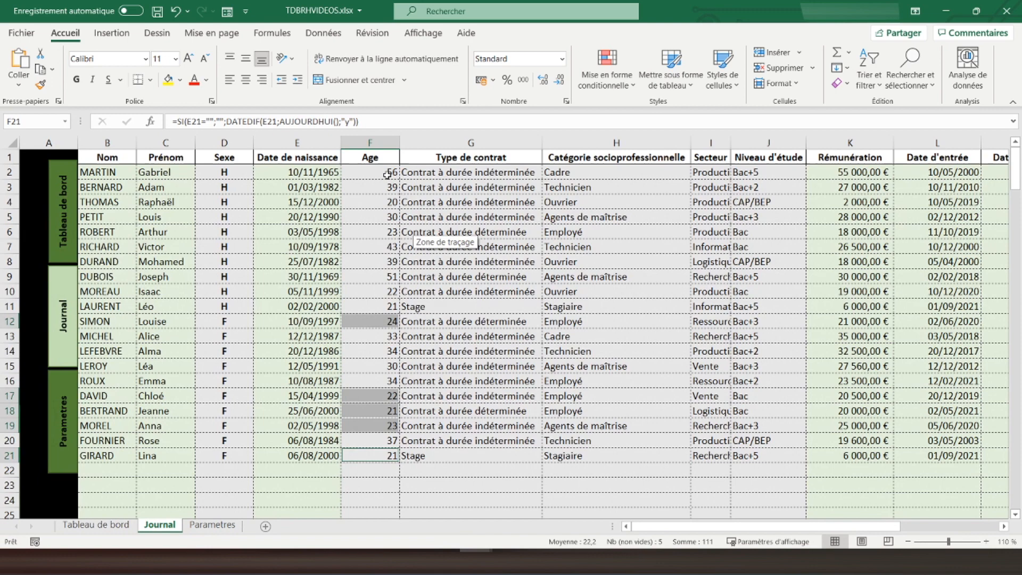
pyautogui.click(376, 217)
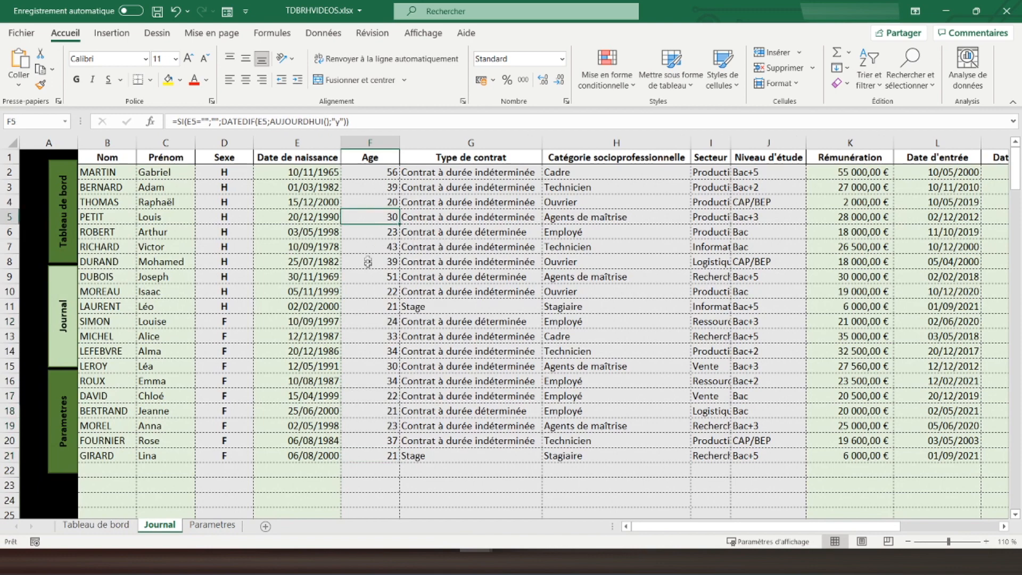
pyautogui.click(110, 528)
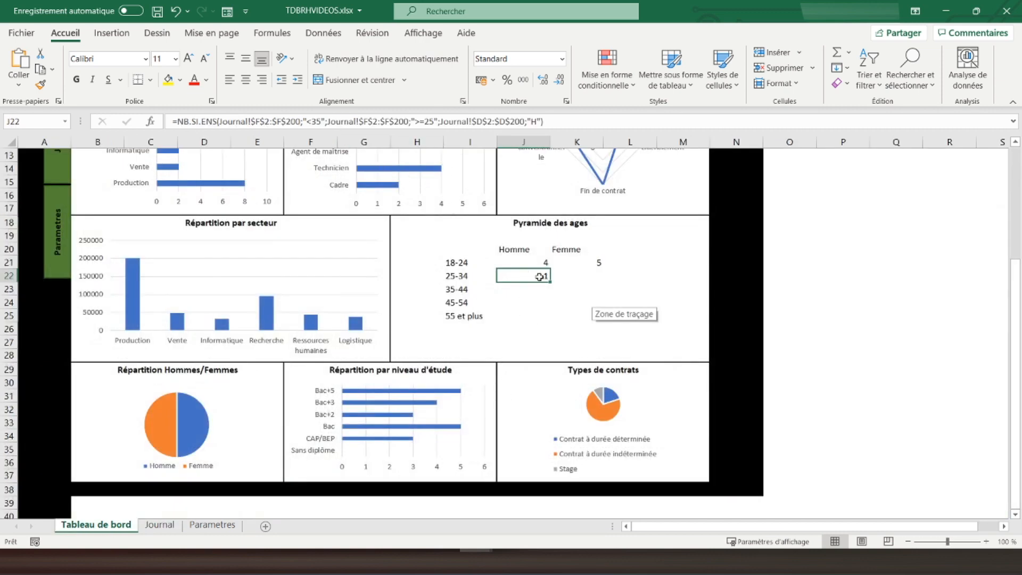
# Step: Copy the J22 formula into J23 and set its age criteria to ">=35" and "<45"
pyautogui.click(580, 275)
pyautogui.click(521, 274)
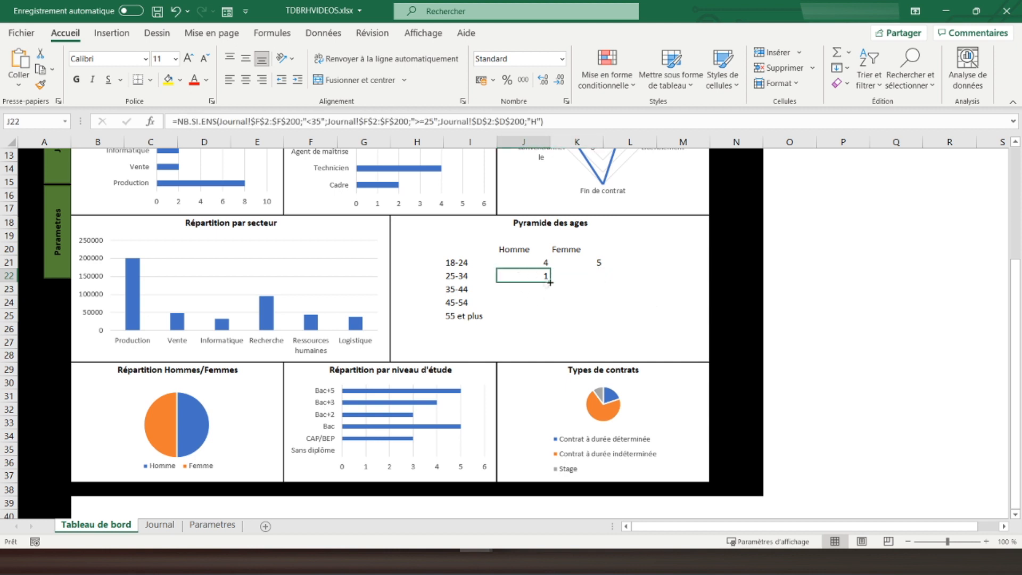
pyautogui.moveTo(551, 281); pyautogui.dragTo(549, 292)
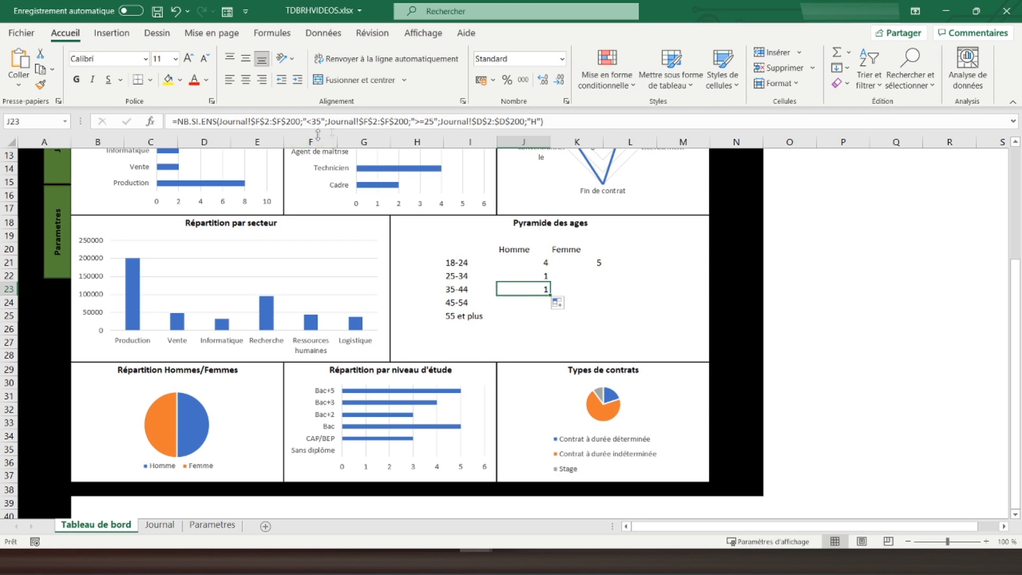
pyautogui.click(428, 122)
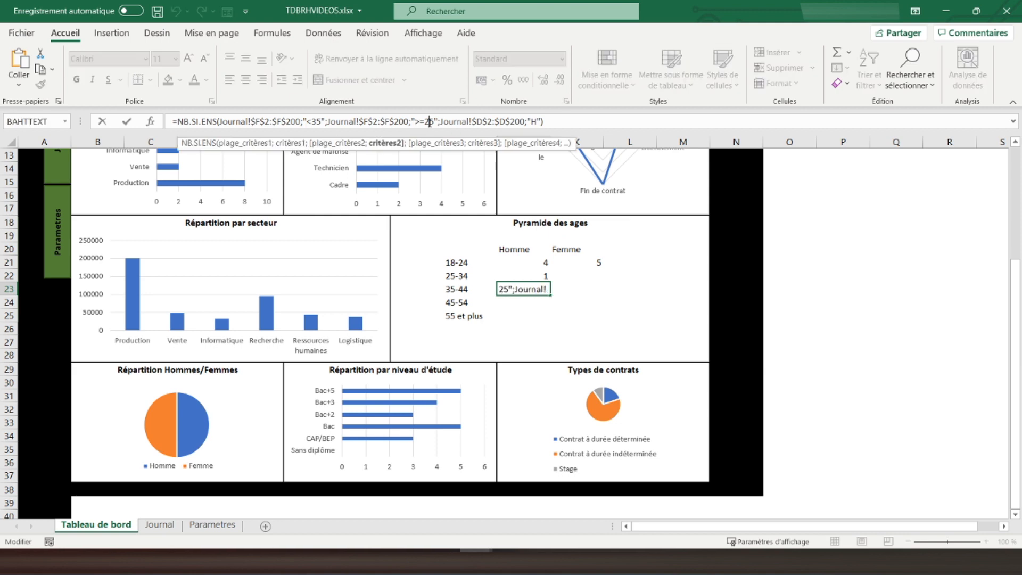
pyautogui.press('BackSpace')
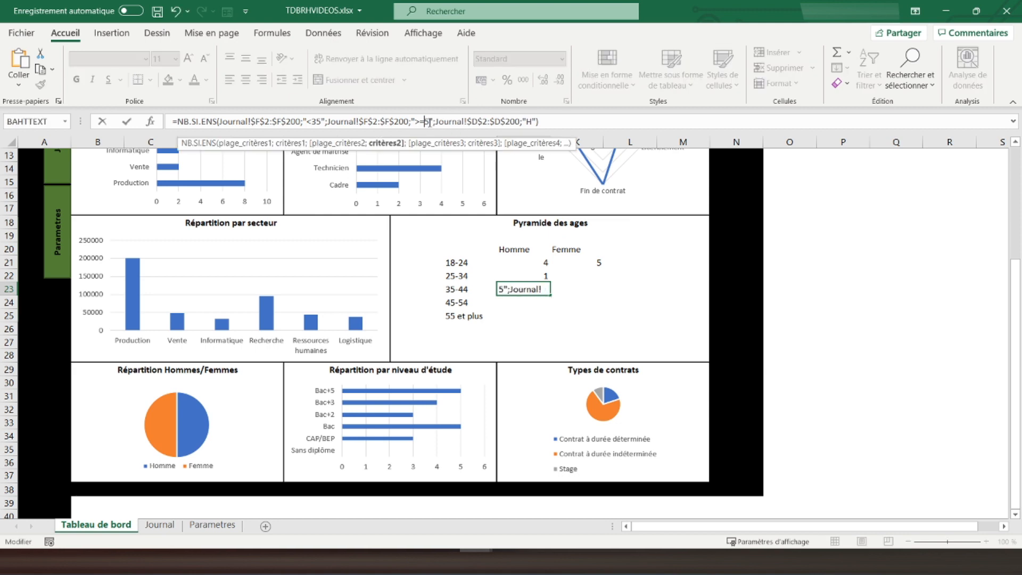
pyautogui.write('3')
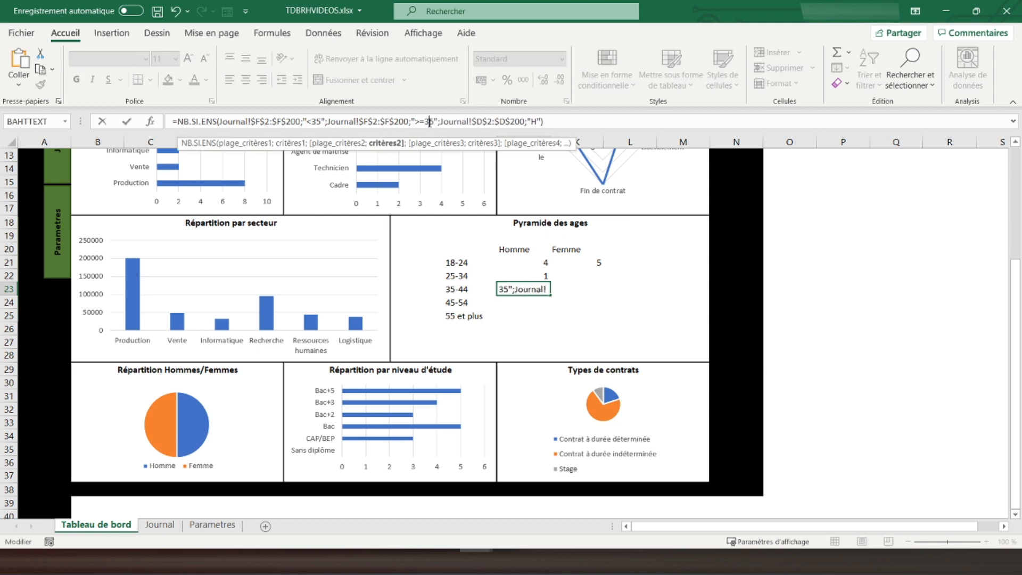
pyautogui.click(317, 122)
pyautogui.press('BackSpace')
pyautogui.write('4')
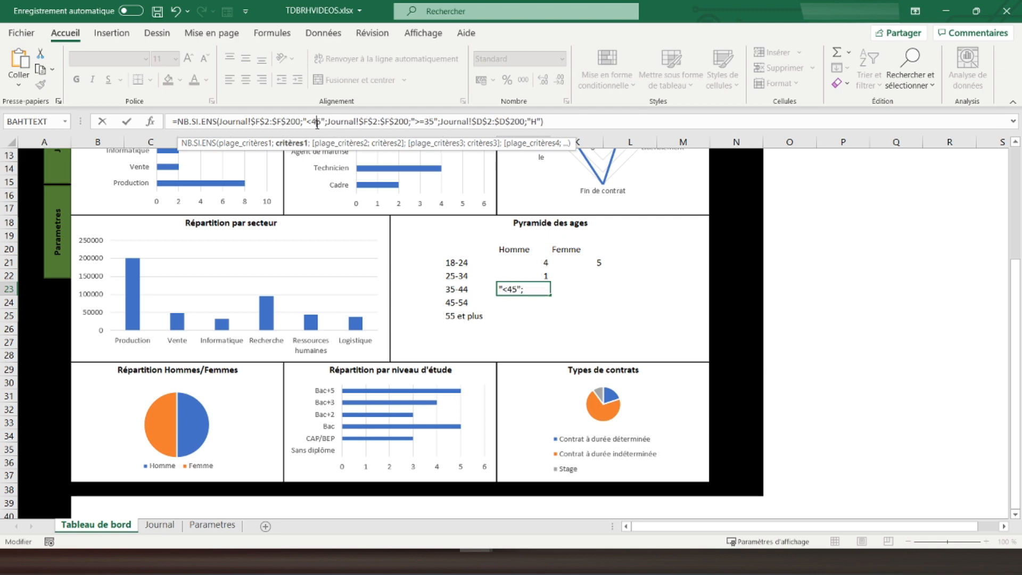
pyautogui.press('Return')
# Step: Copy the J23 formula into J24 and set its age criteria to ">=45" and "<55"
pyautogui.click(525, 289)
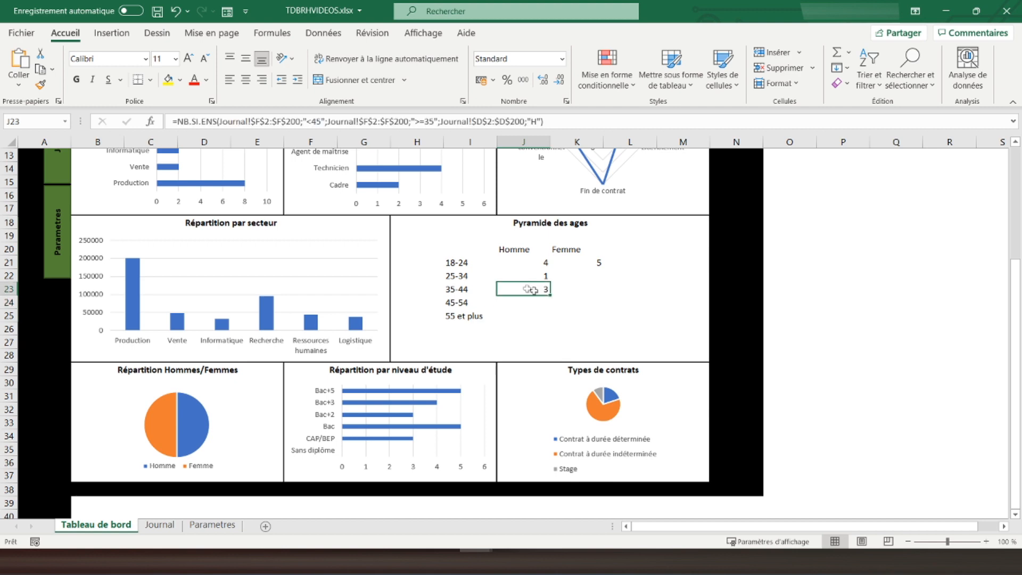
pyautogui.moveTo(550, 295); pyautogui.dragTo(547, 306)
pyautogui.click(524, 303)
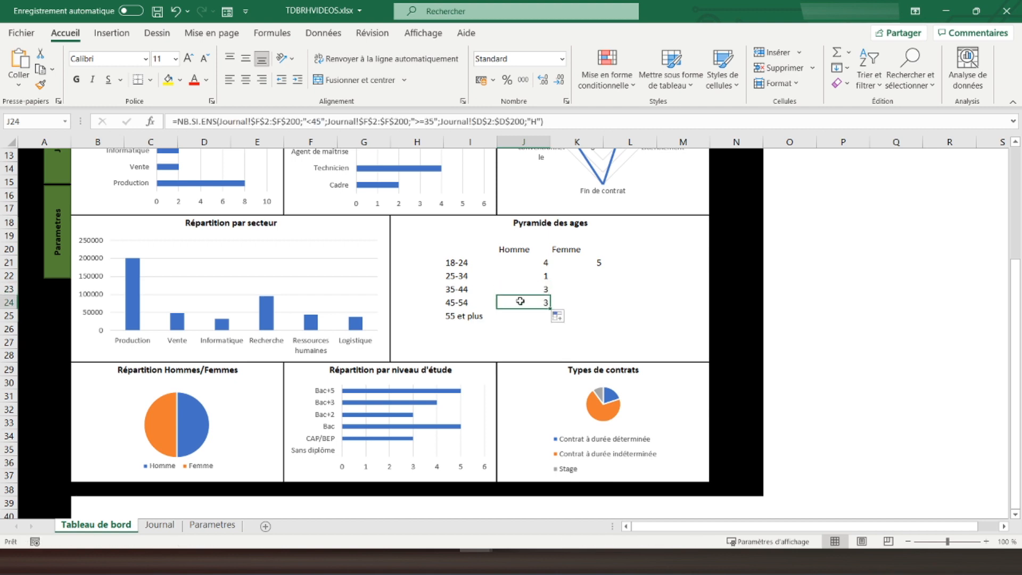
pyautogui.click(429, 122)
pyautogui.press('BackSpace')
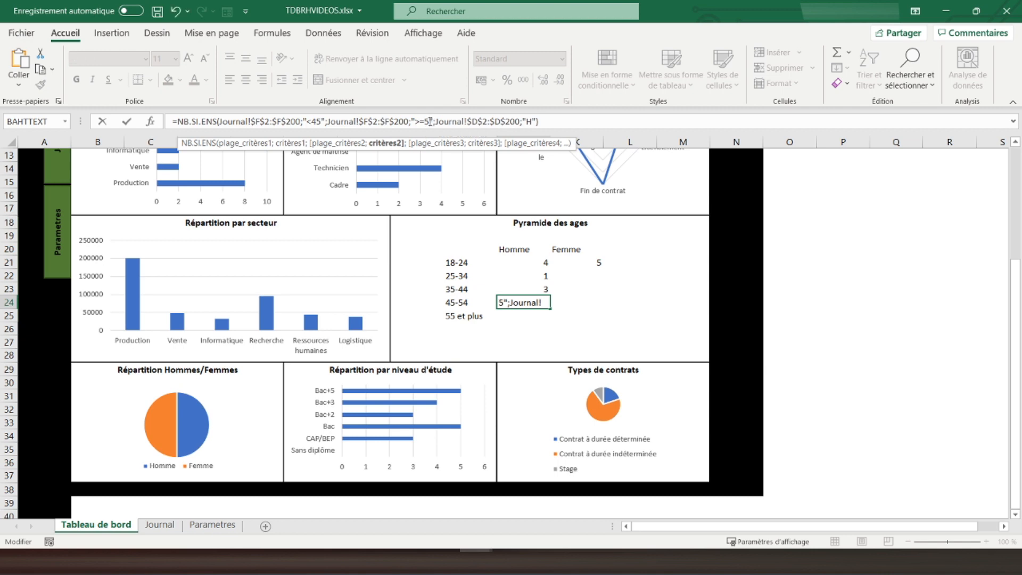
pyautogui.write('4')
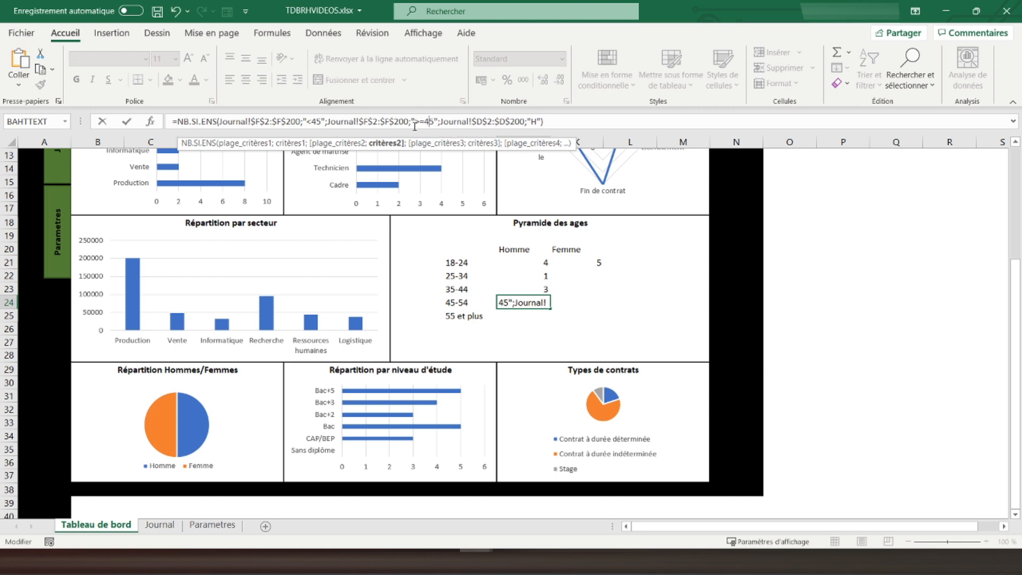
pyautogui.click(316, 121)
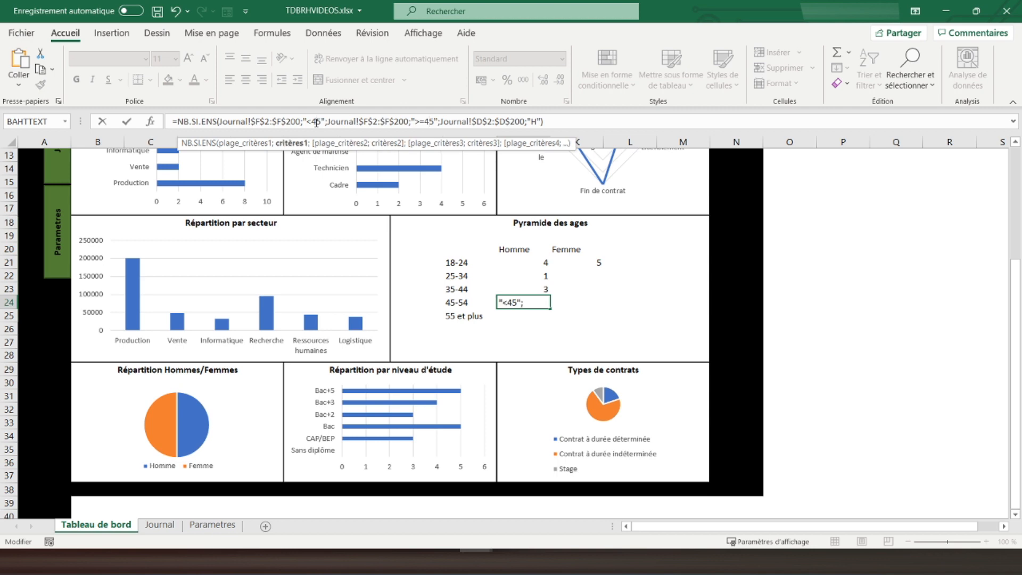
pyautogui.press('BackSpace')
pyautogui.write('5')
pyautogui.press('Return')
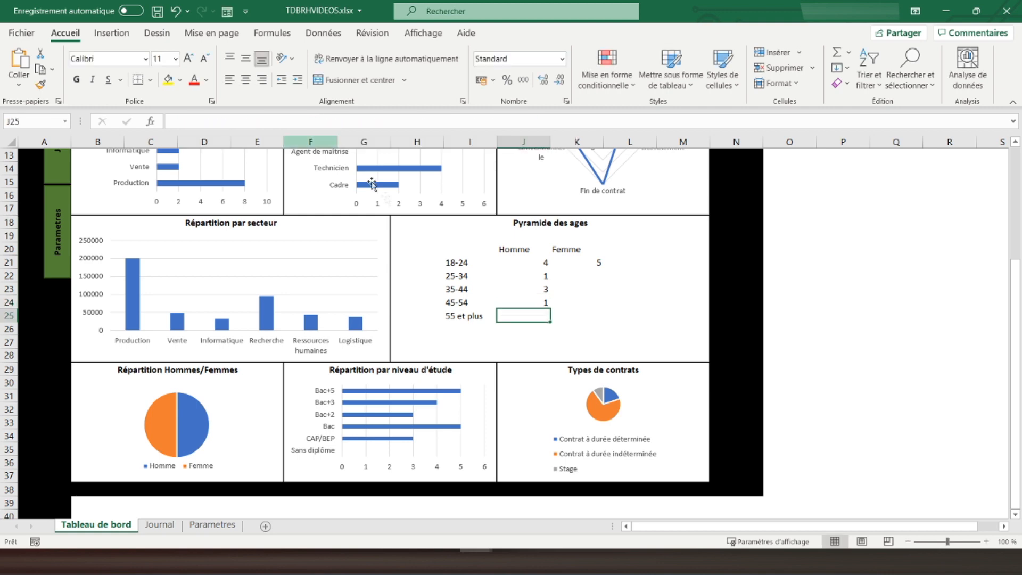
# Step: Copy the J24 formula into J25 and remove the age range with its "<55" criterion, keeping the ">=45" condition
pyautogui.click(517, 300)
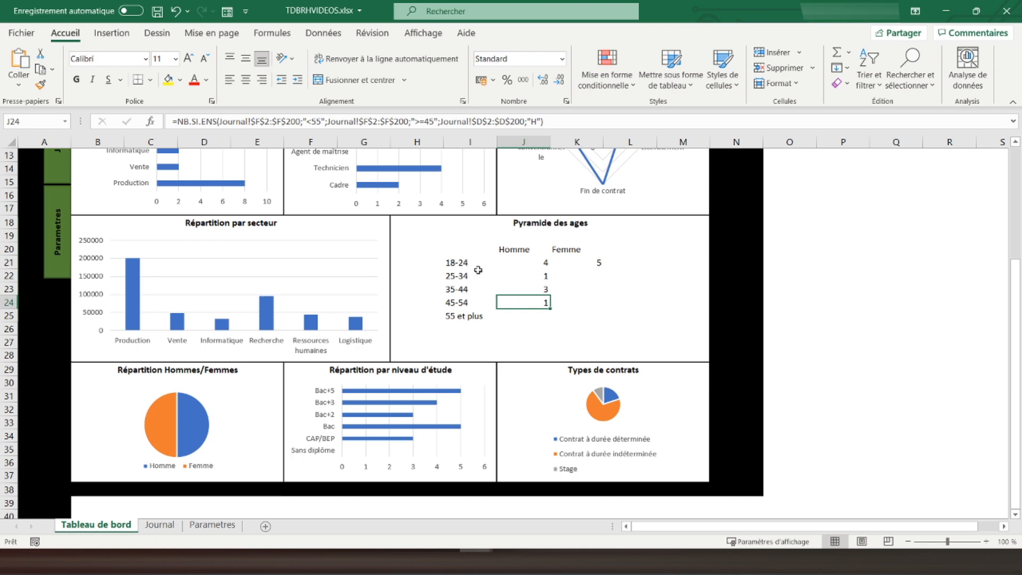
pyautogui.moveTo(549, 310); pyautogui.dragTo(548, 322)
pyautogui.click(523, 316)
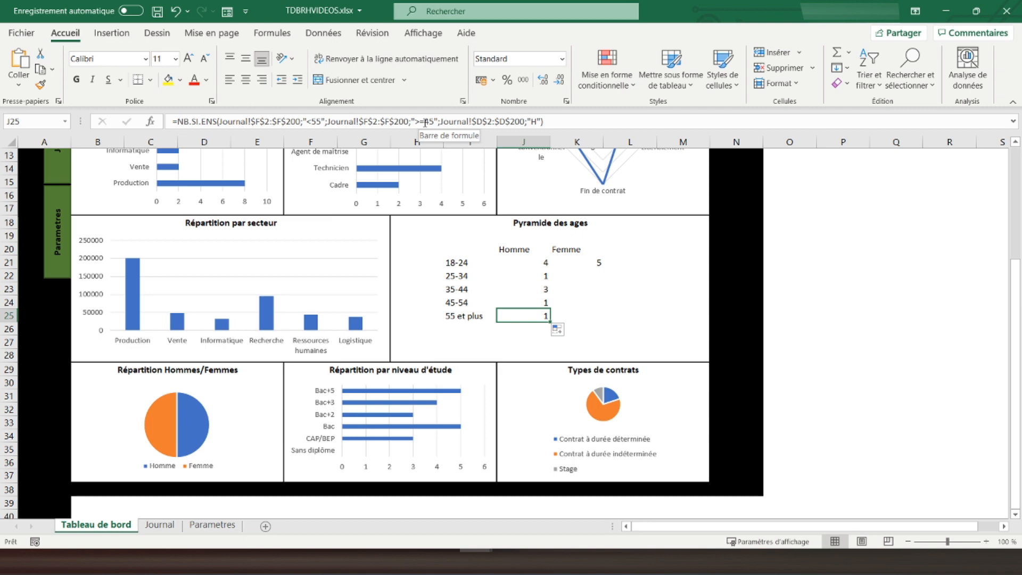
pyautogui.moveTo(328, 122); pyautogui.dragTo(219, 127)
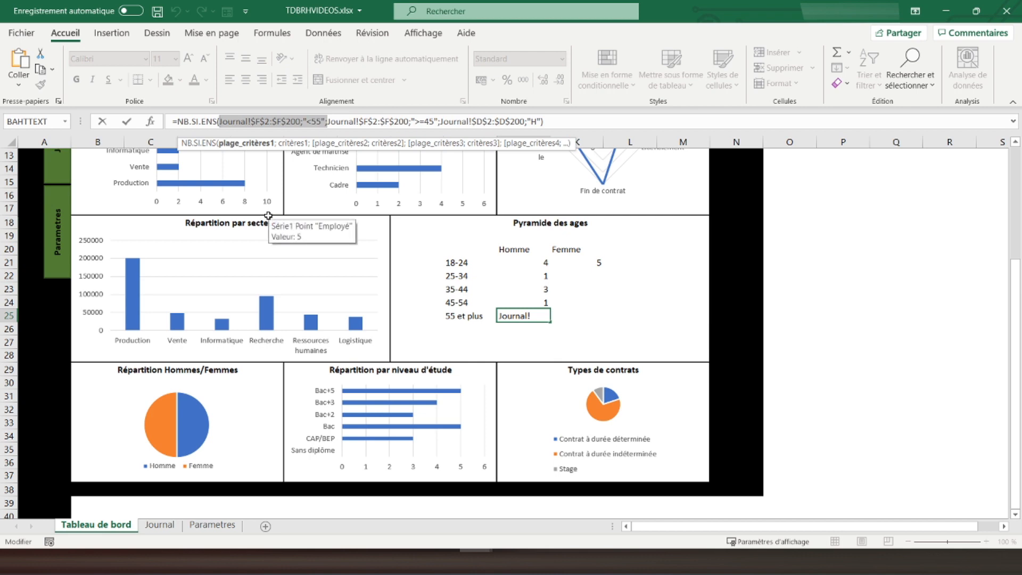
pyautogui.press('Delete')
pyautogui.press('Return')
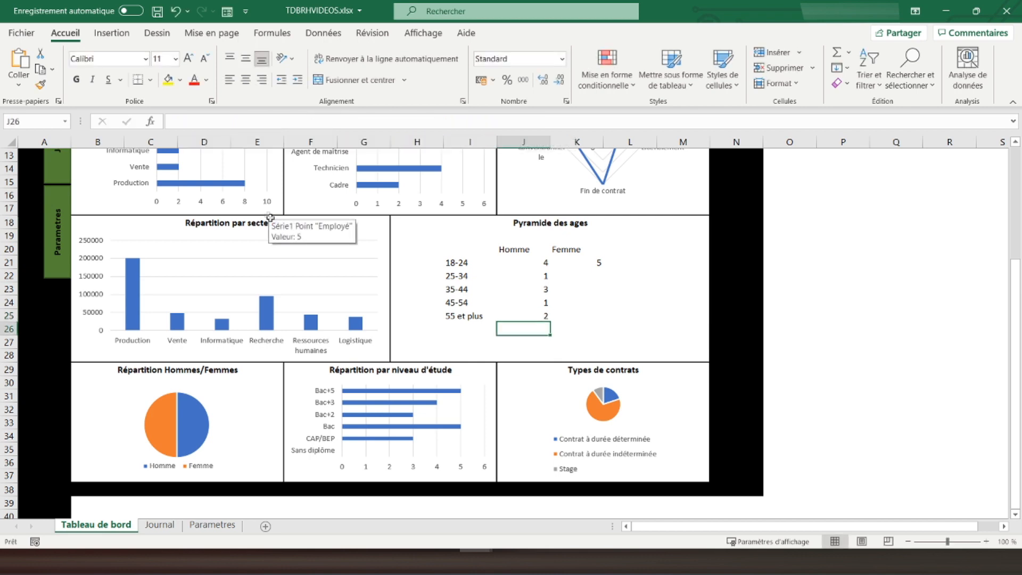
# Step: Check the J25 count for the 55 et plus band against the men's ages on the Journal sheet
pyautogui.click(521, 315)
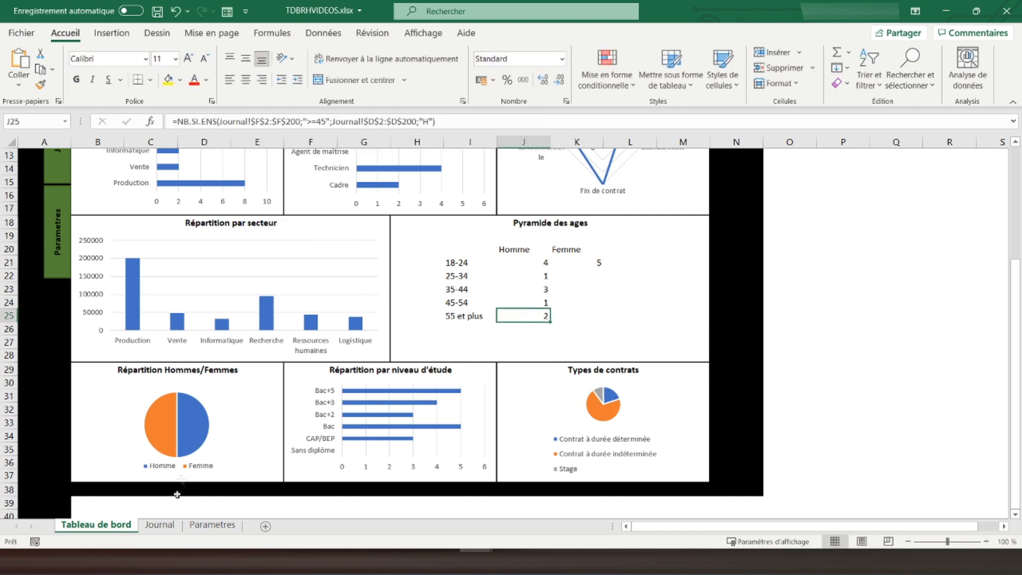
pyautogui.click(171, 531)
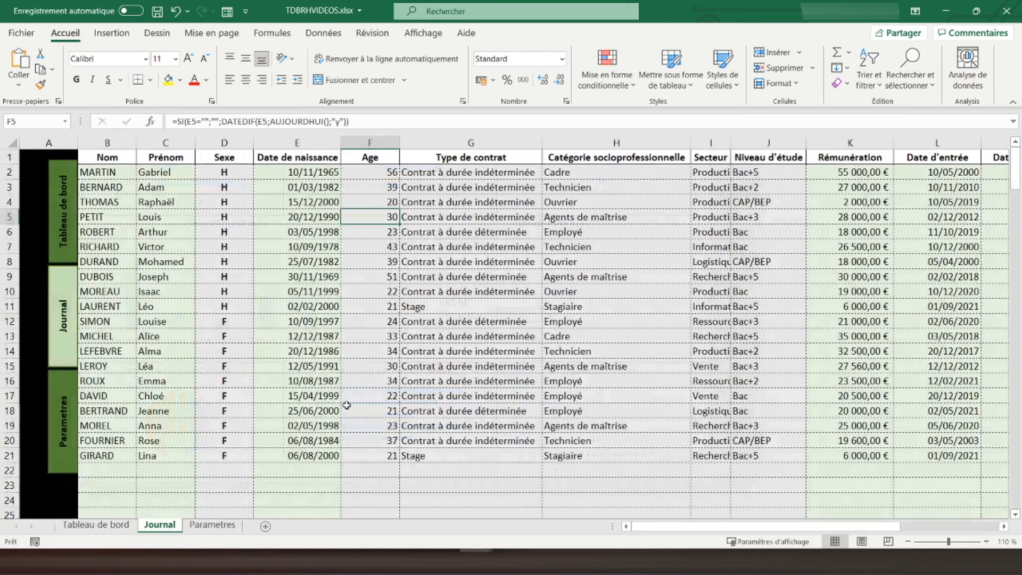
pyautogui.click(377, 168)
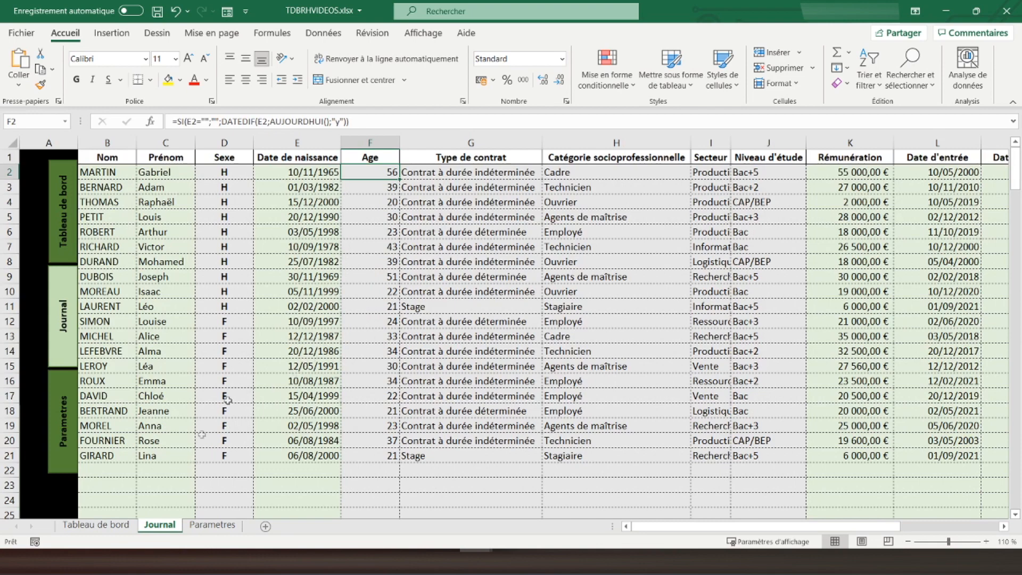
# Step: Return to the Tableau de bord sheet and change the age threshold in the J25 formula to 55
pyautogui.click(102, 530)
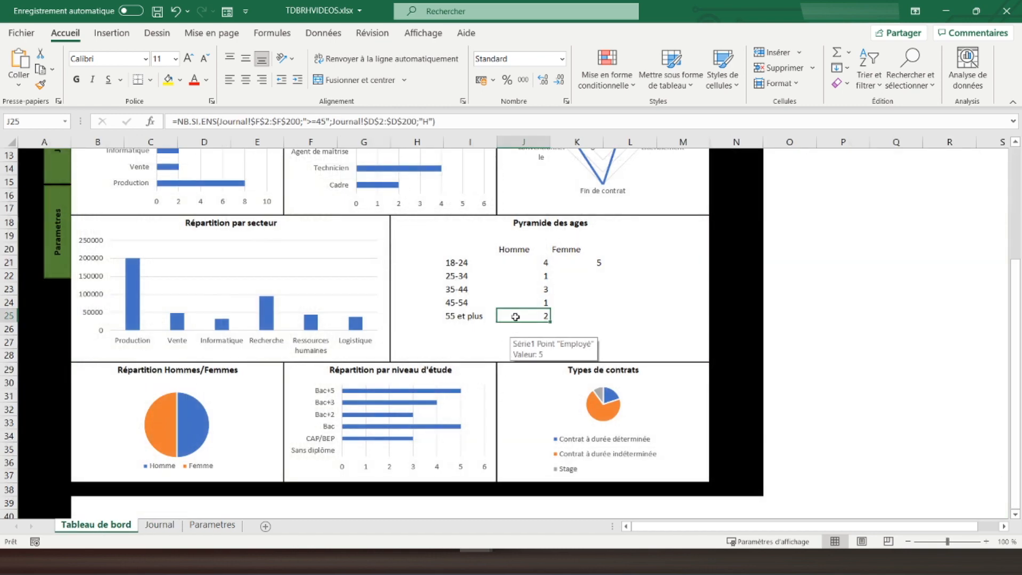
pyautogui.click(312, 121)
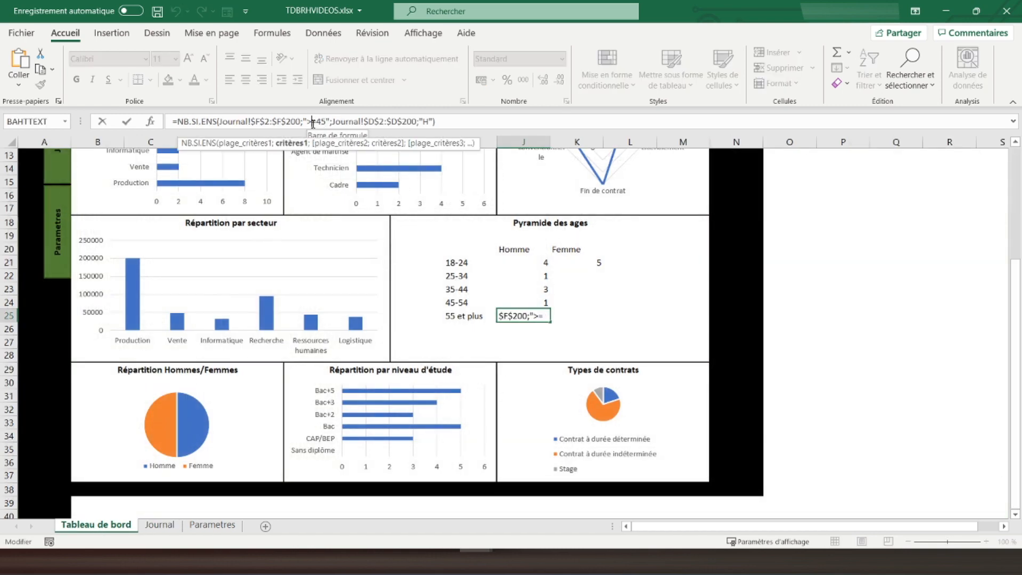
pyautogui.press('BackSpace')
pyautogui.write('5')
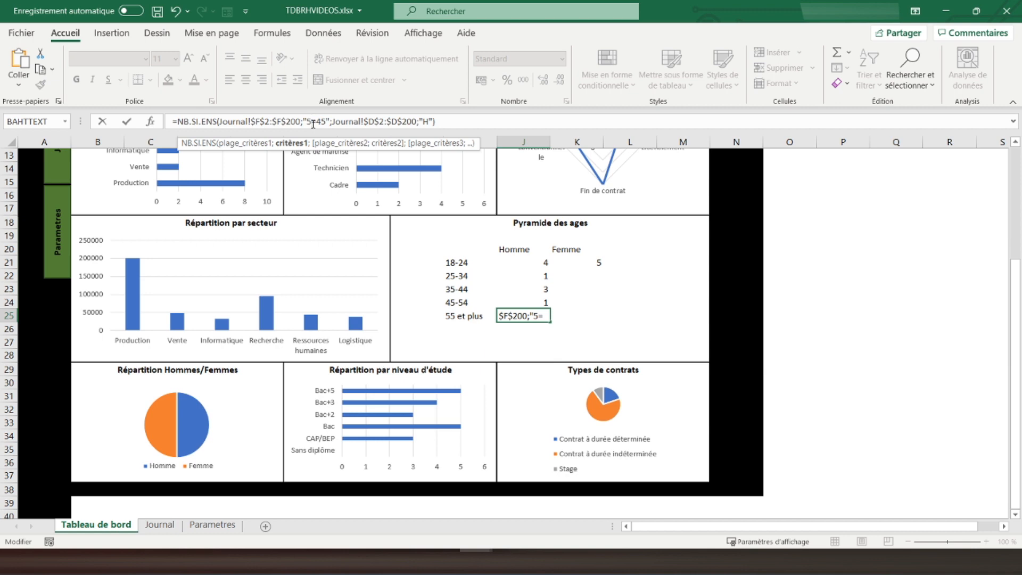
pyautogui.press('BackSpace')
pyautogui.press('Right')
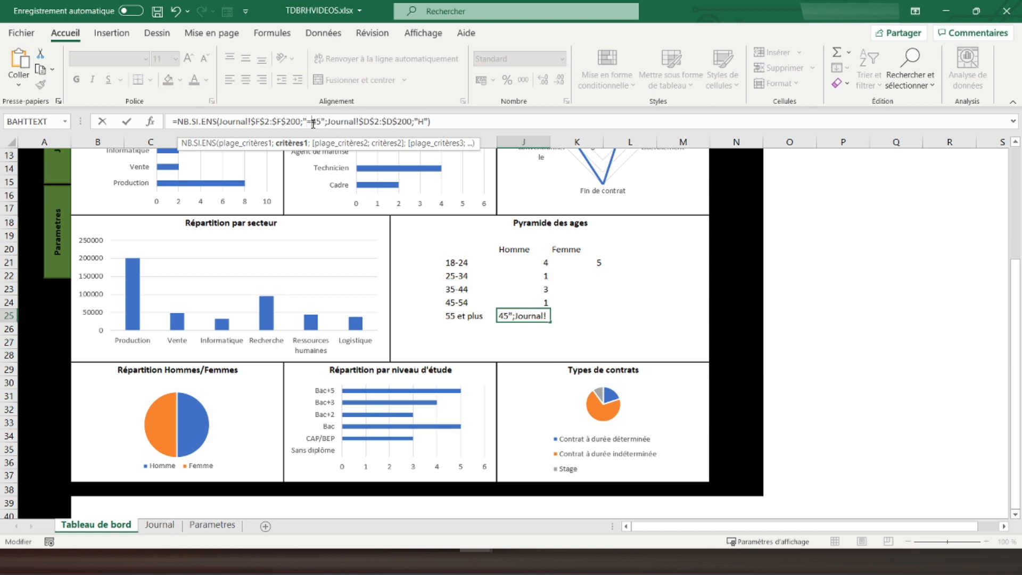
pyautogui.press('Delete')
pyautogui.write('5')
pyautogui.press('Return')
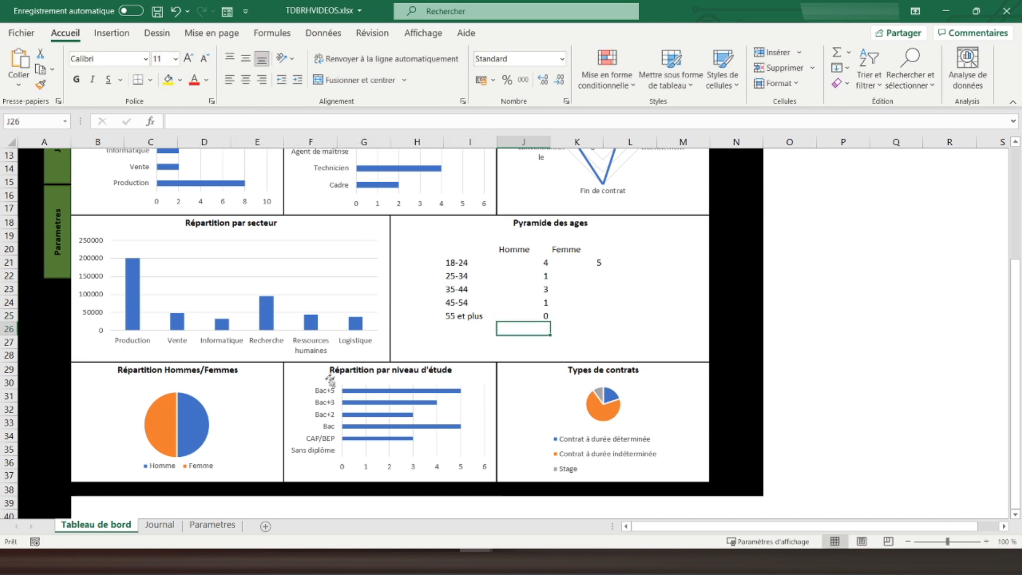
# Step: Restore the missing ">" in the J25 formula so that its age criterion reads ">=55"
pyautogui.click(532, 316)
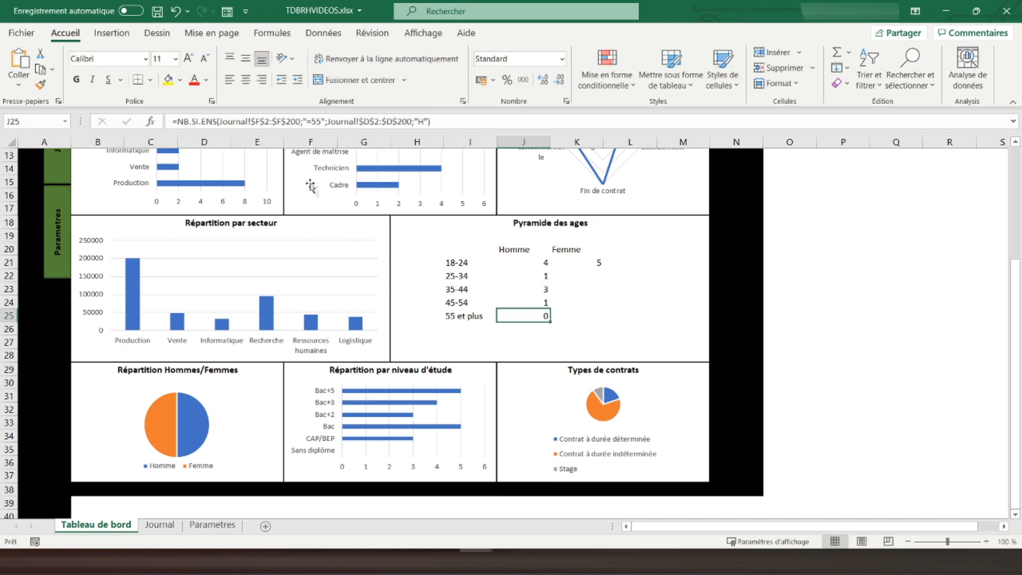
pyautogui.click(311, 121)
pyautogui.press('Left')
pyautogui.write('>')
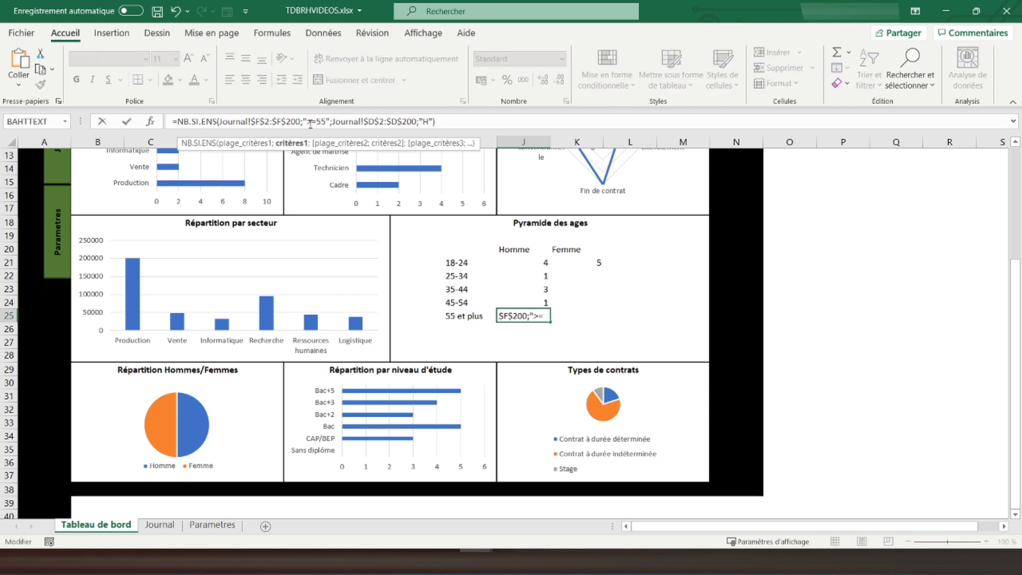
pyautogui.press('Return')
pyautogui.click(522, 318)
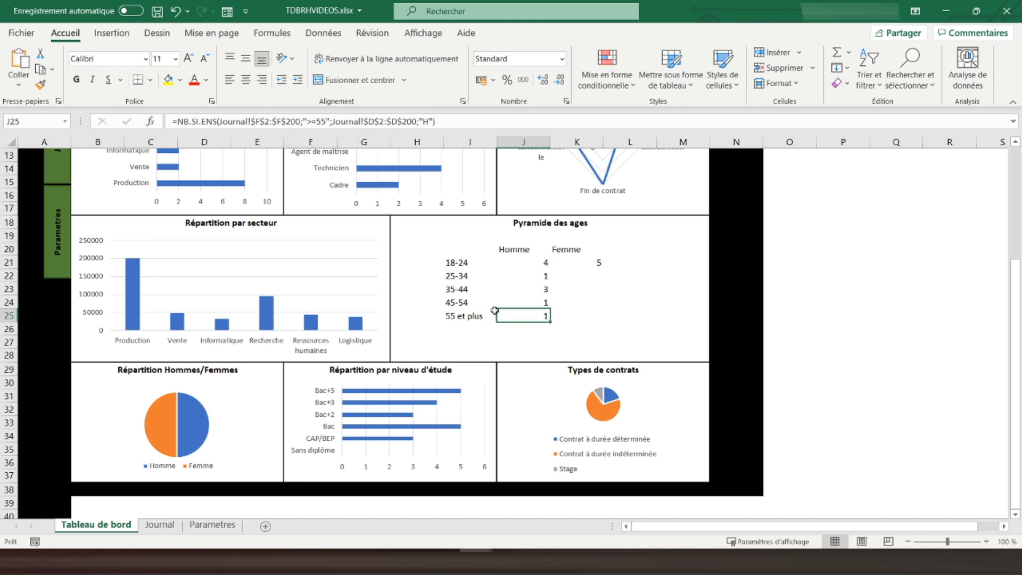
# Step: Compare the sum of the men's counts in J21:J25 with the number of H entries on the Journal sheet
pyautogui.moveTo(522, 257); pyautogui.dragTo(522, 314)
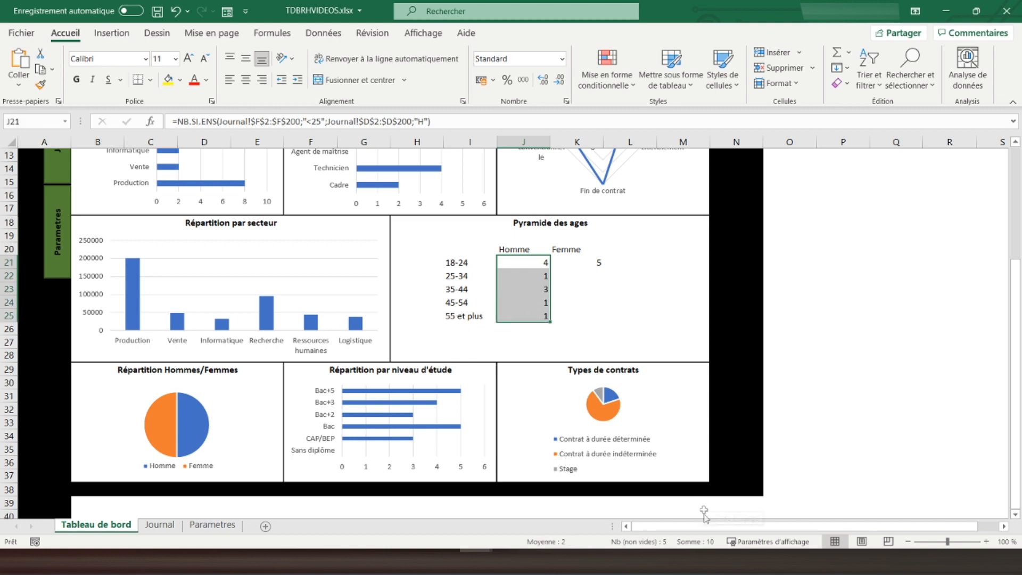
pyautogui.click(159, 525)
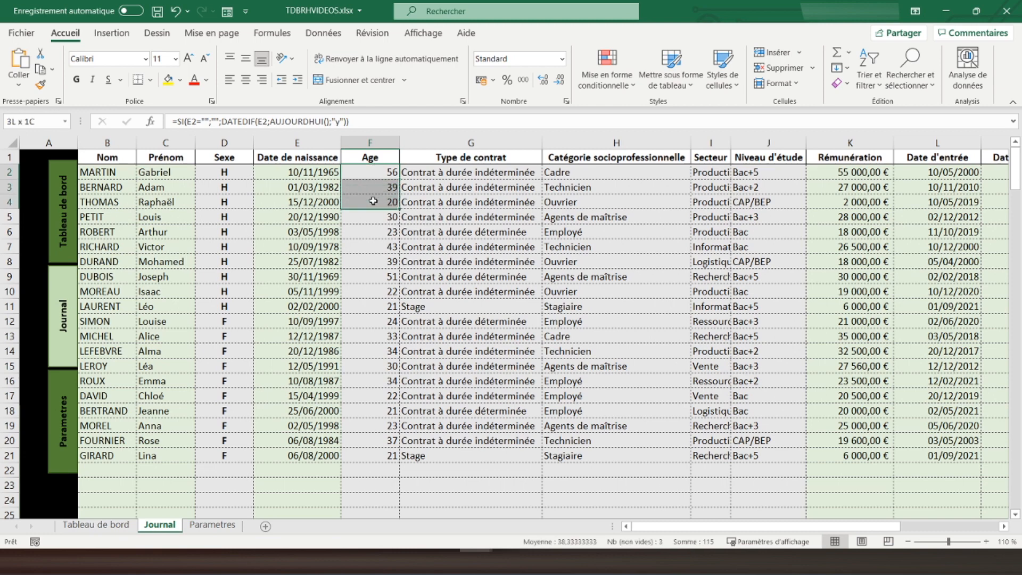
pyautogui.moveTo(217, 174); pyautogui.dragTo(228, 307)
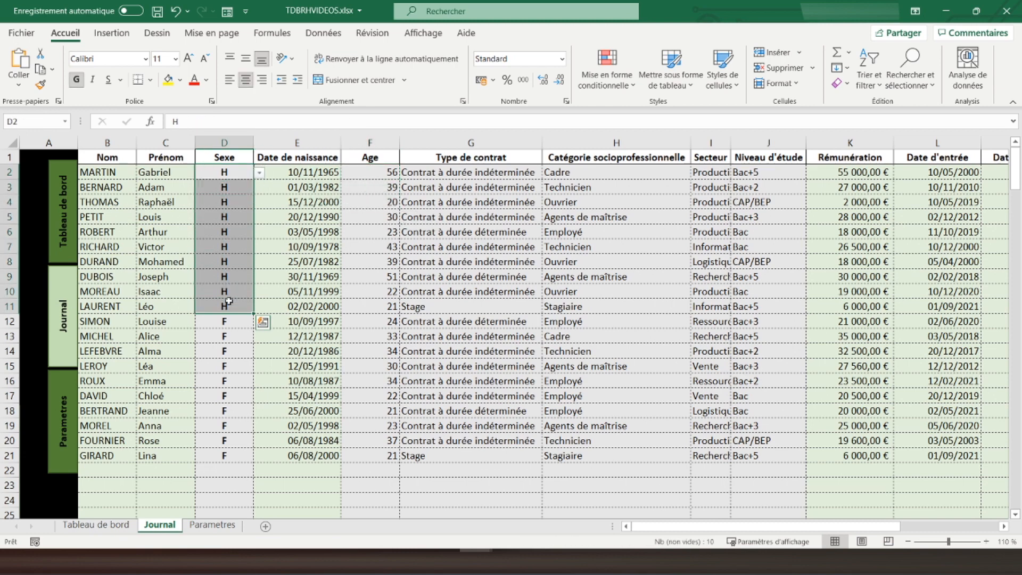
pyautogui.click(97, 524)
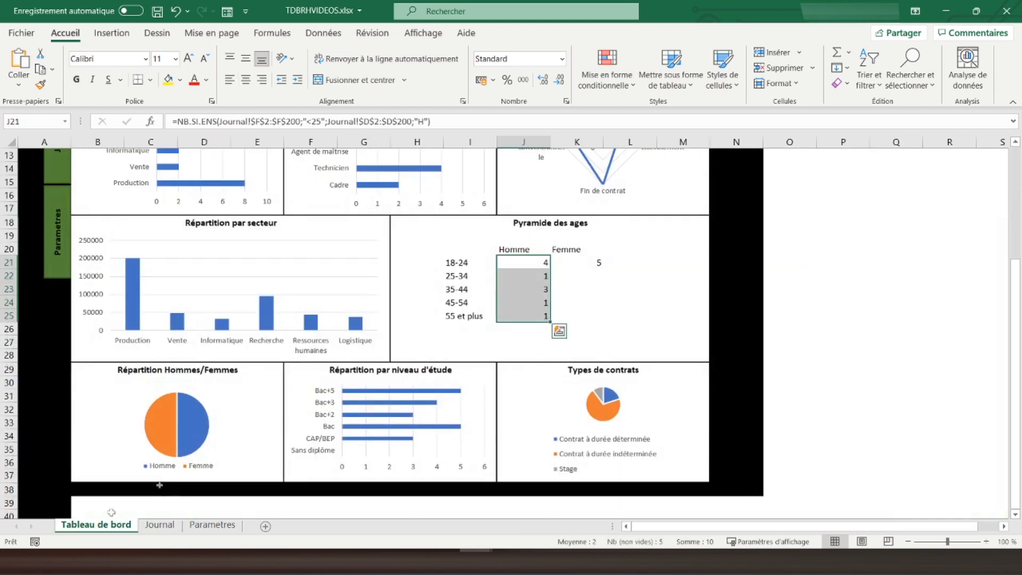
# Step: Copy the men's formulas in J22:J25 and paste them as formulas into the Femme column from K22
pyautogui.click(535, 276)
pyautogui.moveTo(535, 286); pyautogui.dragTo(537, 318)
pyautogui.rightClick(540, 289)
pyautogui.click(577, 216)
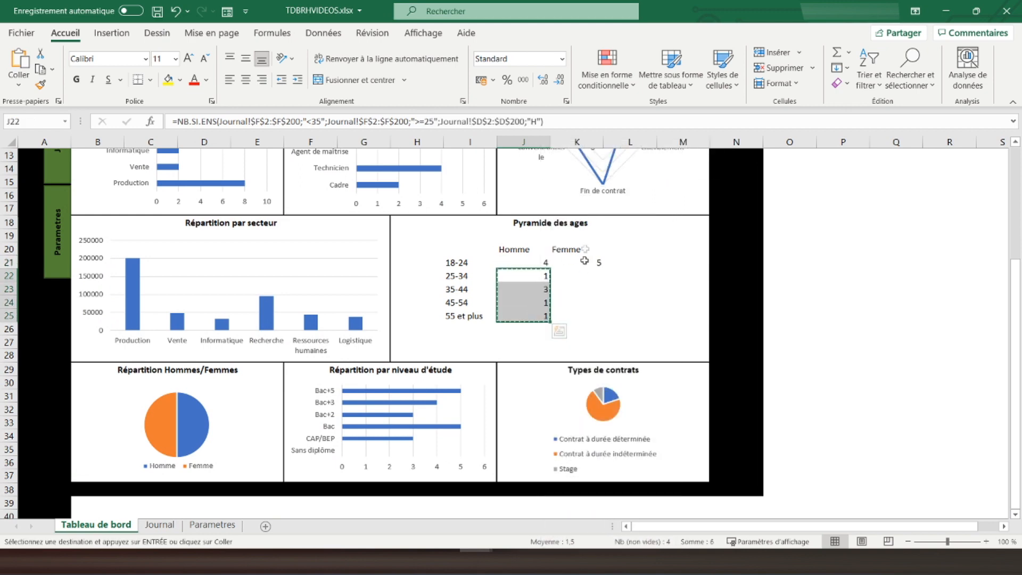
pyautogui.click(579, 274)
pyautogui.rightClick(580, 275)
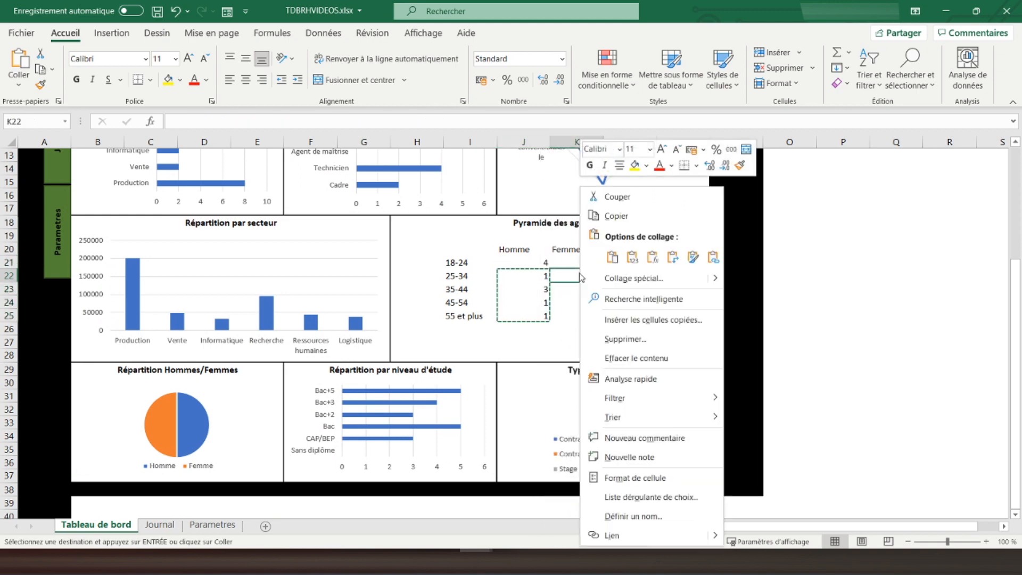
pyautogui.click(652, 257)
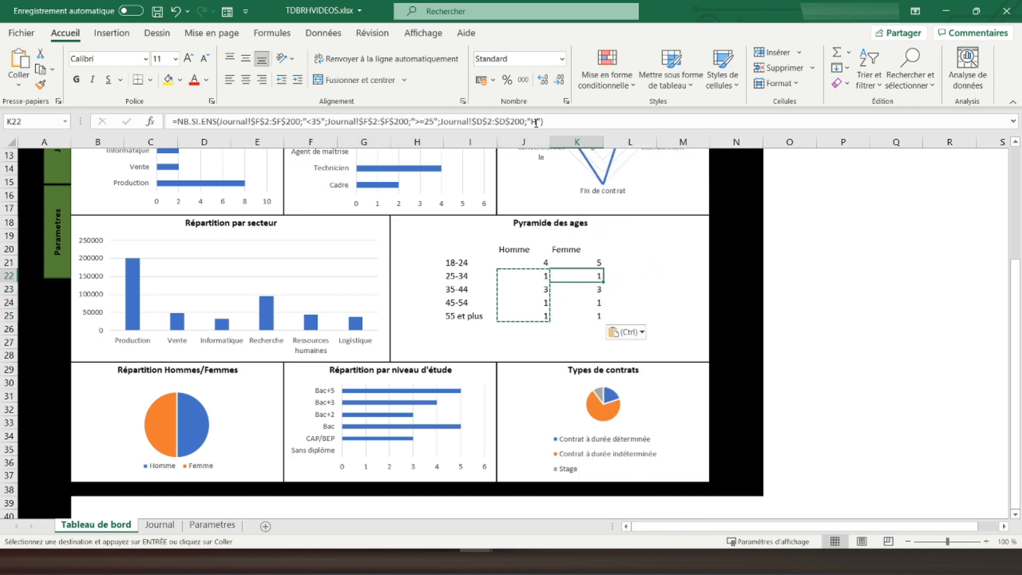
# Step: Change the sex criterion to "F" in the formulas of K22, K23 and K24
pyautogui.click(536, 121)
pyautogui.press('BackSpace')
pyautogui.write('F')
pyautogui.press('Return')
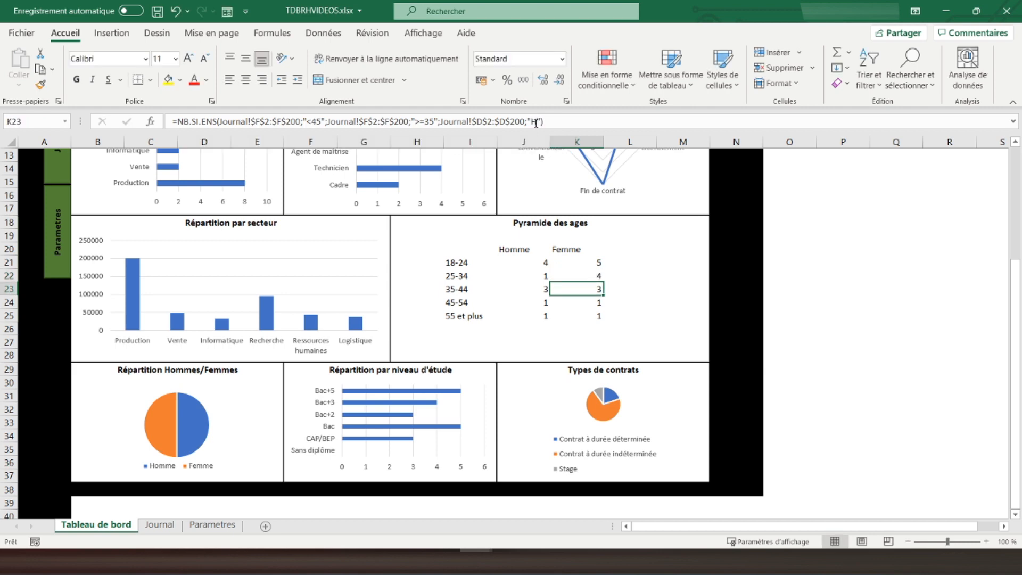
pyautogui.click(535, 121)
pyautogui.press('BackSpace')
pyautogui.write('F')
pyautogui.press('Return')
pyautogui.click(536, 121)
pyautogui.press('BackSpace')
pyautogui.write('F')
pyautogui.press('Return')
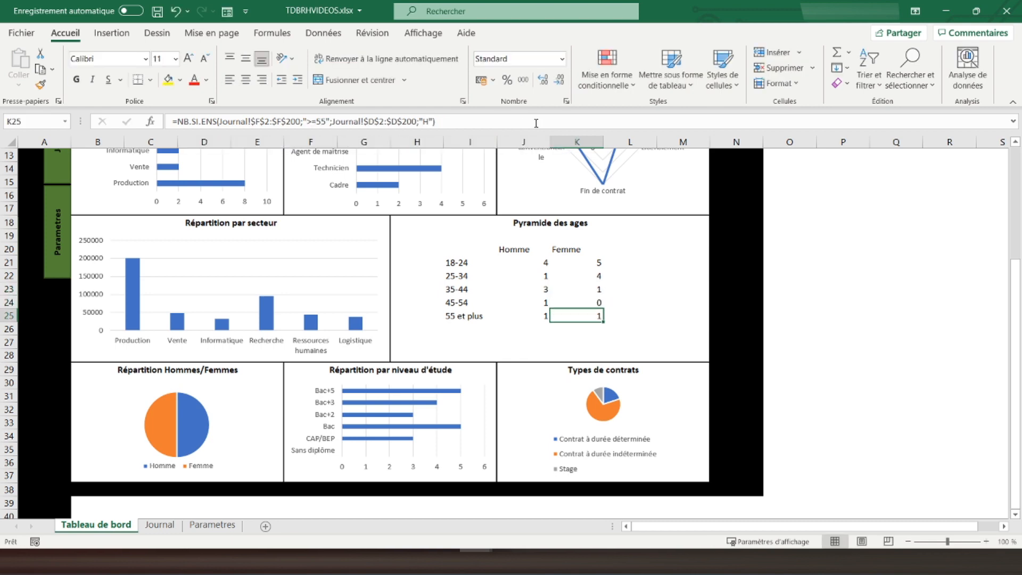
# Step: Check the sum of the women's counts in K21:K25 and set the sex criterion in K25 to "F"
pyautogui.click(577, 264)
pyautogui.moveTo(576, 264); pyautogui.dragTo(569, 314)
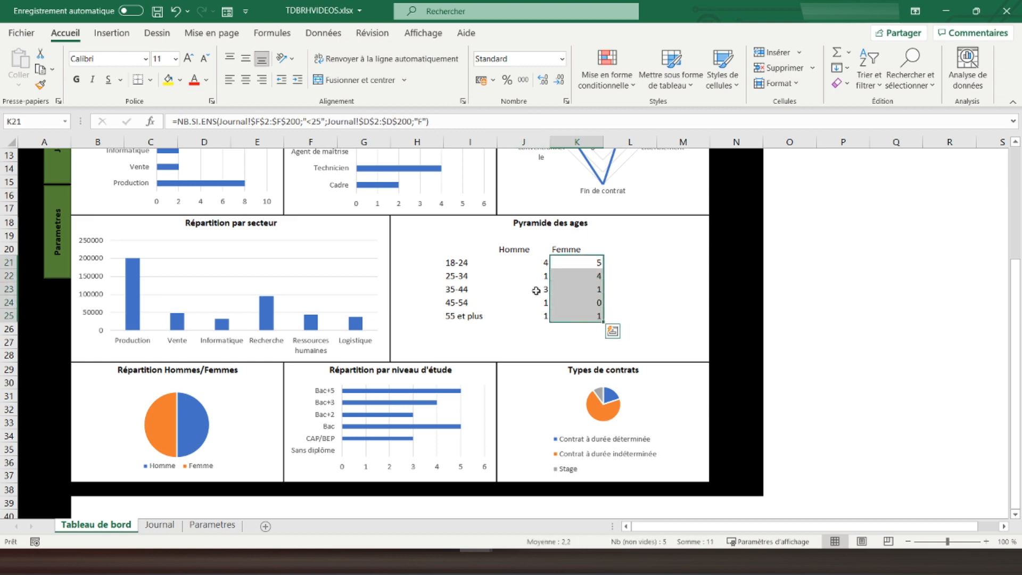
pyautogui.click(572, 315)
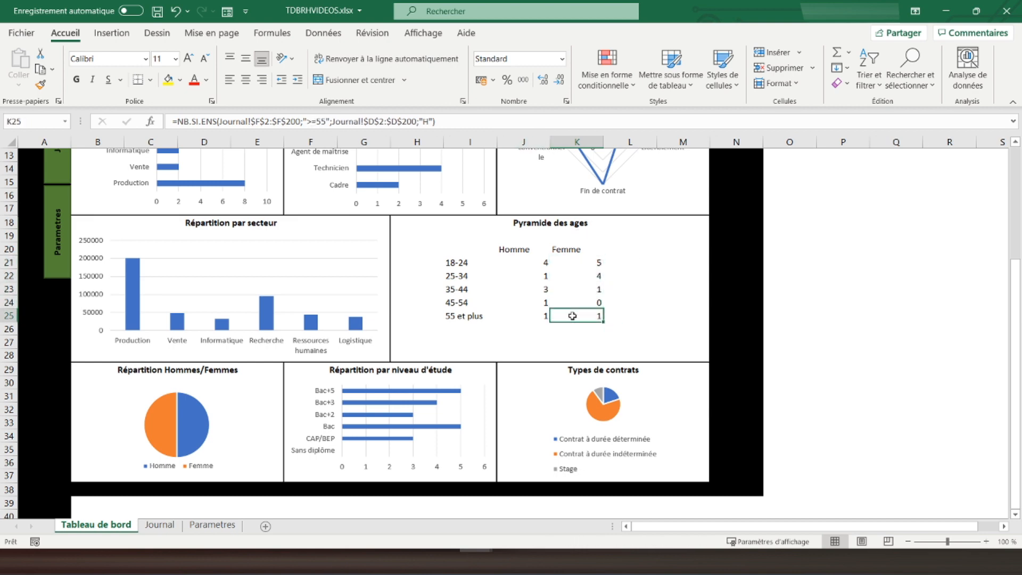
pyautogui.click(429, 122)
pyautogui.press('BackSpace')
pyautogui.write('F')
pyautogui.press('Return')
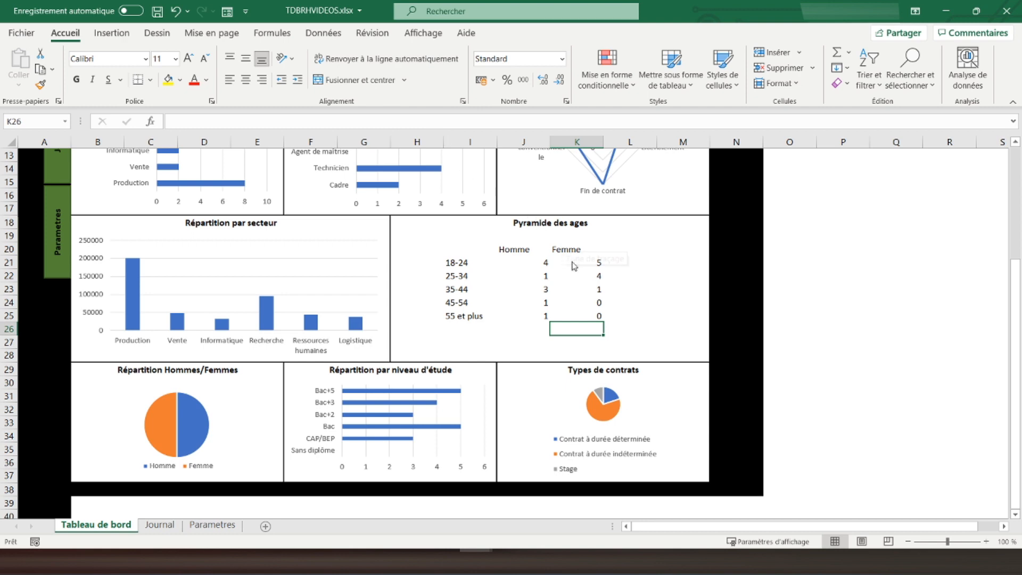
# Step: Compare the sum of the women's counts in K21:K25 with the number of F entries on the Journal sheet
pyautogui.moveTo(572, 263); pyautogui.dragTo(563, 316)
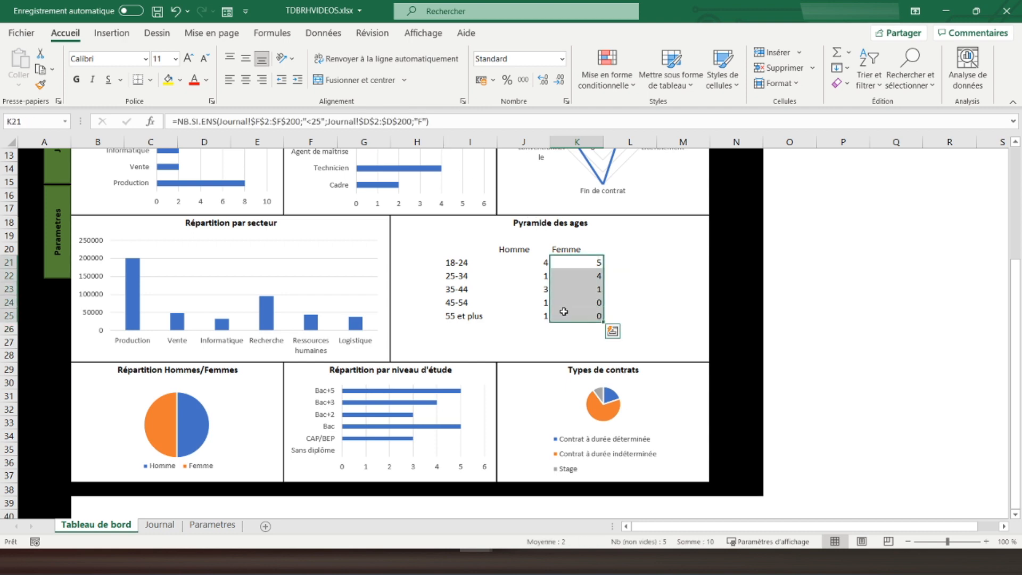
pyautogui.click(160, 525)
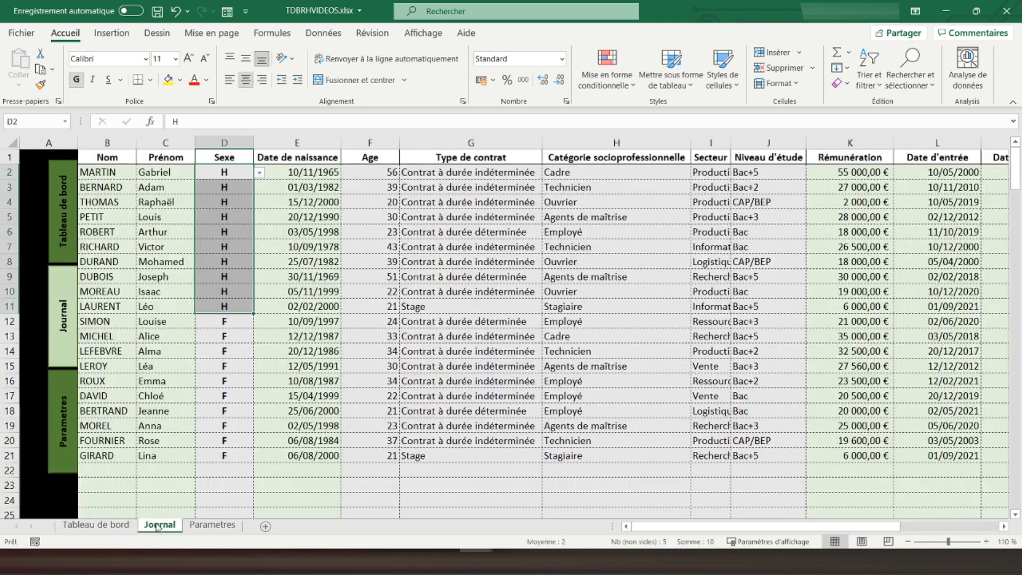
pyautogui.moveTo(226, 323); pyautogui.dragTo(224, 452)
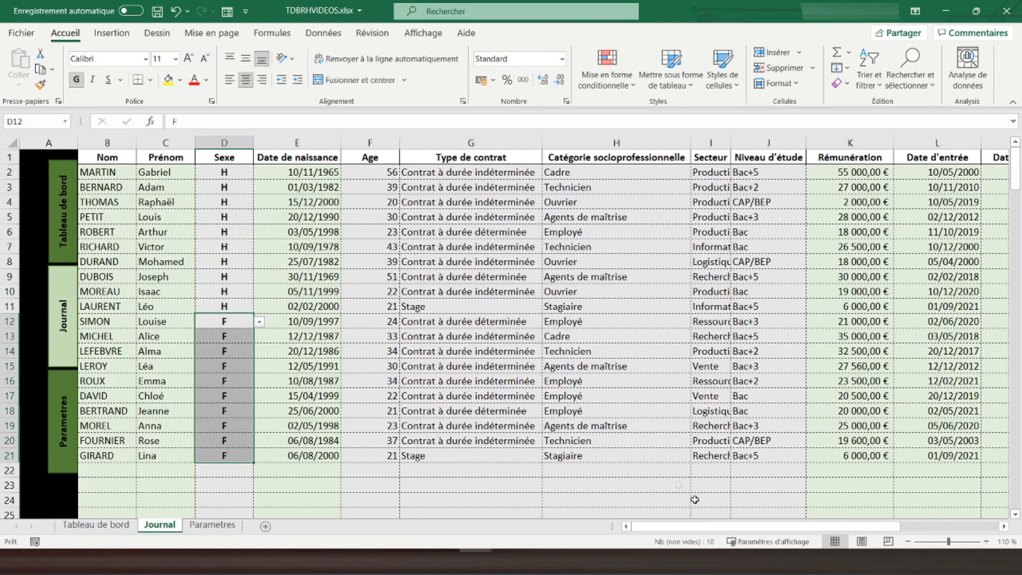
pyautogui.click(112, 526)
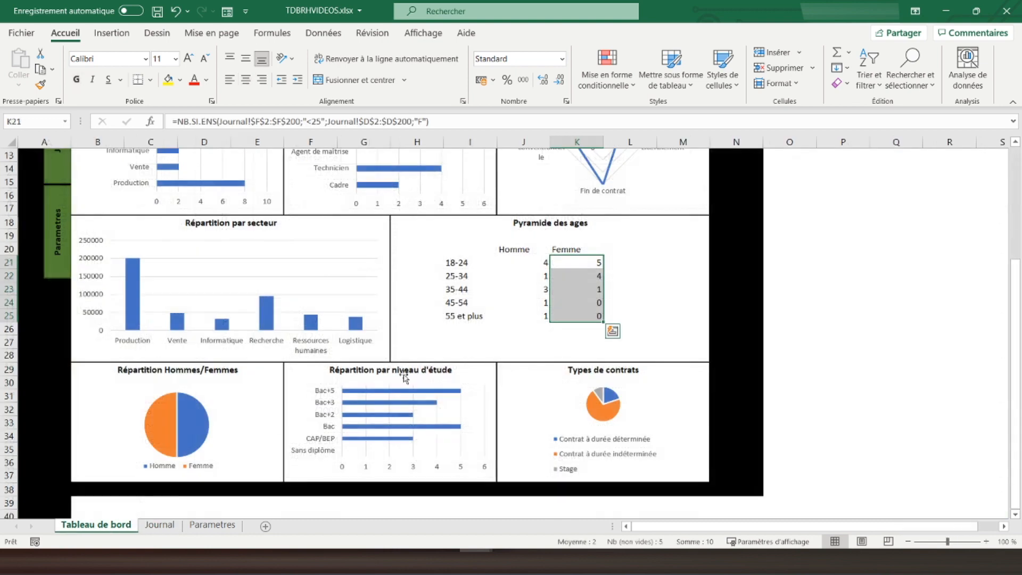
# Step: Make the women's counts in K21:K25 negative by adding a minus sign before NB.SI.ENS in each formula
pyautogui.click(475, 252)
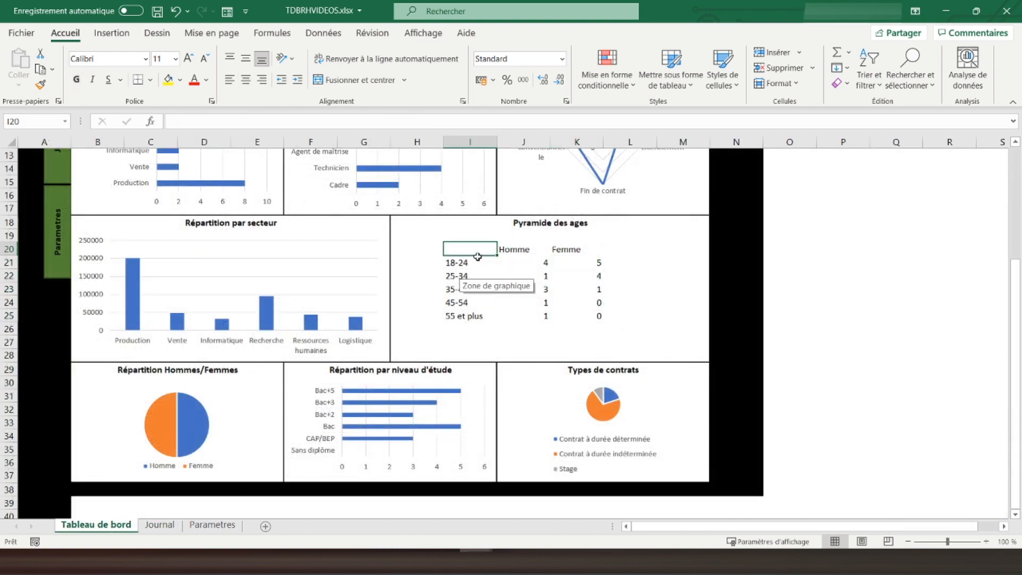
pyautogui.click(576, 263)
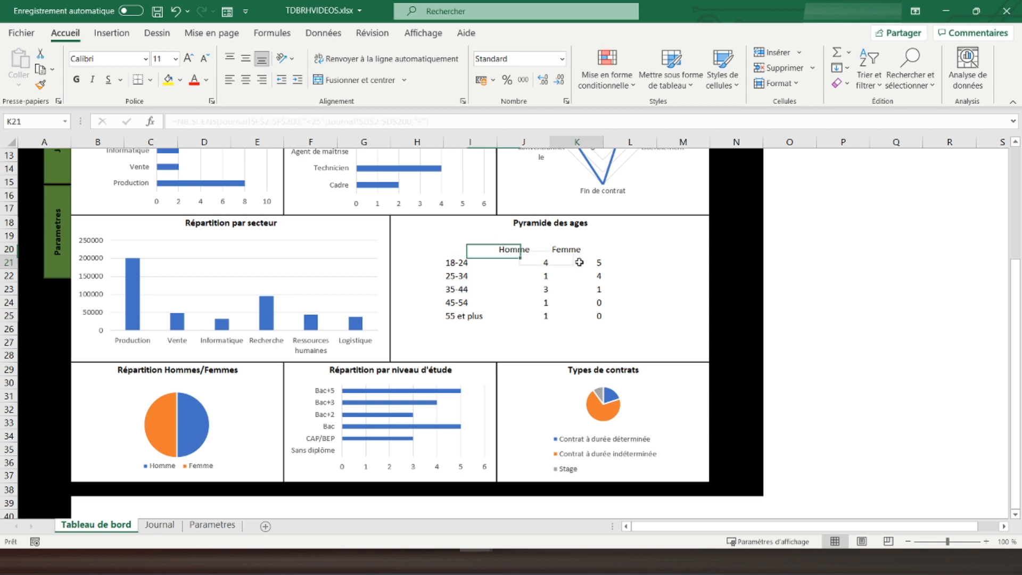
pyautogui.click(178, 121)
pyautogui.write('-')
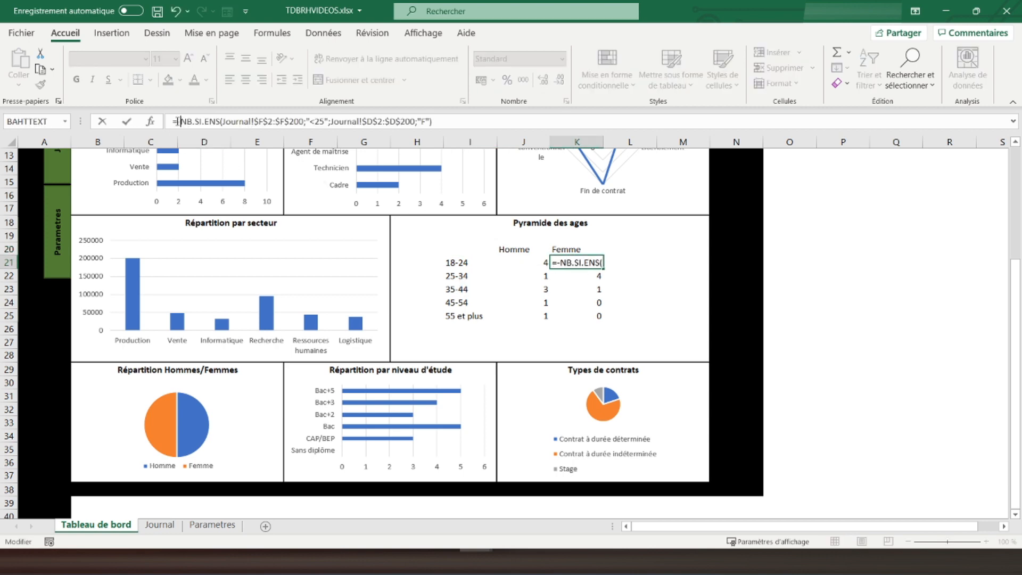
pyautogui.press('Return')
pyautogui.click(176, 122)
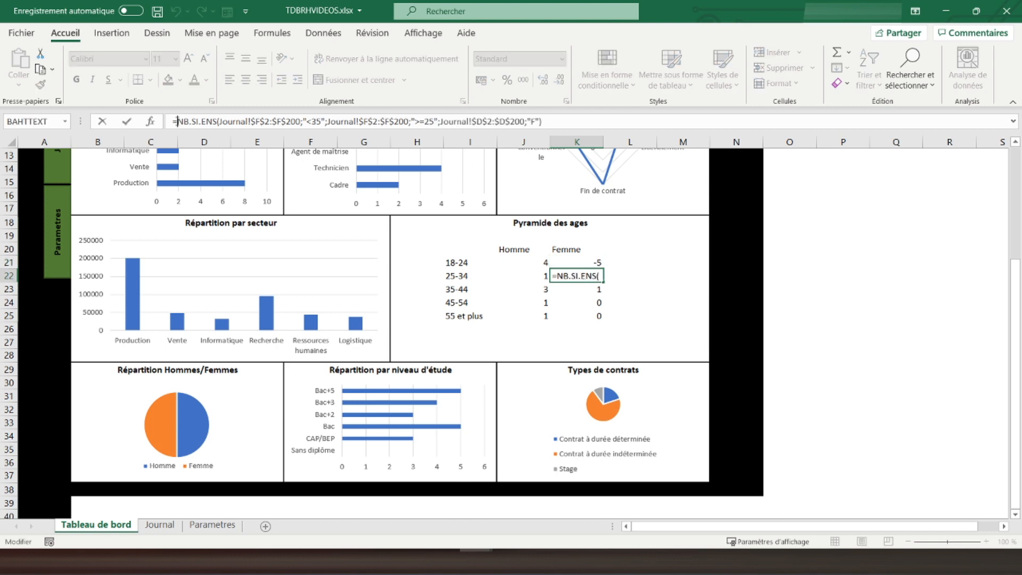
pyautogui.write('-')
pyautogui.press('Return')
pyautogui.click(178, 121)
pyautogui.write('-')
pyautogui.press('Return')
pyautogui.click(178, 121)
pyautogui.write('-')
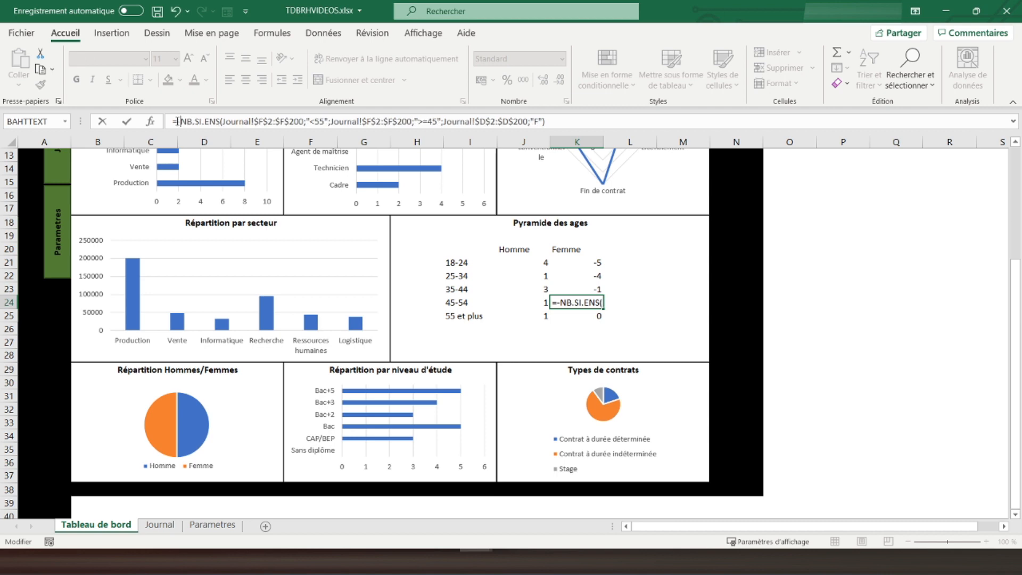
pyautogui.press('Return')
pyautogui.click(177, 121)
pyautogui.write('-')
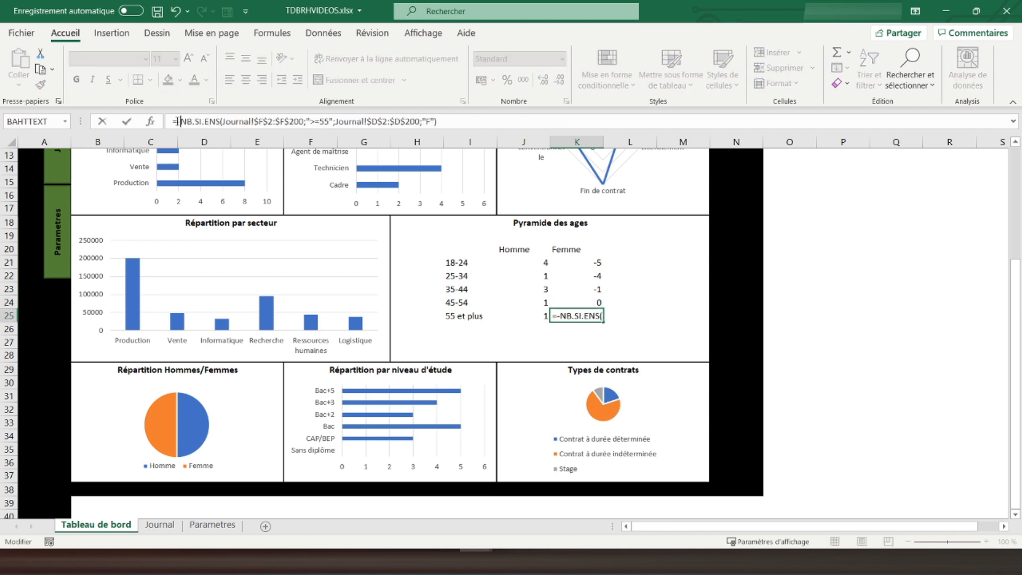
pyautogui.press('Return')
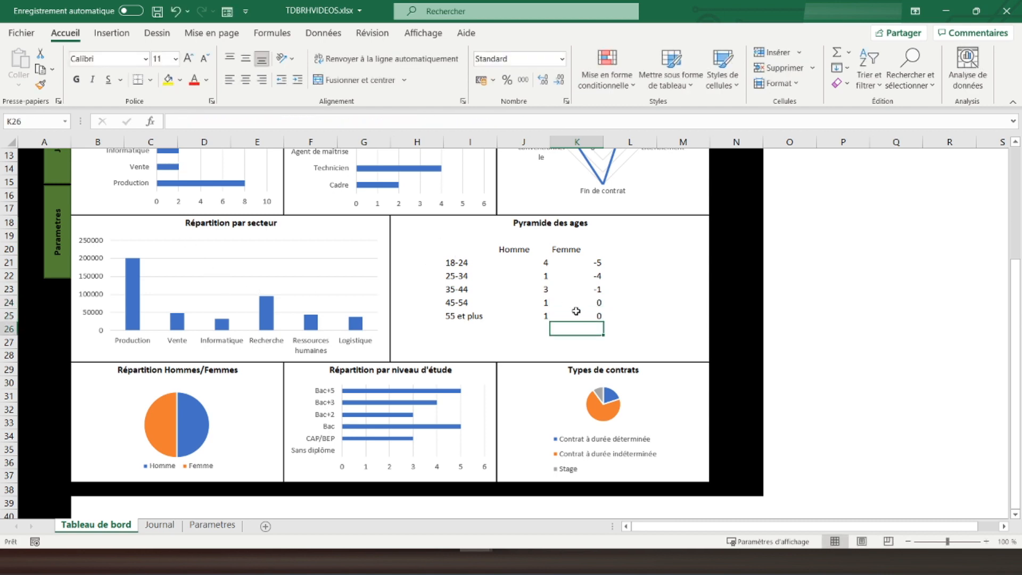
pyautogui.click(594, 316)
pyautogui.click(593, 303)
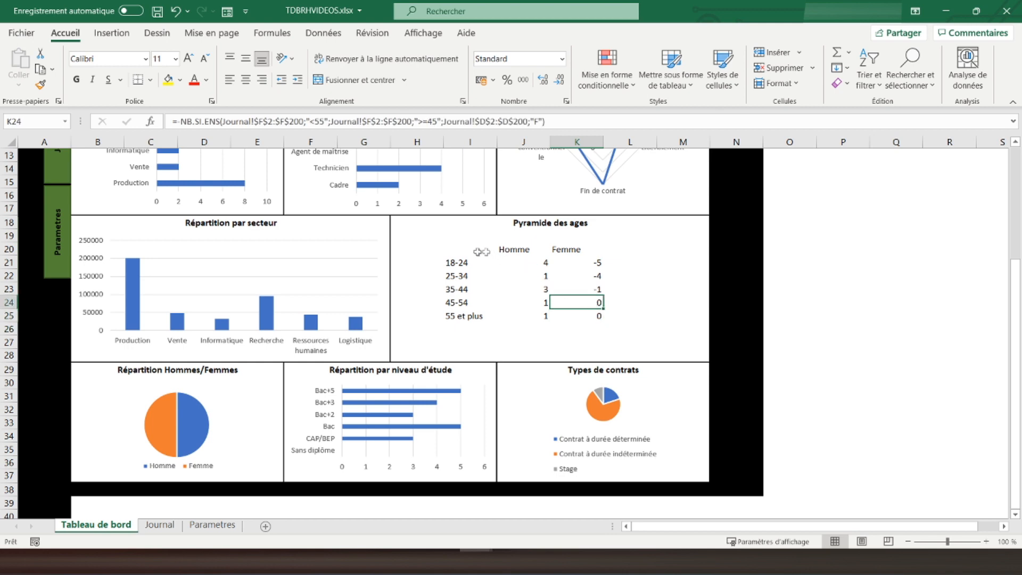
# Step: Insert a 2D clustered bar chart from the age and sex table in I20:K25 and remove the chart title
pyautogui.moveTo(467, 251); pyautogui.dragTo(596, 316)
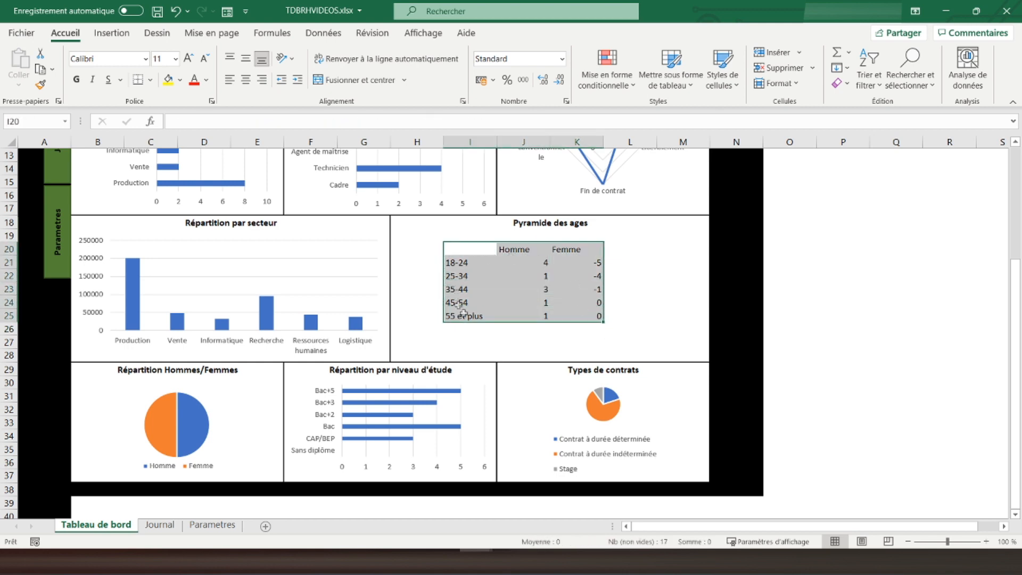
pyautogui.click(118, 41)
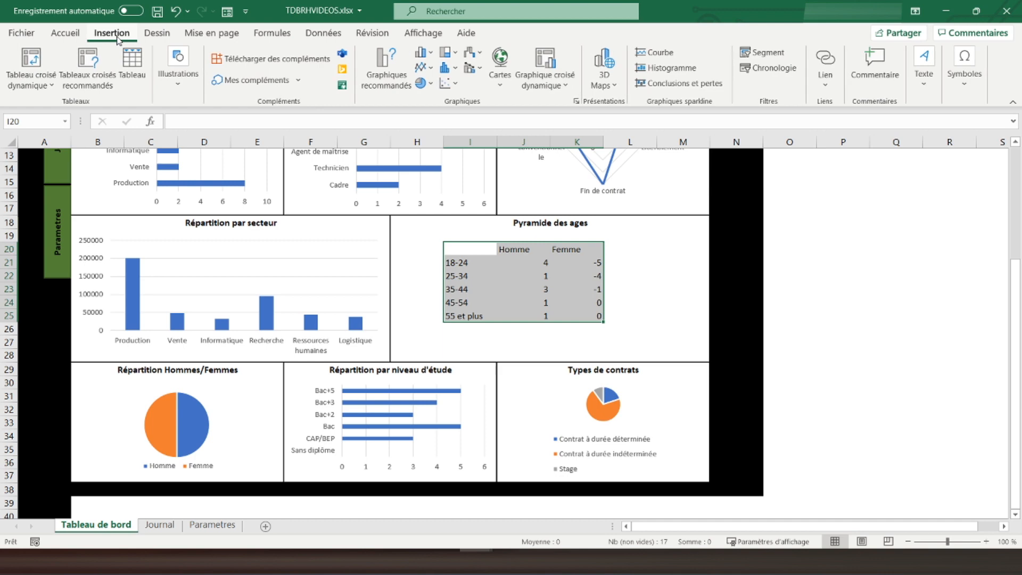
pyautogui.click(430, 53)
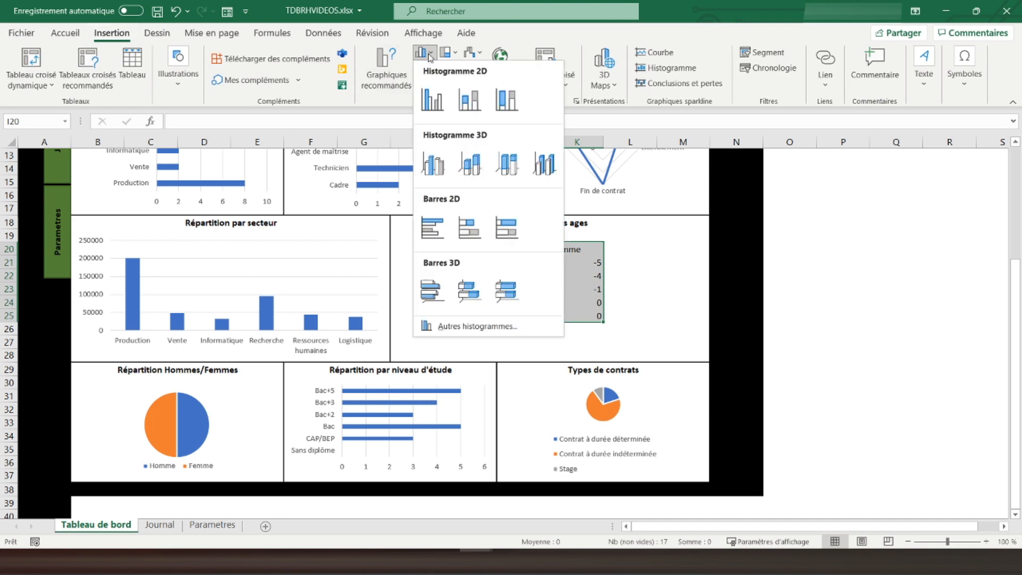
pyautogui.click(434, 229)
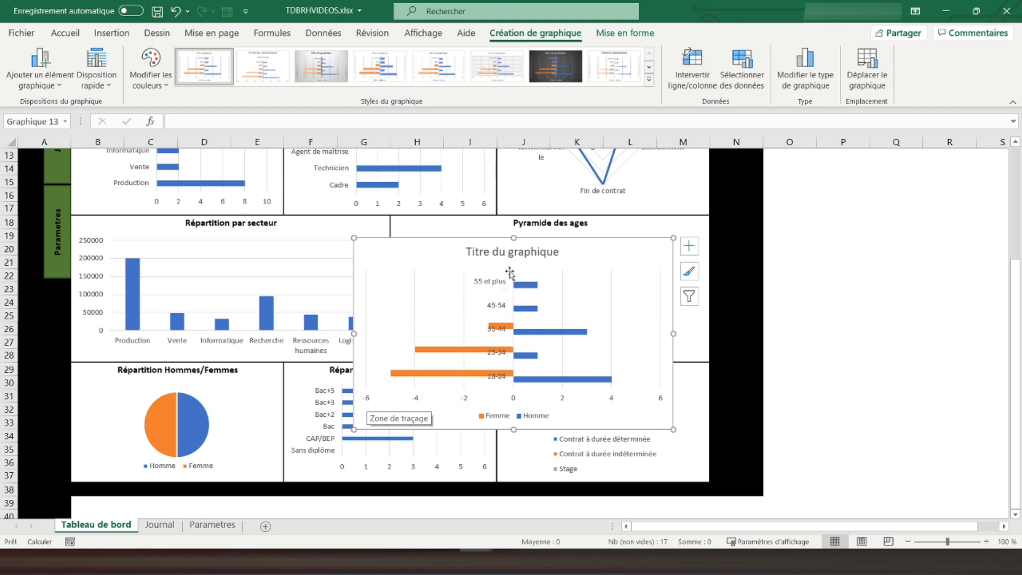
pyautogui.click(690, 247)
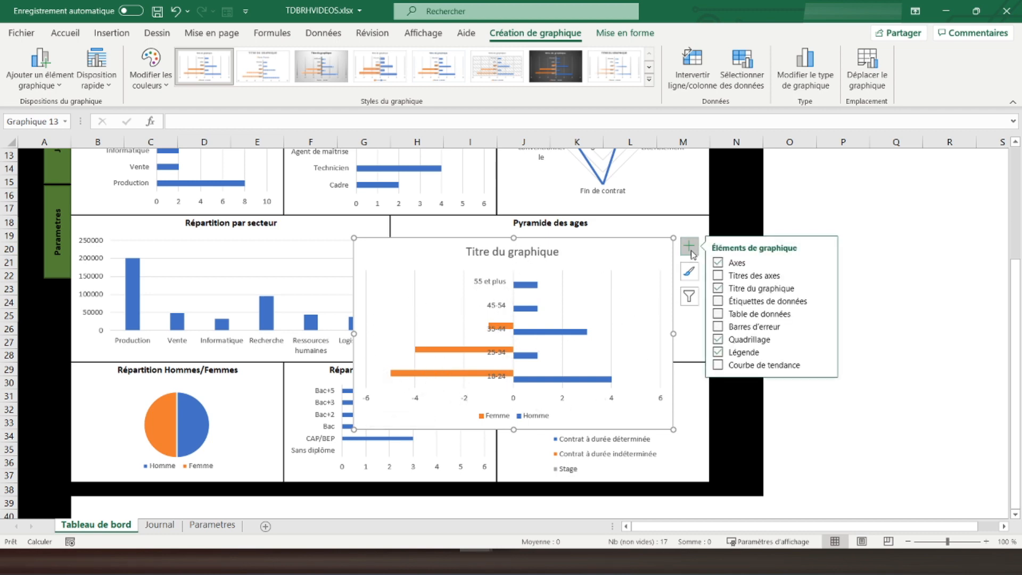
pyautogui.click(719, 288)
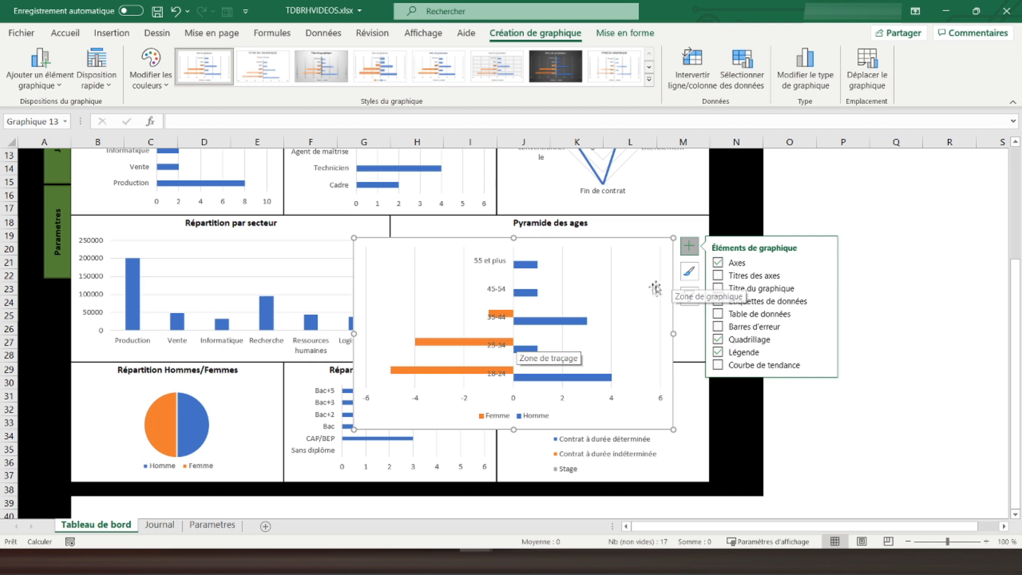
# Step: Set the age pyramid bars' series overlap to 100% and their gap width to 0%
pyautogui.click(618, 421)
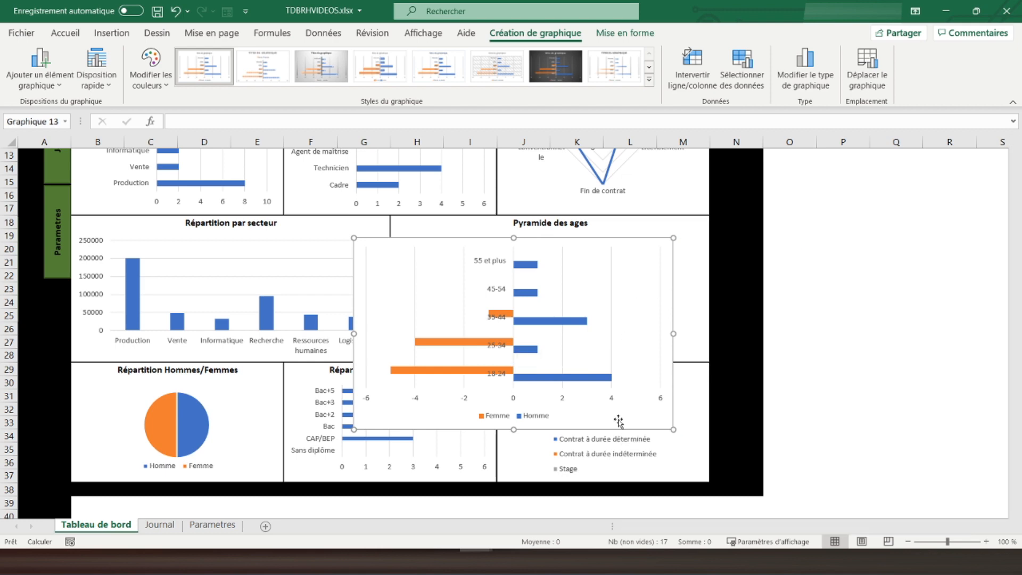
pyautogui.doubleClick(657, 343)
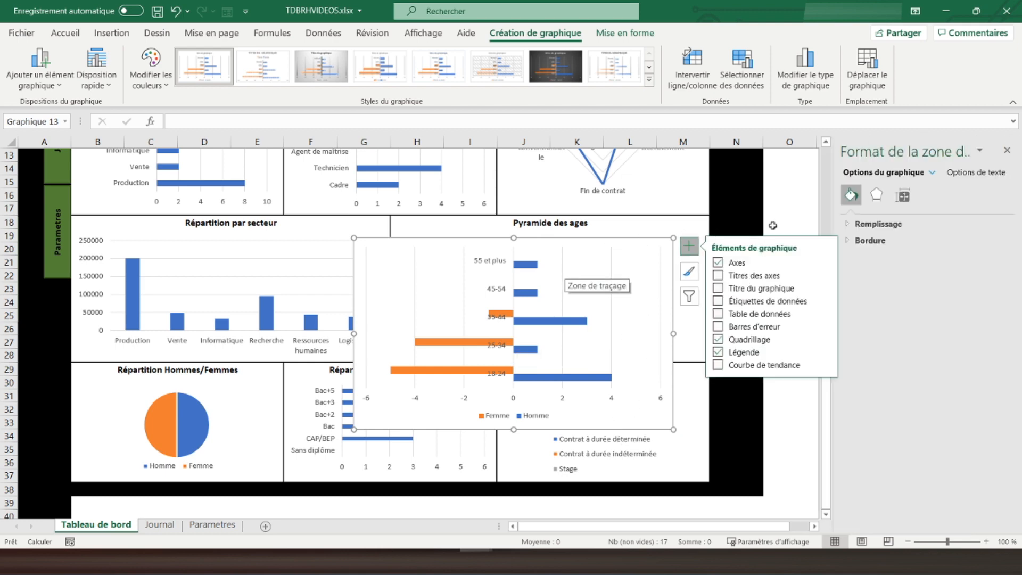
pyautogui.click(531, 268)
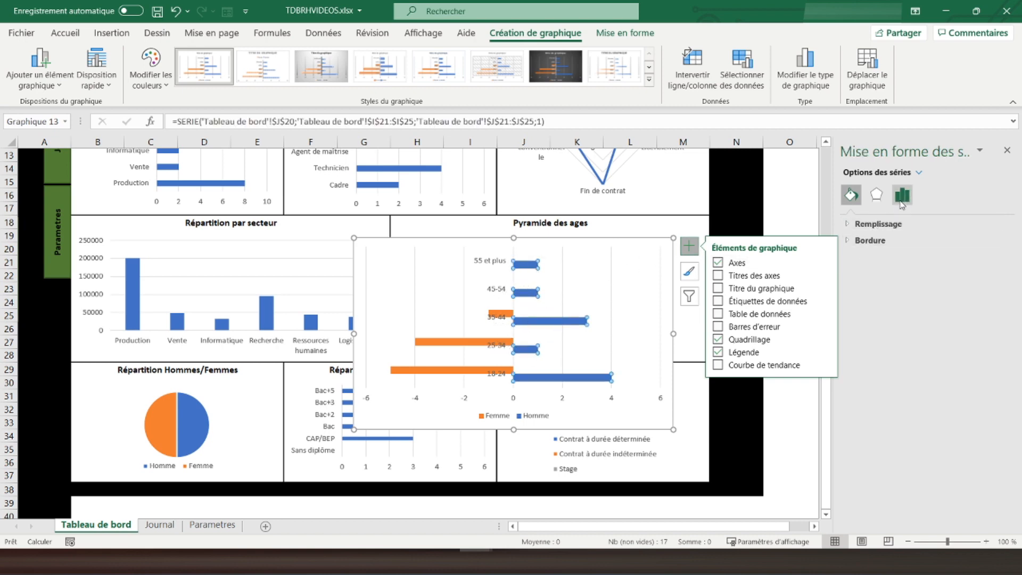
pyautogui.click(900, 199)
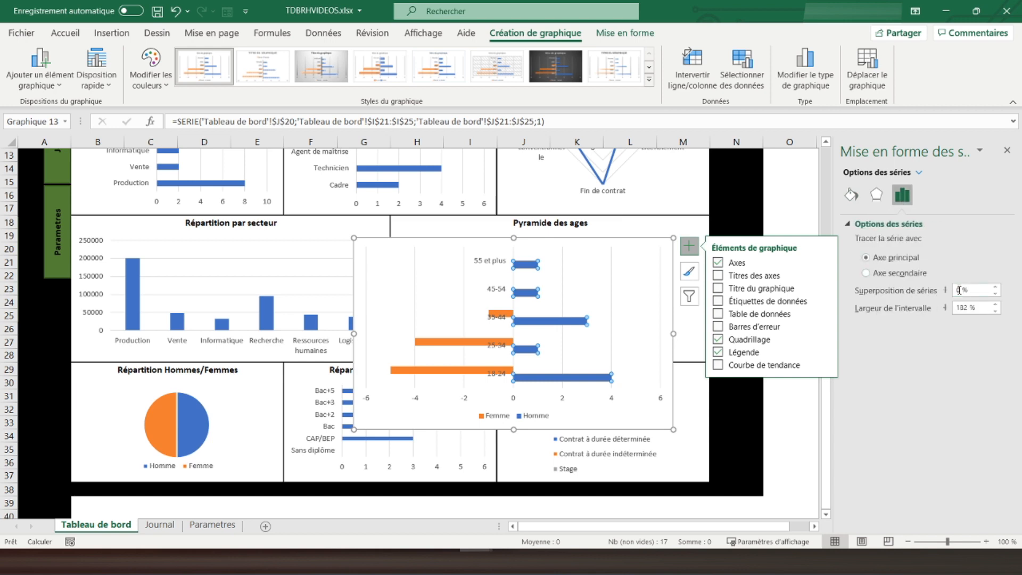
pyautogui.click(958, 290)
pyautogui.write('100')
pyautogui.press('Tab')
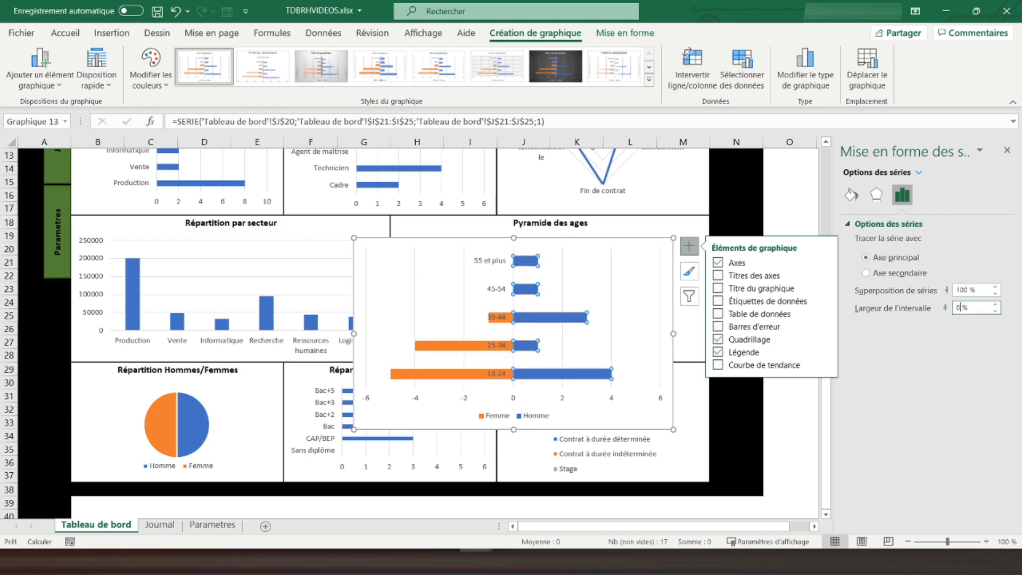
pyautogui.press('Return')
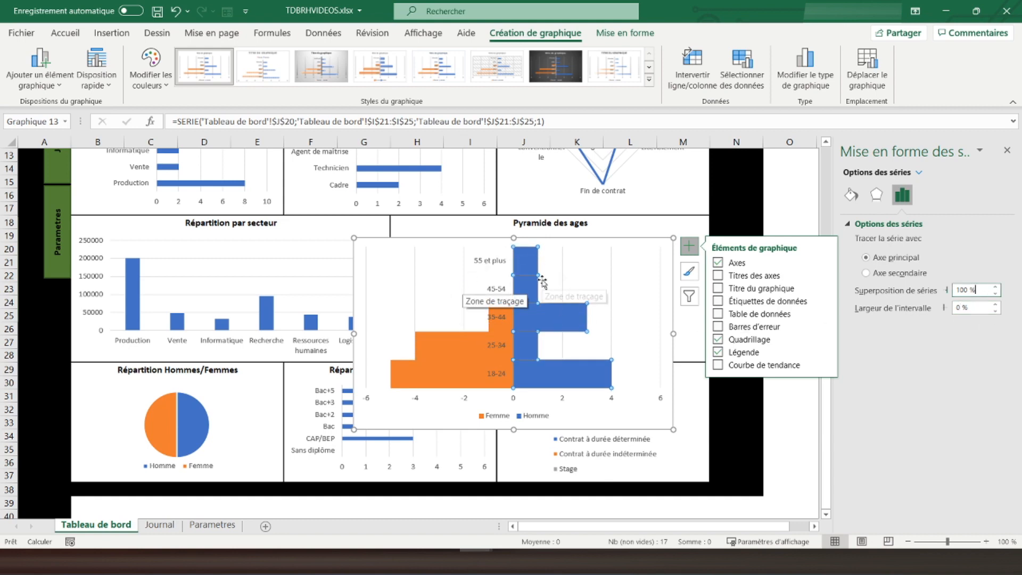
# Step: Format the pyramid's horizontal axis numbers with the custom format Standard;Standard and close the formatting options
pyautogui.moveTo(538, 284)
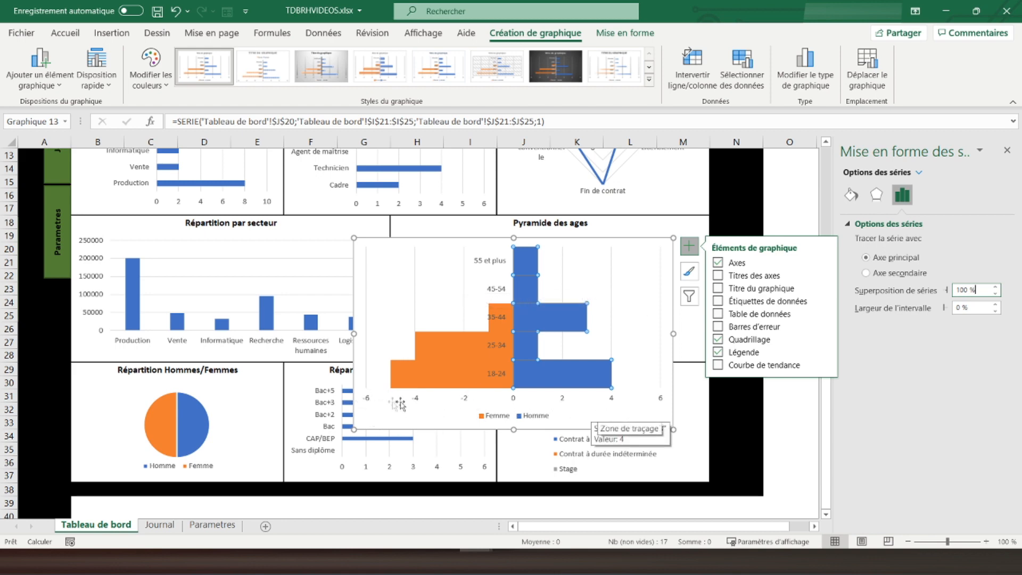
pyautogui.click(413, 406)
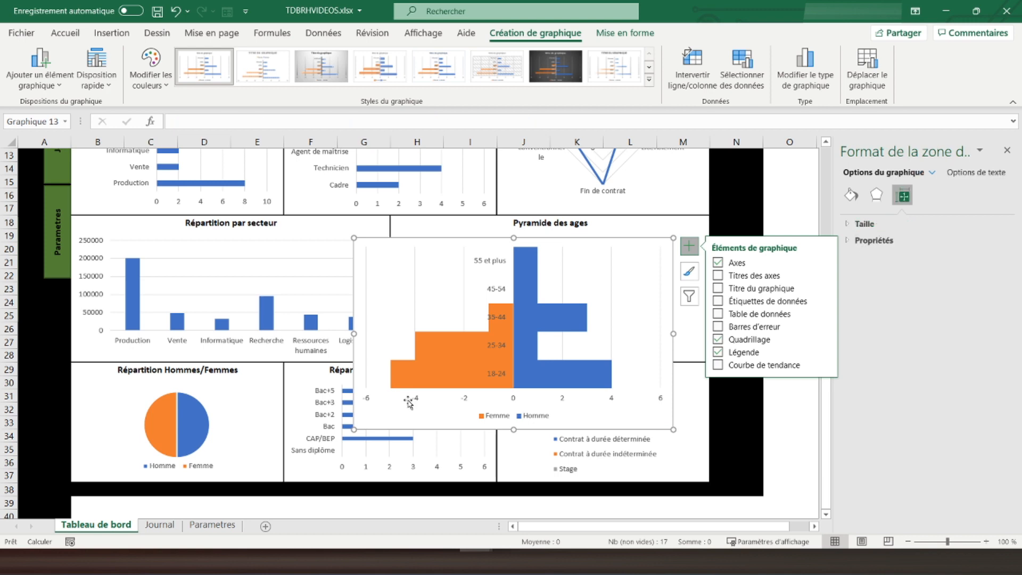
pyautogui.click(417, 399)
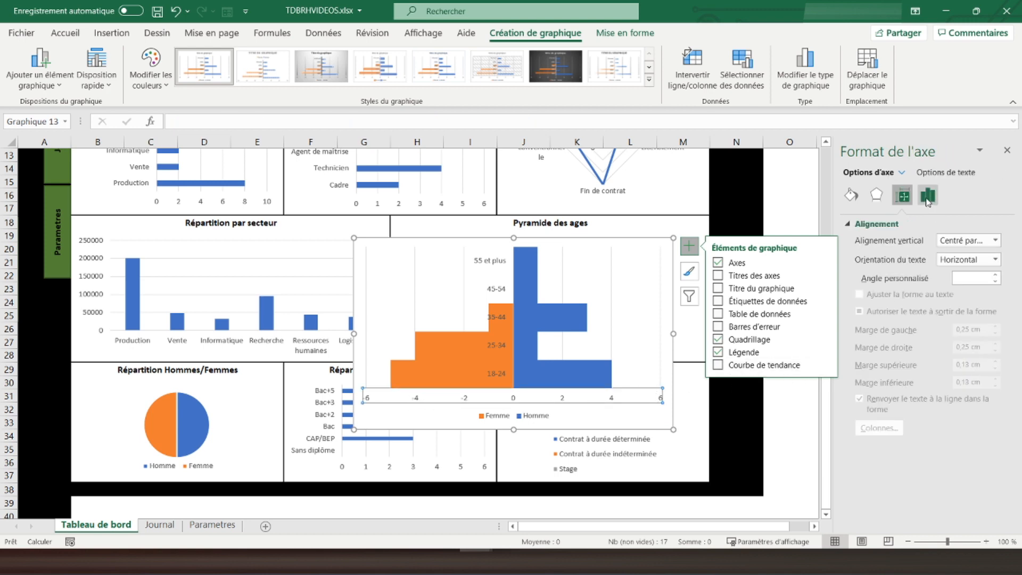
pyautogui.click(927, 197)
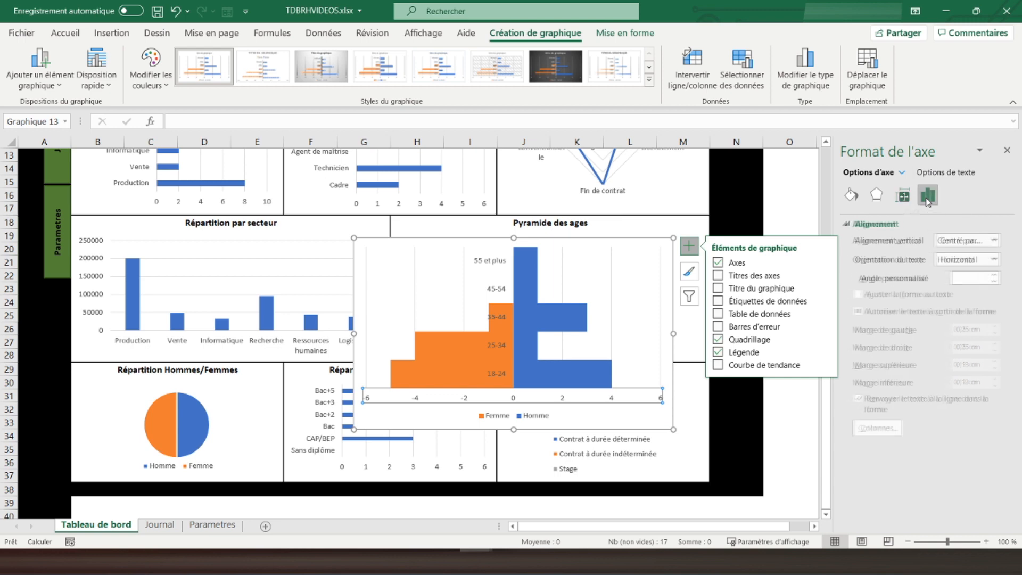
pyautogui.click(858, 274)
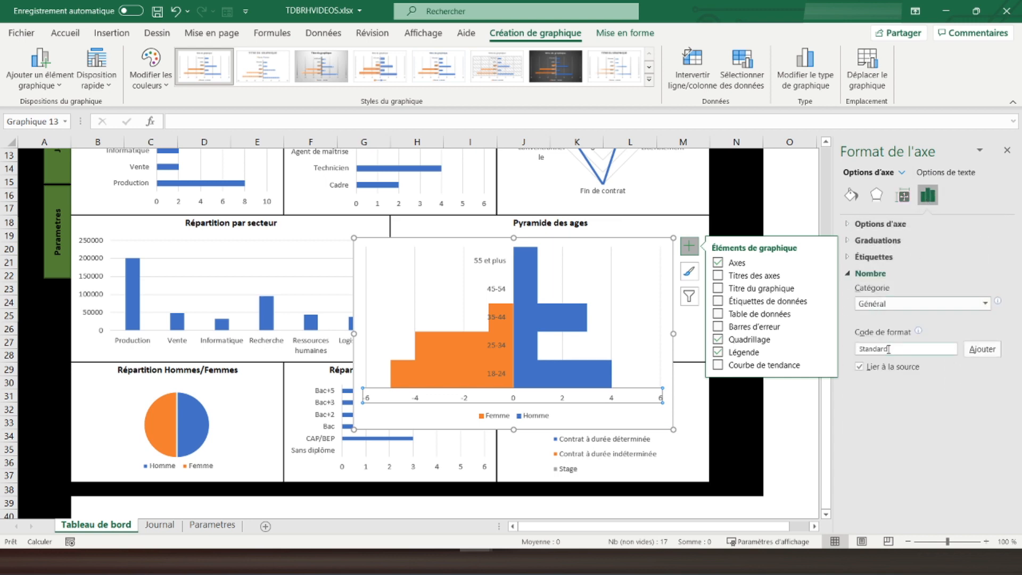
pyautogui.click(907, 304)
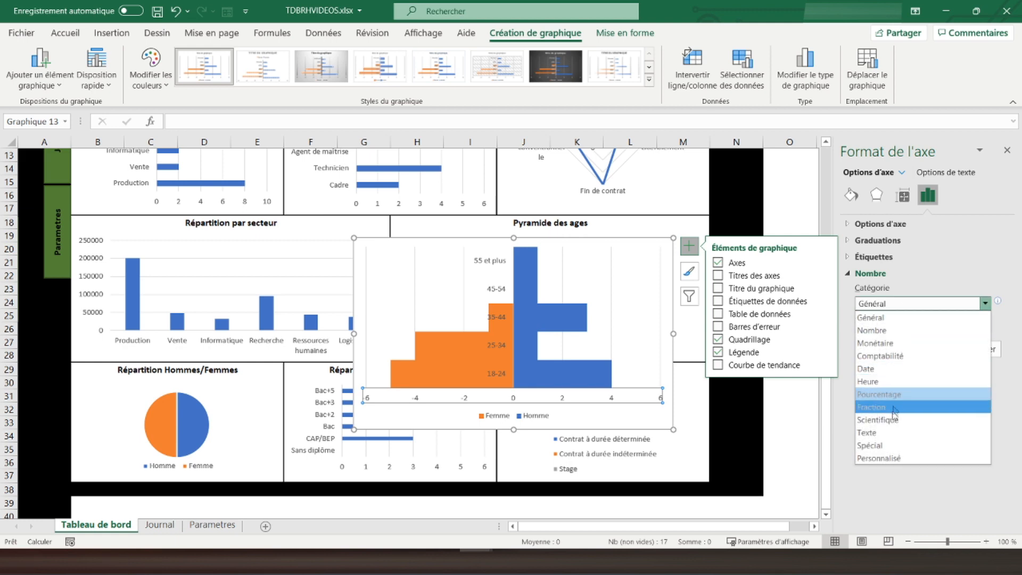
pyautogui.click(881, 457)
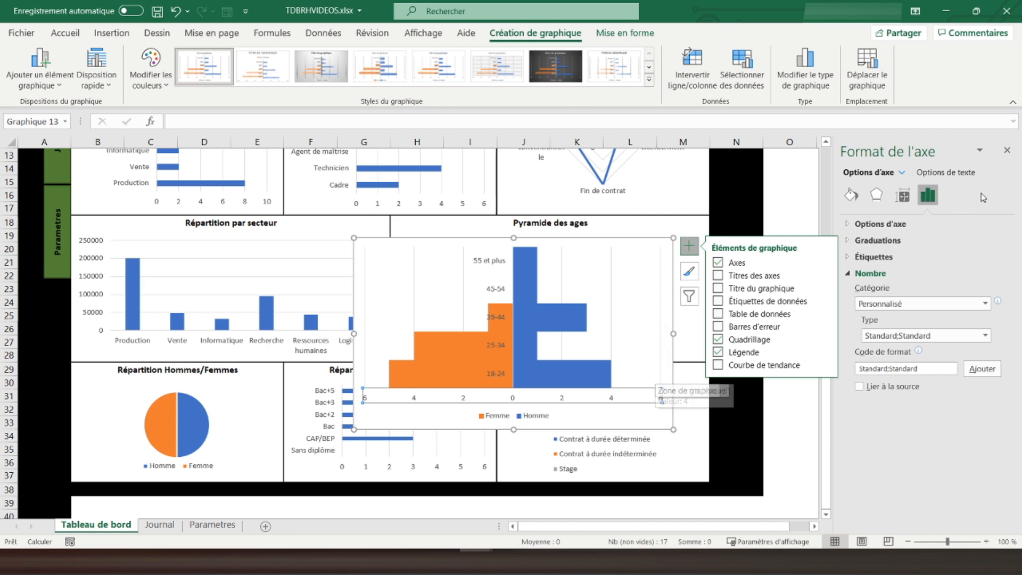
pyautogui.click(1006, 151)
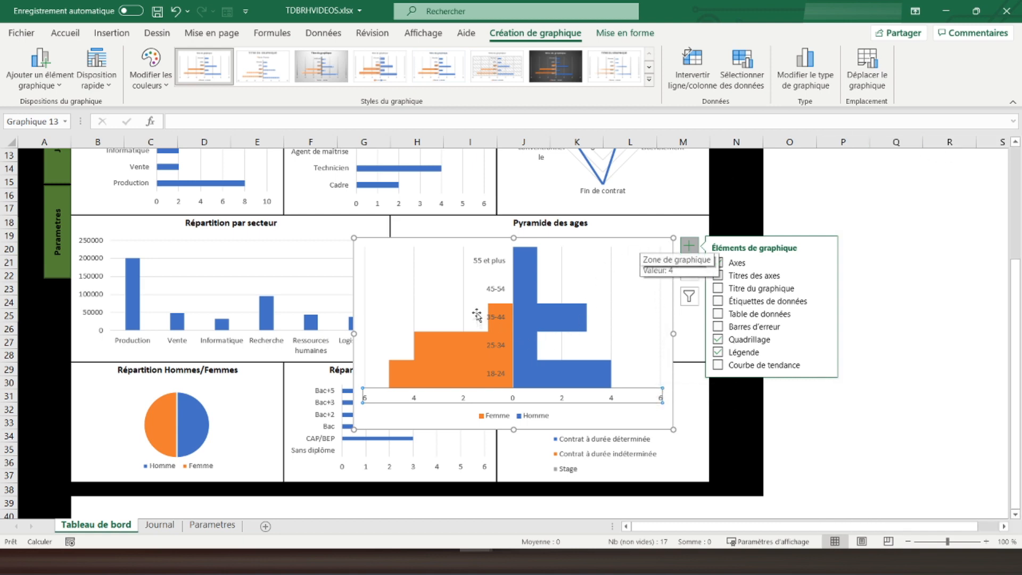
# Step: Remove the outline around the age pyramid chart area
pyautogui.rightClick(628, 242)
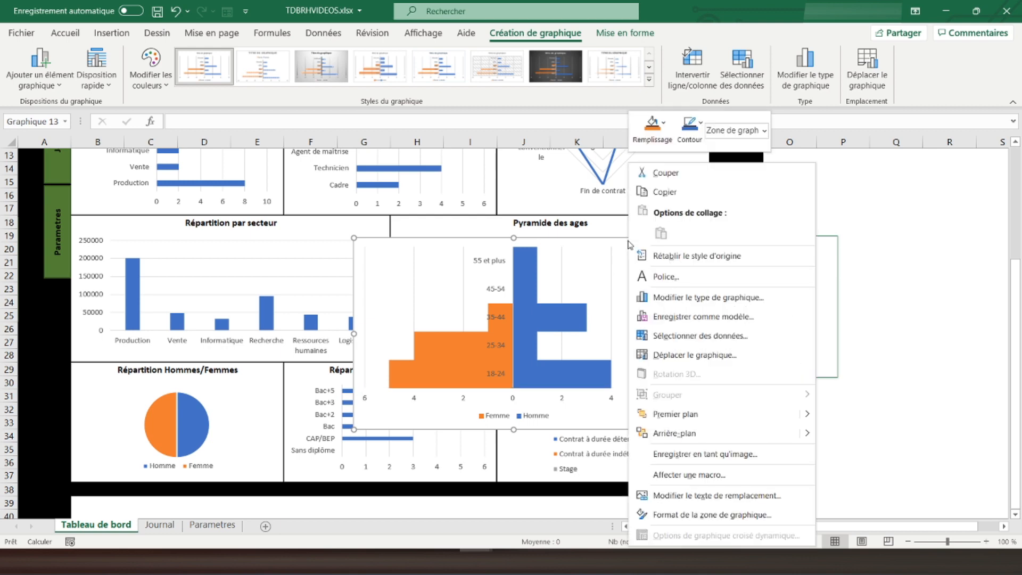
pyautogui.click(689, 140)
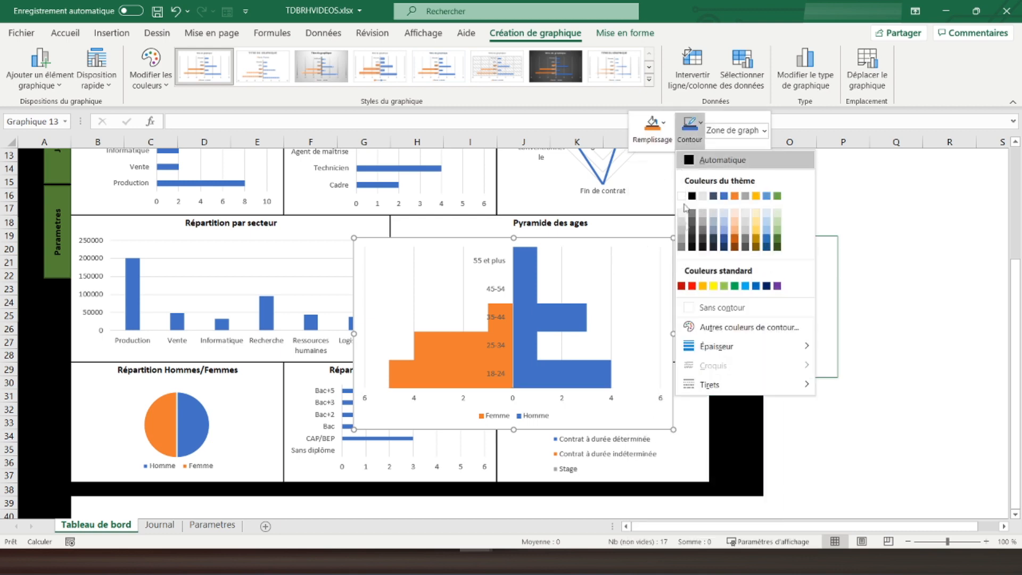
pyautogui.click(713, 308)
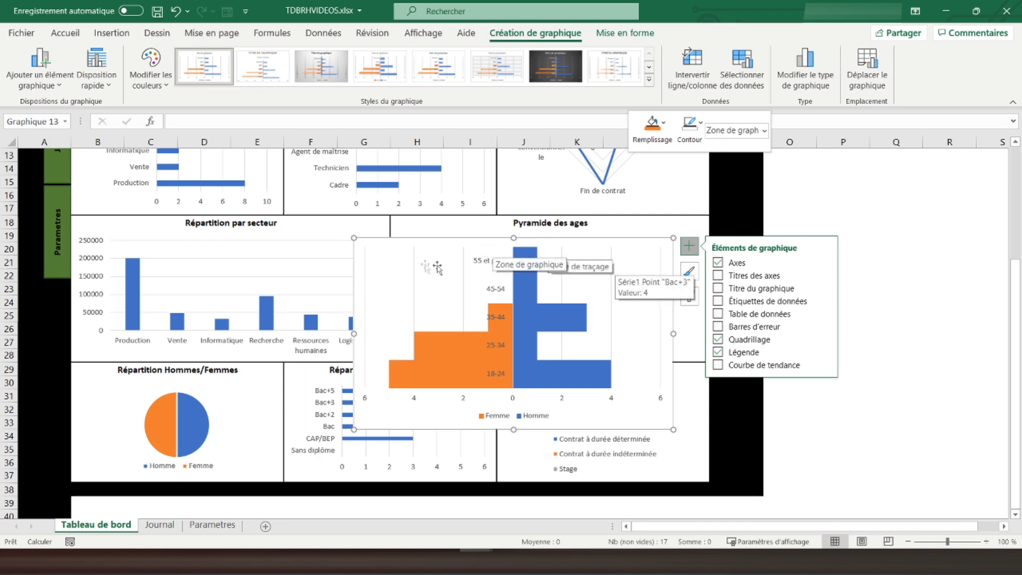
pyautogui.click(881, 398)
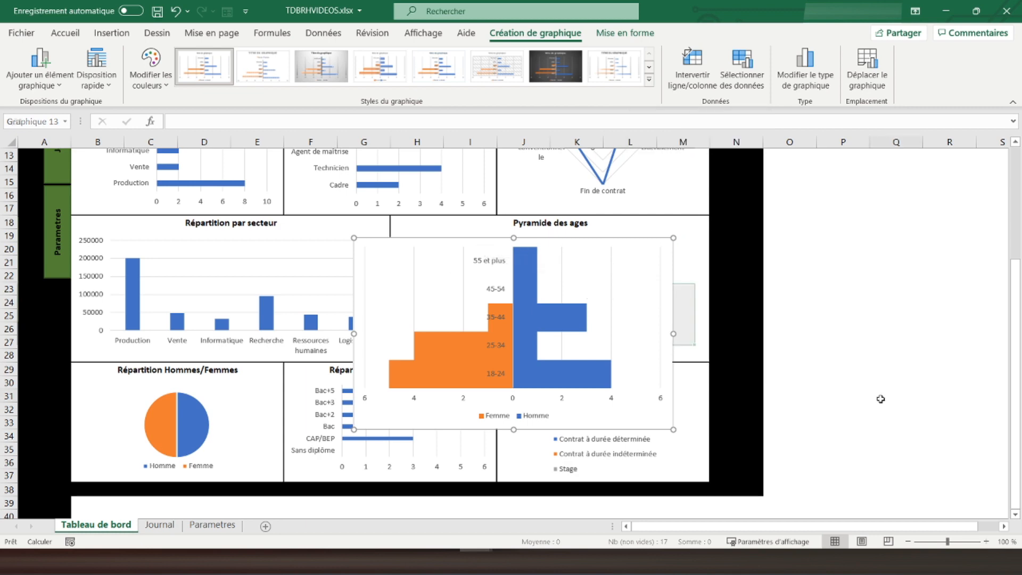
# Step: Move and resize the age pyramid chart to fill the frame under the "Pyramide des ages" heading, covering its data table
pyautogui.click(382, 244)
pyautogui.moveTo(383, 244); pyautogui.dragTo(420, 241)
pyautogui.moveTo(711, 429); pyautogui.dragTo(706, 360)
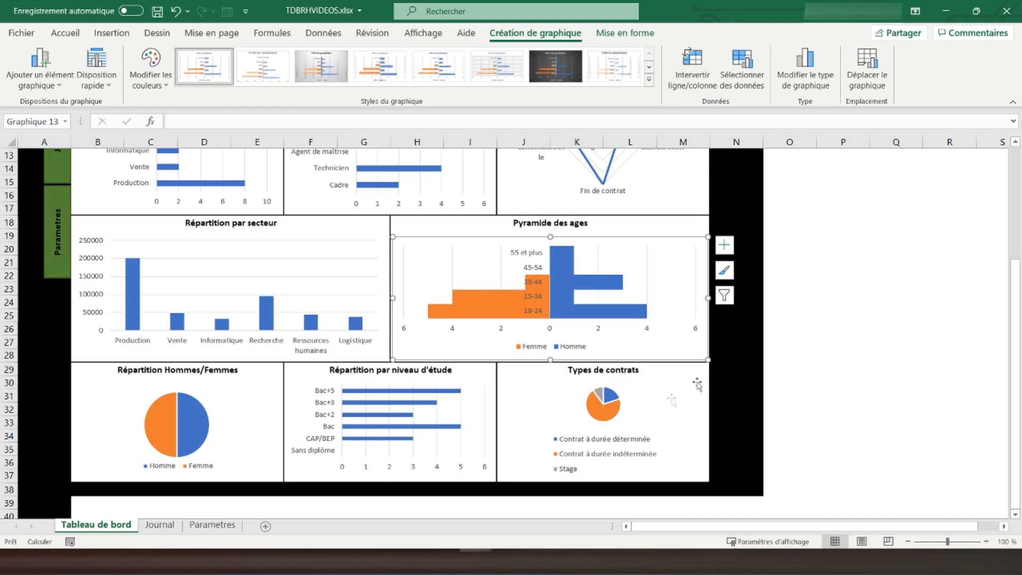
pyautogui.click(828, 317)
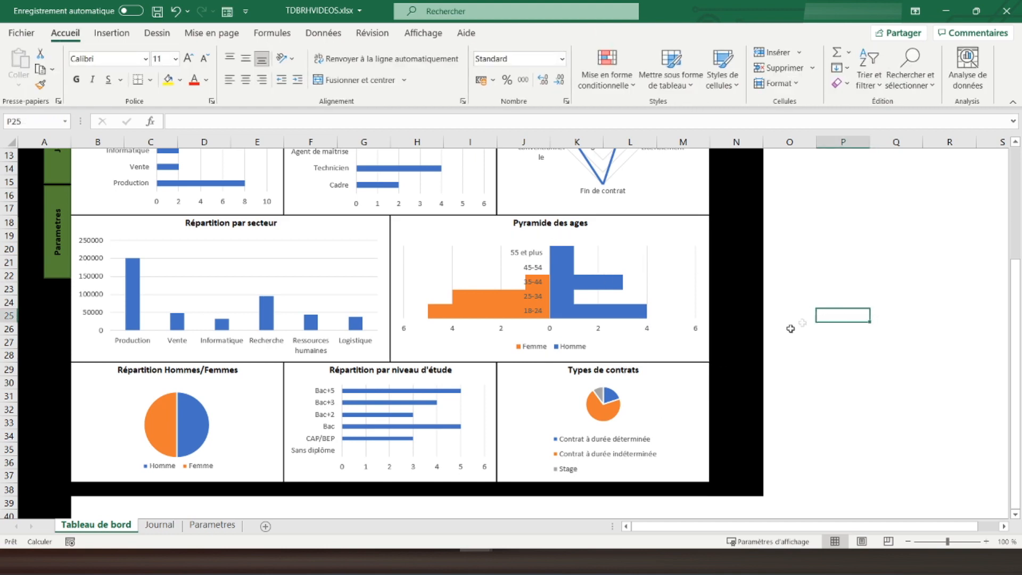
# Step: Select cell A1 and review the full dashboard, from the key figures down to the bottom row of charts
pyautogui.scroll(4, 788, 340)
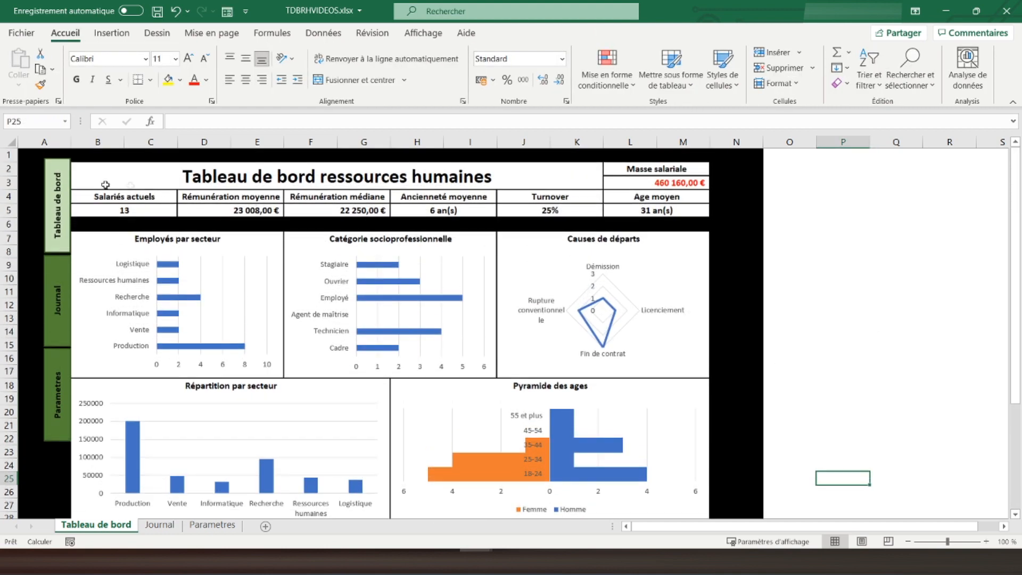
pyautogui.click(21, 153)
pyautogui.scroll(-5, 20, 153)
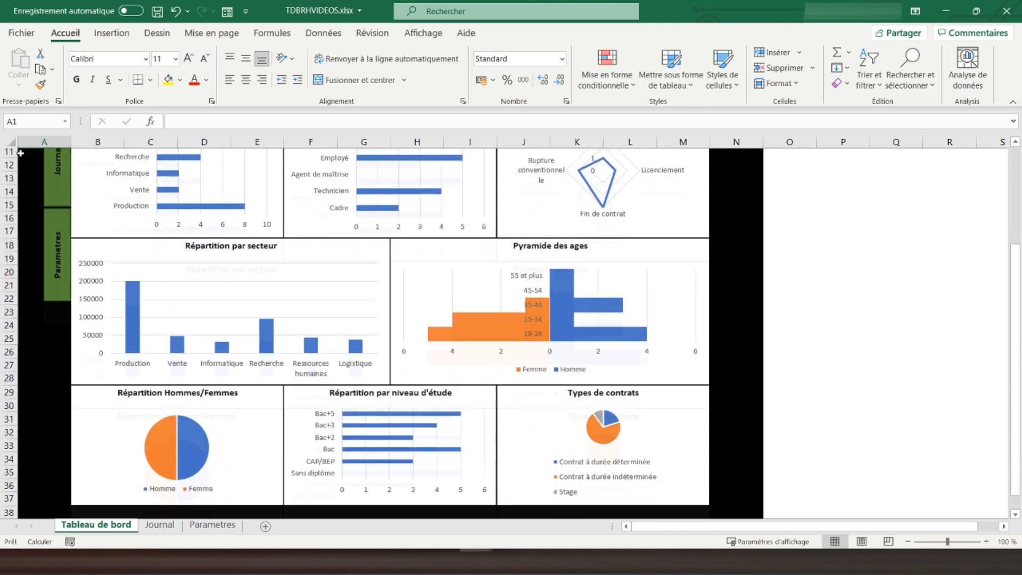
pyautogui.scroll(3, 20, 153)
pyautogui.scroll(2, 21, 153)
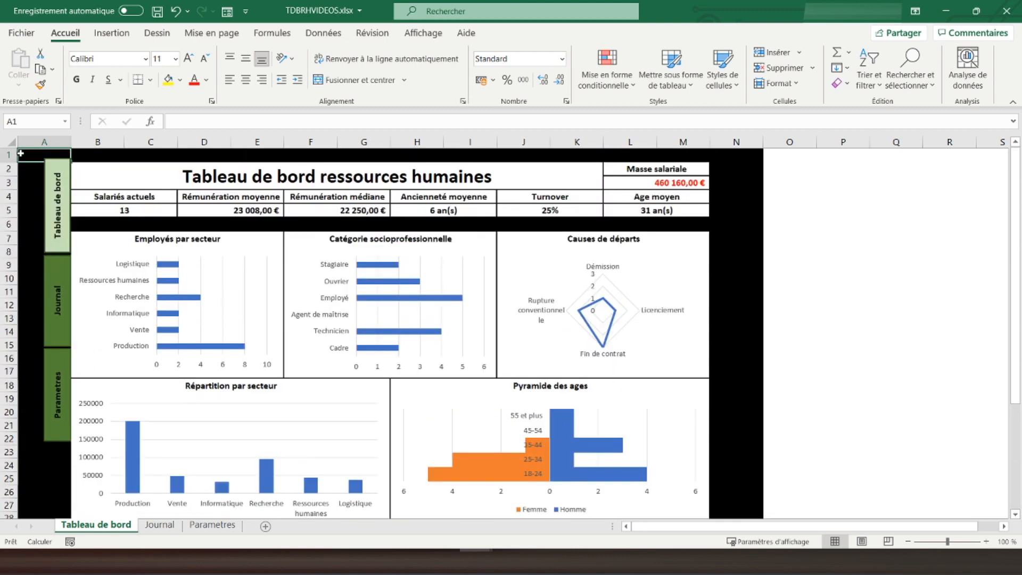